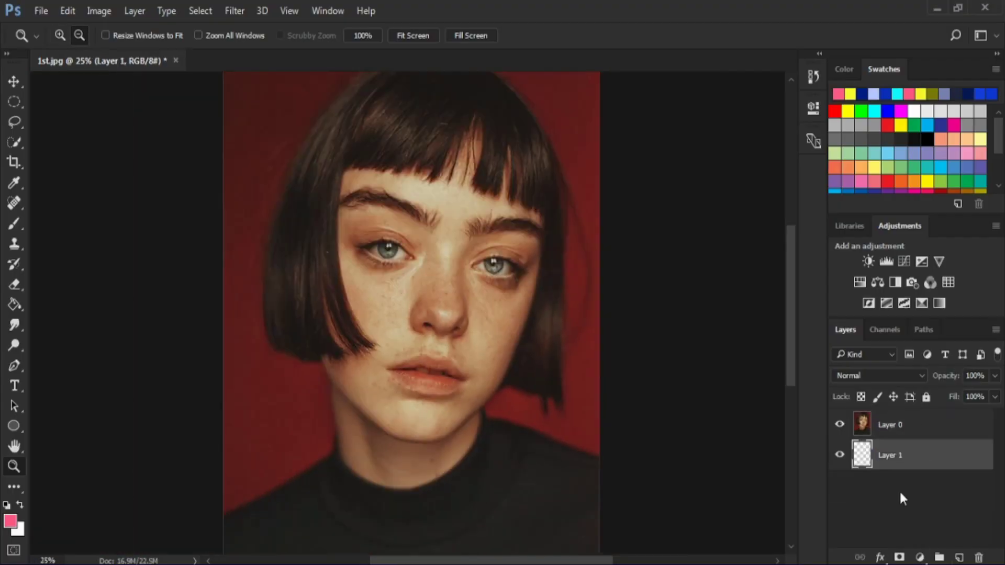
- Rename the new layer to 'Line'
double_click(902, 455)
text(Line)
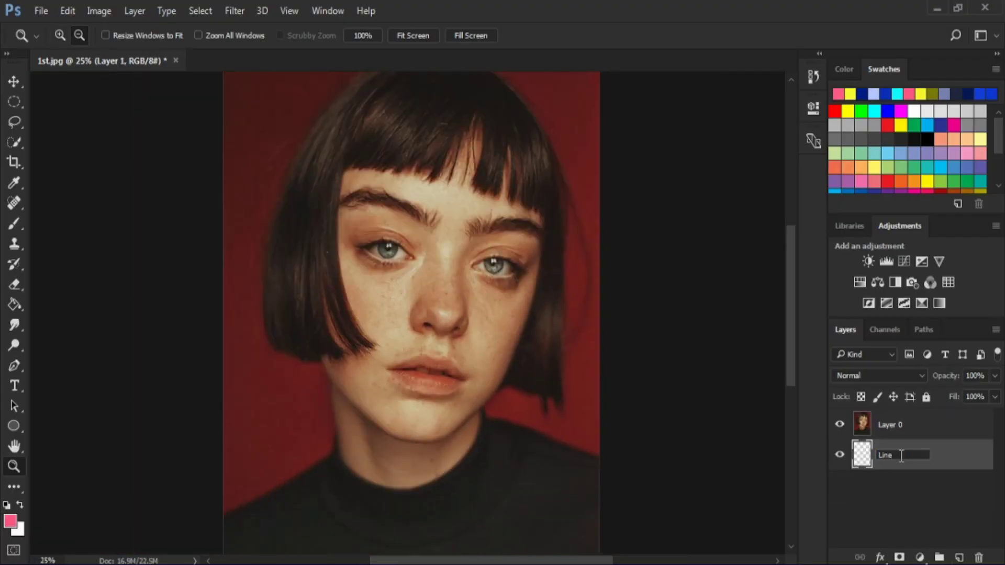
key(Return)
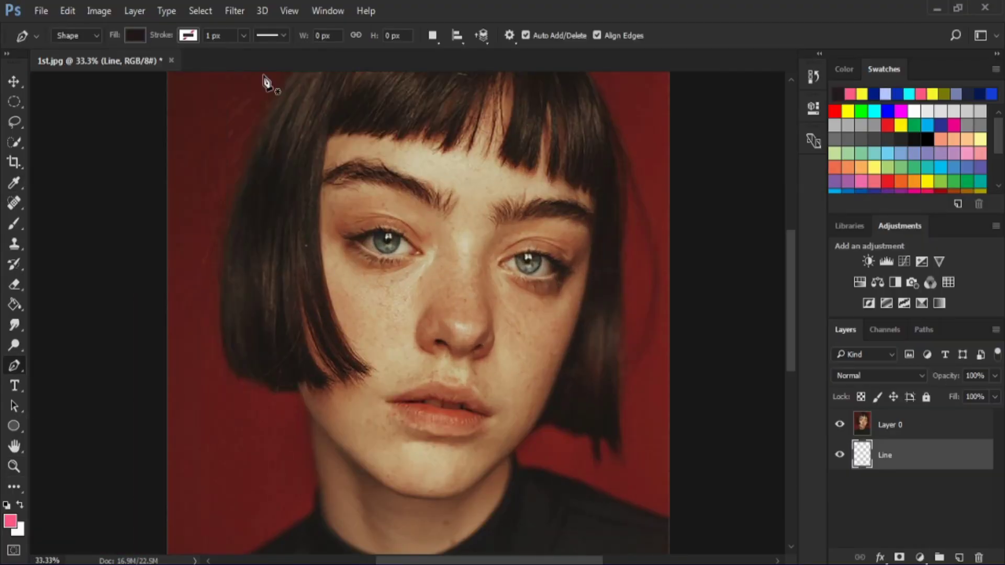
- Trace the hair's inner edge down to the left strand's tip
scroll(363, 162, up, 1)
click(328, 163)
drag(374, 393, 342, 397)
ctrl+click(366, 414)
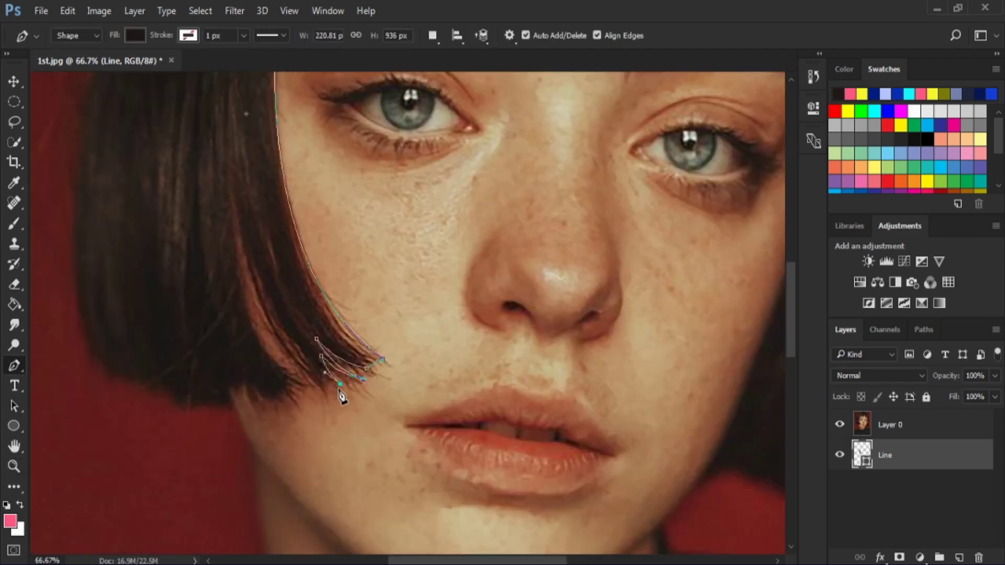
- Trace a strand down to the jagged tips and along the hair's bottom edge
scroll(324, 398, up, 2)
click(235, 340)
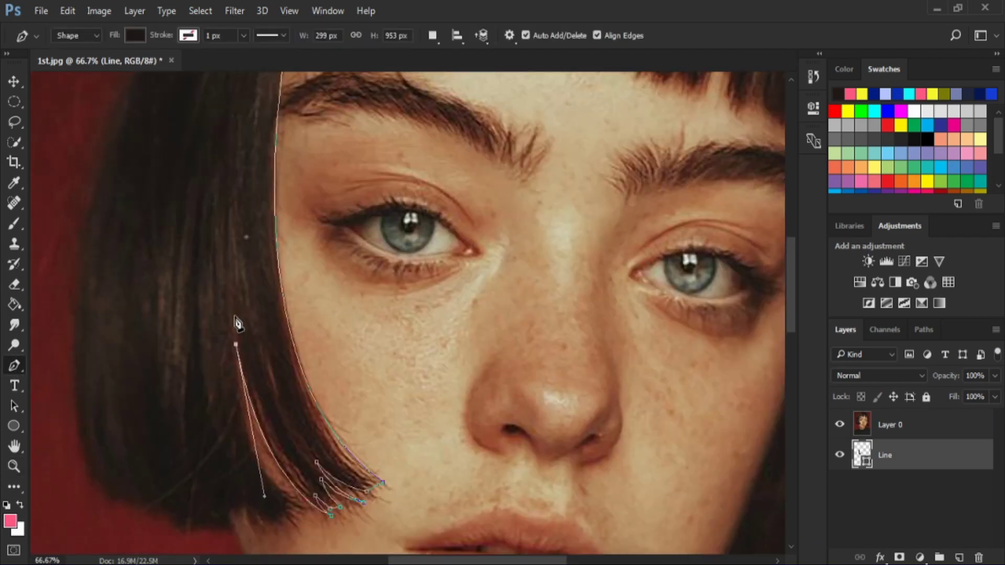
scroll(236, 340, down, 1)
drag(283, 437, 292, 449)
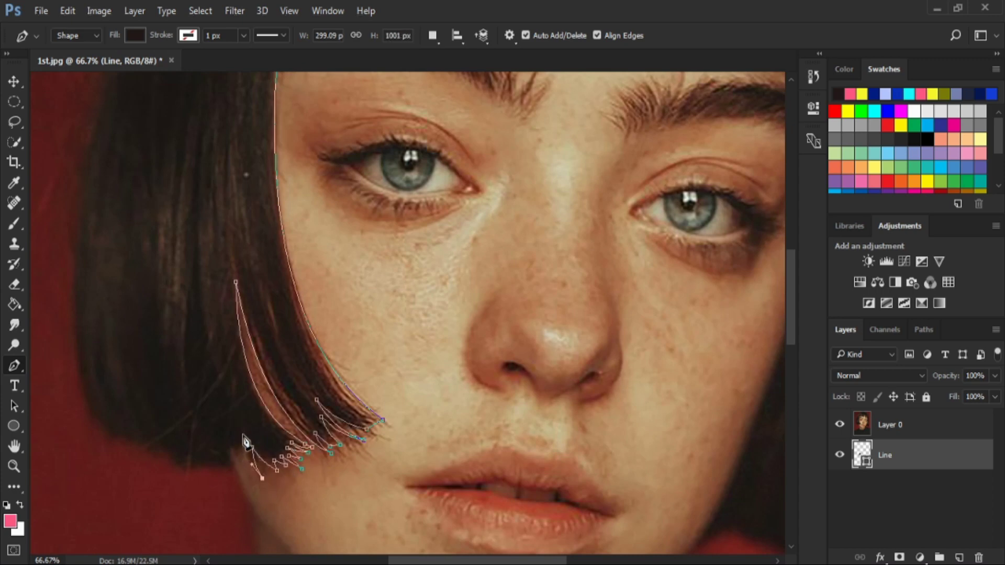
click(229, 466)
click(197, 461)
click(172, 451)
drag(96, 418, 198, 437)
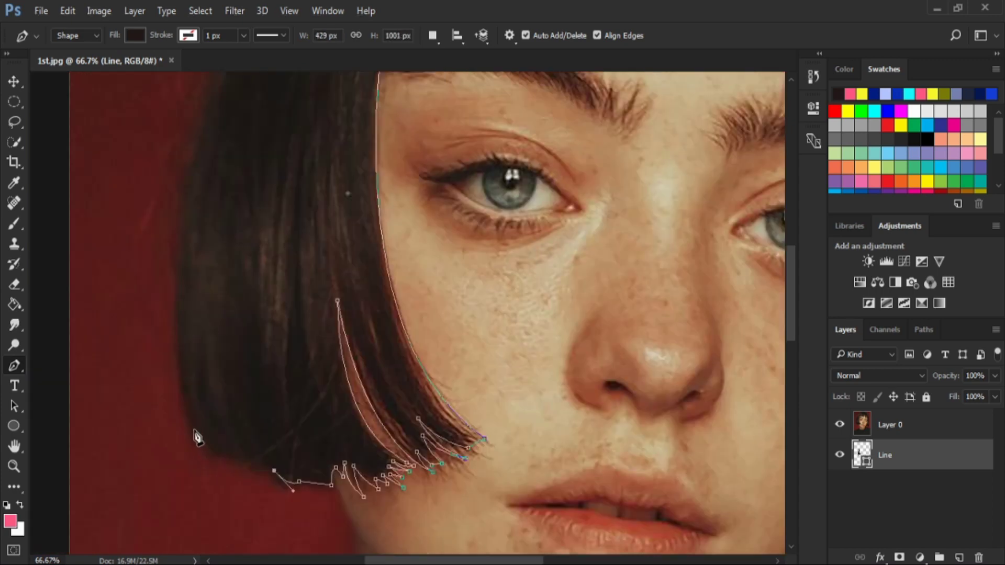
click(217, 453)
- Continue the outline up the outer left edge and over the crown
scroll(210, 398, up, 2)
click(198, 178)
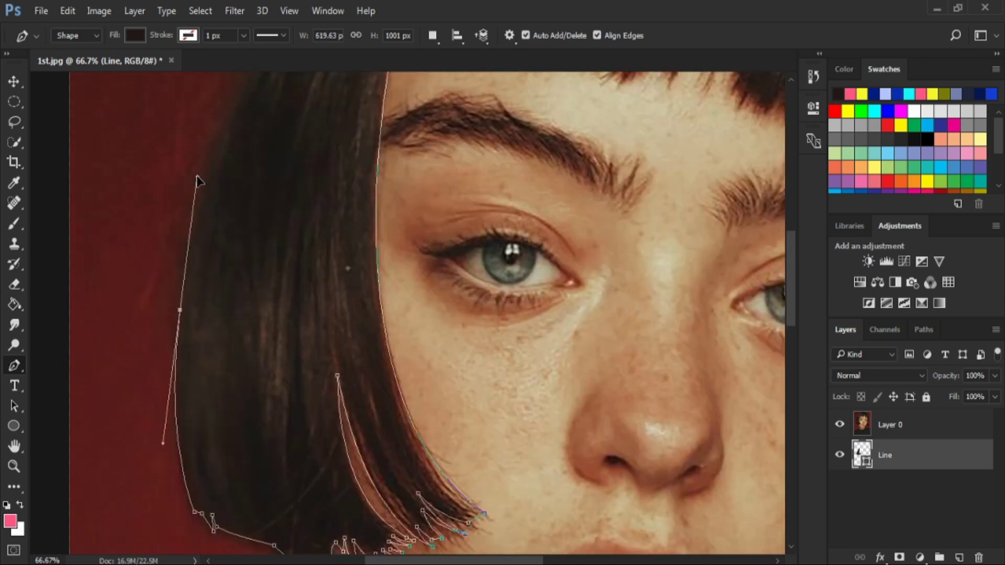
scroll(198, 178, up, 3)
drag(373, 217, 487, 122)
scroll(487, 121, up, 3)
drag(549, 191, 740, 280)
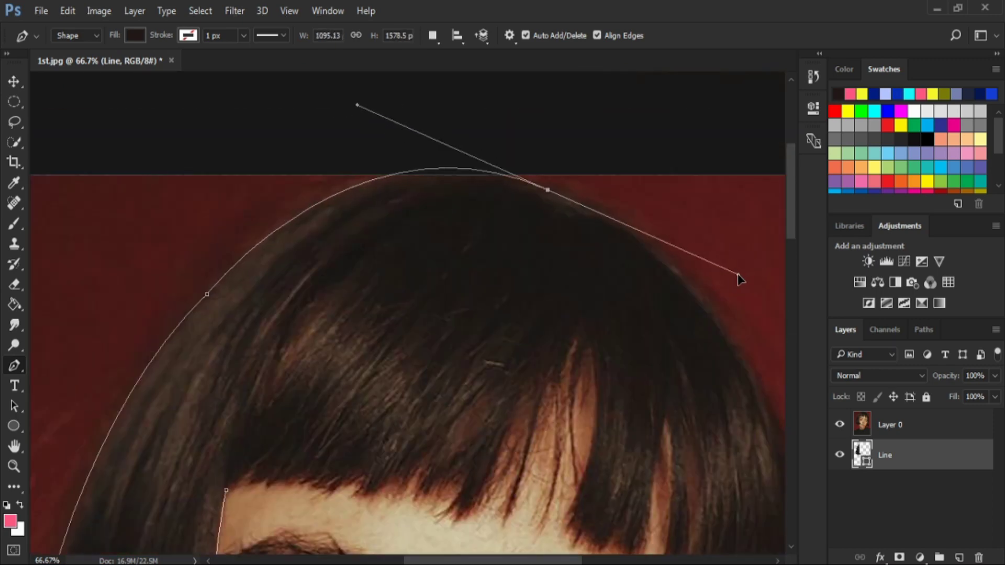
scroll(597, 232, down, 3)
drag(549, 269, 590, 394)
- Run the outline down the inner right hair edge to the right tip
alt+click(534, 410)
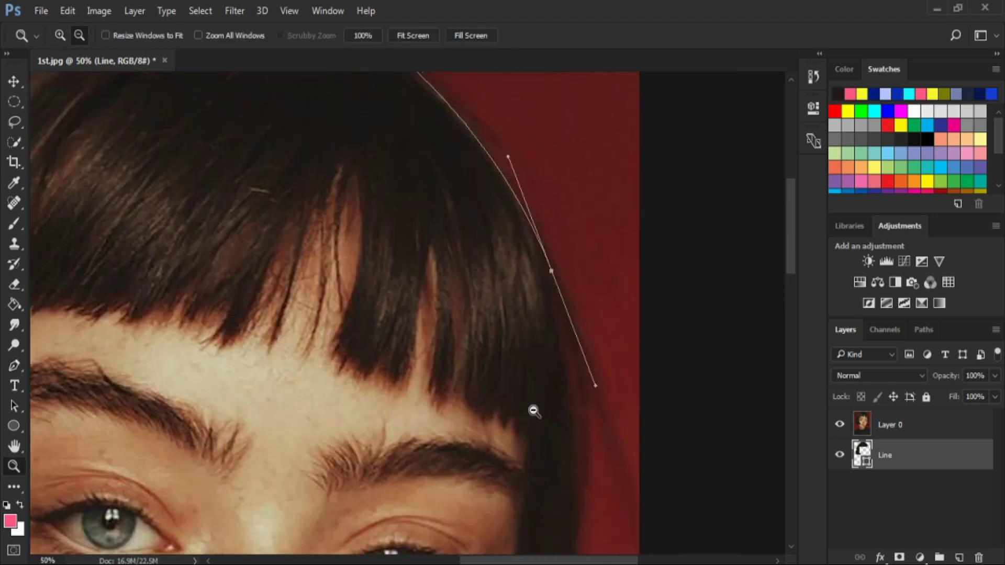
alt+click(555, 340)
scroll(570, 281, down, 1)
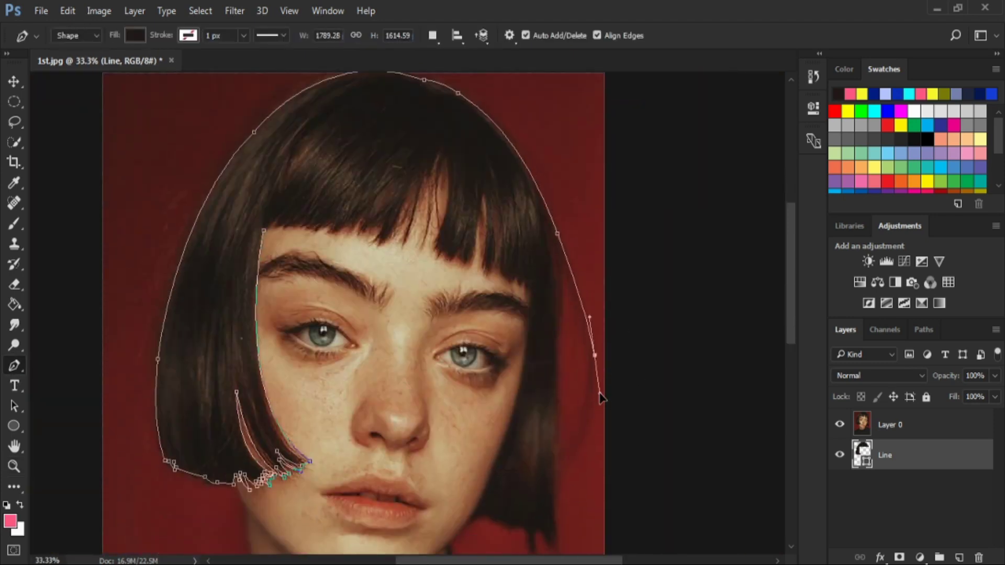
drag(594, 355, 626, 398)
click(556, 341)
scroll(558, 377, down, 1)
click(555, 399)
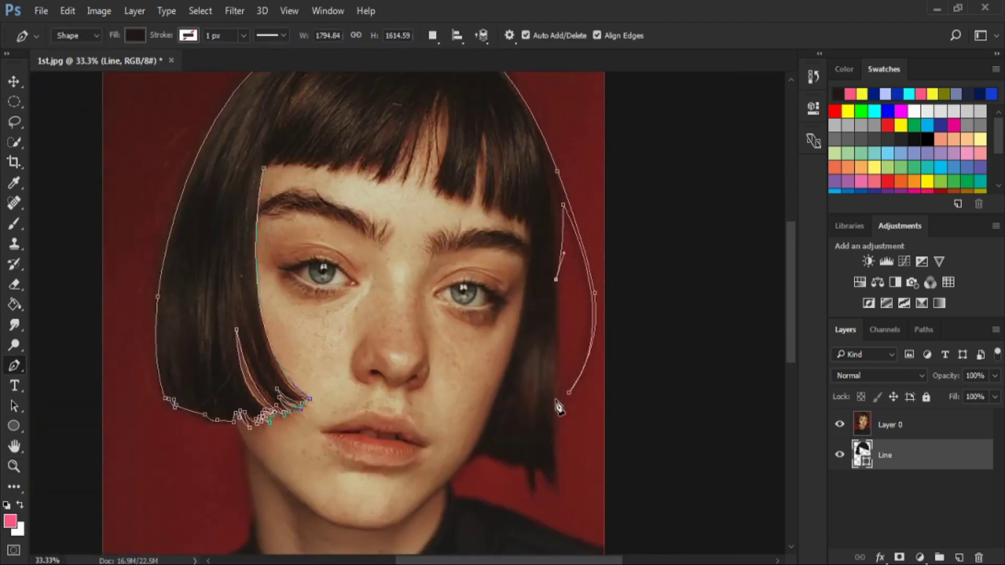
click(553, 448)
scroll(558, 445, down, 1)
click(560, 443)
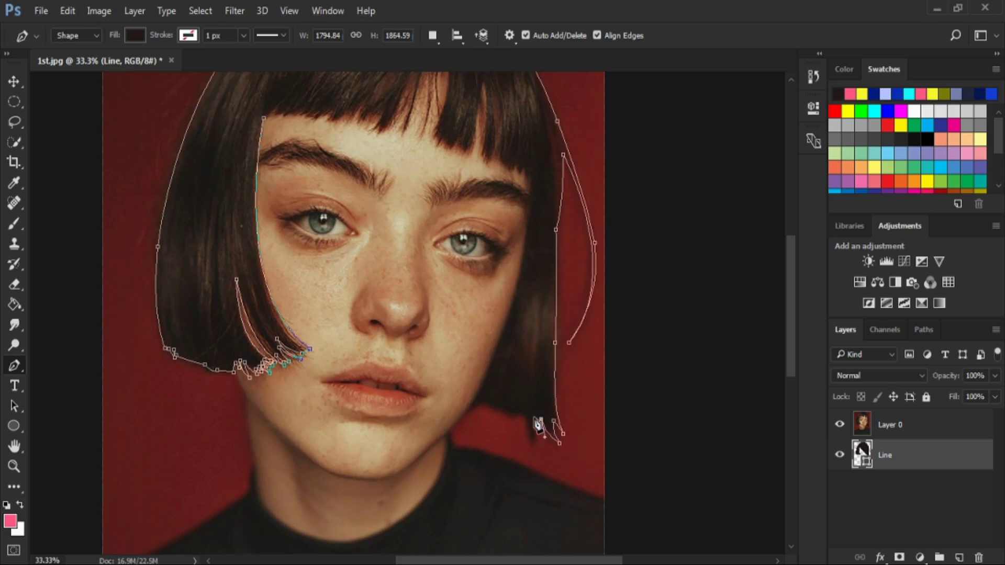
- Trace around the lower right strand tips and up the cheek edge
click(534, 418)
ctrl+click(551, 435)
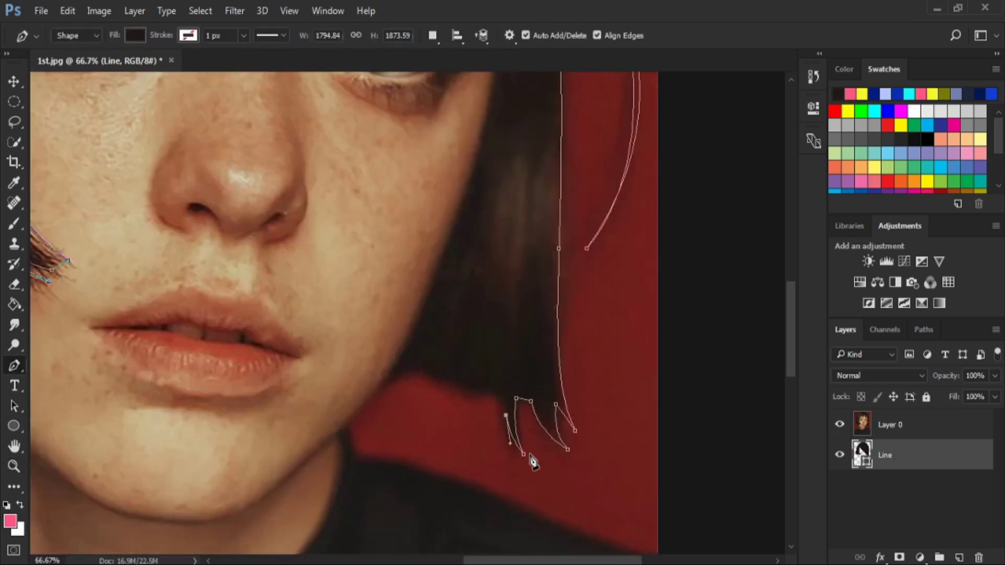
click(498, 396)
click(384, 392)
click(433, 299)
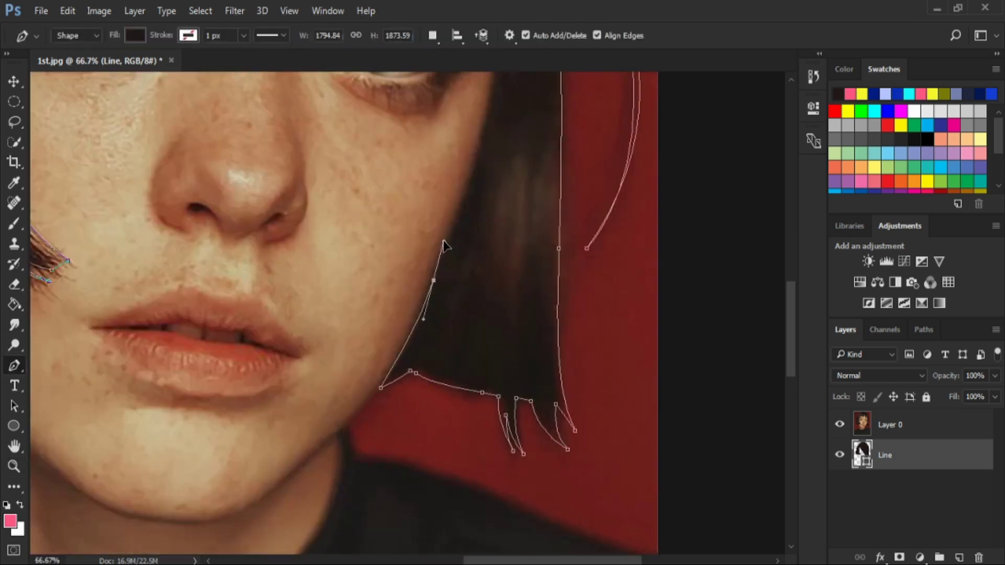
click(453, 228)
- Trace the hair edge beside the brow and along the fringe's lower edge
scroll(458, 225, up, 5)
click(502, 272)
scroll(504, 246, up, 2)
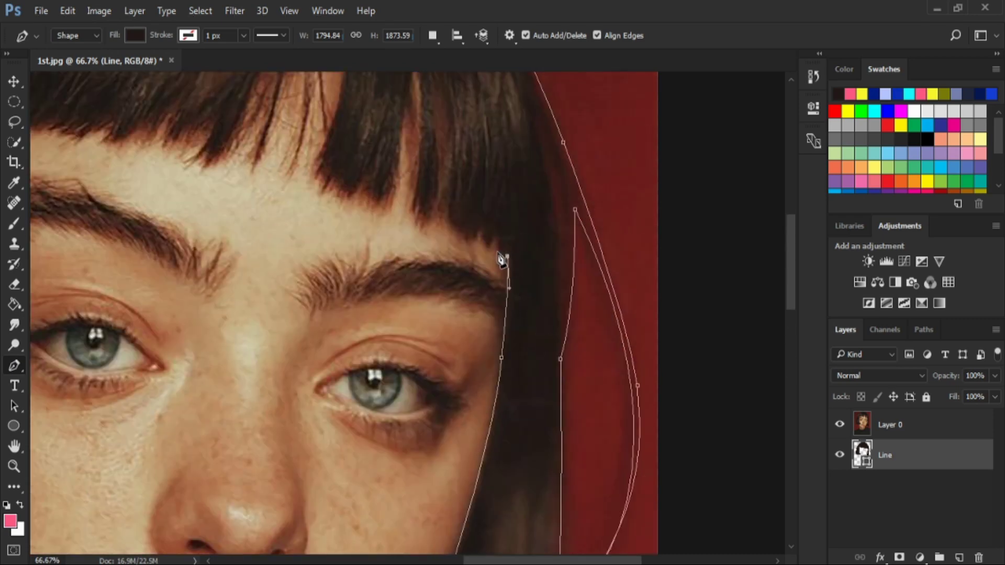
click(483, 230)
click(472, 242)
scroll(461, 243, up, 2)
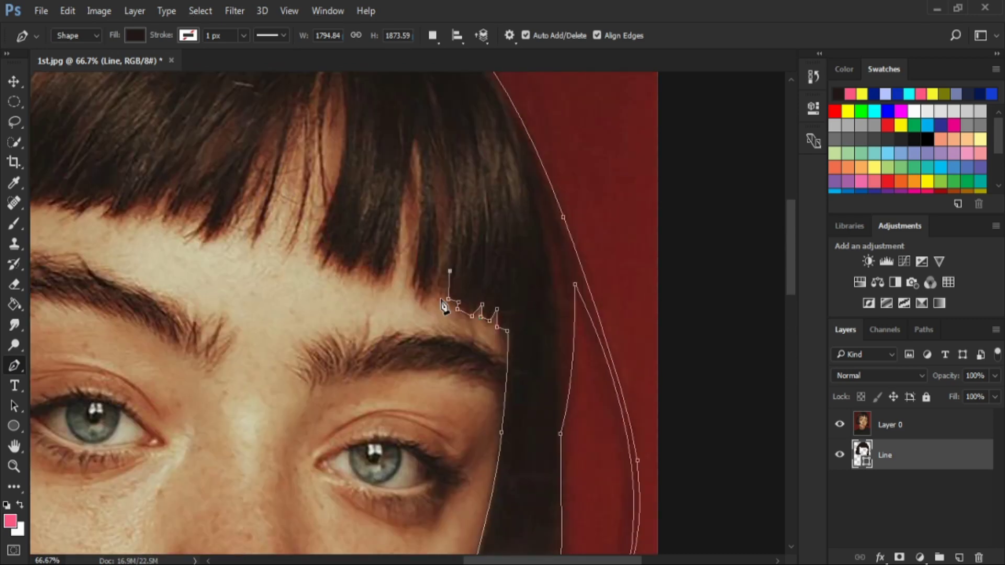
click(443, 205)
click(431, 297)
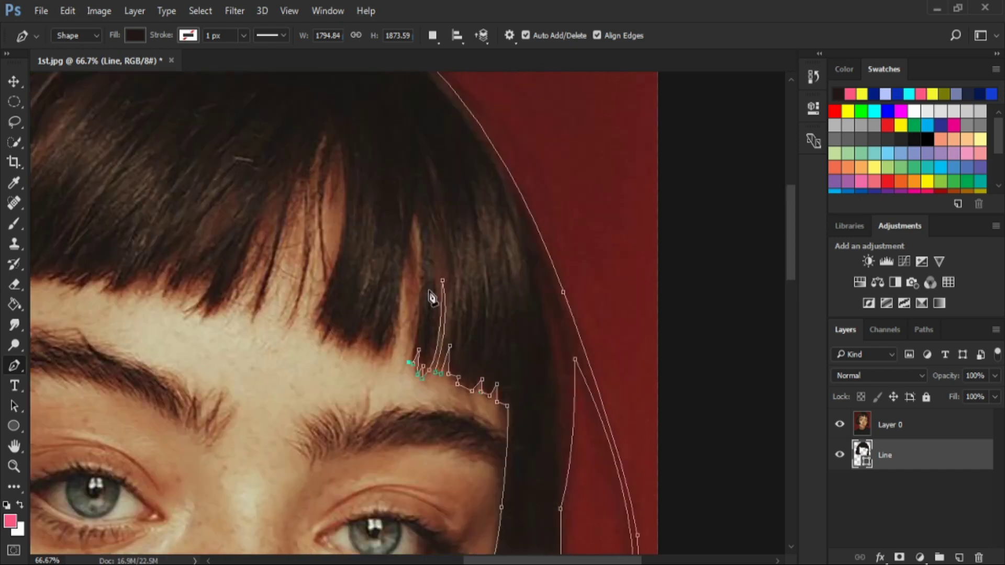
- Add the first two pointed strands rising into the fringe
scroll(422, 283, up, 2)
click(416, 216)
mouse_move(408, 317)
mouse_down()
mouse_move(412, 361)
mouse_move(389, 354)
mouse_up()
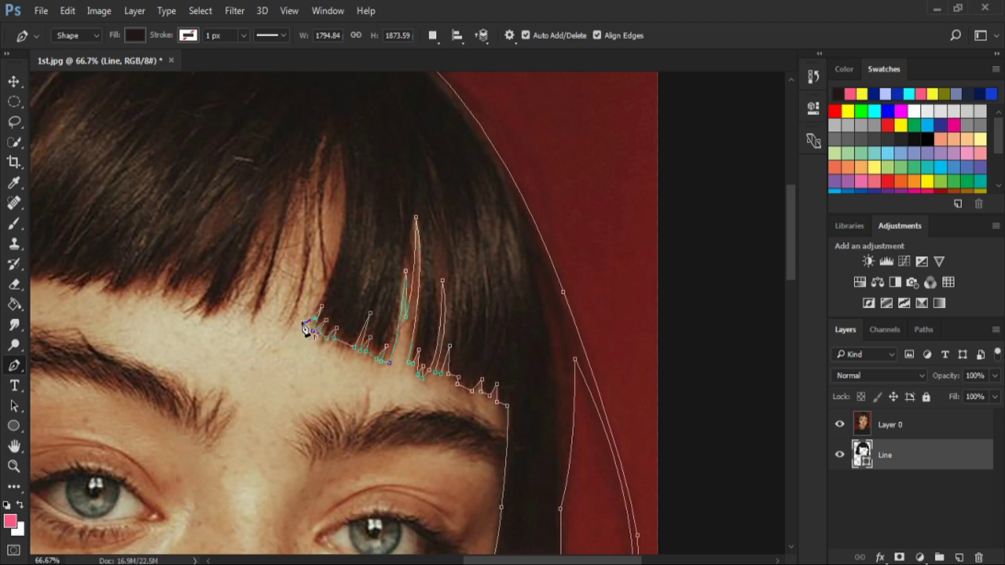
scroll(305, 329, up, 2)
click(340, 215)
click(331, 270)
drag(329, 332, 330, 342)
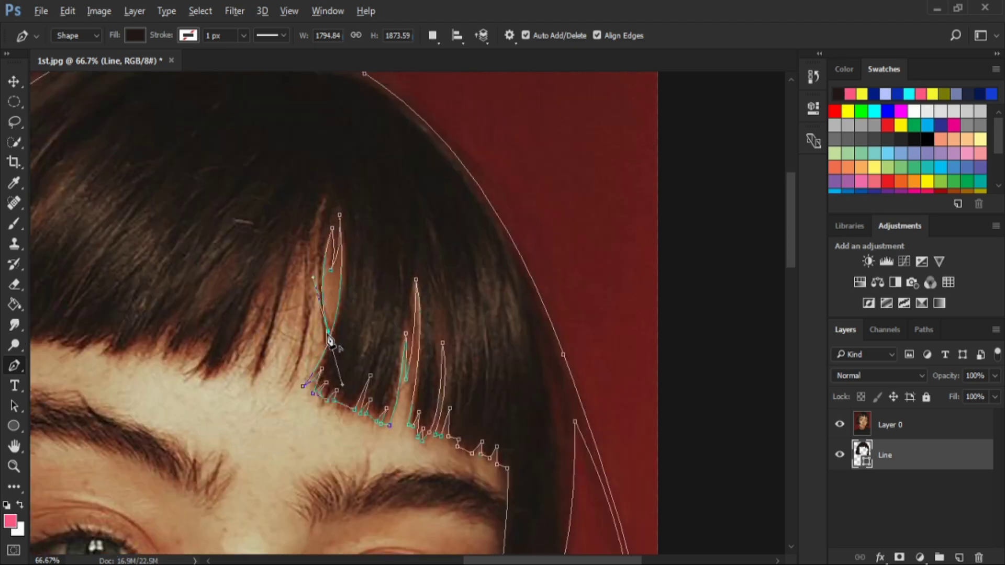
- Add more pointed fringe strands, ending the path at the fringe's edge
click(305, 248)
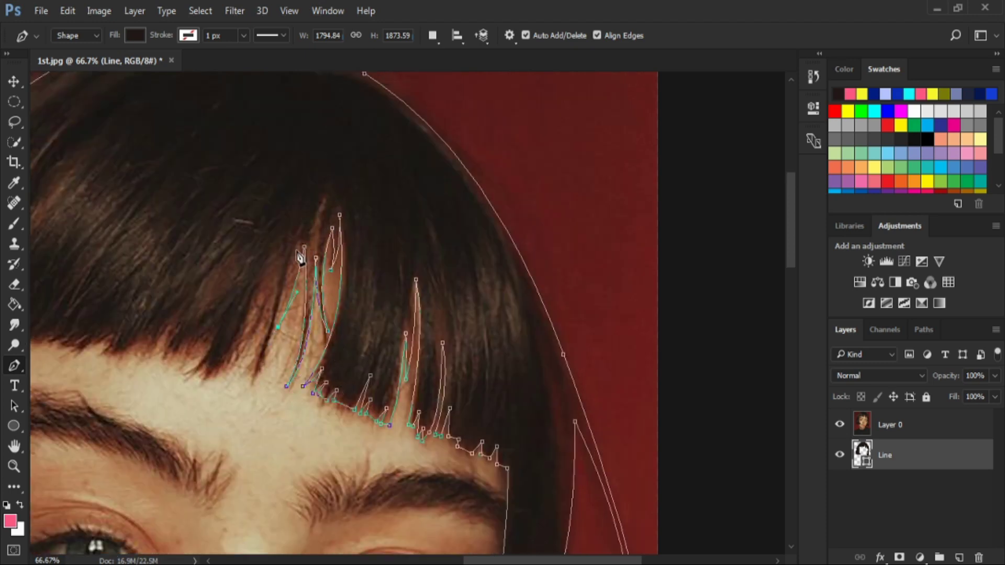
click(297, 252)
click(266, 361)
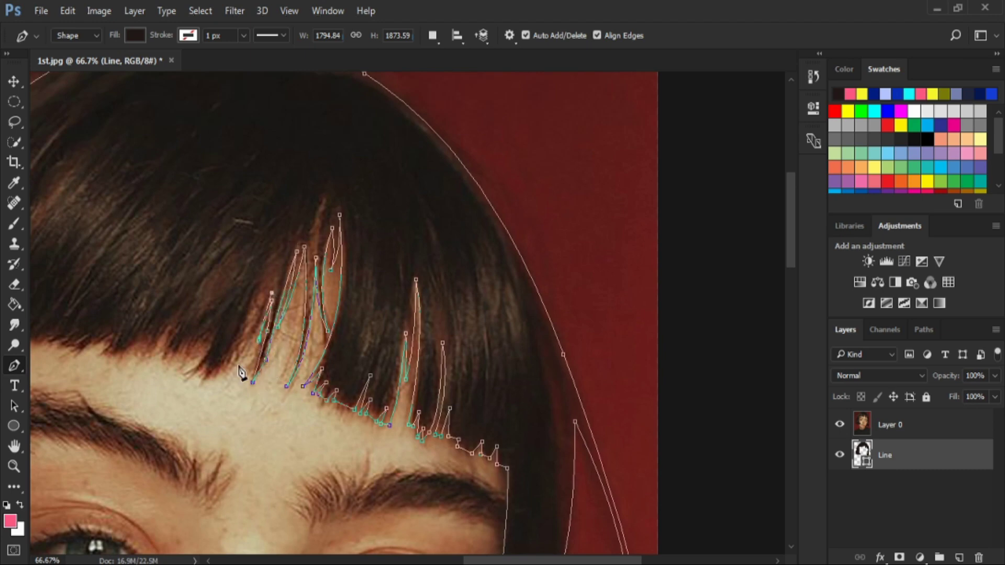
click(275, 274)
click(238, 344)
click(222, 390)
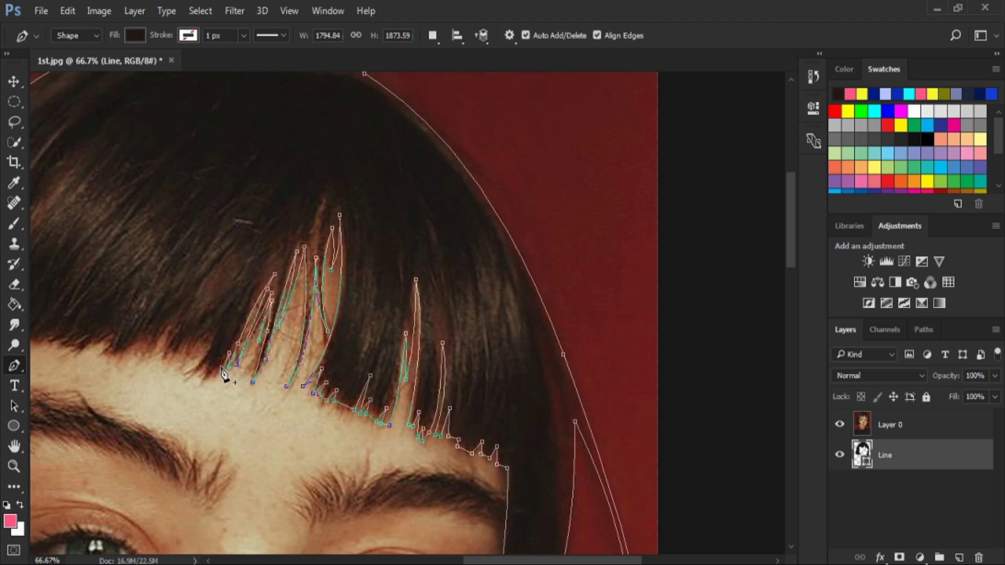
drag(222, 322, 378, 314)
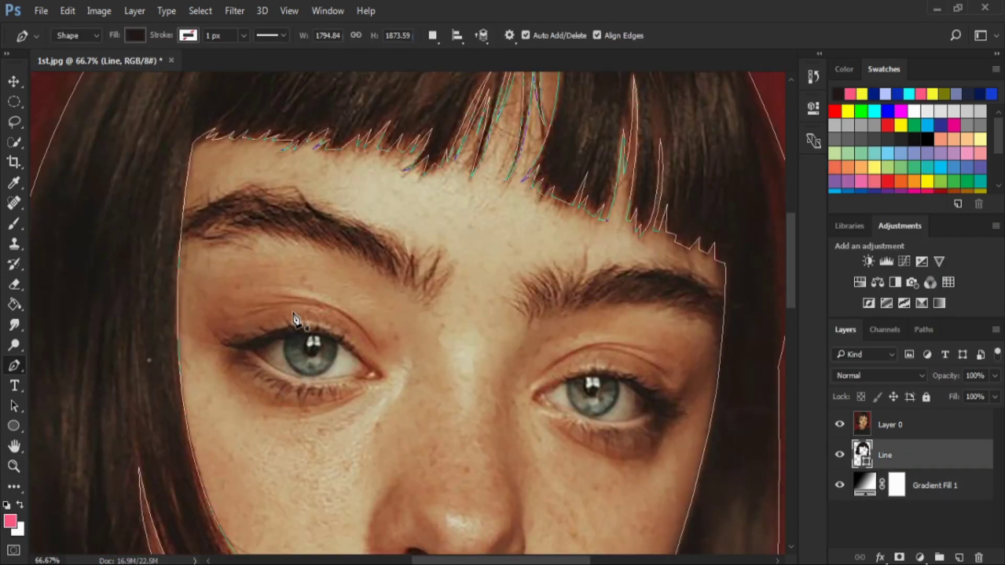
- Start a separate path for the left eyebrow
click(176, 229)
- Trace the left eyebrow's top and lower edges and close its shape
click(246, 186)
click(297, 200)
click(331, 217)
click(376, 241)
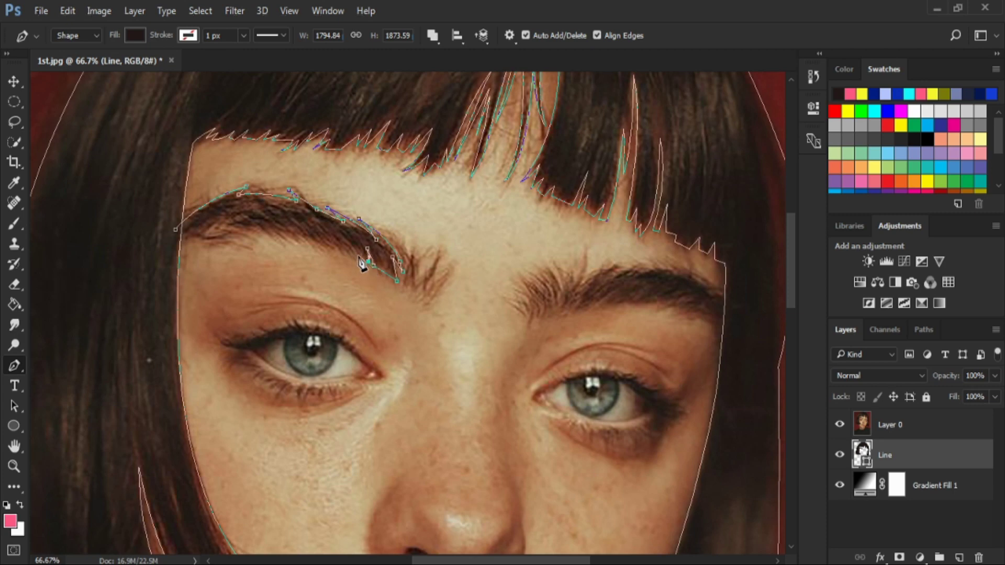
drag(359, 257, 356, 258)
drag(281, 225, 297, 240)
click(244, 229)
drag(218, 230, 263, 257)
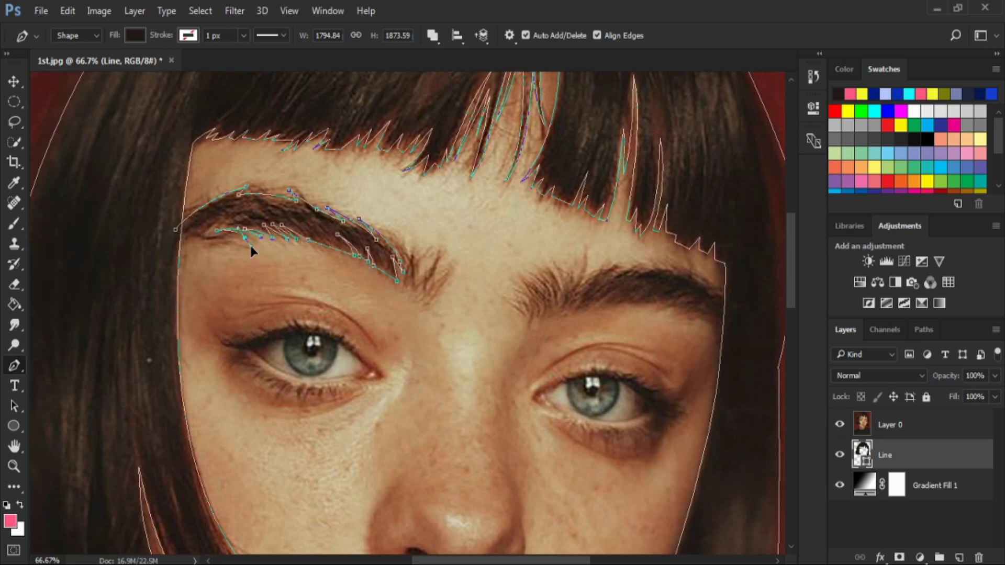
drag(175, 230, 157, 245)
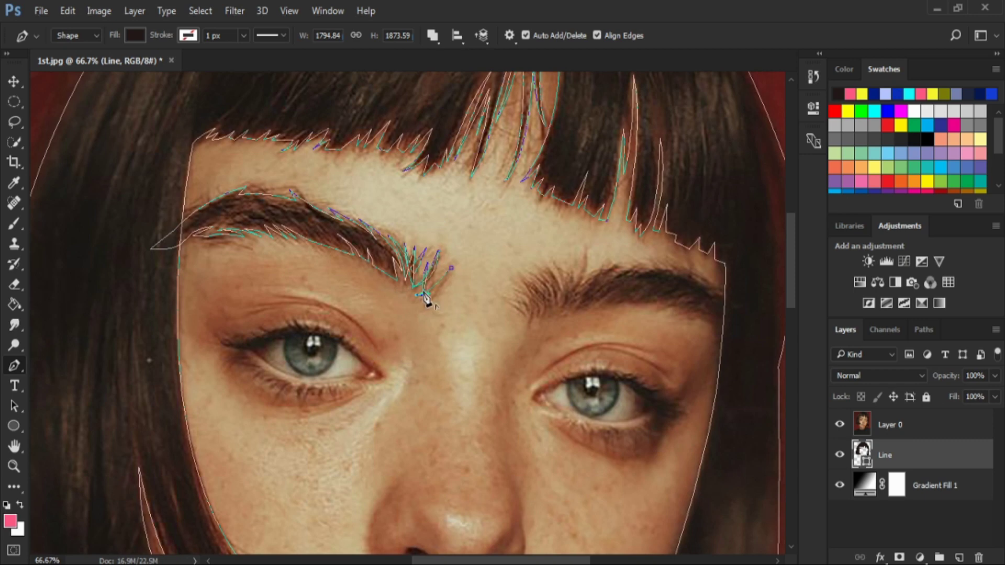
- Trace the right eyebrow from its outer end to the inner hair strokes
drag(585, 358, 489, 309)
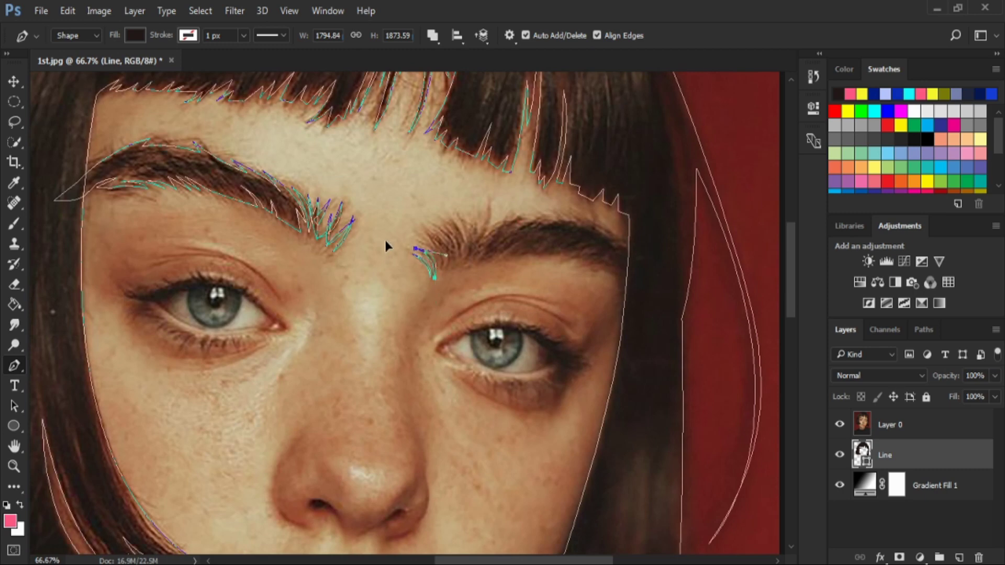
click(626, 294)
drag(595, 259, 576, 253)
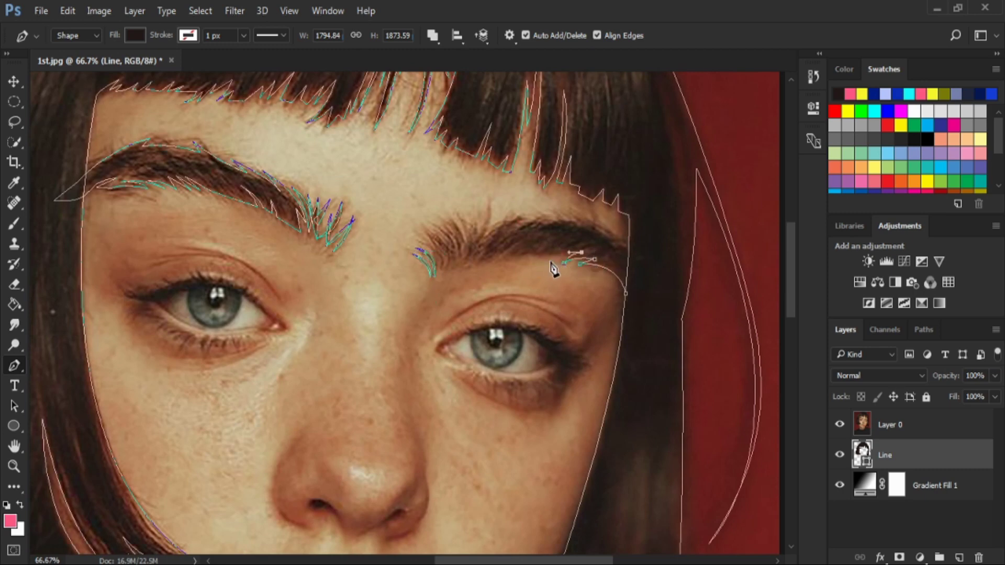
click(501, 257)
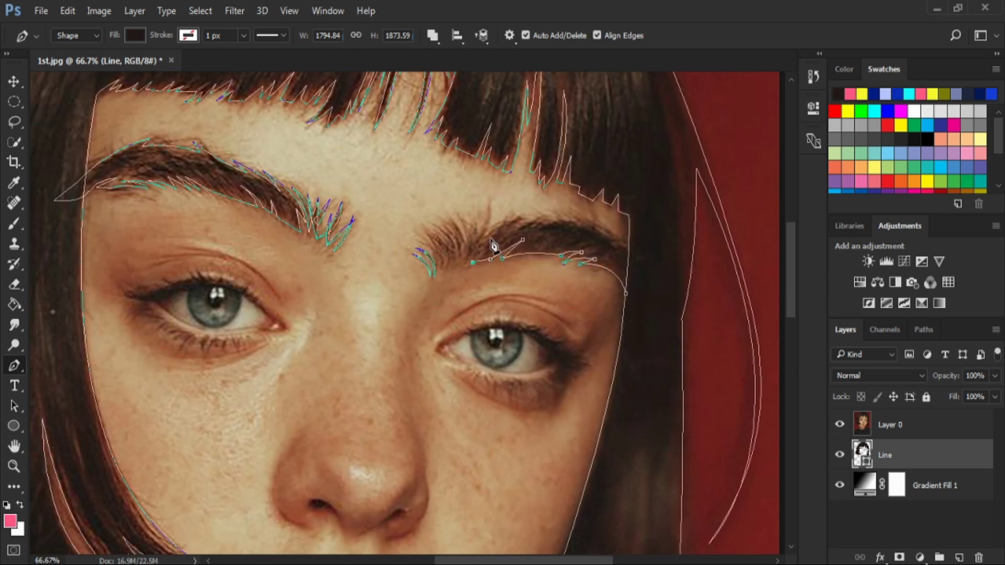
click(463, 261)
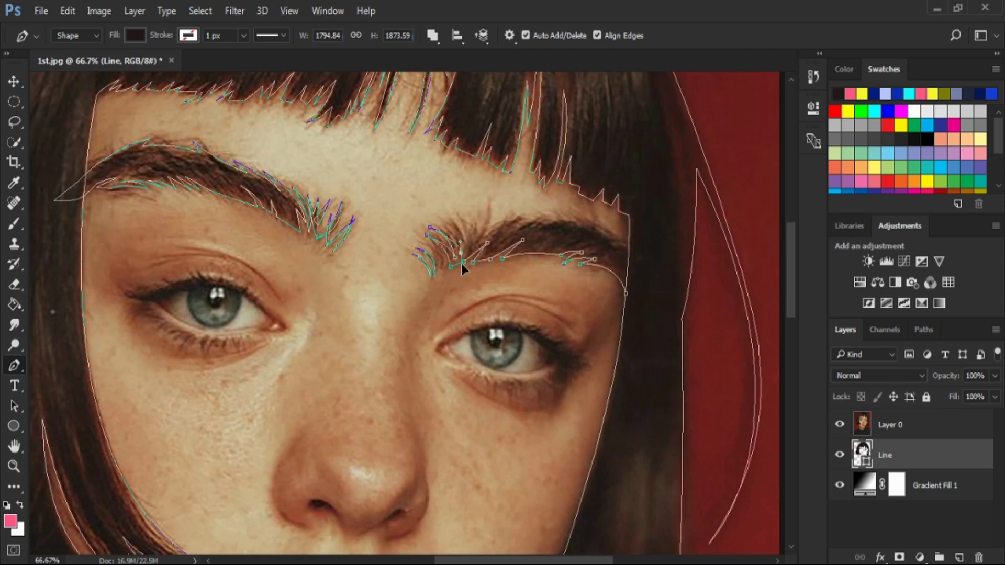
click(473, 244)
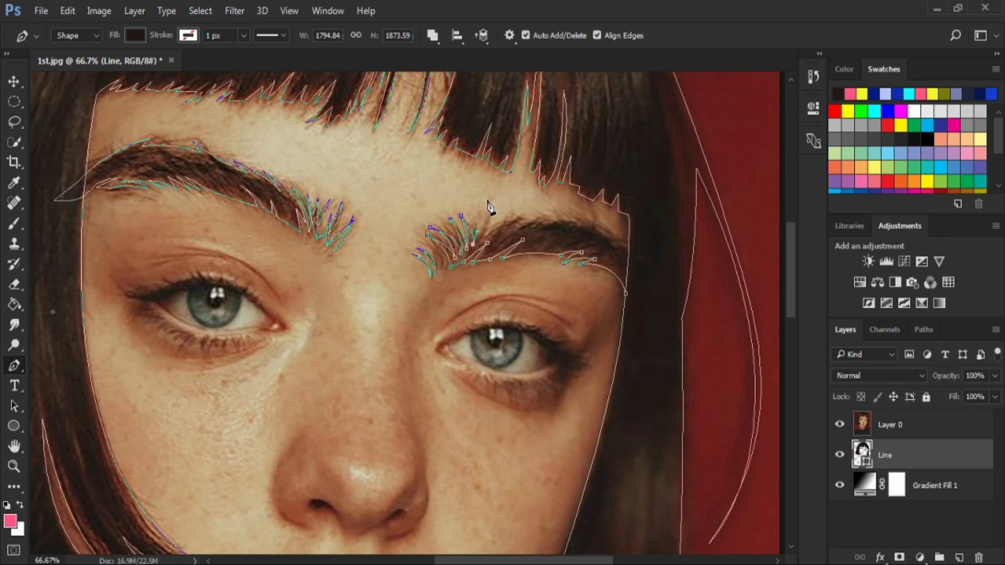
drag(545, 217, 563, 216)
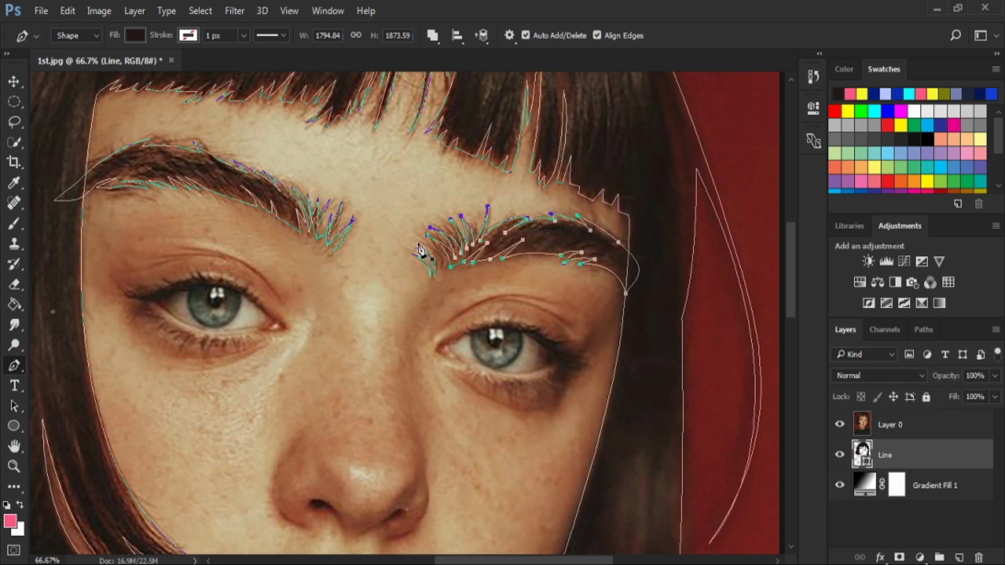
- Trace the left eye's upper-lid eyeliner with a thicker underside
drag(365, 308, 486, 261)
click(284, 239)
drag(389, 260, 416, 287)
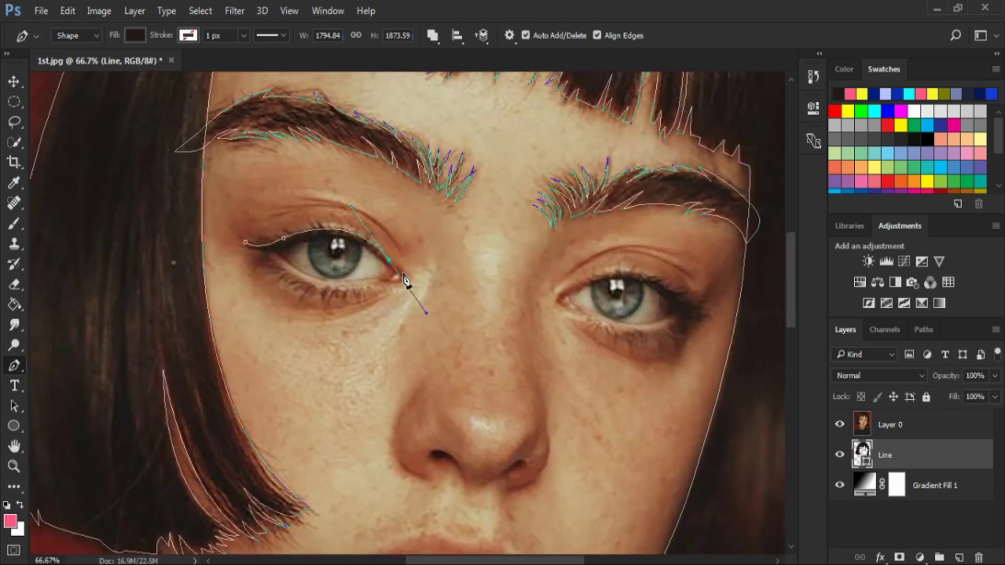
click(399, 279)
key(z)
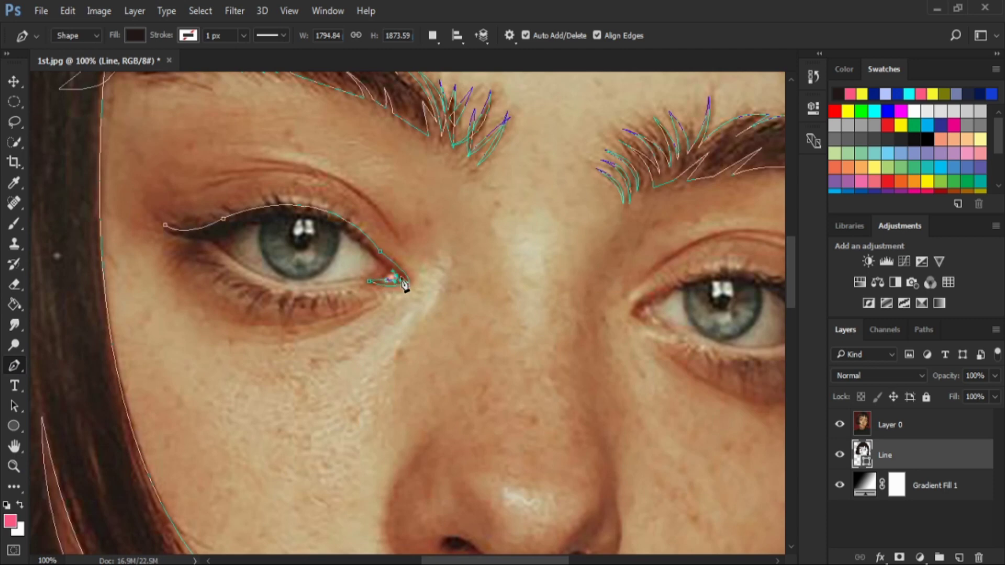
drag(230, 227, 135, 269)
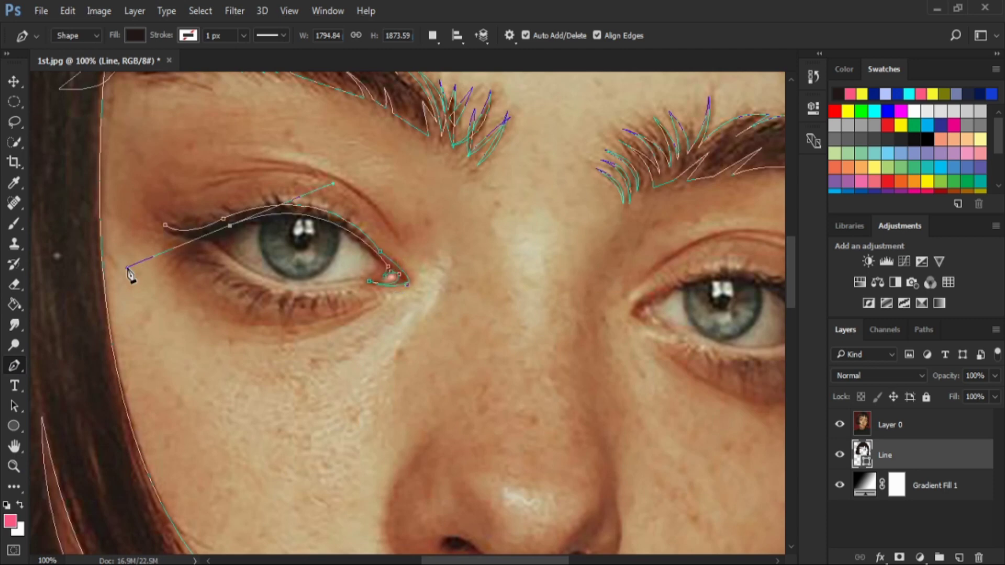
drag(165, 225, 152, 203)
click(433, 35)
- Switch to Subtract Front Shape and draw lash curves above the left eye
click(461, 87)
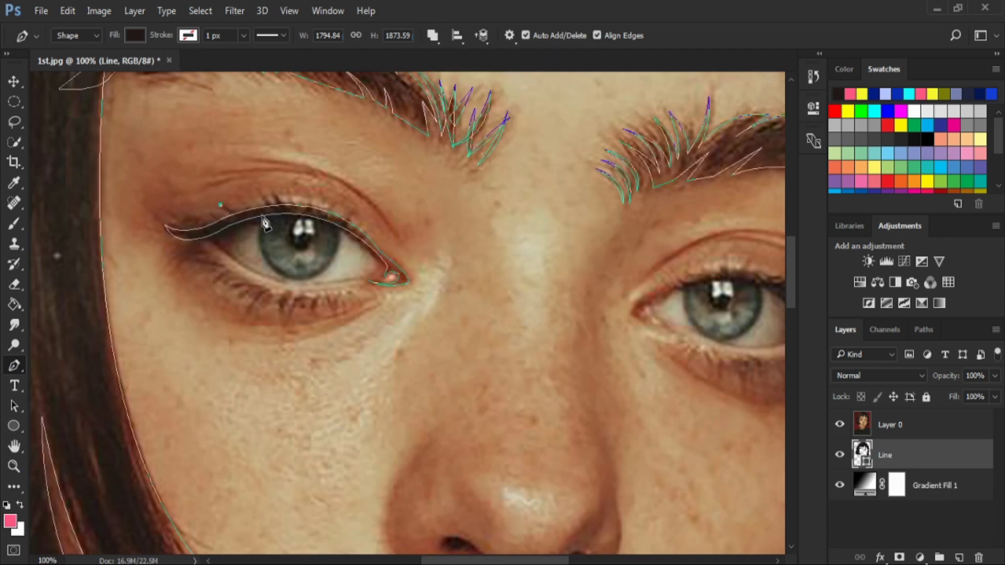
click(262, 189)
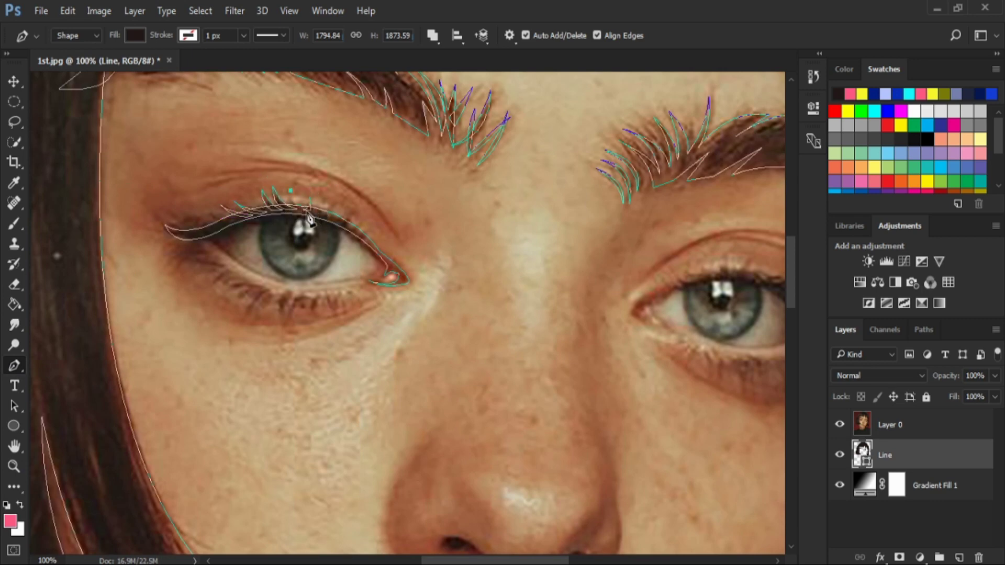
click(233, 222)
drag(170, 263, 186, 264)
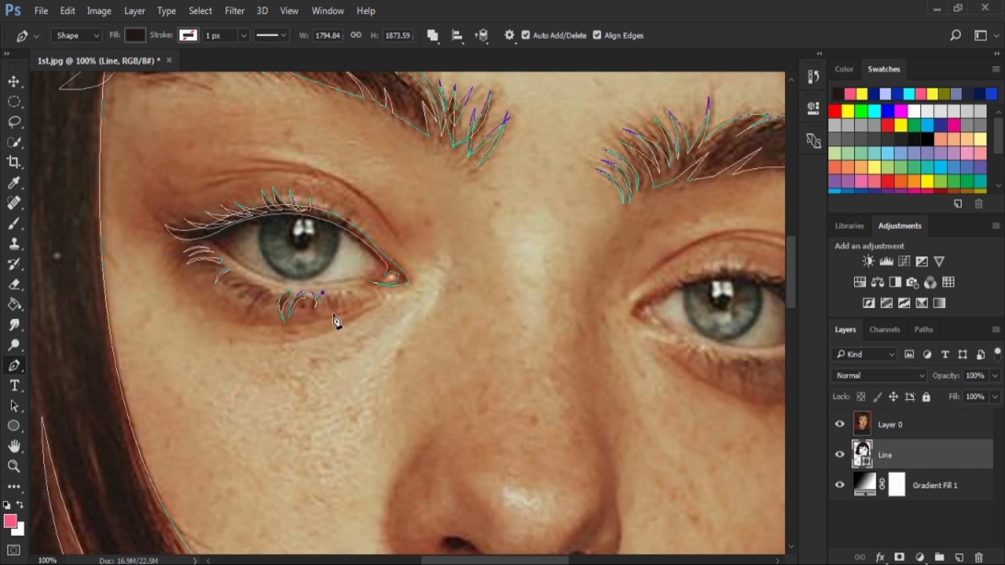
- Add left lower lashes and trace the right eye's upper-lid liner
drag(315, 293, 265, 285)
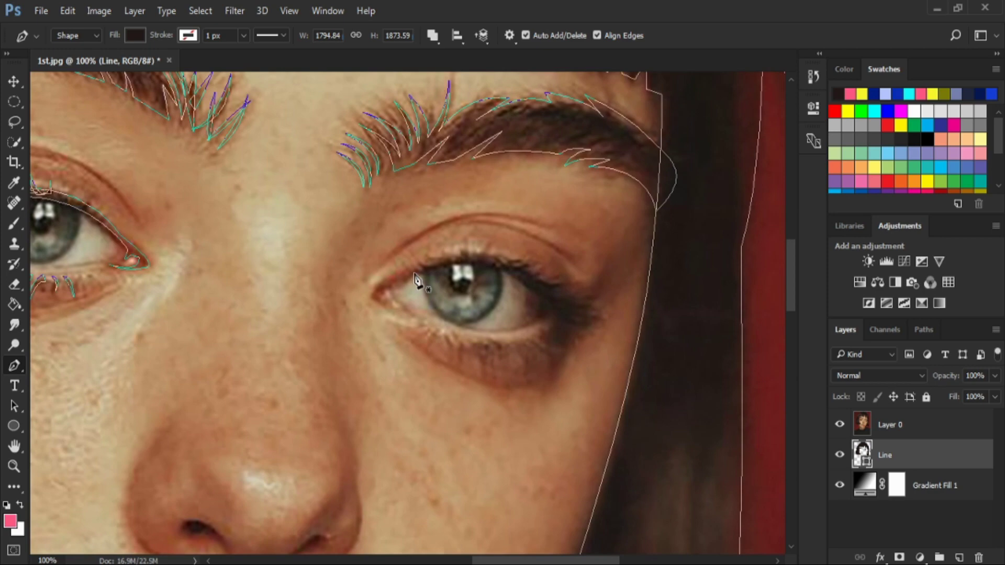
click(388, 277)
drag(460, 254, 493, 259)
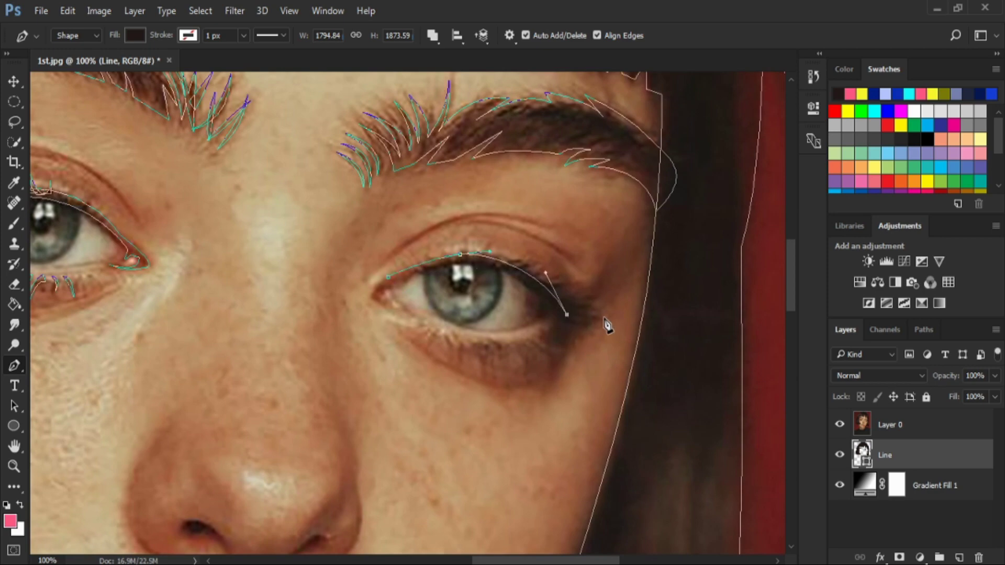
mouse_move(605, 318)
mouse_down()
mouse_move(563, 333)
mouse_move(558, 323)
mouse_up()
click(386, 289)
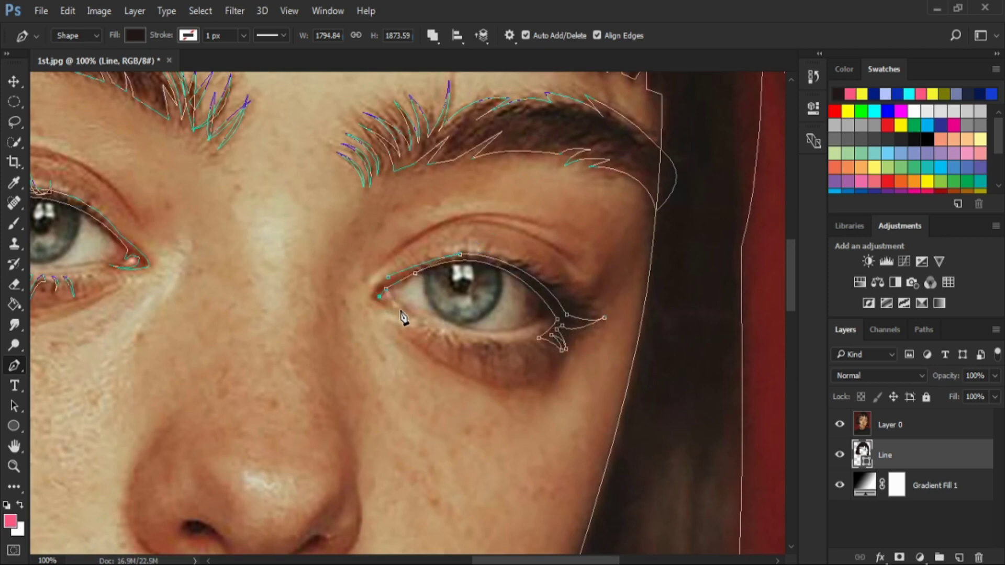
click(378, 304)
- Draw the right eye's lower lashes and upper lashes at the outer corner
click(471, 351)
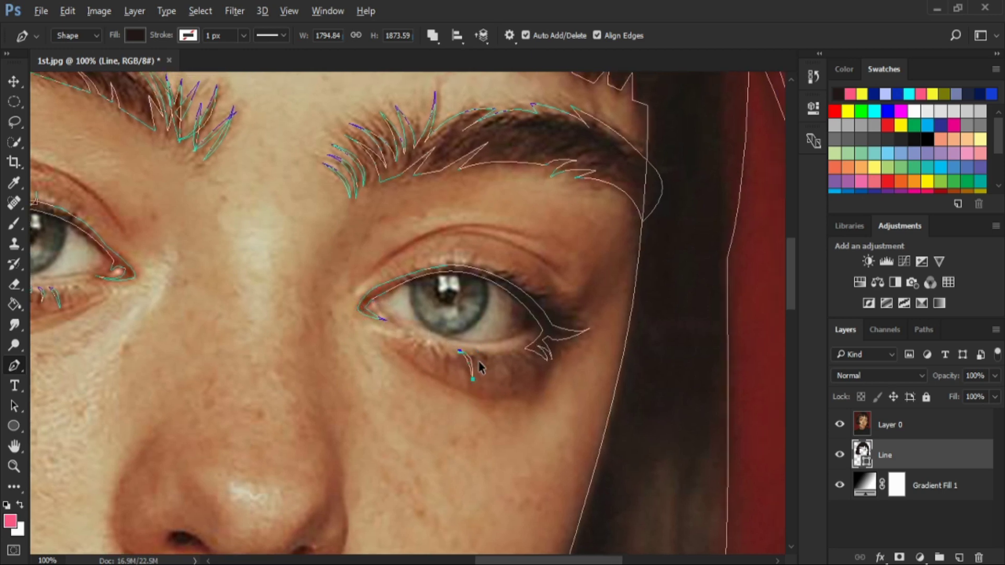
click(488, 378)
click(510, 351)
mouse_move(524, 352)
mouse_down()
mouse_move(538, 372)
mouse_move(588, 366)
mouse_up()
click(445, 370)
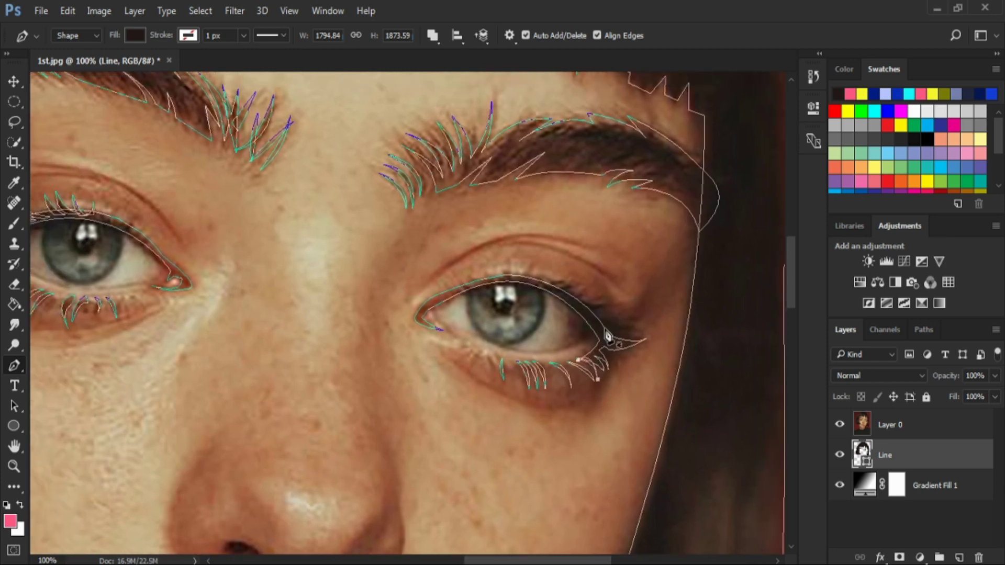
drag(619, 305, 637, 320)
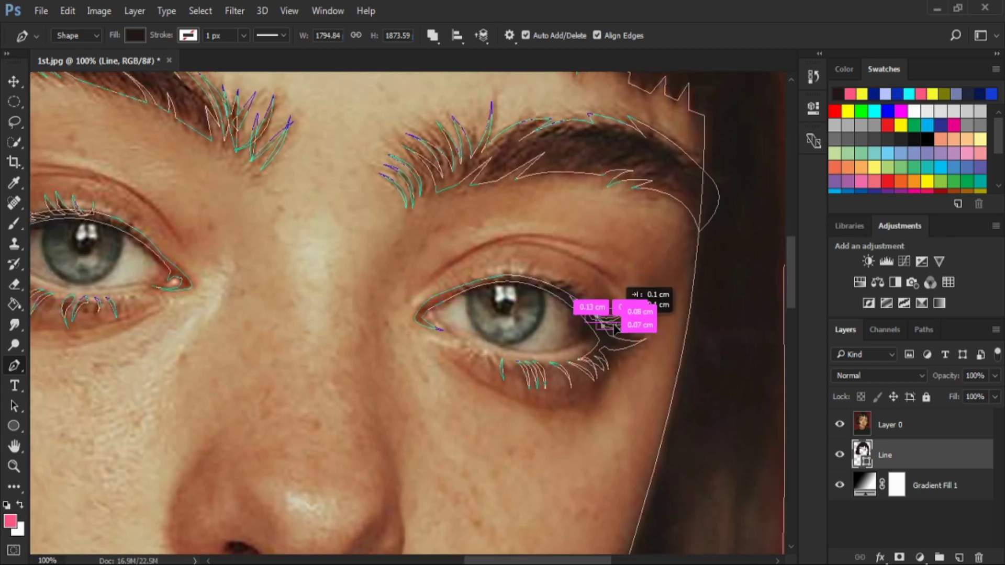
mouse_move(551, 286)
mouse_down()
mouse_move(574, 269)
mouse_move(505, 282)
mouse_up()
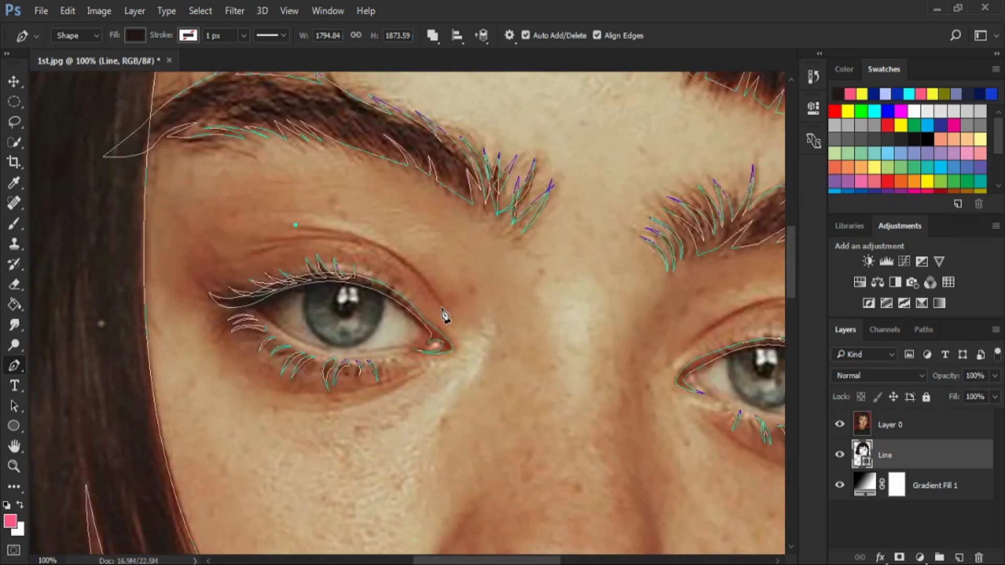
- Draw the crease curves above both eyes
drag(296, 226, 416, 238)
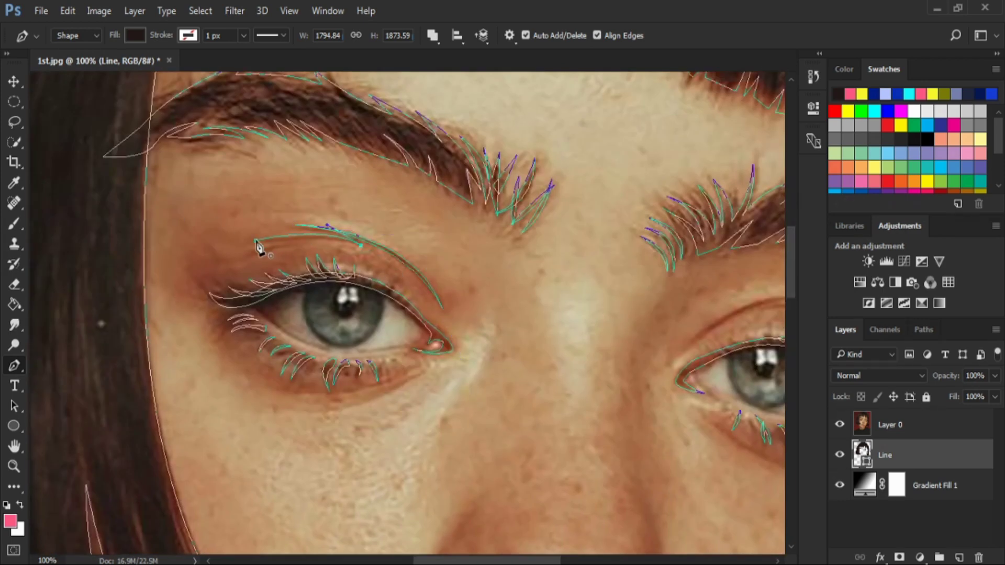
drag(256, 241, 294, 248)
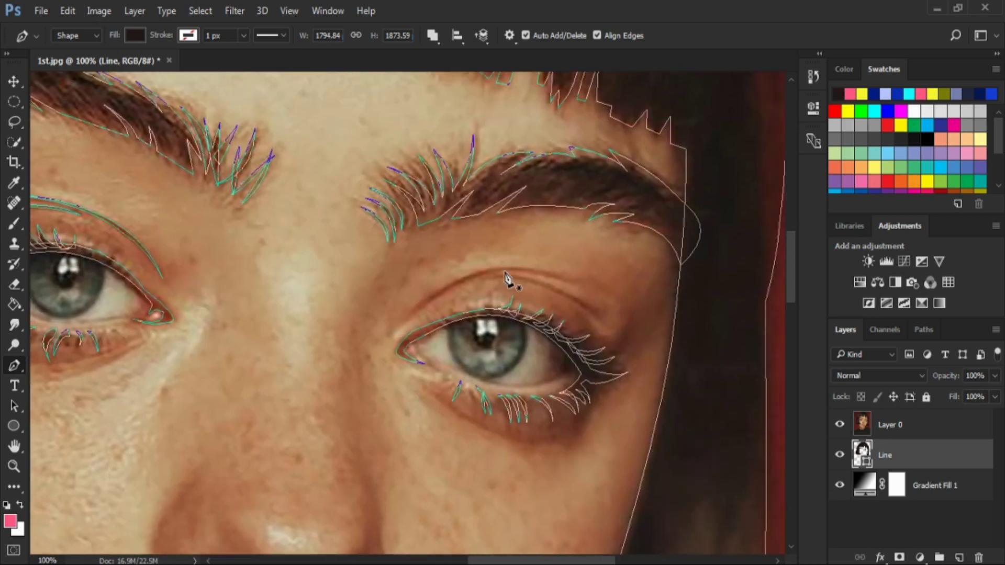
drag(415, 309, 340, 376)
click(603, 313)
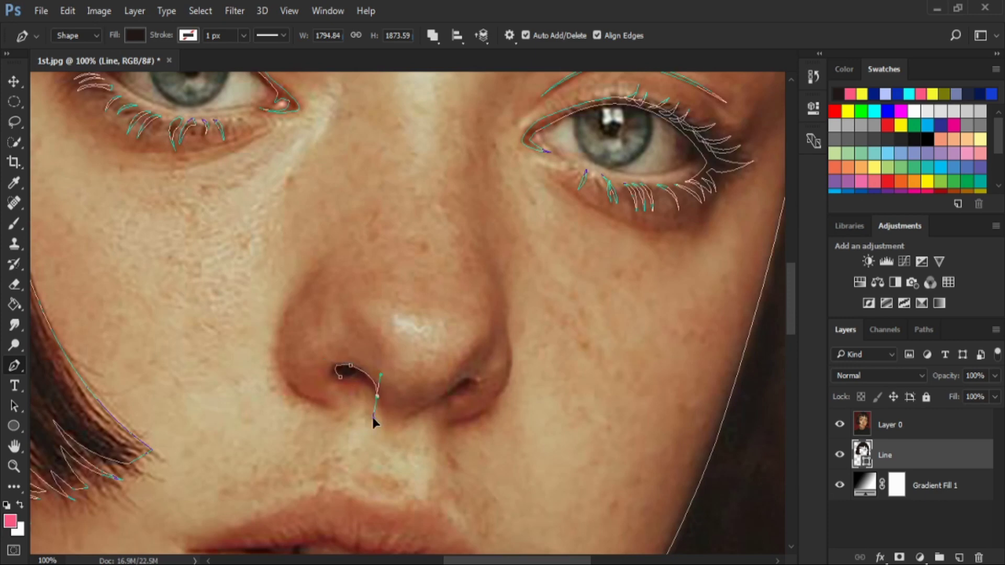
- Outline both nostrils, then undo to remove the Shape 1 layer
click(434, 400)
click(472, 386)
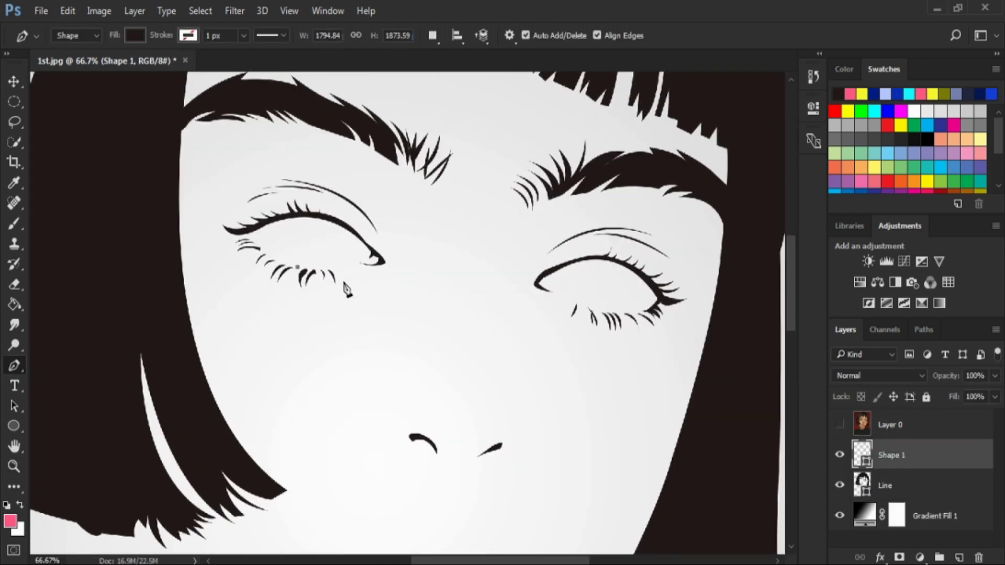
key(ctrl+z)
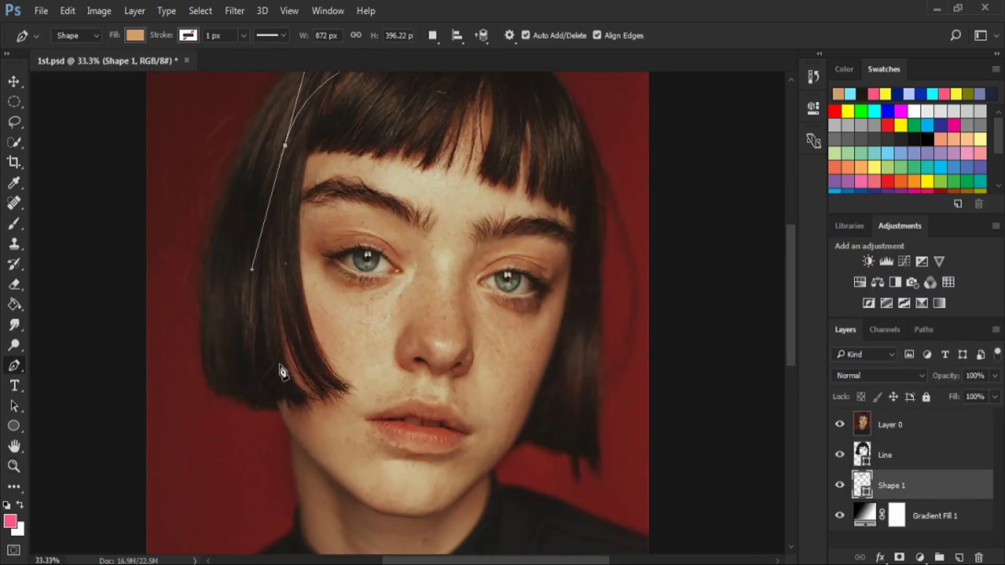
- Trace the skin outline down the jaw and neck and up the right cheek
click(290, 430)
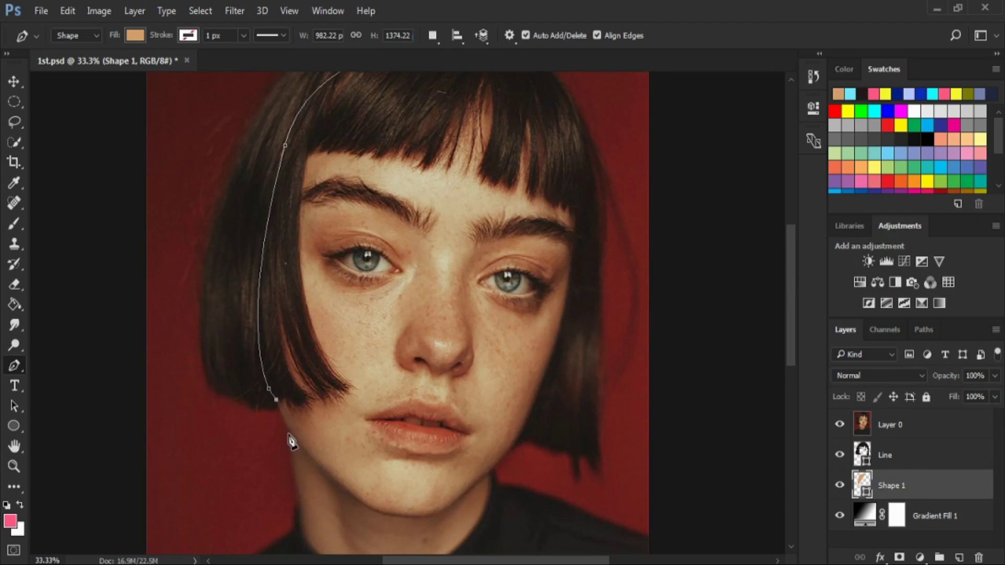
key(ctrl+plus)
click(286, 347)
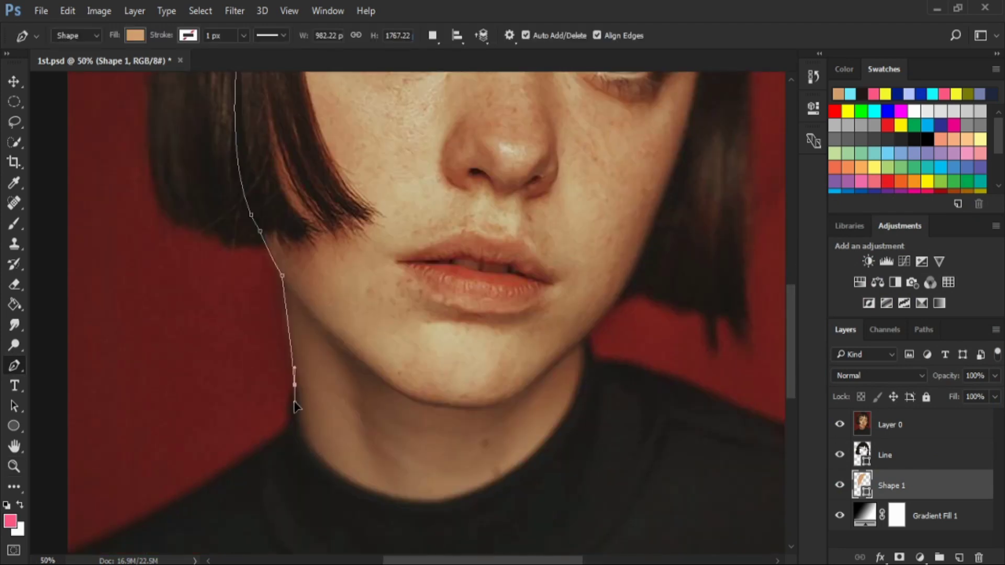
click(293, 387)
click(296, 499)
click(599, 403)
click(584, 341)
click(635, 283)
scroll(714, 330, up, 2)
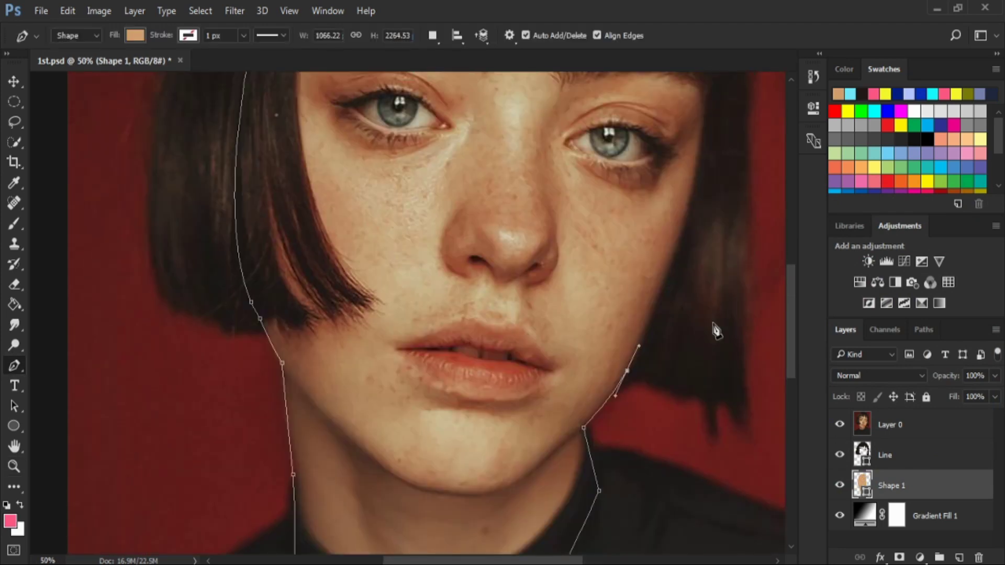
scroll(743, 353, up, 5)
click(723, 410)
click(712, 210)
scroll(534, 164, down, 2)
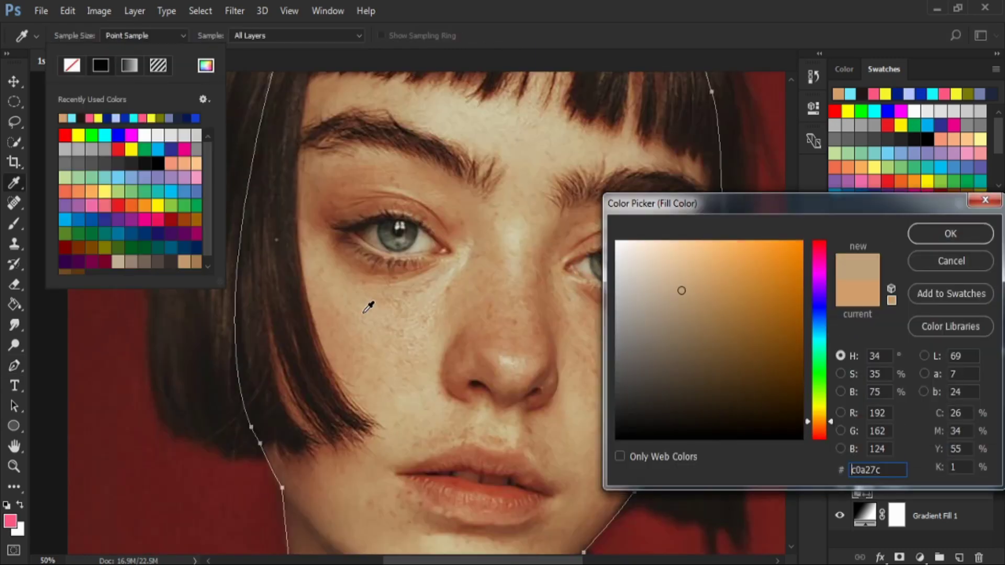
- Fill the face shape with skin tone d09e6d sampled from the cheek
click(594, 406)
click(431, 337)
click(597, 412)
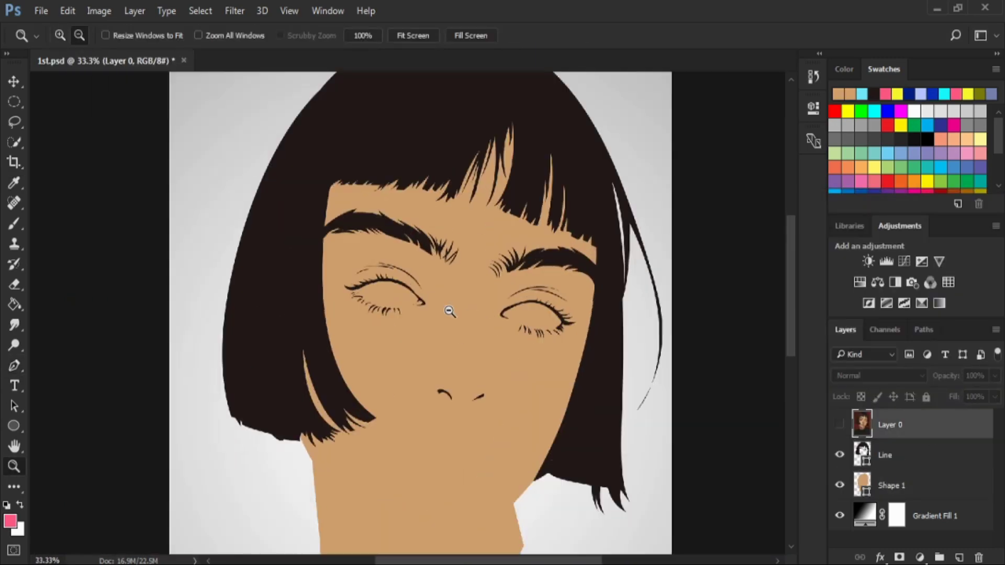
right_click(918, 488)
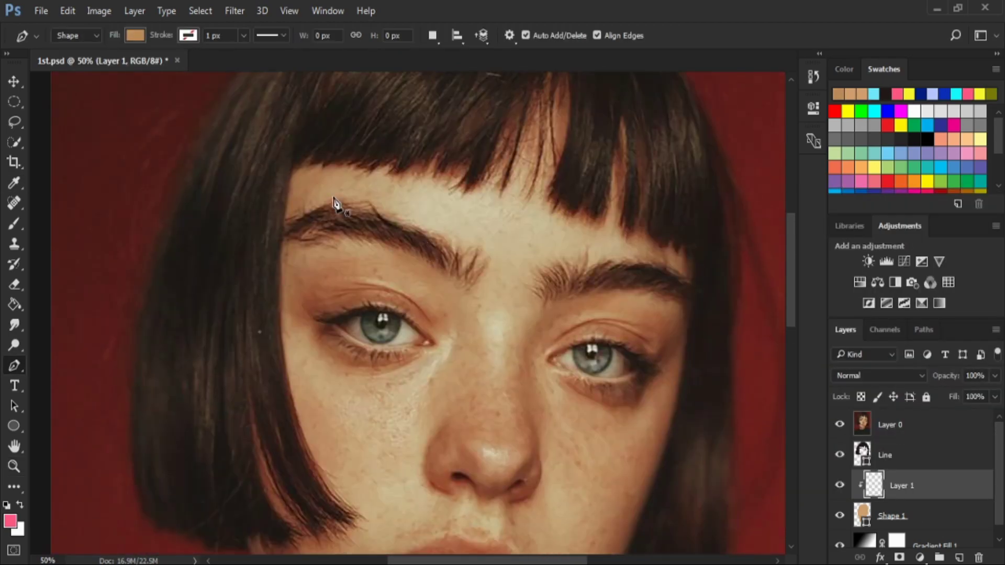
- Trace the shadow along the top of the left brow, redrawing the curve shorter
click(320, 167)
click(308, 215)
drag(461, 264, 503, 334)
key(ctrl+z)
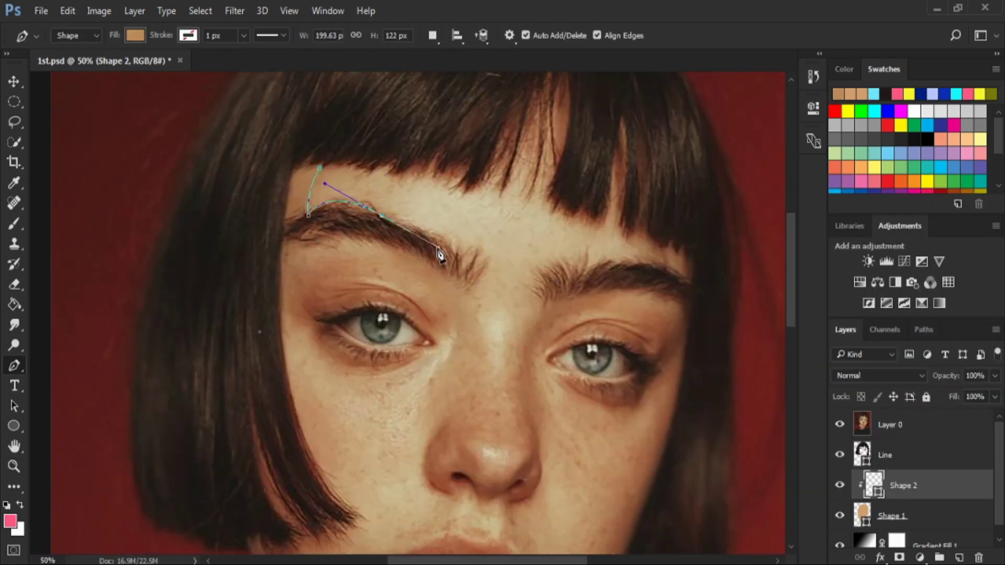
drag(454, 256, 460, 244)
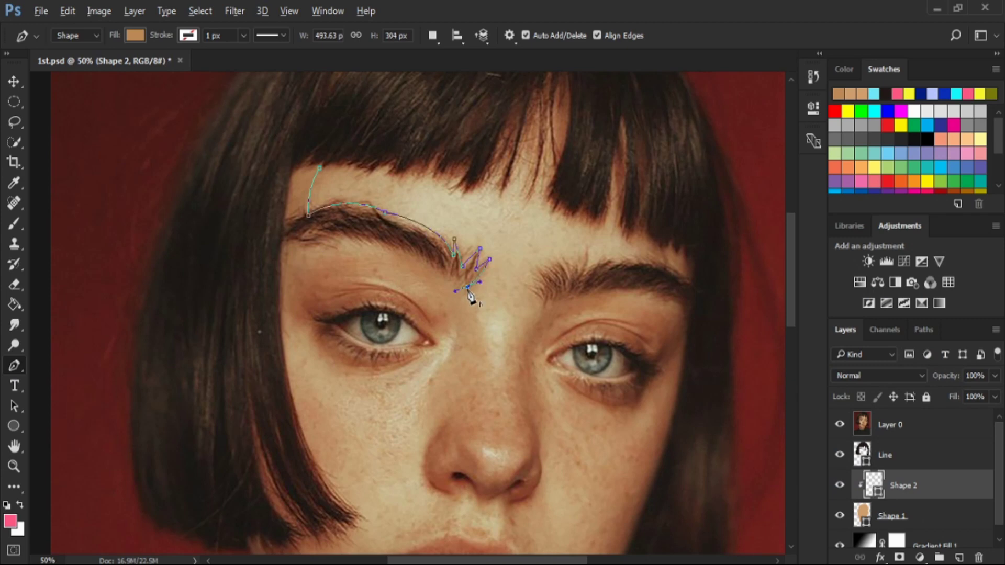
drag(345, 242, 345, 244)
- Close the brow shadow path back under the brow and undo a stray piece
click(303, 248)
click(277, 295)
click(213, 266)
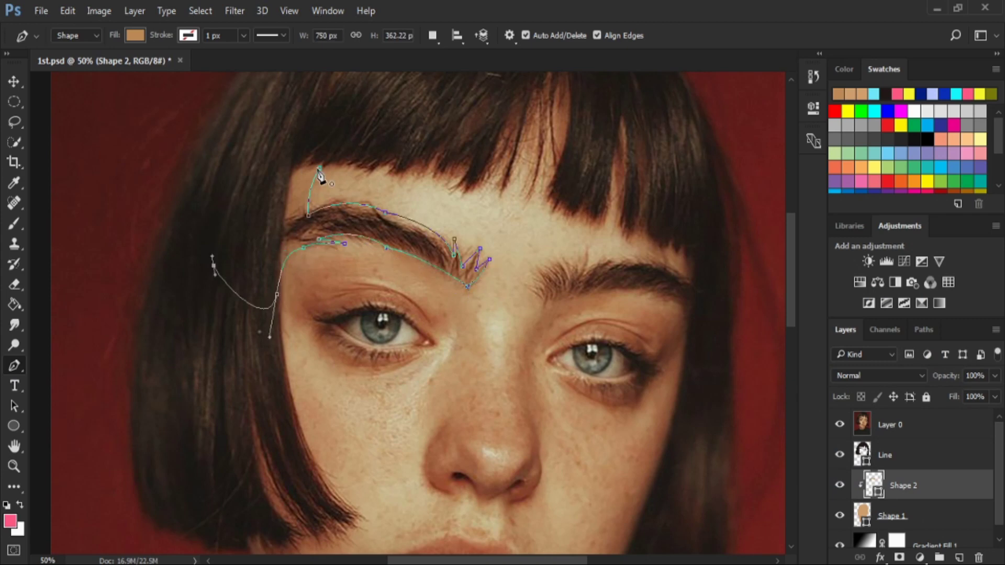
click(320, 168)
scroll(487, 233, down, 1)
scroll(487, 233, up, 3)
key(ctrl+z)
scroll(563, 299, down, 3)
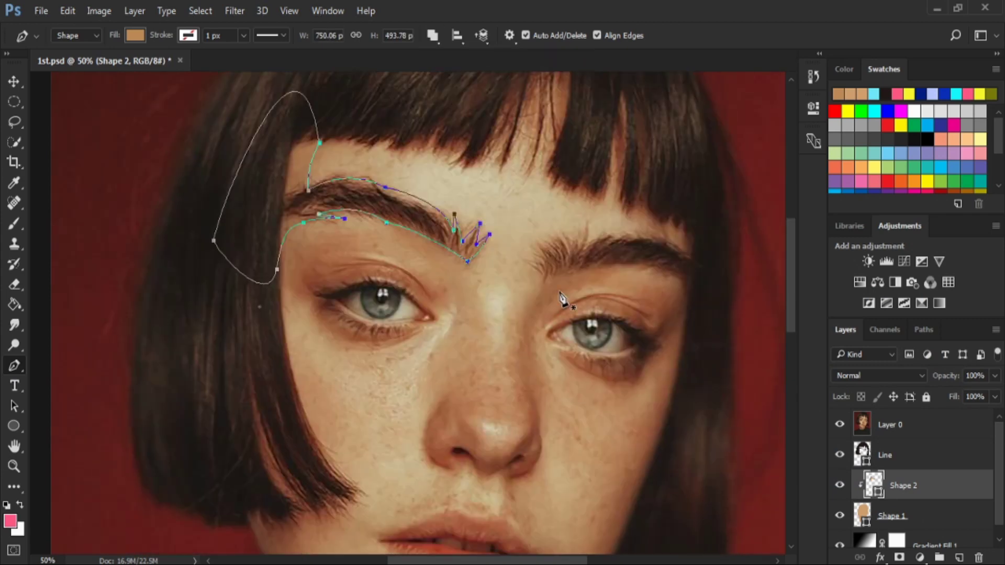
- Trace the shadow down the side of the nose to its tip
click(526, 305)
click(509, 335)
click(514, 366)
scroll(524, 398, down, 1)
click(518, 341)
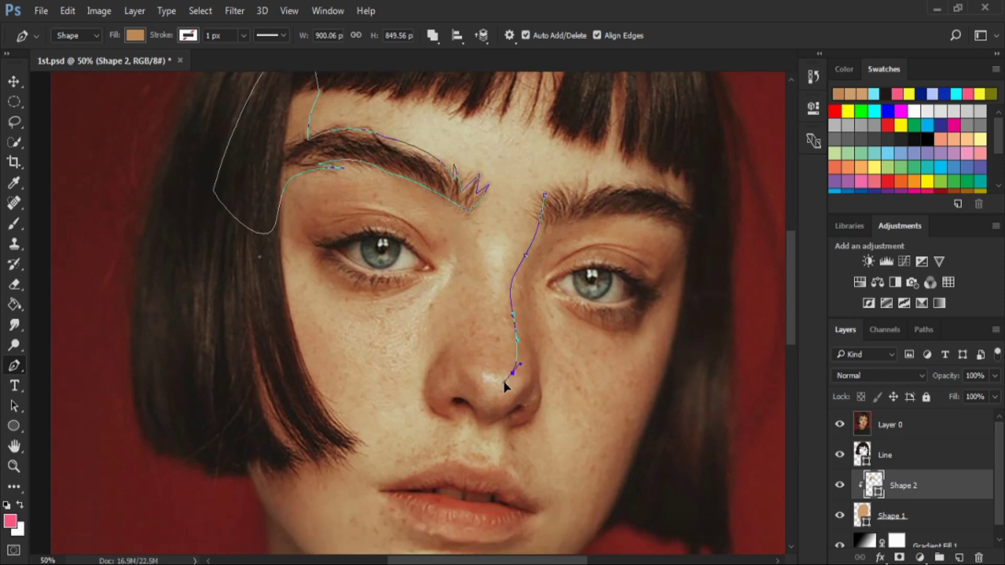
click(515, 346)
- Trace the shadow around the left nostril and below the nose
click(438, 352)
click(425, 389)
click(452, 422)
click(474, 419)
drag(488, 432, 497, 422)
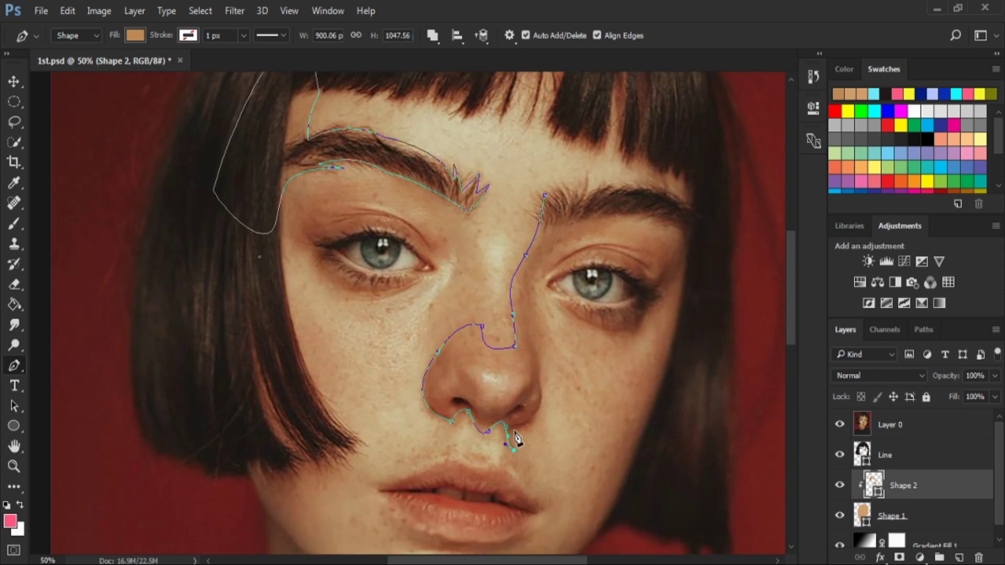
- Curve the shadow outline along the right brow, around the right eye and cheek
drag(633, 221, 661, 220)
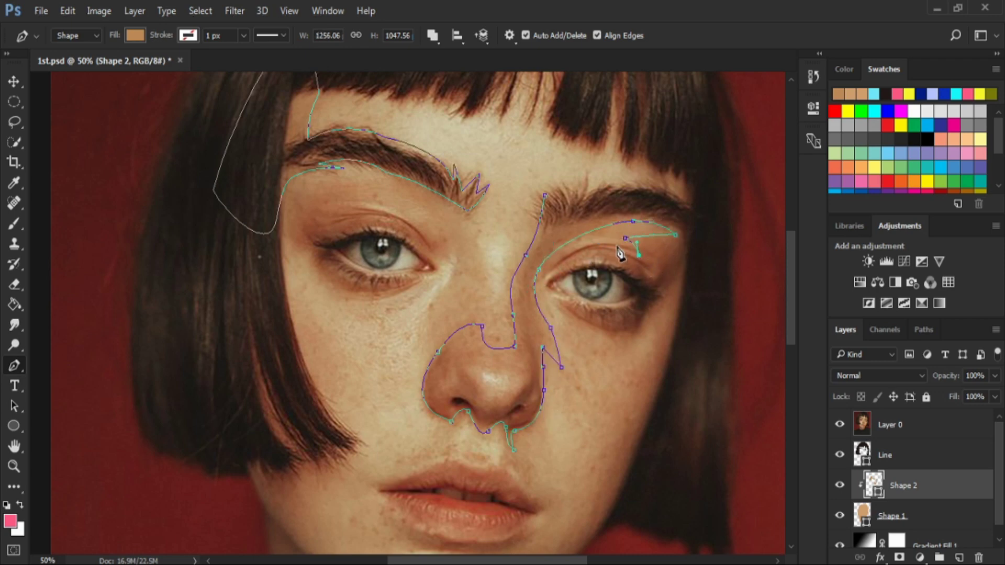
drag(564, 256, 529, 284)
drag(639, 286, 641, 306)
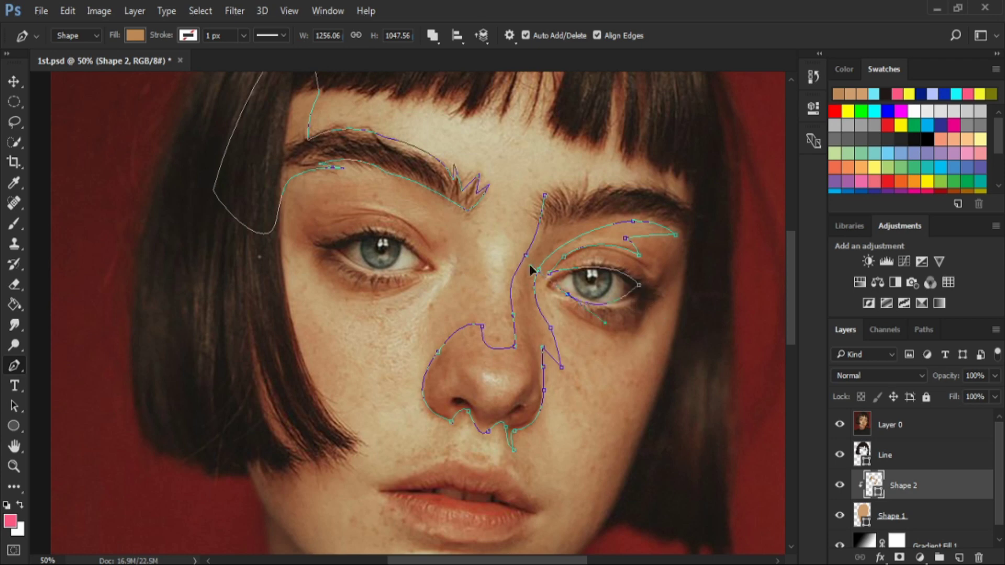
drag(571, 299, 556, 295)
drag(619, 340, 654, 320)
click(653, 322)
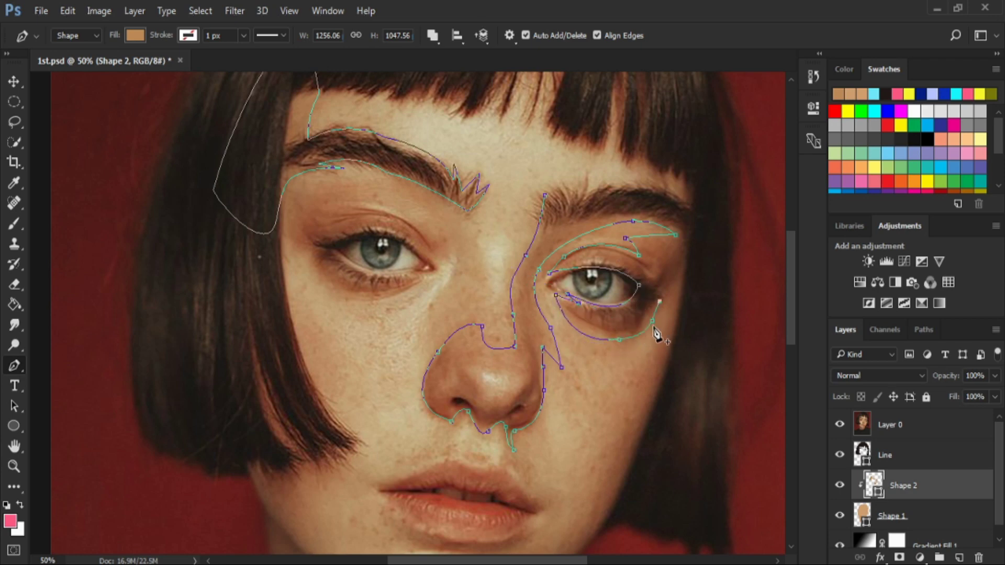
scroll(628, 356, down, 4)
drag(621, 227, 581, 299)
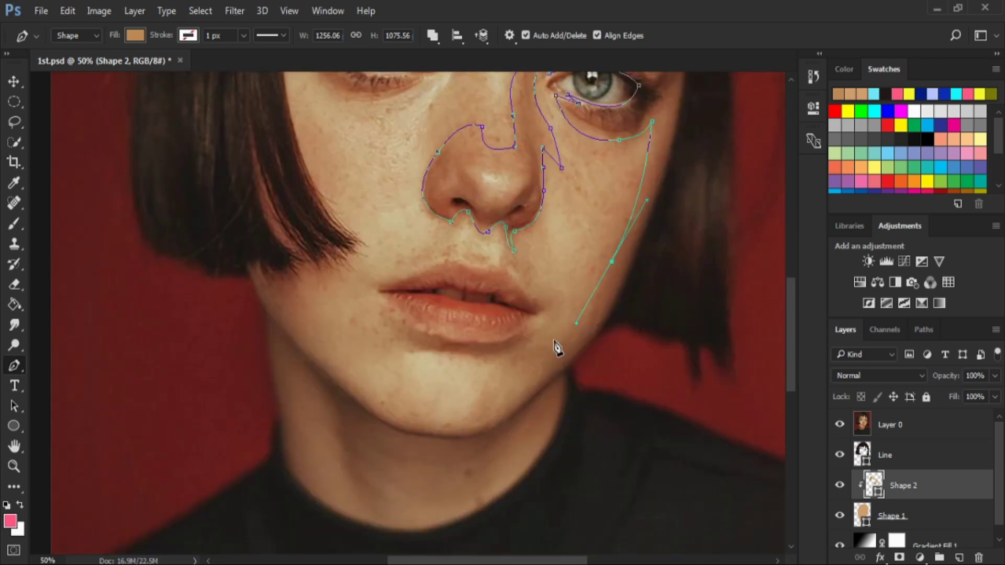
- Extend the shadow along the lower lip, chin and up the left jawline
drag(535, 345, 528, 344)
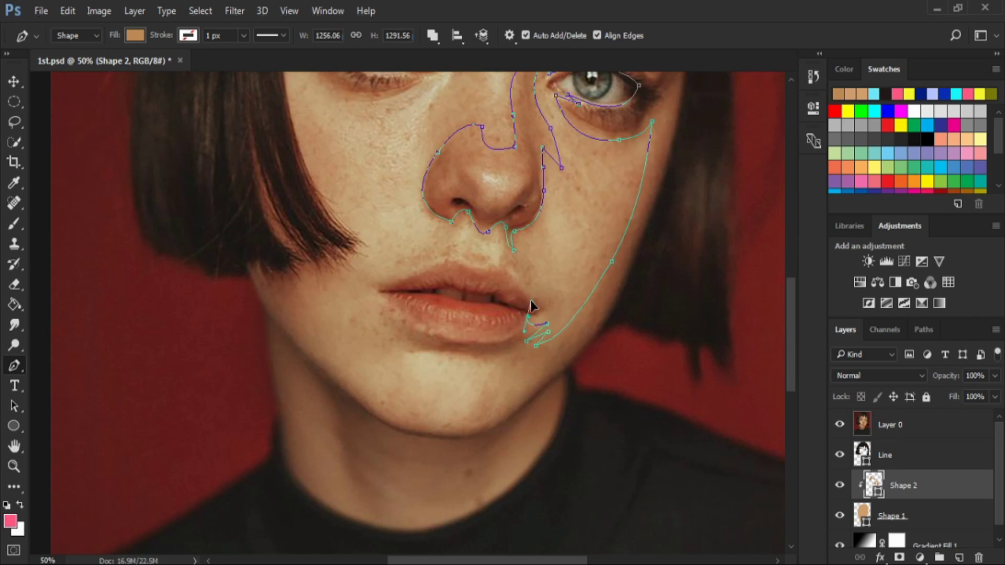
drag(397, 309, 318, 244)
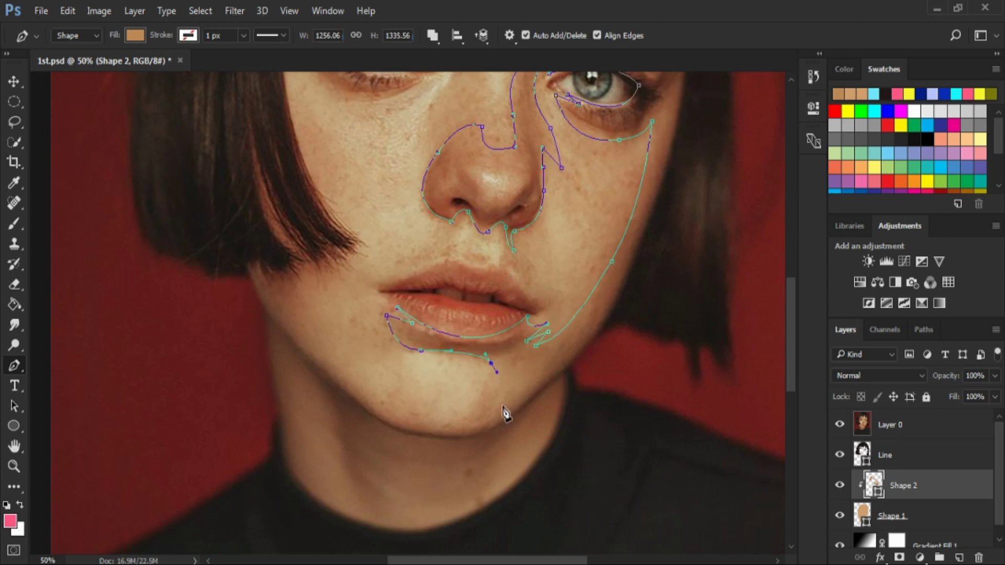
click(370, 403)
click(321, 360)
click(283, 303)
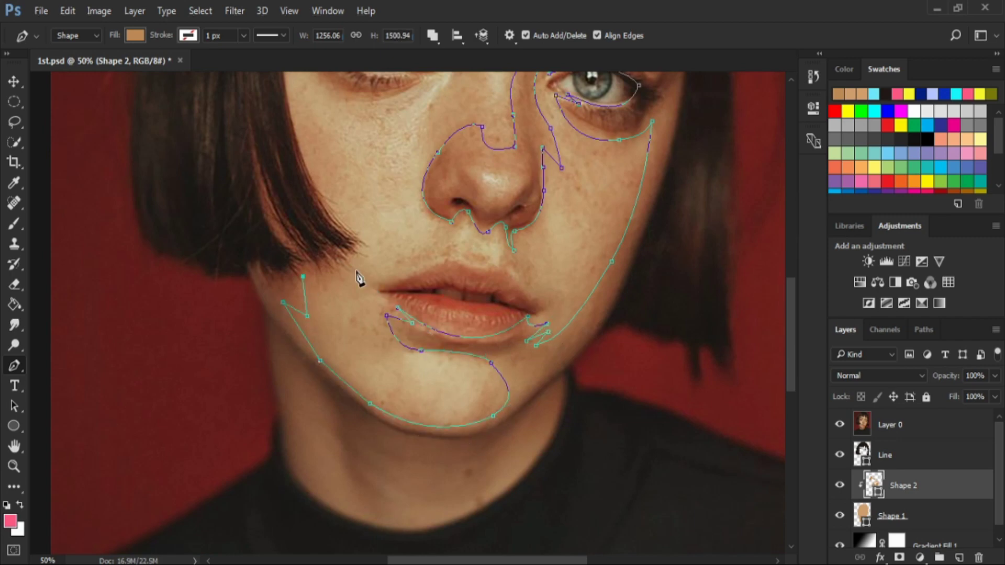
click(303, 276)
click(350, 253)
- Continue the shadow outline up the hair edge and down to the neck
scroll(315, 251, up, 2)
scroll(332, 231, up, 2)
click(283, 183)
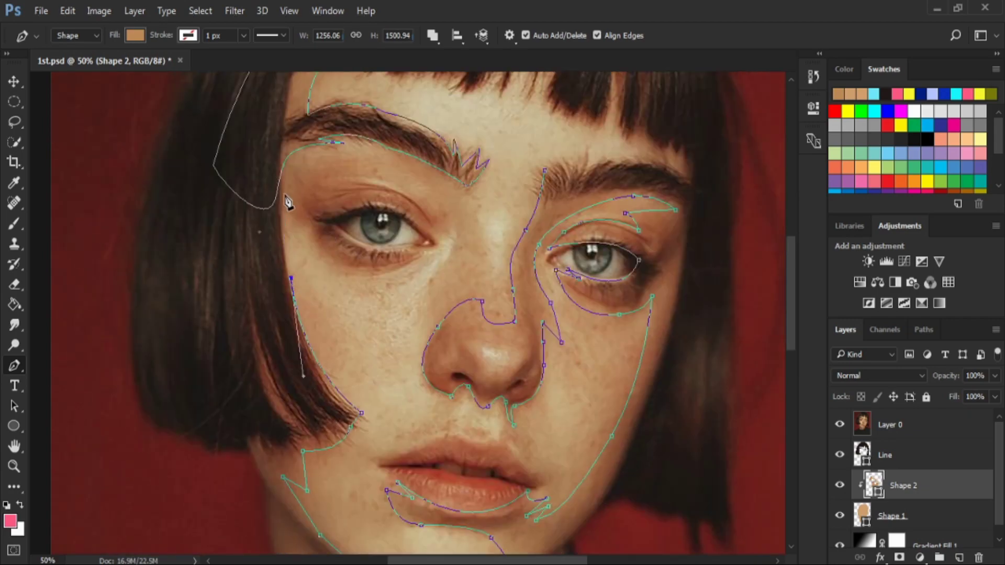
drag(247, 264, 230, 293)
scroll(231, 293, down, 6)
drag(348, 527, 354, 482)
click(498, 442)
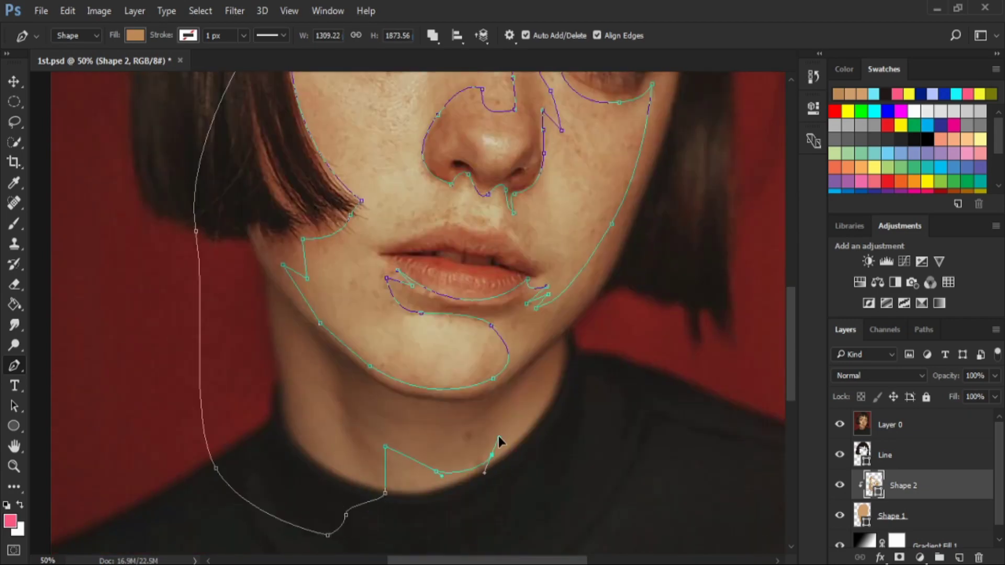
- Carry the outline across the top of the head, down the bangs and along the brow
scroll(498, 442, up, 4)
drag(730, 387, 733, 347)
scroll(744, 274, up, 6)
click(691, 195)
drag(555, 113, 525, 124)
click(477, 248)
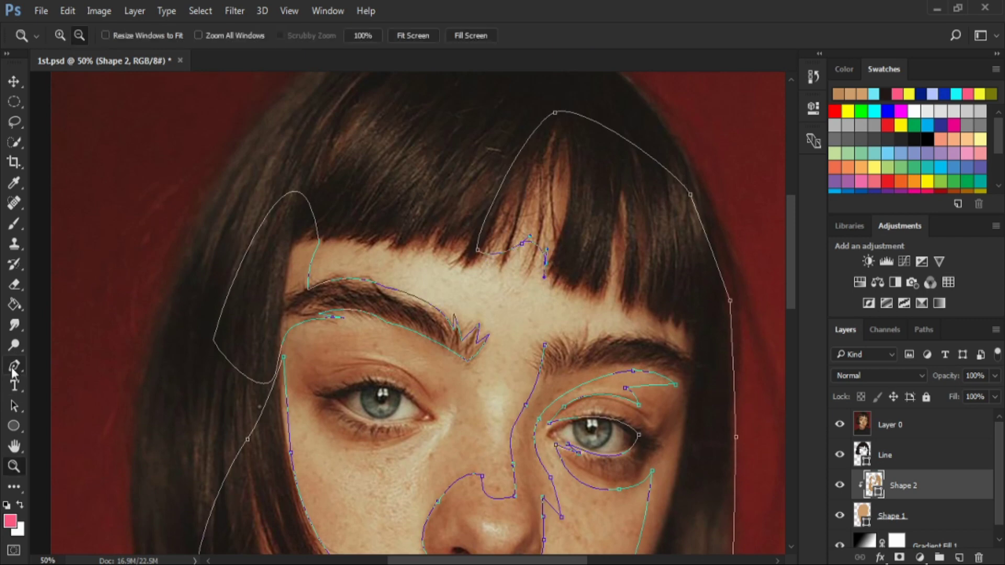
click(543, 194)
drag(550, 254, 546, 284)
drag(587, 301, 595, 299)
click(621, 310)
click(685, 347)
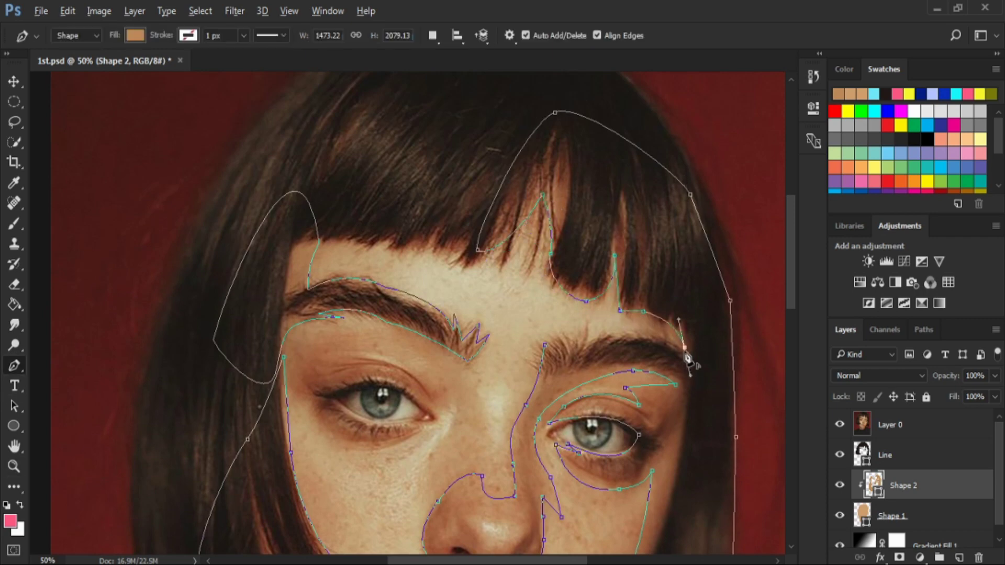
- Finish the shadow outline with a last curved anchor near the temple
right_click(586, 302)
key(Escape)
drag(602, 336, 634, 318)
scroll(597, 357, down, 5)
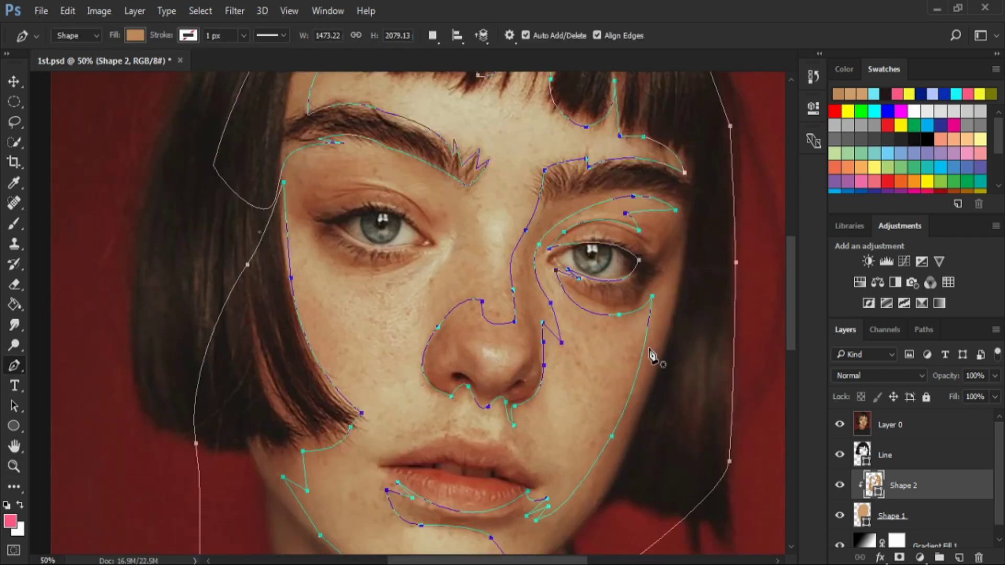
- Outline the nose tip and cut it from the shadow with Subtract Front Shape
click(474, 318)
drag(520, 320, 536, 307)
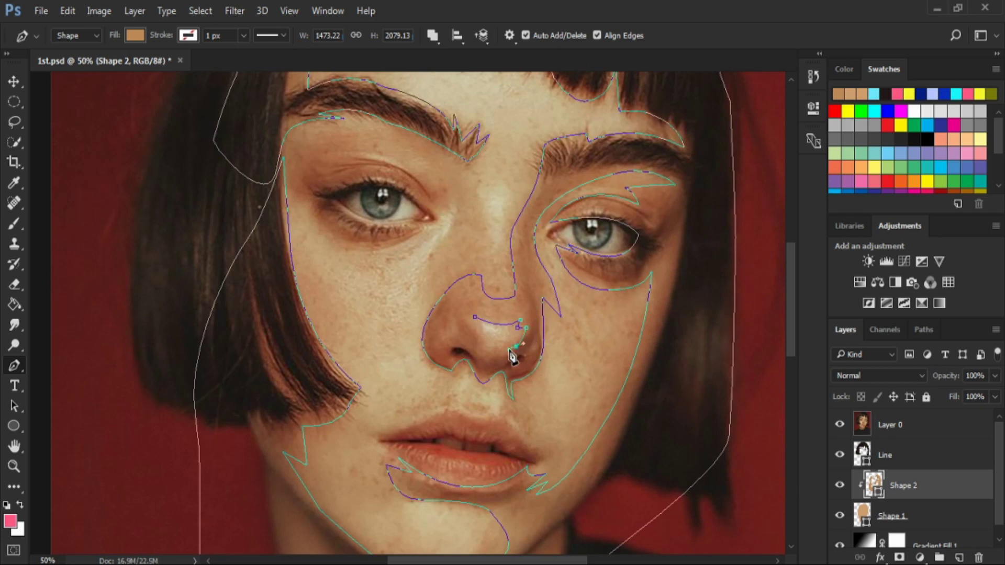
click(433, 35)
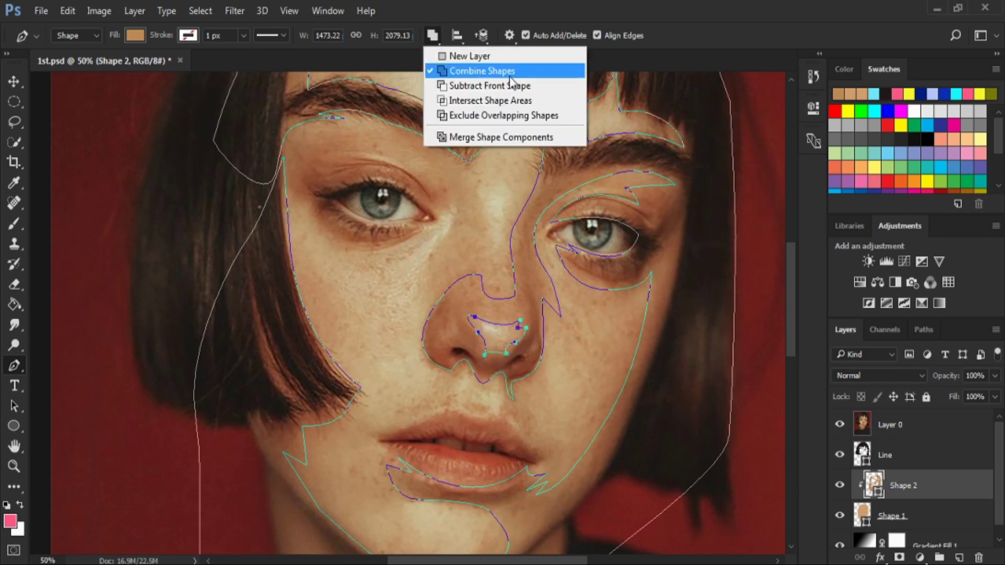
click(451, 83)
- Hide the photo to preview the artwork and begin brown Shape 3 down the bangs
click(840, 425)
right_click(926, 496)
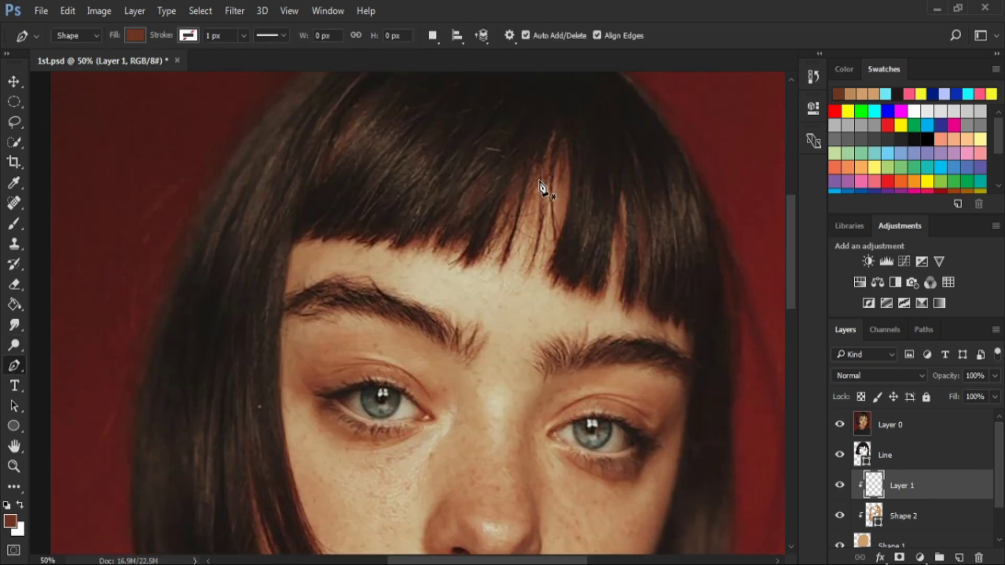
click(540, 181)
click(514, 239)
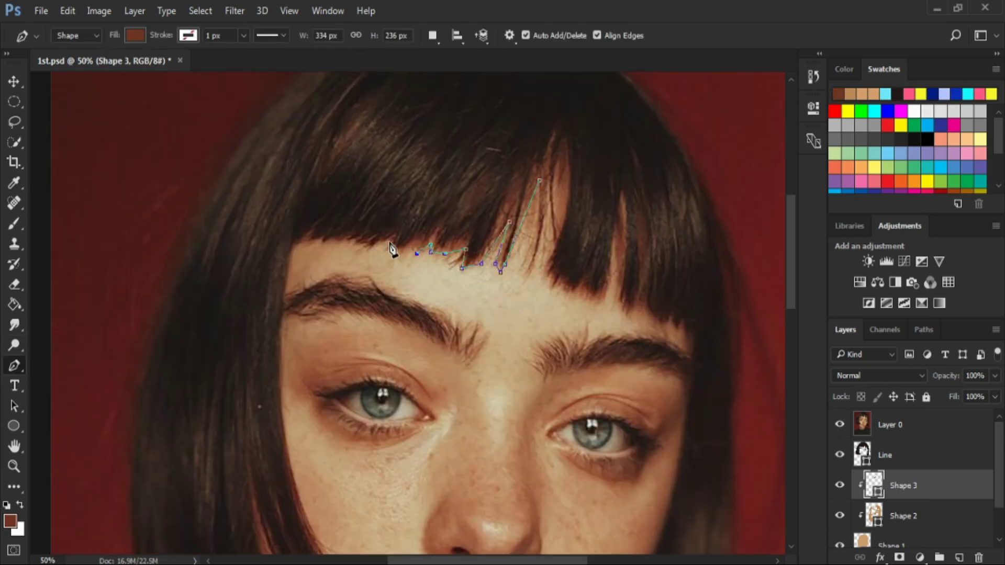
- Trace anchors along the left hair edge, over the crown and down the right side
click(292, 265)
scroll(292, 265, down, 5)
click(283, 203)
click(297, 295)
drag(349, 393, 352, 477)
click(312, 424)
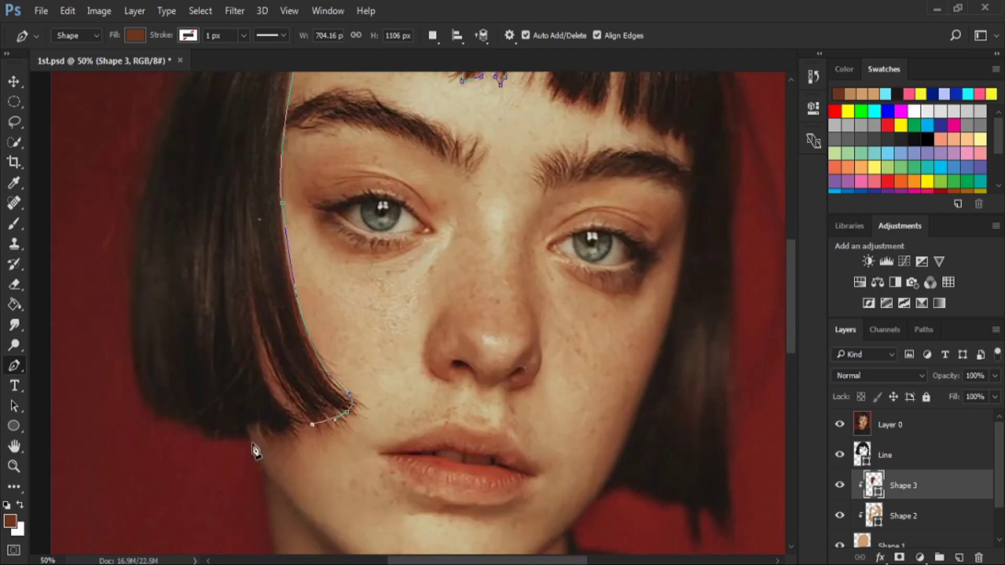
scroll(273, 450, up, 5)
click(174, 261)
click(380, 117)
click(579, 87)
click(700, 207)
click(700, 391)
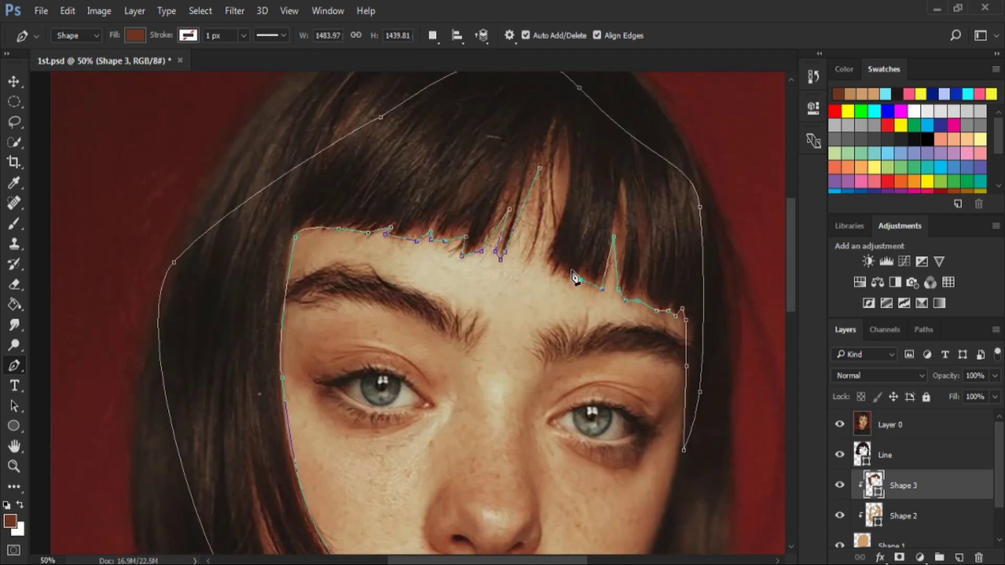
- Add a point at the bangs' spike tip, then shade around the left nostril with a zig-zag edge
click(557, 164)
scroll(529, 259, down, 5)
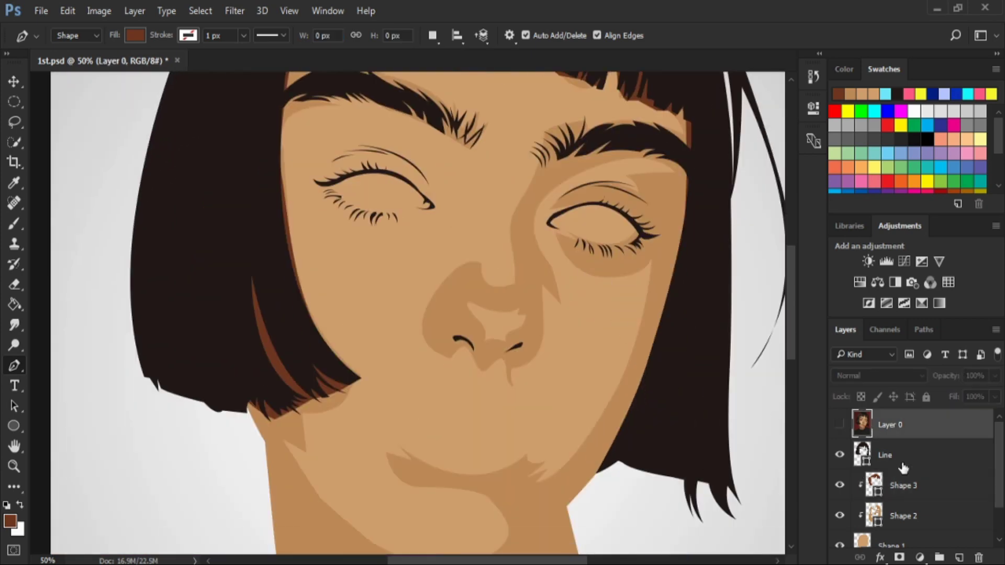
click(840, 424)
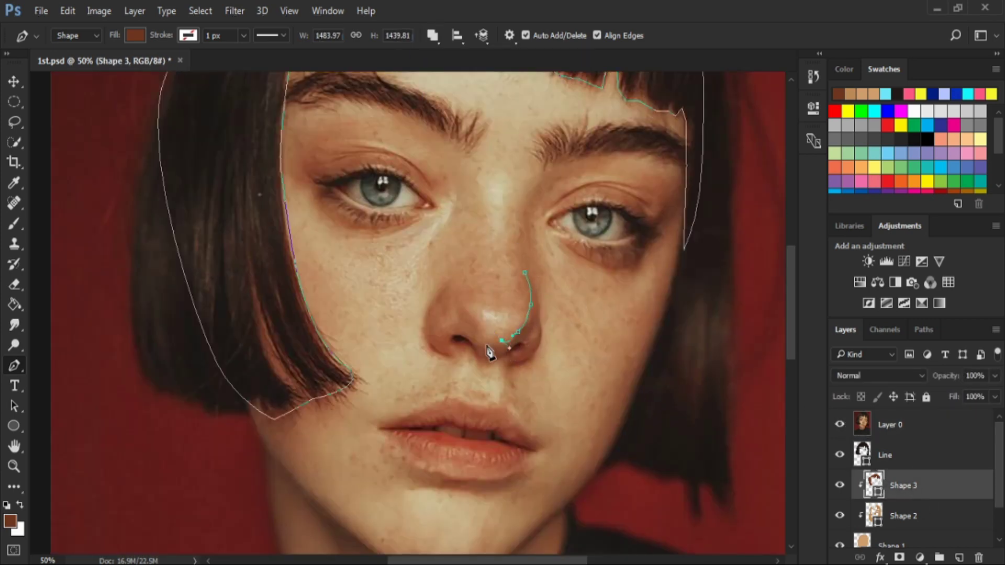
ctrl+click(451, 314)
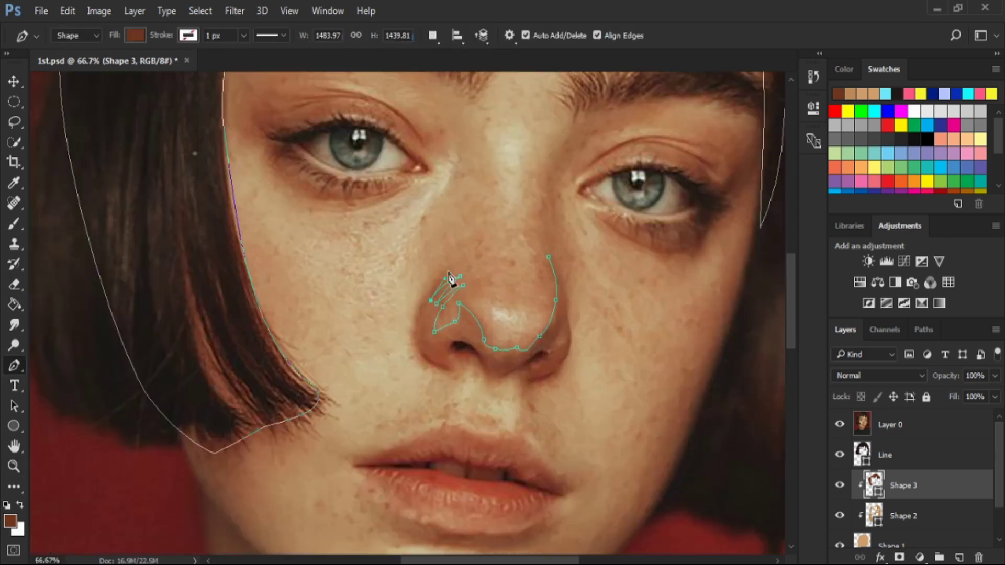
drag(443, 373, 526, 397)
click(457, 372)
click(472, 358)
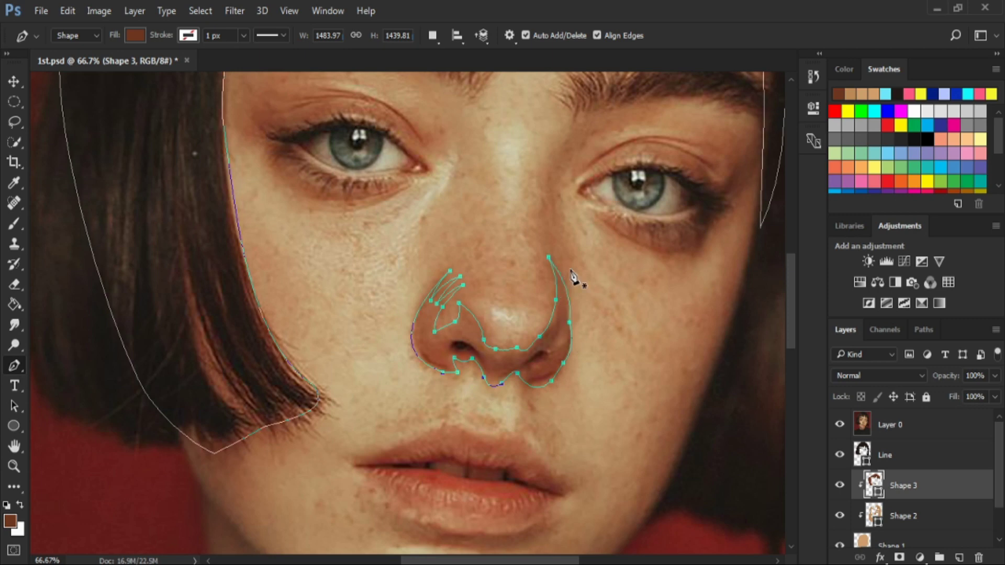
- Outline shading under the left eye along the lower and upper lids, curving toward the brow
scroll(555, 298, up, 5)
click(262, 267)
drag(333, 328, 361, 326)
click(407, 310)
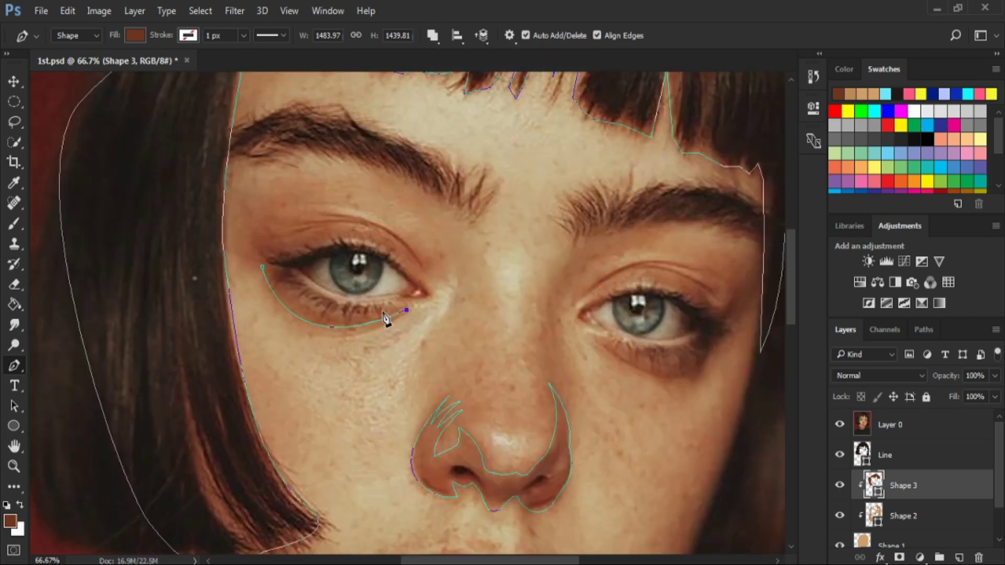
click(295, 271)
click(356, 249)
click(388, 253)
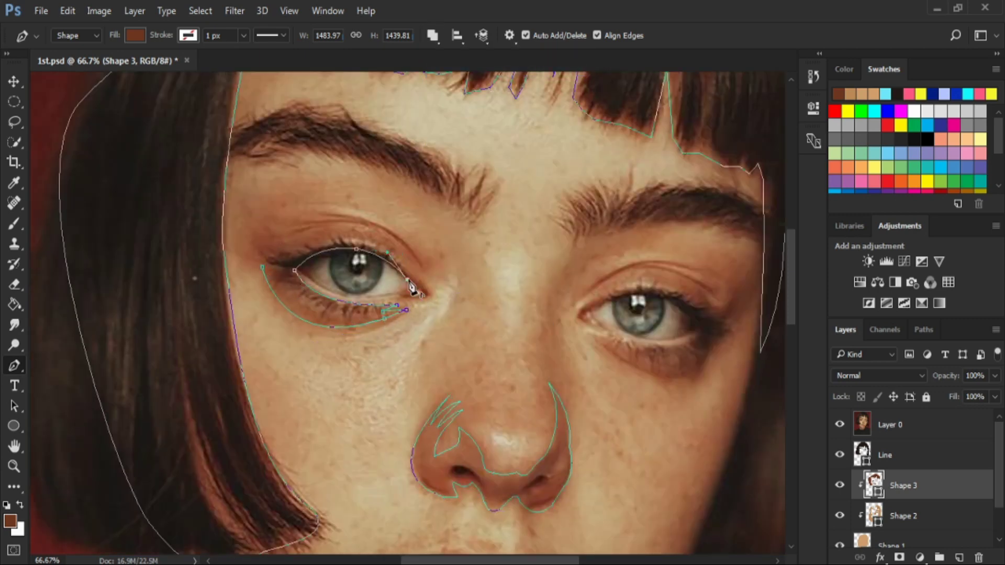
drag(408, 281, 421, 292)
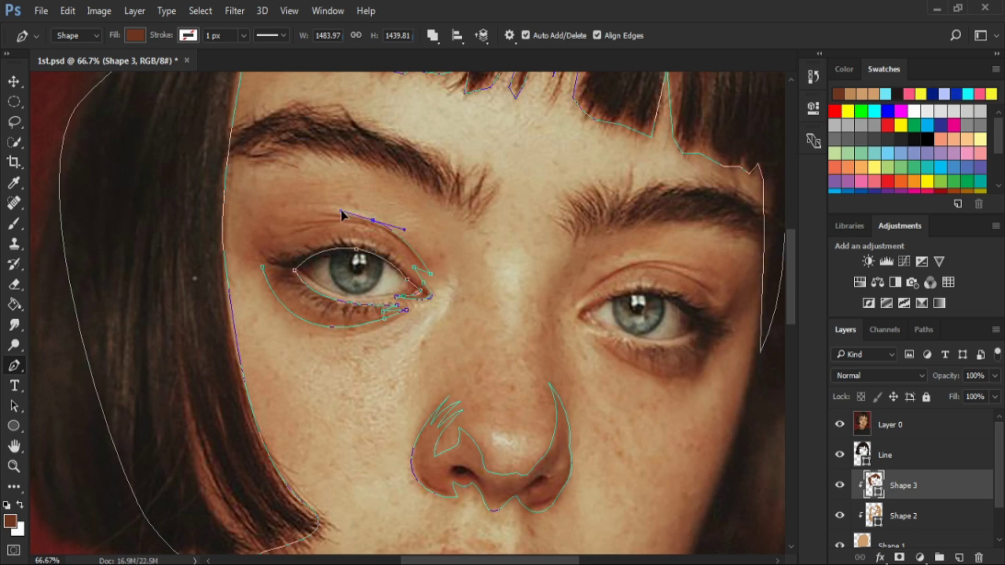
mouse_move(340, 212)
mouse_down()
mouse_move(329, 207)
mouse_move(355, 189)
mouse_up()
- Add lash strokes above the left eye and close the eye shading outline down the outer cheek
click(267, 195)
click(279, 187)
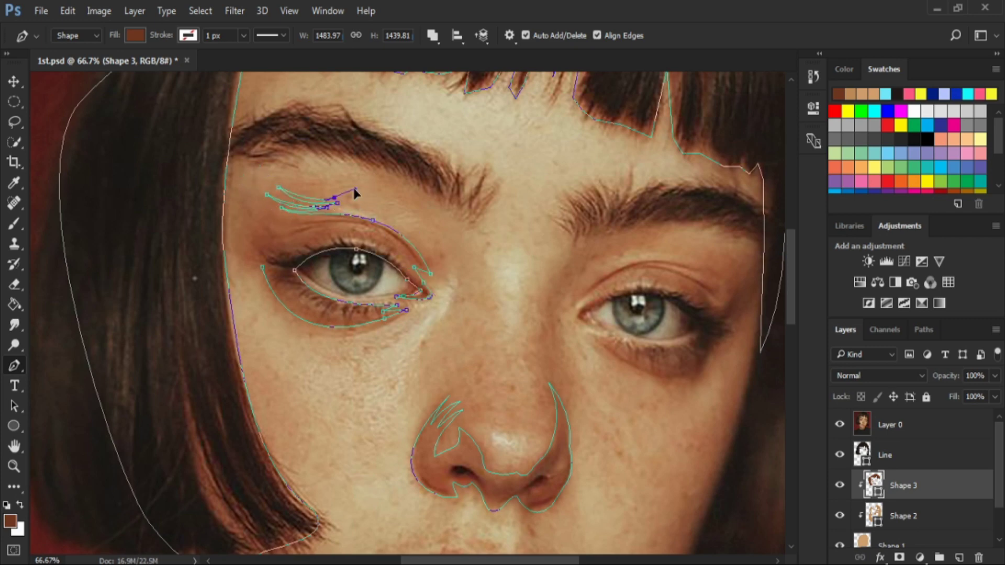
click(262, 179)
click(204, 221)
click(211, 283)
click(262, 267)
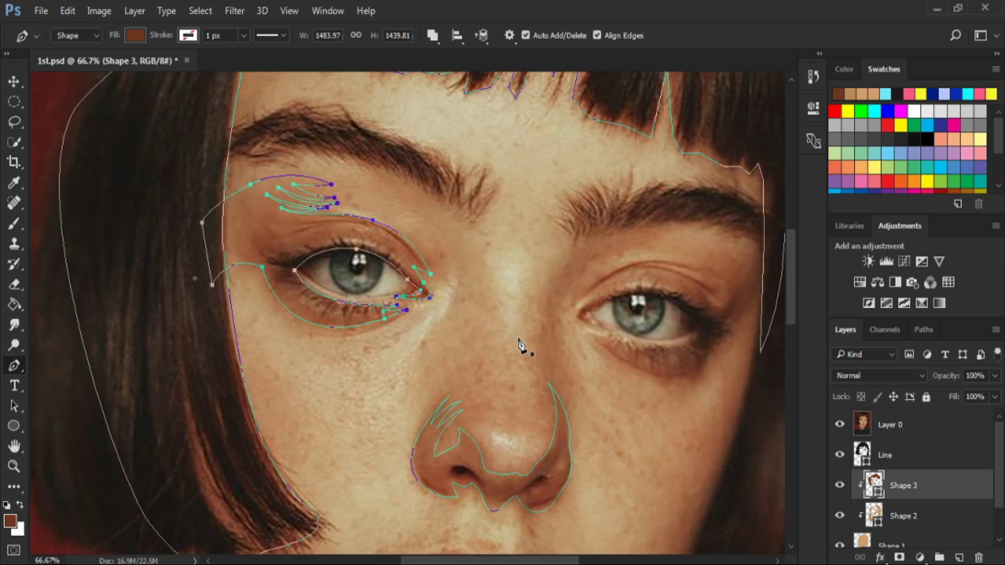
ctrl+click(369, 315)
click(433, 35)
click(461, 85)
- Trace shading under the right eye and up the right cheek to the temple
drag(687, 355, 544, 313)
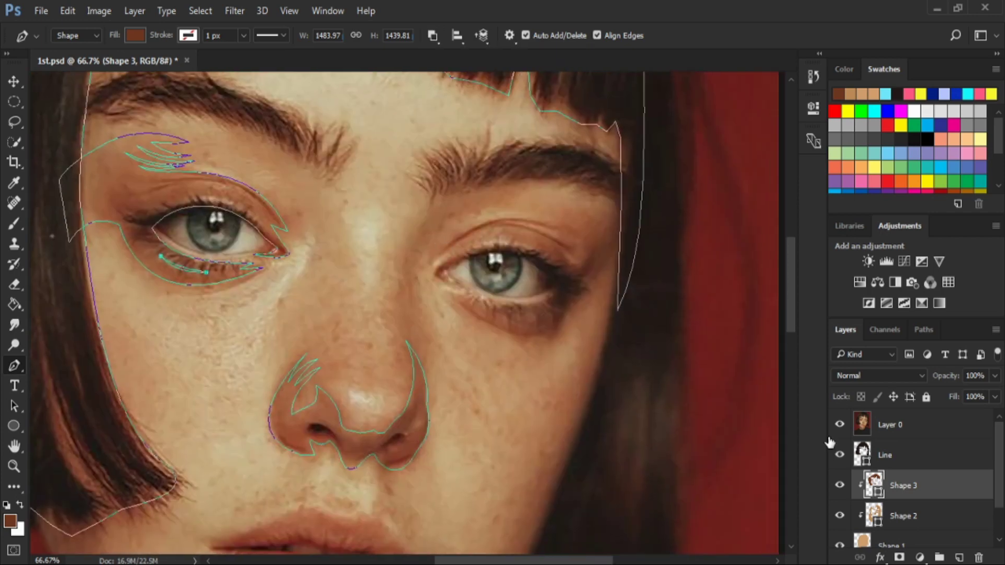
click(510, 334)
click(576, 318)
click(588, 303)
click(587, 296)
click(605, 259)
click(627, 242)
click(627, 203)
drag(601, 237, 606, 227)
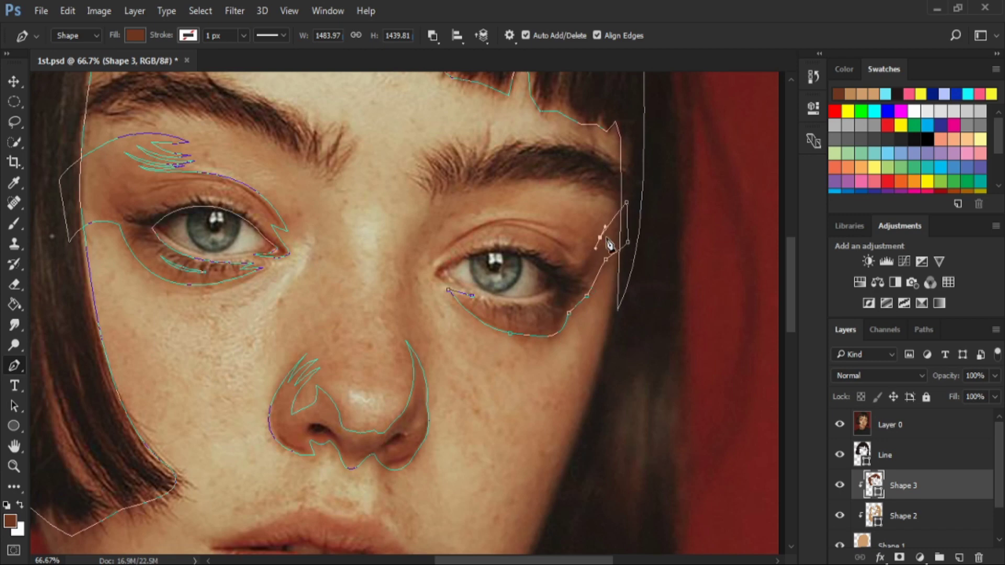
- Finish the right eye shading along the upper lid and the inner and outer corners
click(498, 230)
drag(433, 259, 437, 281)
click(559, 288)
drag(497, 299, 462, 281)
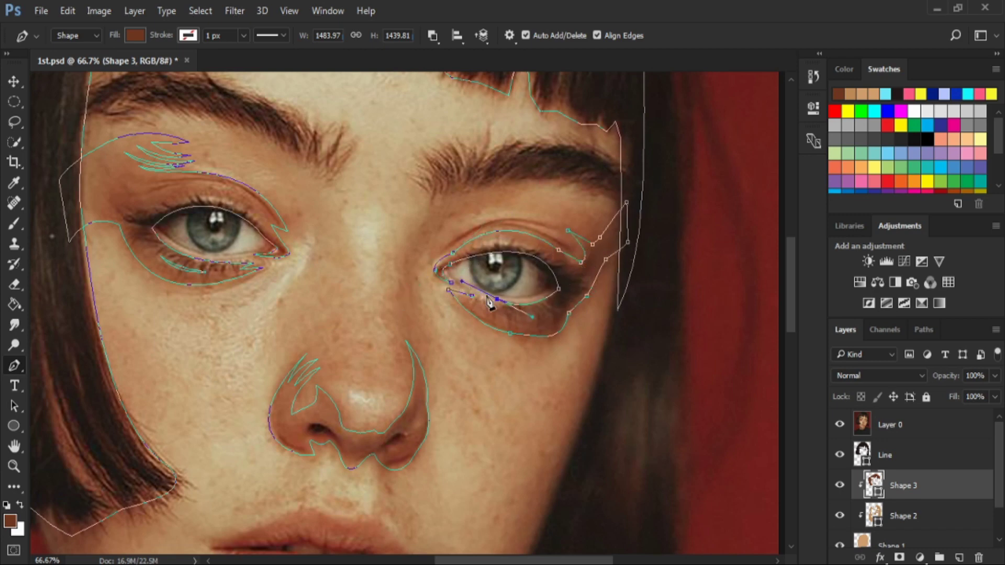
ctrl+click(574, 274)
scroll(579, 235, up, 3)
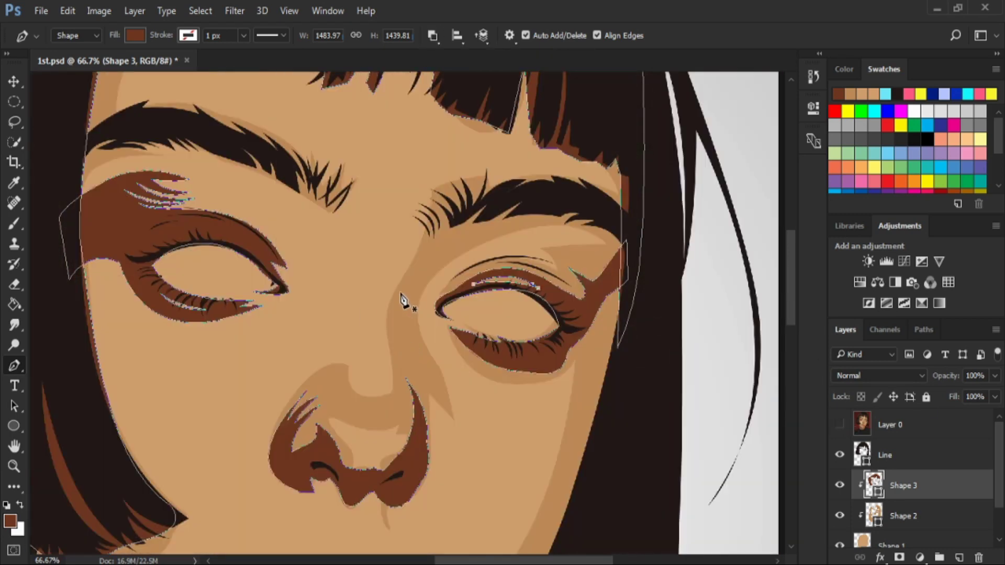
- Draw a closed shadow shape beside the nose reaching up toward the brow on Shape 3
click(400, 293)
click(405, 377)
click(442, 258)
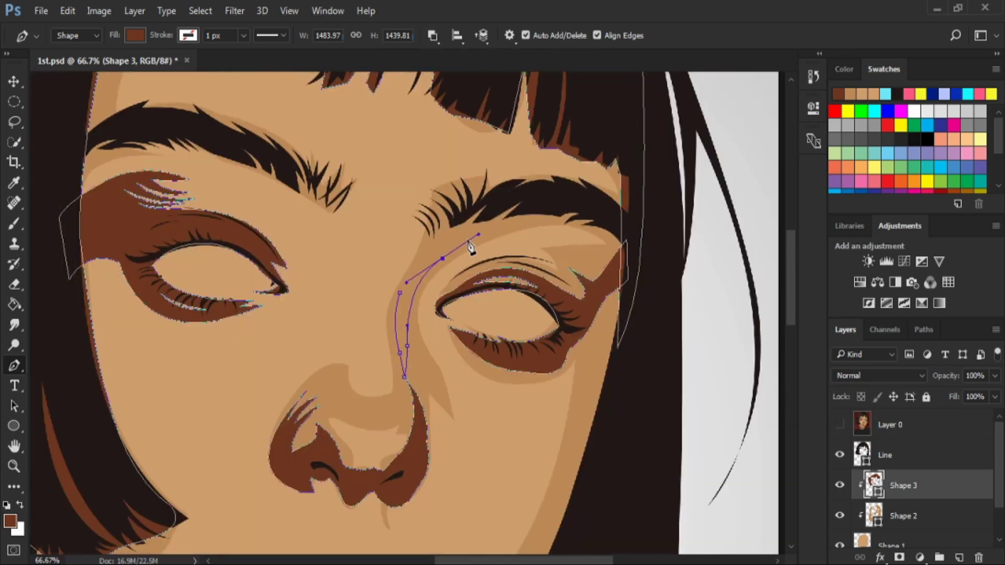
click(541, 216)
click(399, 293)
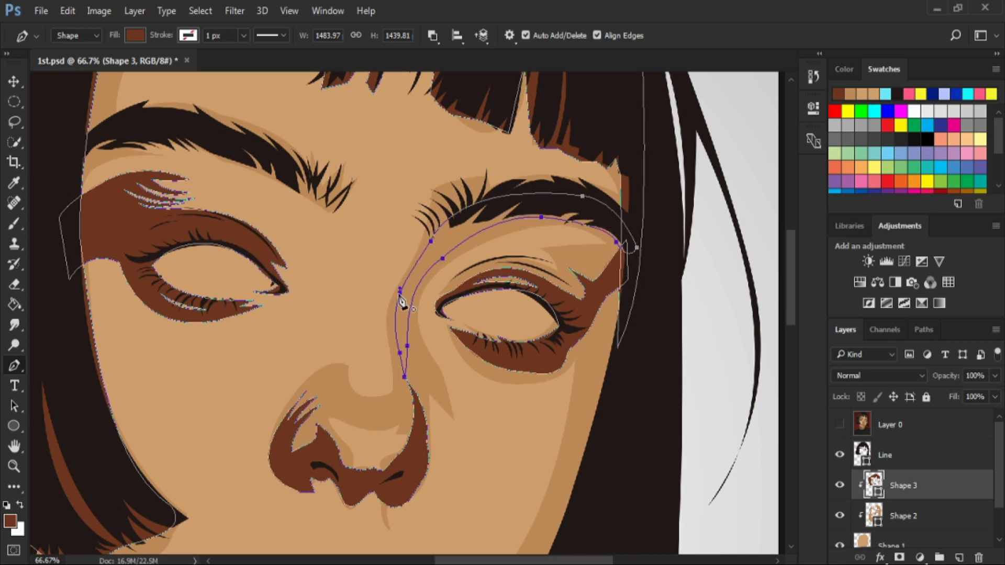
click(941, 429)
click(903, 486)
scroll(576, 367, down, 5)
click(840, 424)
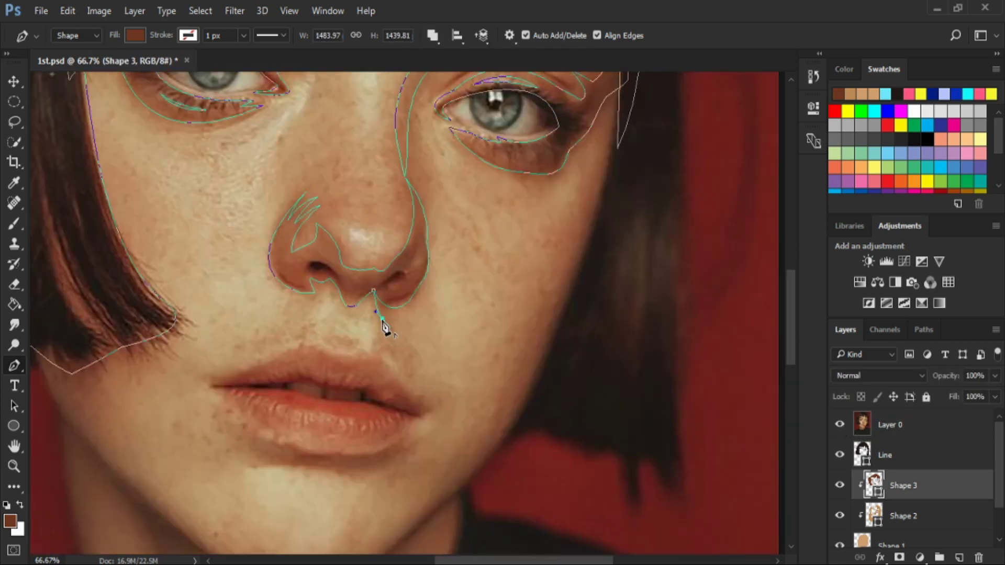
scroll(529, 343, up, 3)
- Cut a piece out of the shadow under the nose and draw a curved lower-lip shadow
click(419, 299)
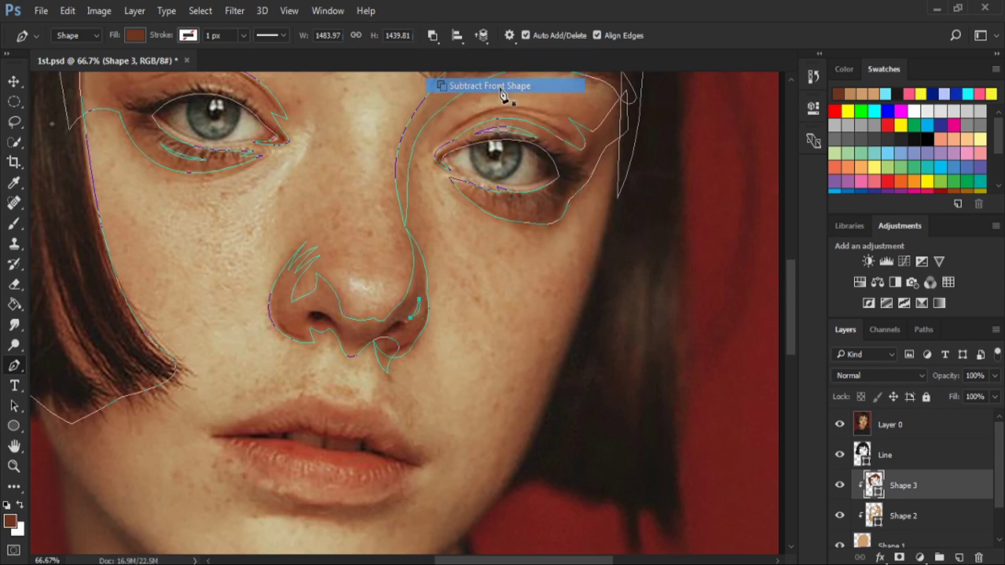
drag(424, 310, 516, 168)
click(337, 336)
mouse_move(422, 360)
mouse_down()
mouse_move(450, 361)
mouse_move(511, 310)
mouse_up()
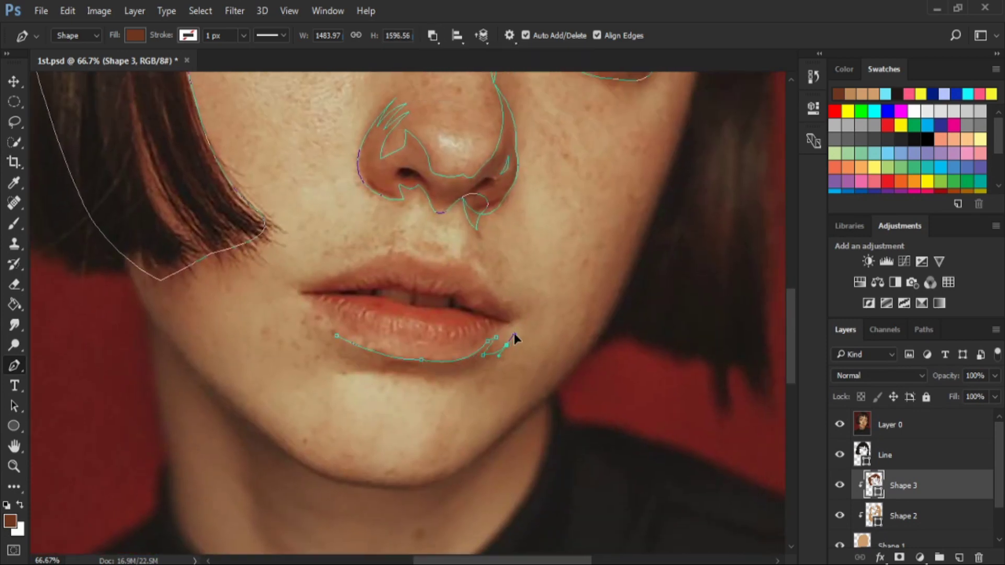
drag(456, 381, 443, 382)
click(329, 331)
- Change the shape combine mode and draw a curved jaw shadow shape
click(433, 35)
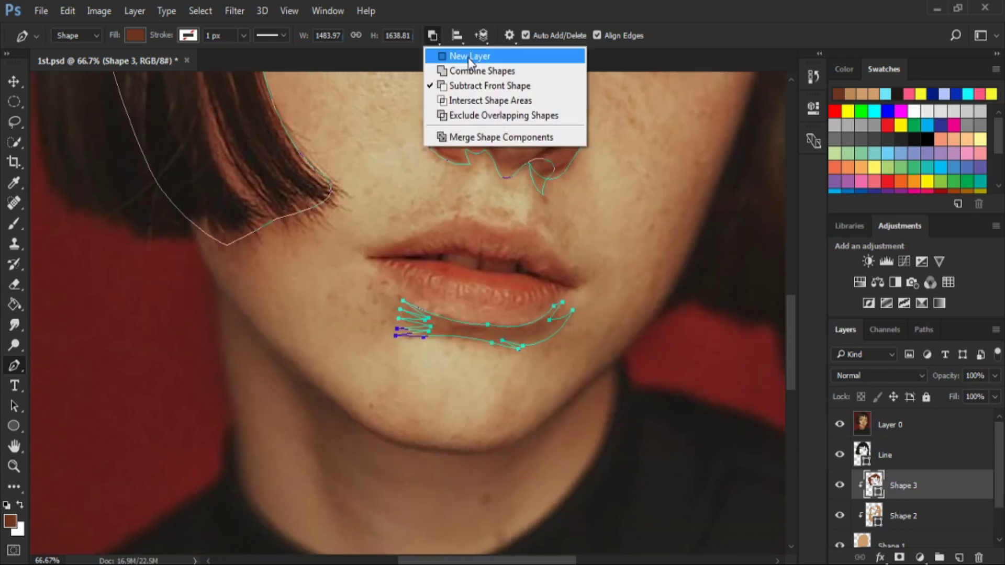
click(451, 49)
click(192, 197)
click(251, 310)
drag(503, 442, 528, 445)
mouse_move(588, 371)
mouse_down()
mouse_move(610, 342)
mouse_move(478, 472)
mouse_up()
drag(405, 383, 409, 369)
drag(264, 464, 463, 358)
- Add spiky strand curves to the neck shadow and left of the jaw
click(454, 351)
click(495, 340)
click(362, 304)
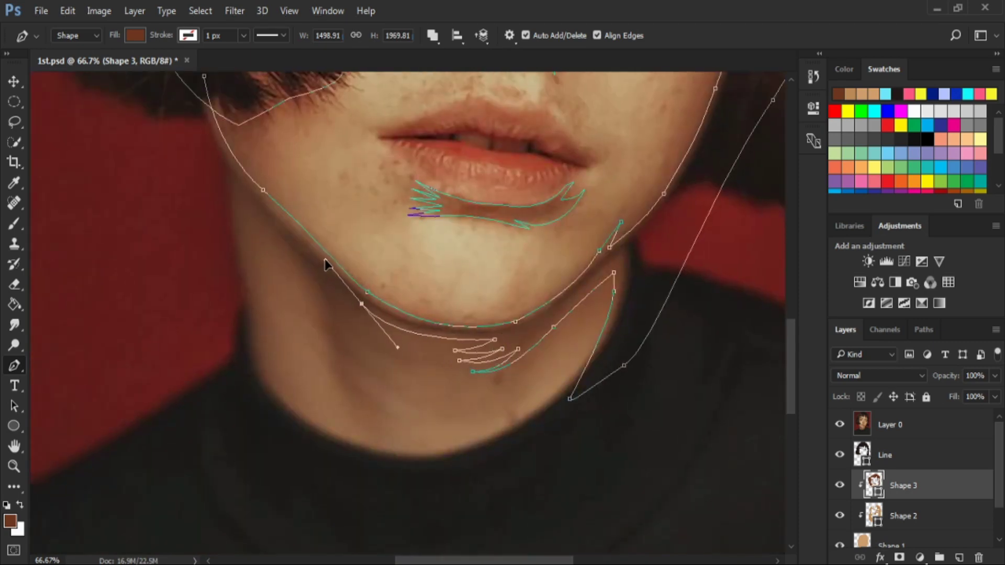
mouse_move(385, 338)
mouse_down()
mouse_move(407, 351)
mouse_move(347, 349)
mouse_move(326, 321)
mouse_move(308, 335)
mouse_up()
click(360, 317)
click(390, 348)
click(349, 332)
click(379, 404)
- Extend the neck shadow lower and shape a curved shadow along the eyebrow
scroll(325, 321, up, 3)
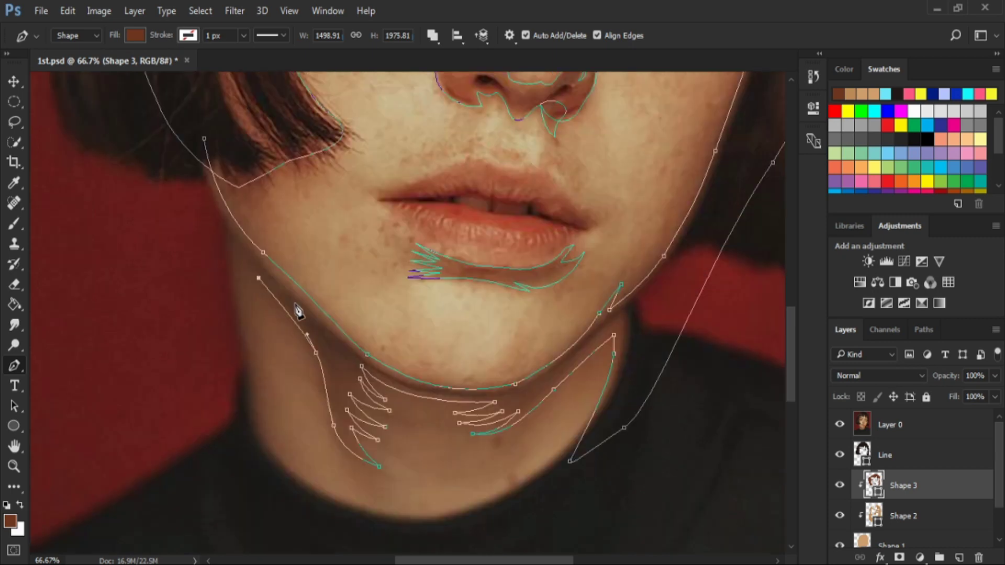
click(246, 460)
scroll(473, 406, up, 10)
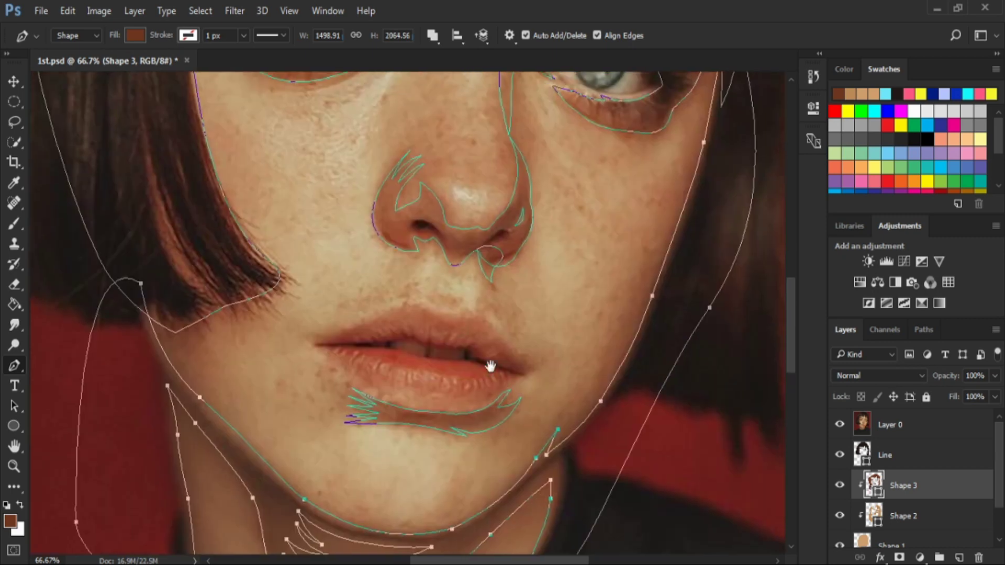
drag(240, 229, 258, 205)
drag(280, 242, 320, 254)
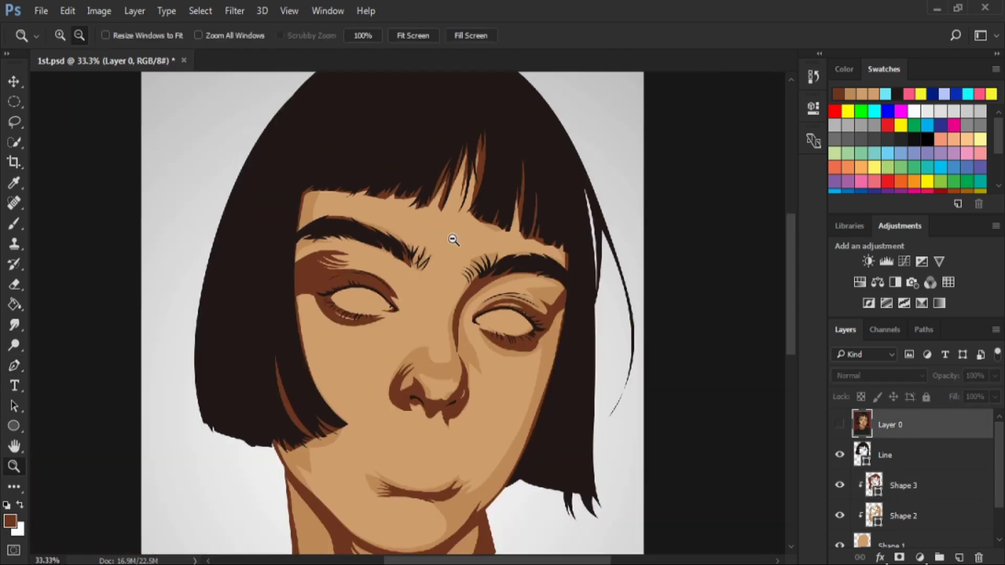
- Lower Shape 3 to 74% opacity, mask it, and fade the nose shadow with a soft 49% brush
click(904, 485)
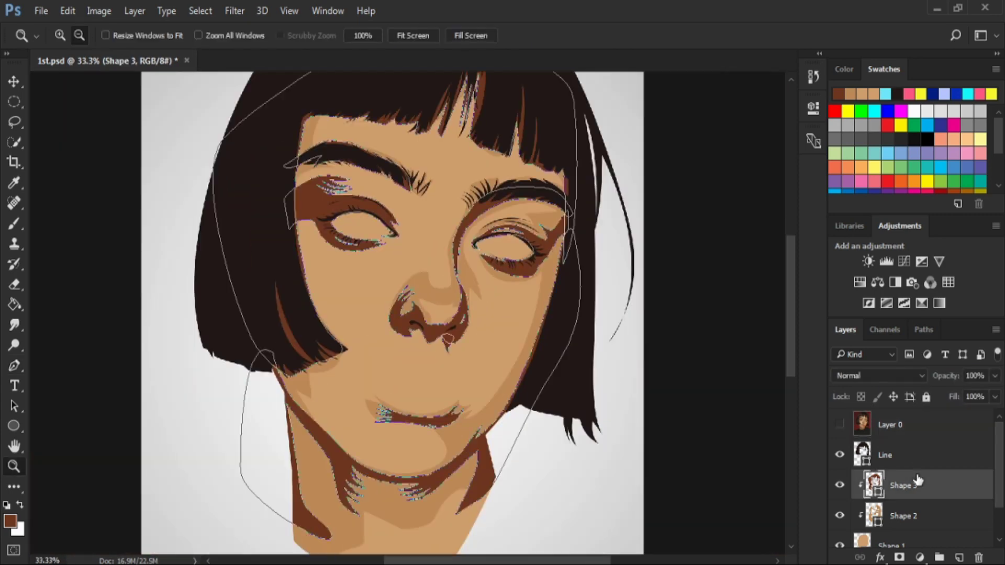
drag(995, 375, 981, 398)
click(900, 558)
key(b)
click(76, 36)
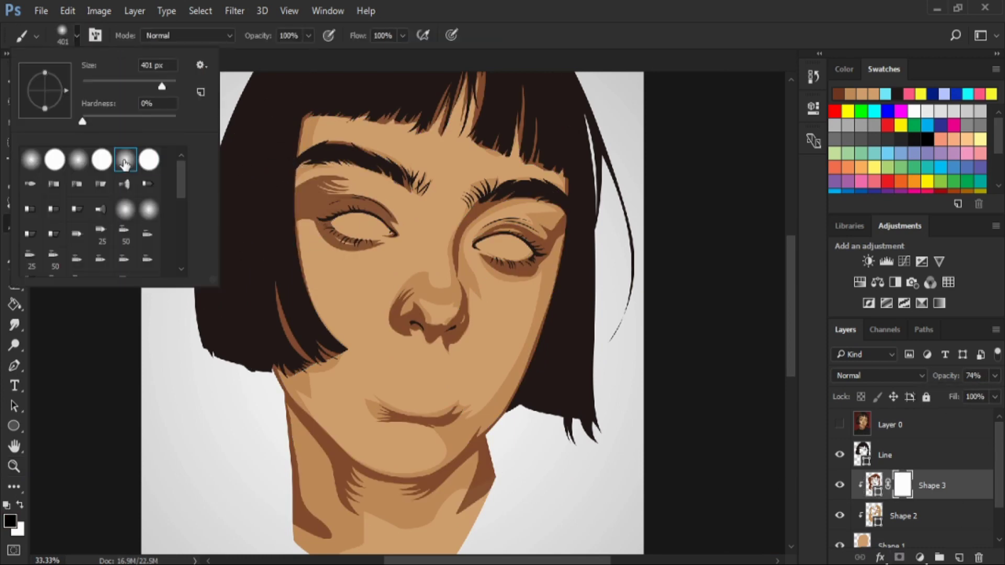
key(Escape)
key(4)
key(9)
key(bracketleft)
key(bracketleft)
drag(483, 314, 450, 293)
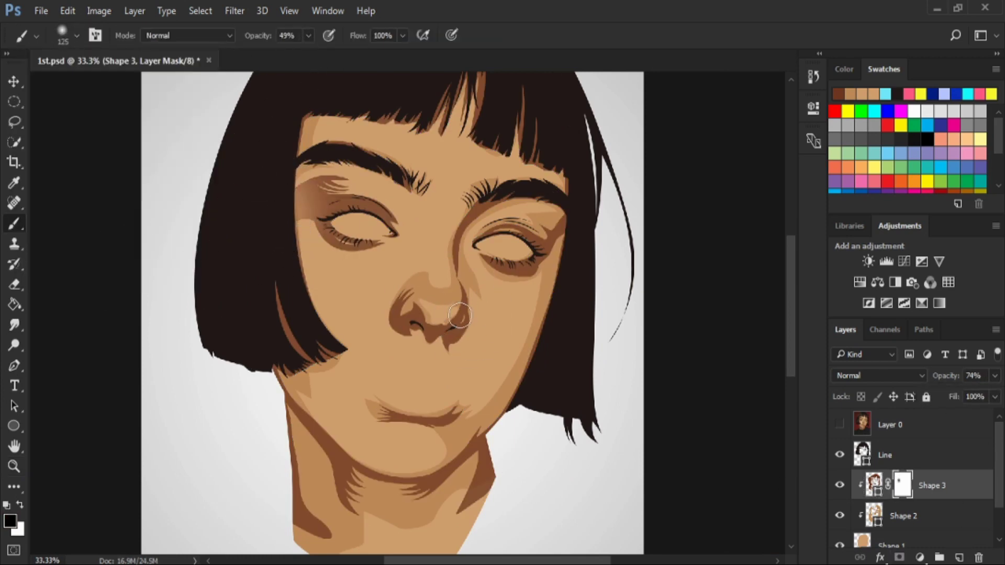
- Shrink the mask brush to 175 and lower its opacity to 30%
scroll(506, 292, down, 4)
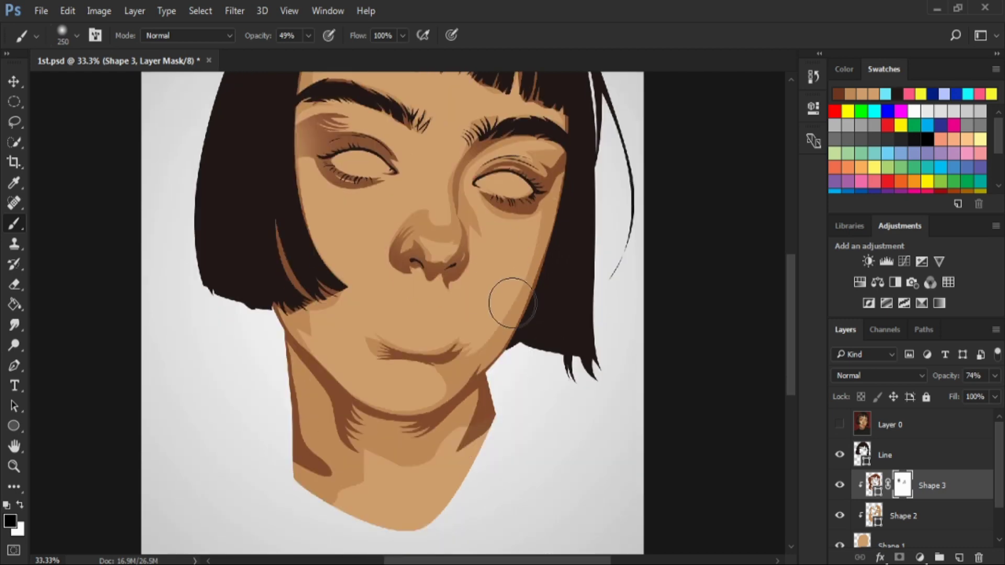
scroll(475, 350, down, 1)
key(bracketleft)
key(bracketleft)
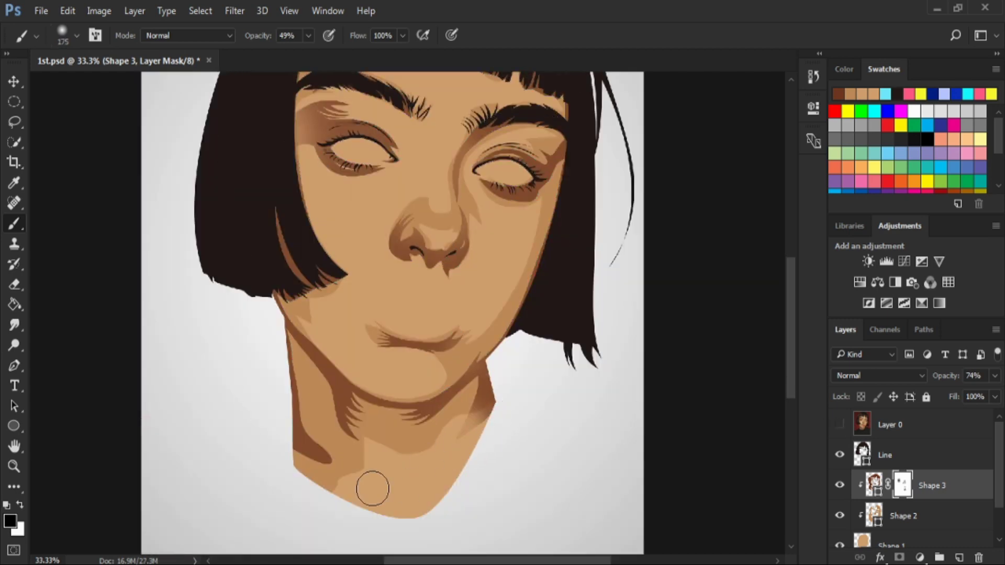
scroll(408, 429, up, 3)
scroll(339, 493, up, 2)
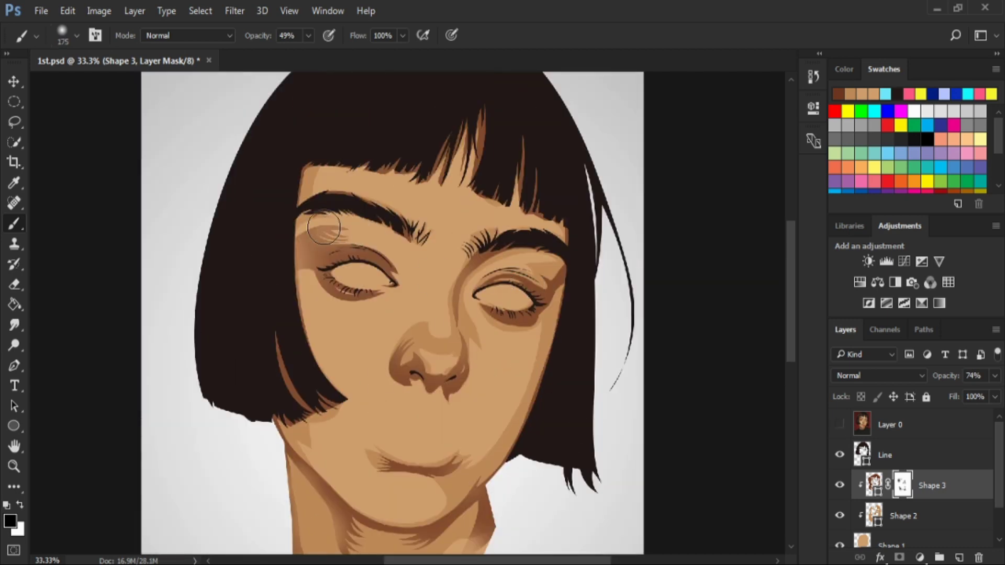
key(3)
scroll(596, 288, down, 3)
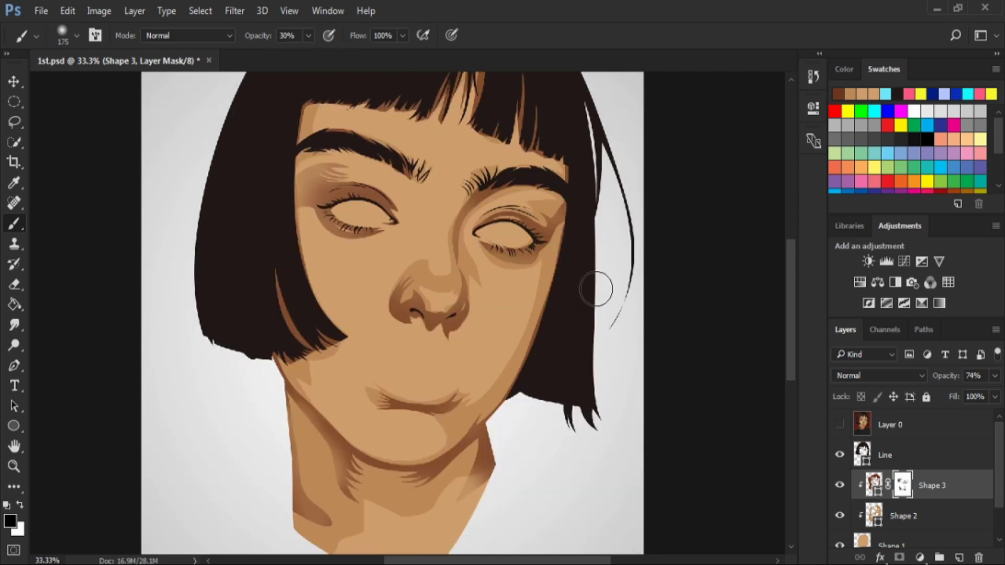
- Add a mask to Shape 2, then create a new clipped Layer 1 above Shape 3
click(890, 516)
click(900, 558)
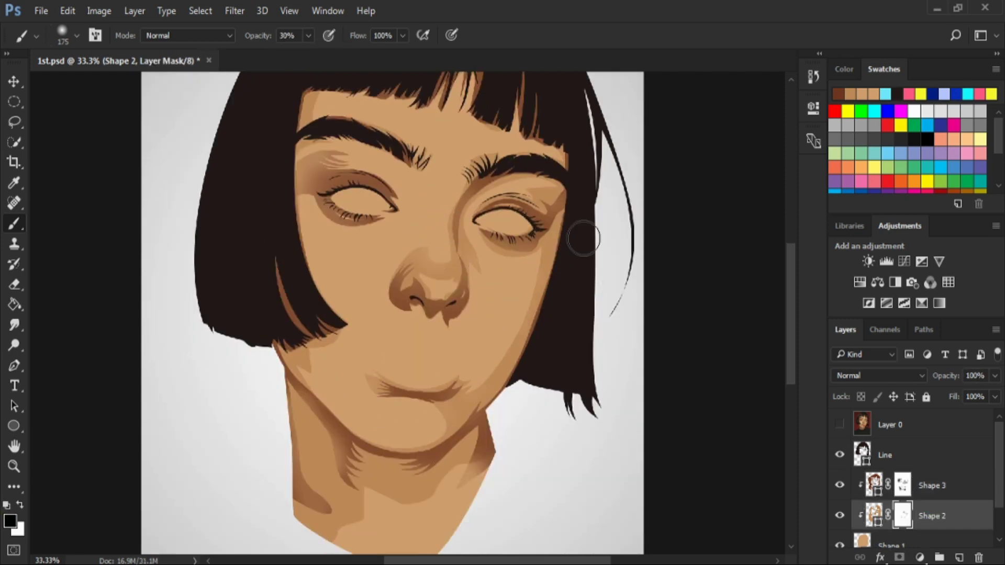
scroll(321, 424, up, 3)
key(alt+bracketright)
scroll(337, 371, up, 1)
scroll(337, 372, down, 3)
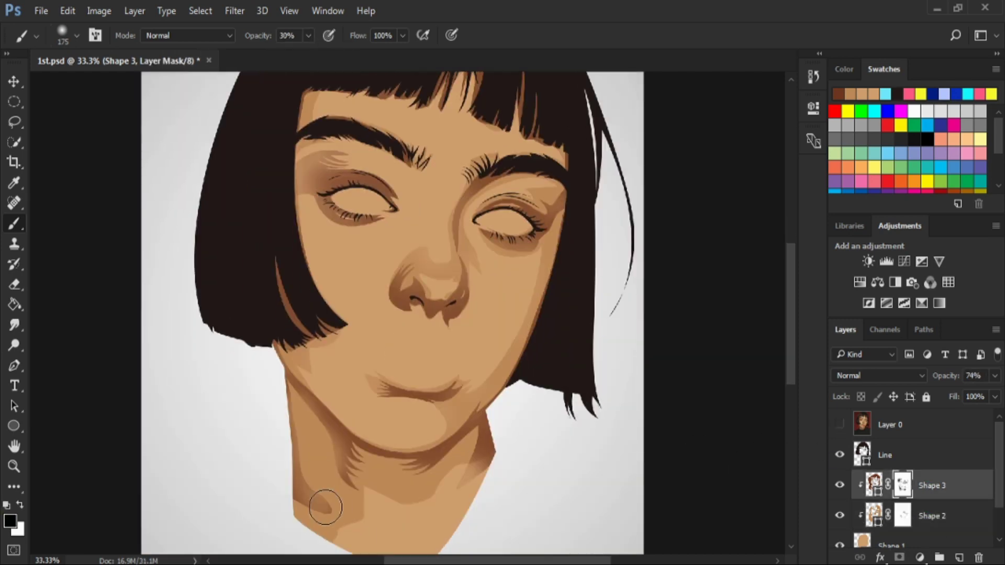
key(ctrl+shift+alt+n)
click(840, 425)
key(ctrl+plus)
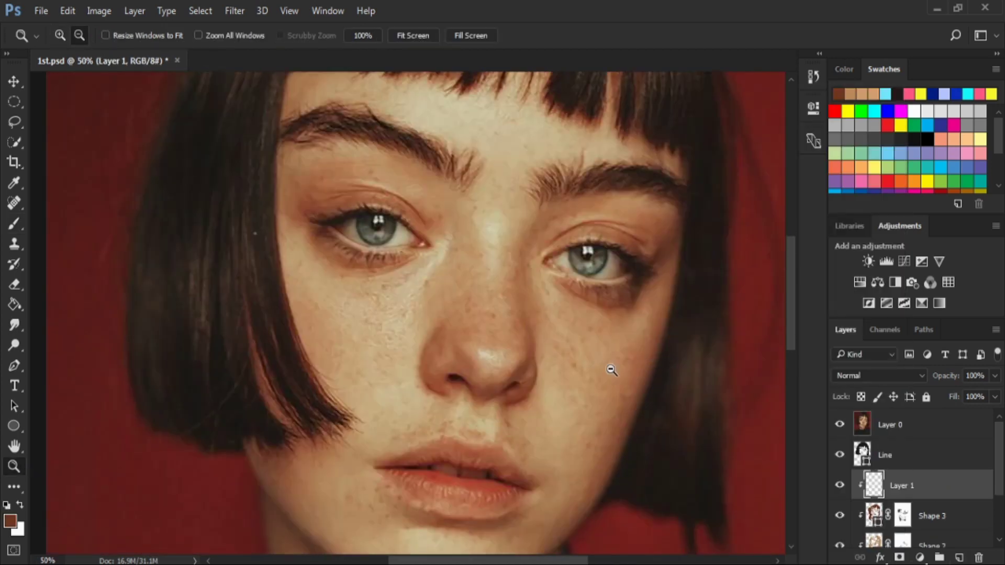
- Set the Pen tool to Shape mode with a light beige fill
key(p)
click(135, 35)
click(206, 65)
click(658, 278)
click(965, 231)
- Trace curved highlight strands from the inner eye corner down under the eye
click(446, 216)
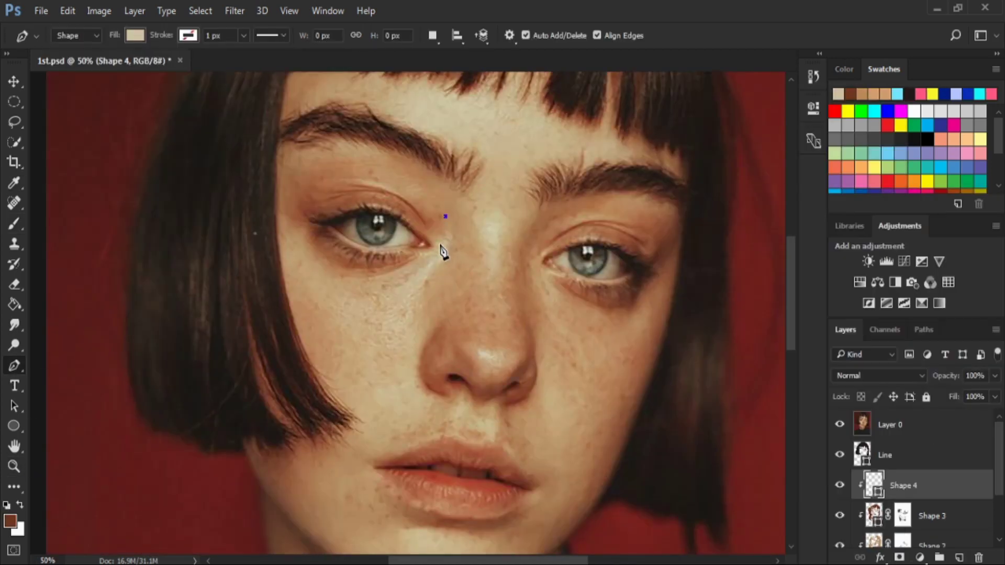
click(432, 236)
drag(416, 253, 449, 254)
click(349, 277)
click(349, 287)
drag(382, 299, 415, 297)
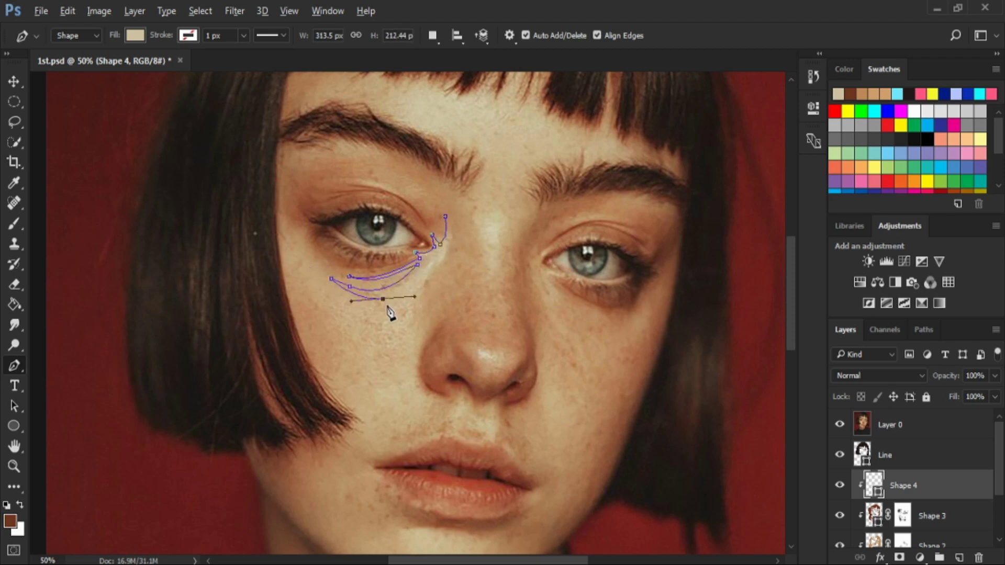
click(368, 306)
click(323, 298)
drag(380, 336, 417, 323)
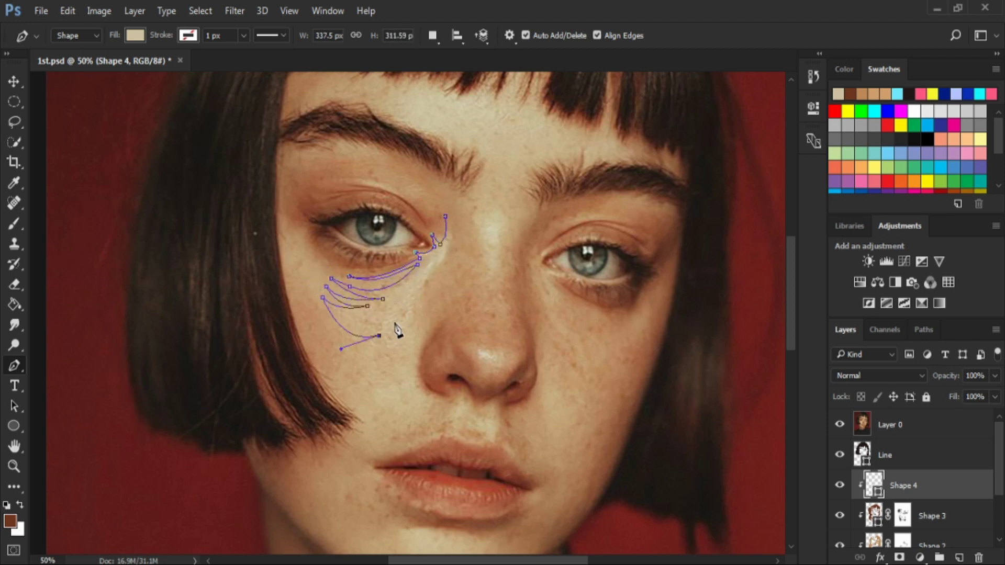
- Extend the under-eye highlight toward the nose with spiky cheek points and close it
click(394, 324)
click(409, 365)
click(403, 324)
click(414, 347)
click(422, 293)
click(434, 270)
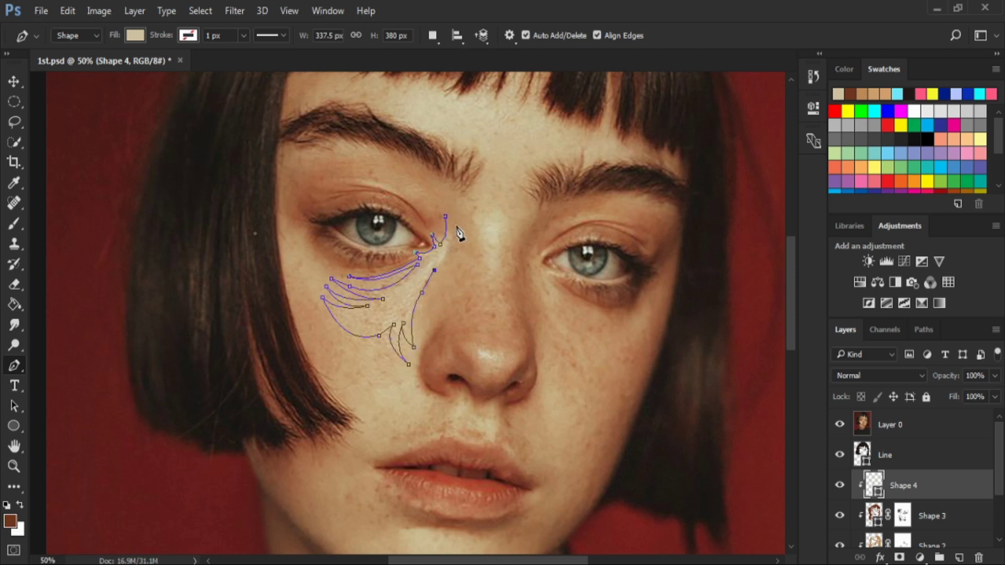
click(445, 215)
- Add a small highlight along the nose bridge
scroll(572, 321, down, 2)
click(480, 188)
click(488, 223)
click(490, 240)
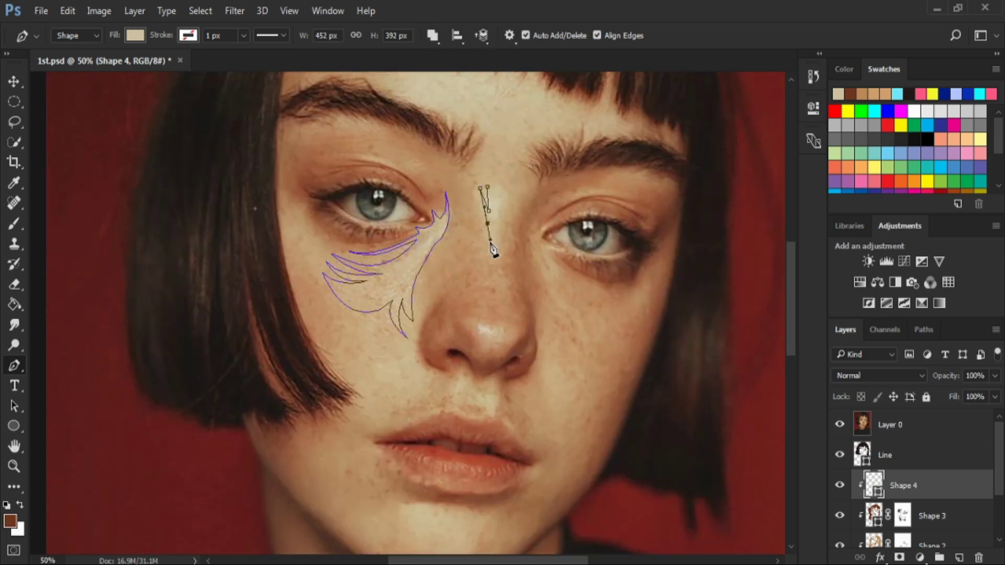
scroll(561, 214, up, 5)
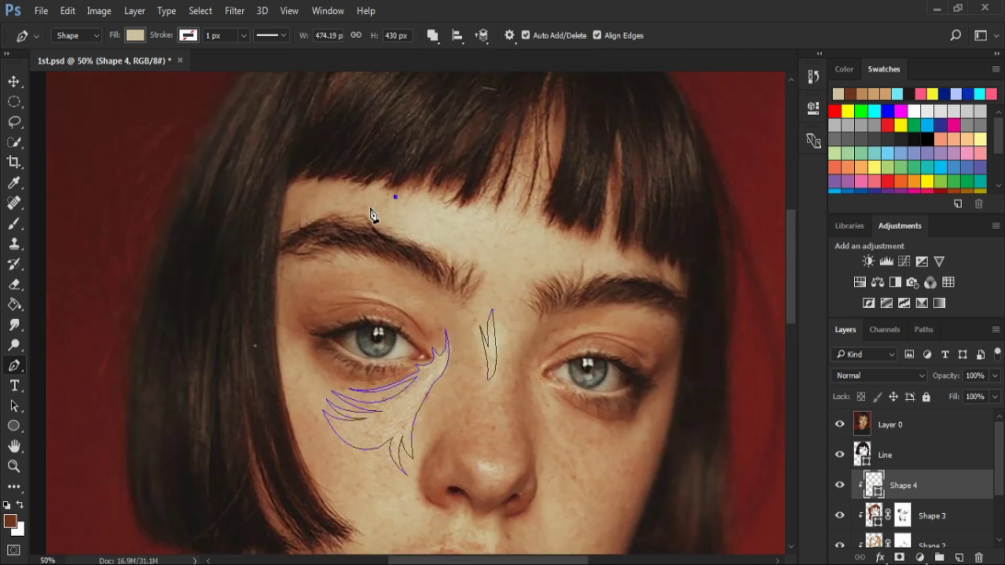
- Trace a spiky curved highlight above the brow
click(460, 255)
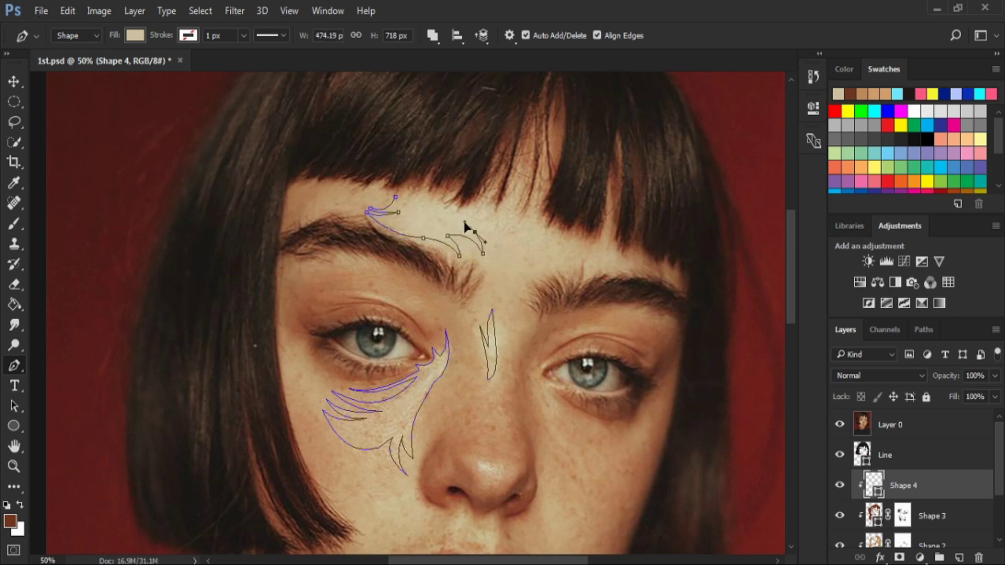
click(514, 284)
drag(506, 242, 519, 259)
click(529, 265)
click(524, 242)
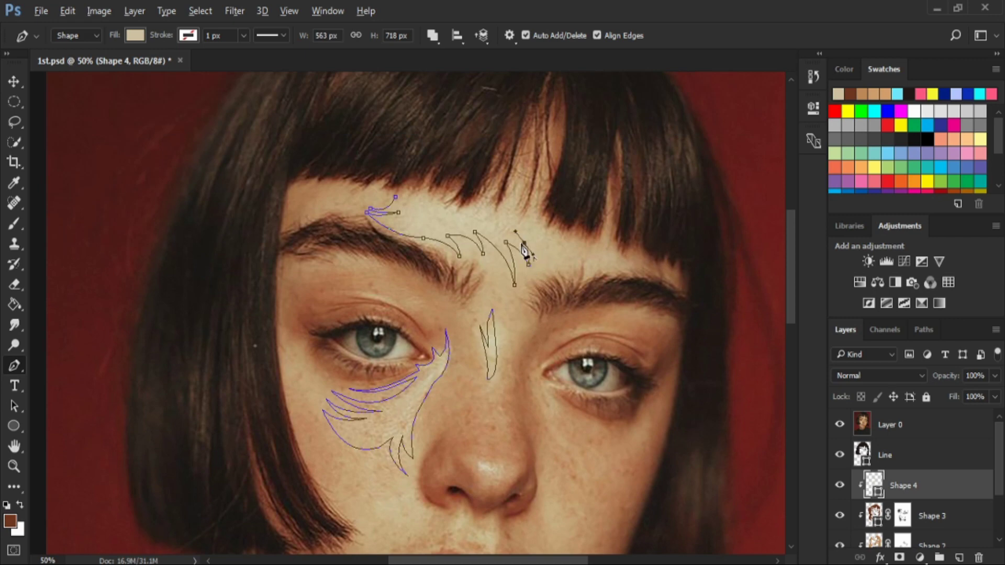
drag(585, 261, 610, 252)
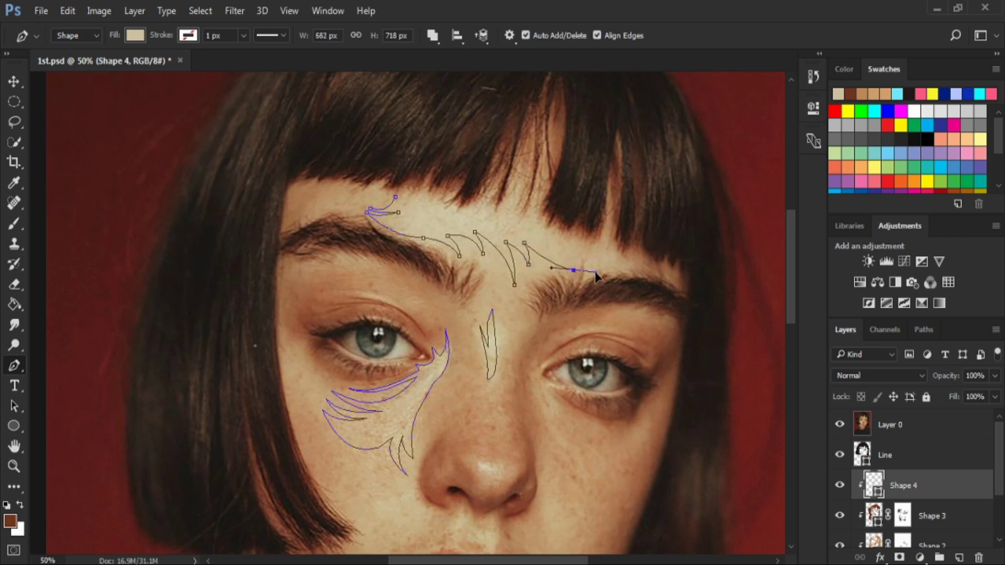
click(515, 195)
click(486, 212)
drag(463, 208, 433, 207)
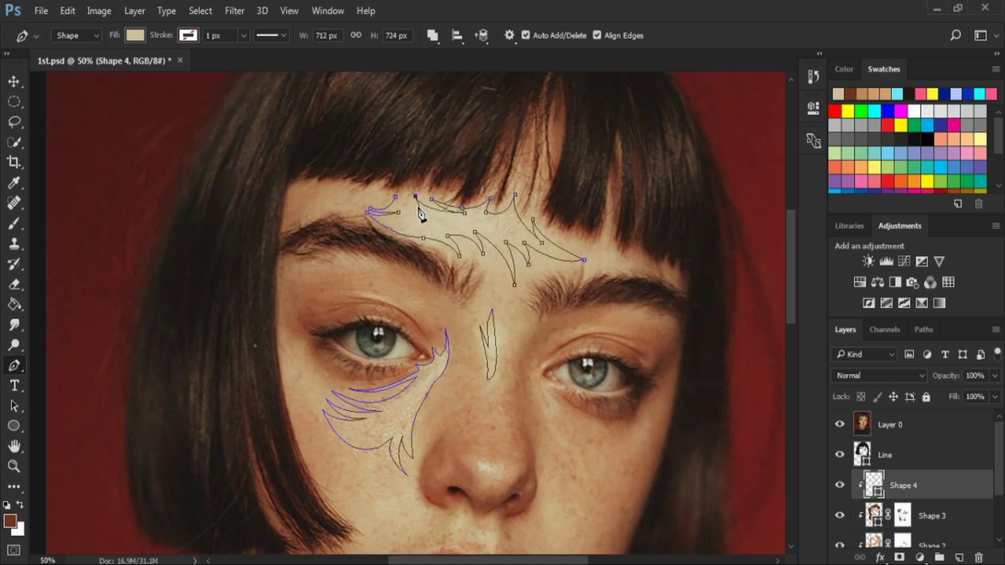
- Outline a highlight beside the nose and another below the lower lip around the chin
scroll(436, 220, down, 5)
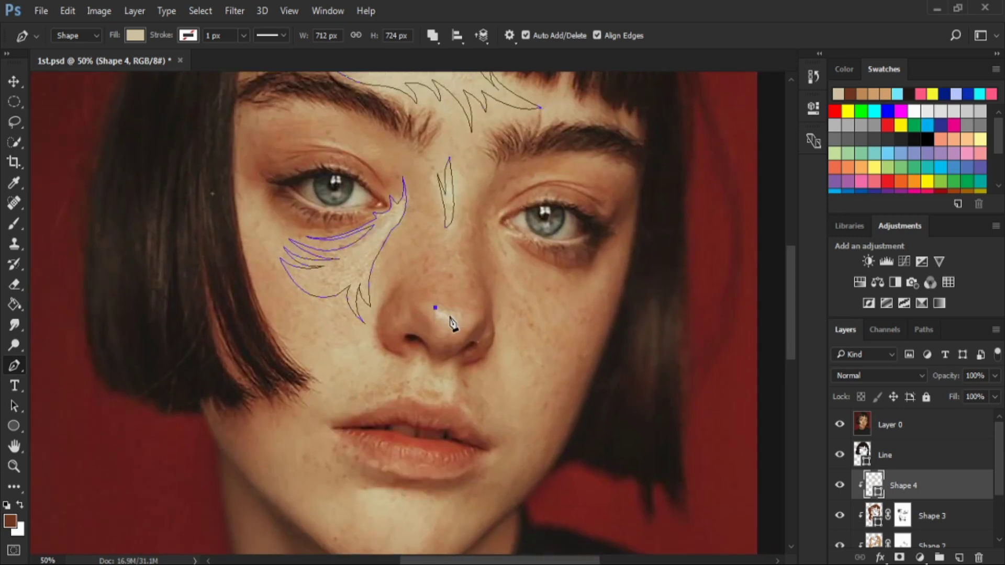
click(458, 313)
scroll(449, 326, down, 2)
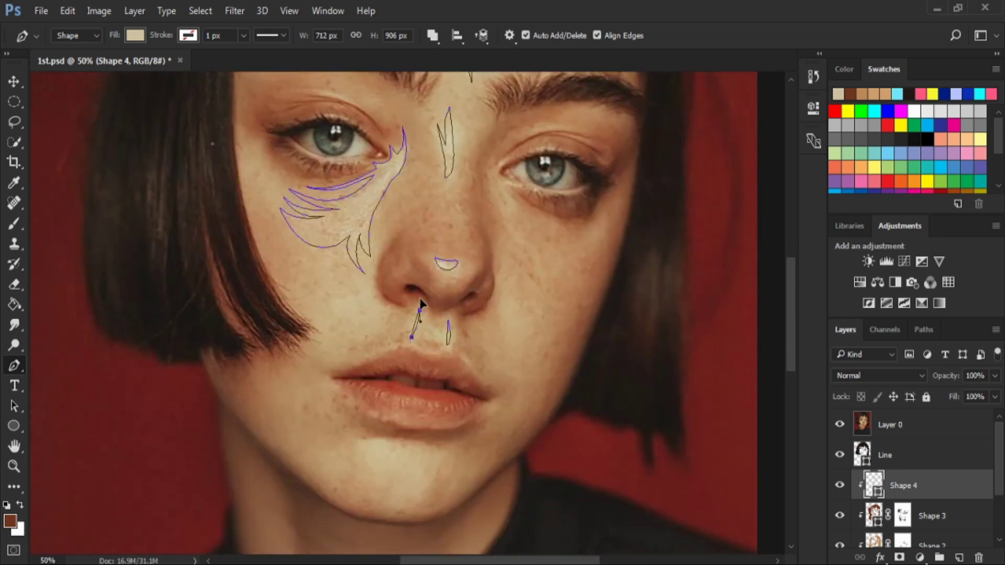
scroll(422, 304, down, 3)
click(366, 366)
click(406, 367)
click(430, 405)
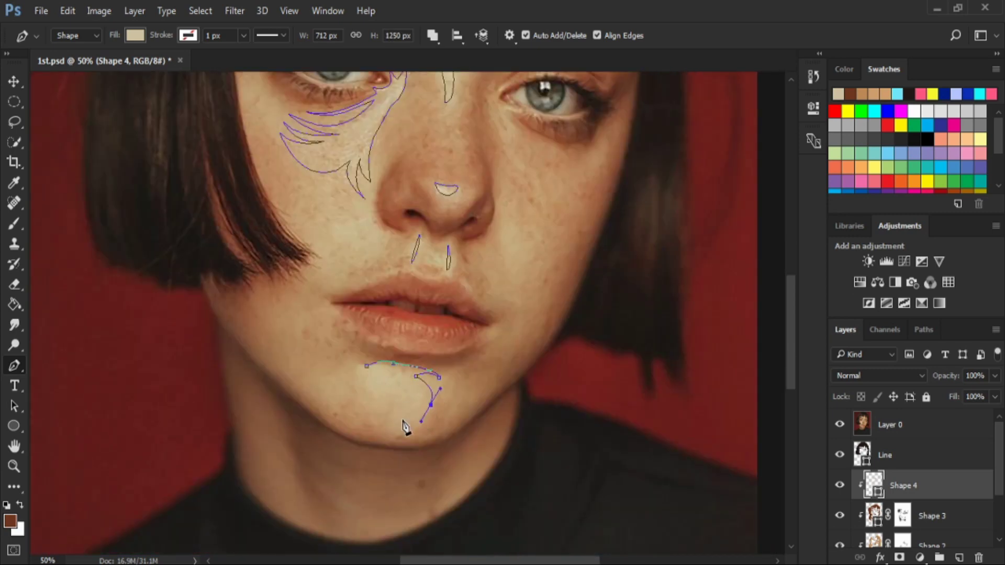
click(398, 414)
click(359, 390)
click(397, 401)
- Trace a small teardrop highlight beside the right eye
scroll(466, 355, up, 2)
scroll(555, 398, up, 6)
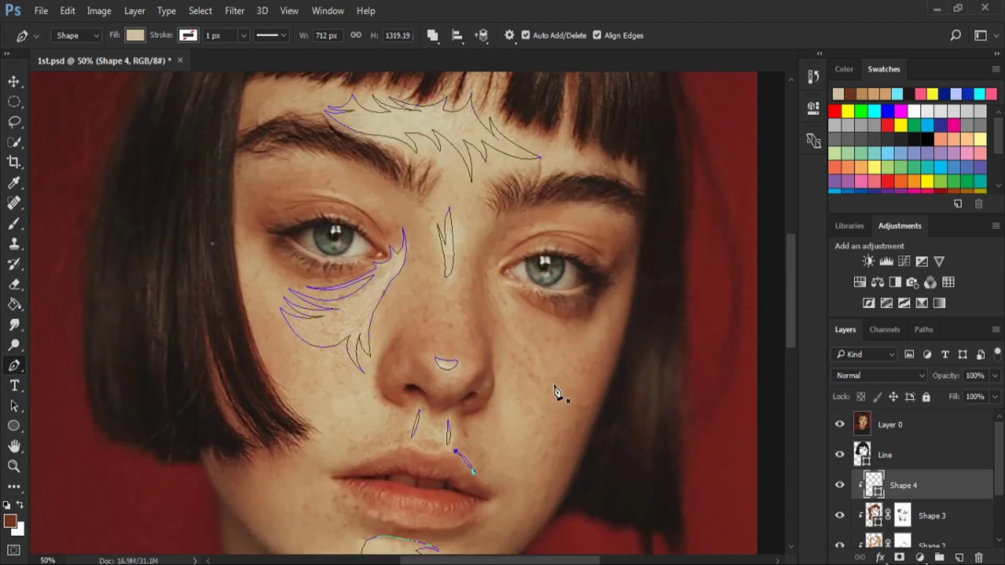
scroll(571, 367, right, 2)
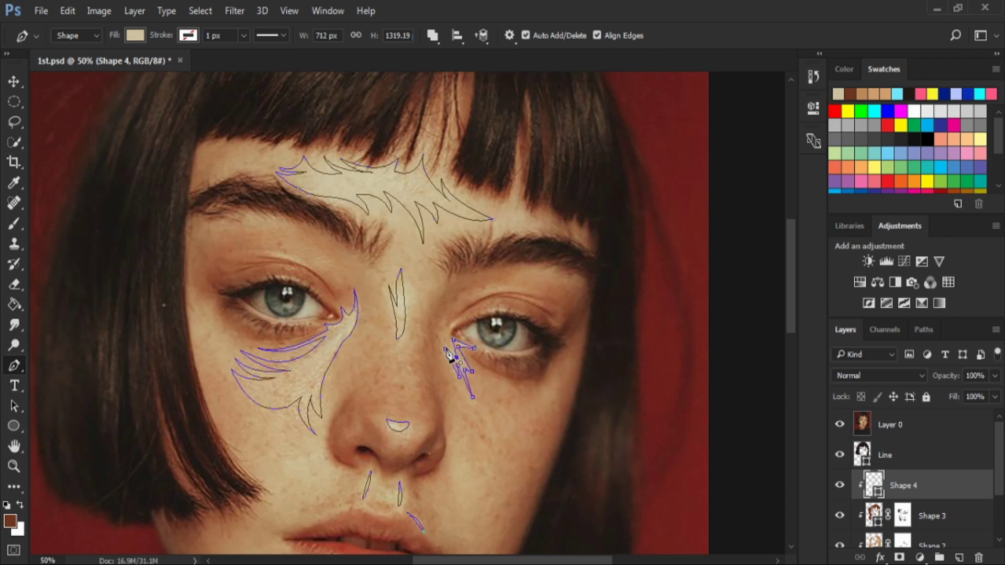
scroll(449, 356, down, 4)
click(455, 322)
click(490, 366)
click(465, 395)
click(446, 369)
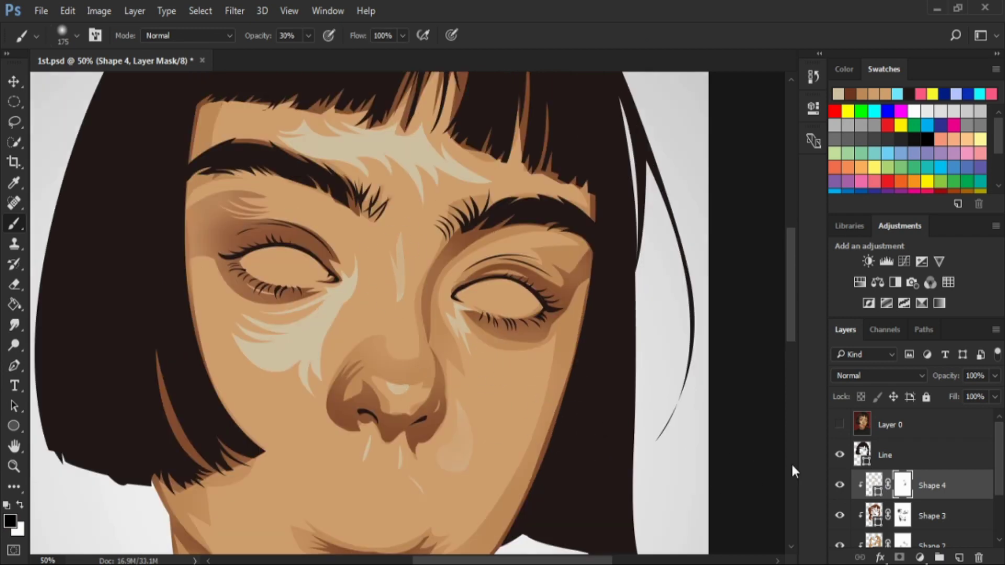
- Set the painting opacity to 51% and show the reference photo again
key(5)
key(1)
click(840, 425)
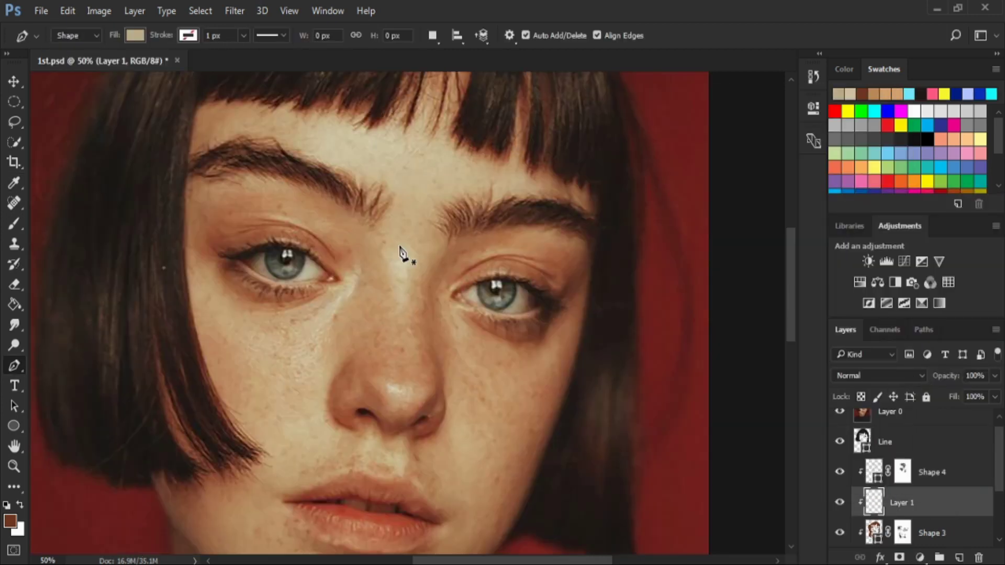
- Trace a forehead patch over the brow and along the fringe
click(385, 231)
click(401, 304)
click(421, 251)
click(441, 206)
click(500, 192)
click(539, 187)
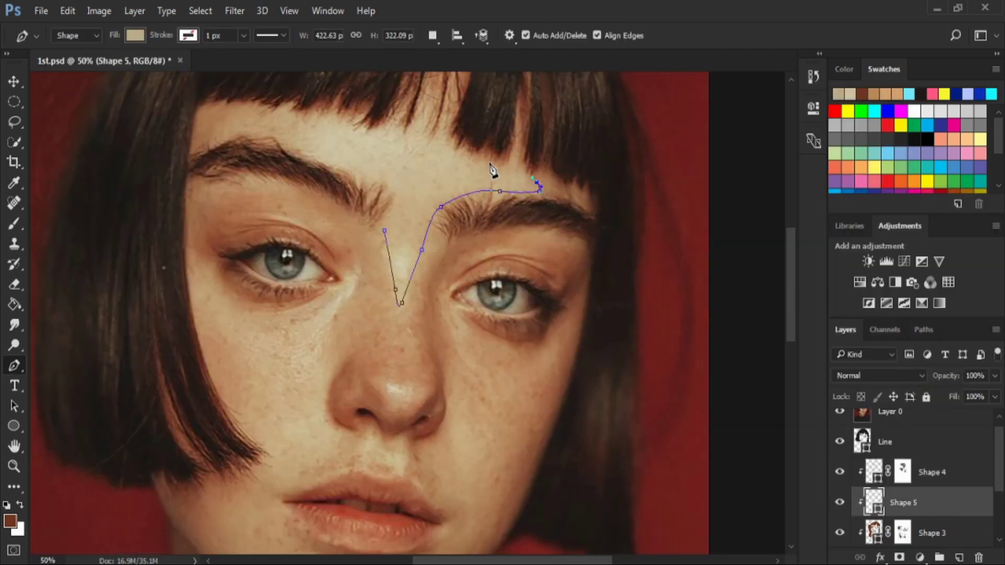
click(489, 162)
click(443, 124)
click(431, 132)
click(425, 108)
- Extend the forehead patch along the hairline and close the shape
scroll(419, 121, up, 2)
click(403, 196)
click(358, 182)
click(271, 183)
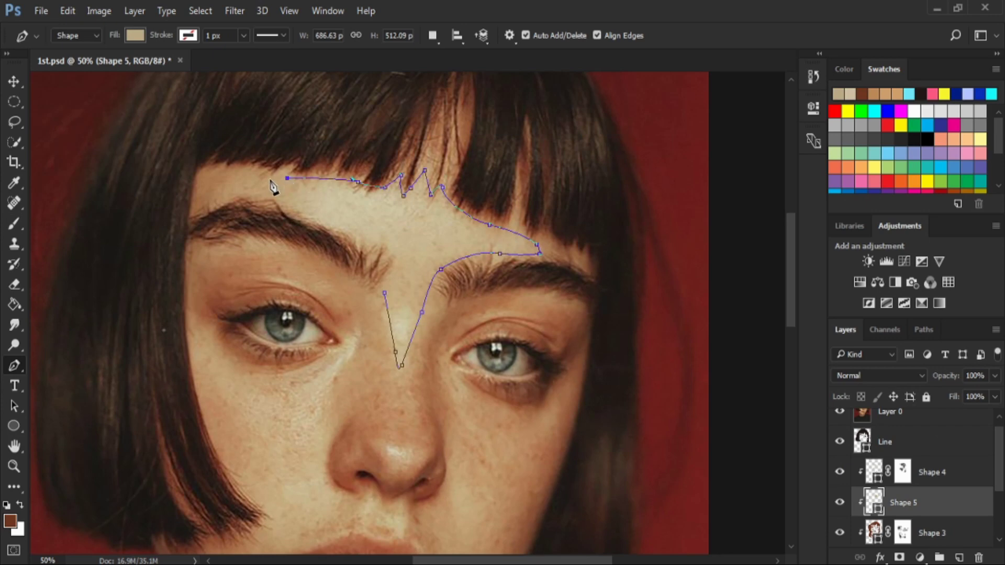
drag(313, 187, 319, 198)
drag(384, 293, 364, 359)
scroll(363, 359, down, 2)
click(433, 35)
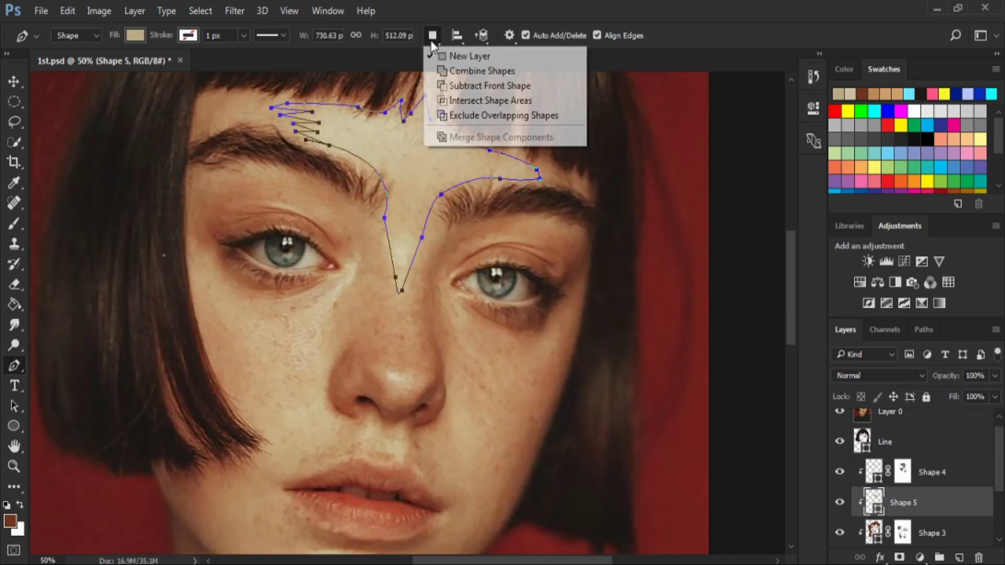
- Switch to Combine Shapes and trace a patch down the left cheek
click(448, 67)
click(356, 250)
click(257, 306)
click(223, 279)
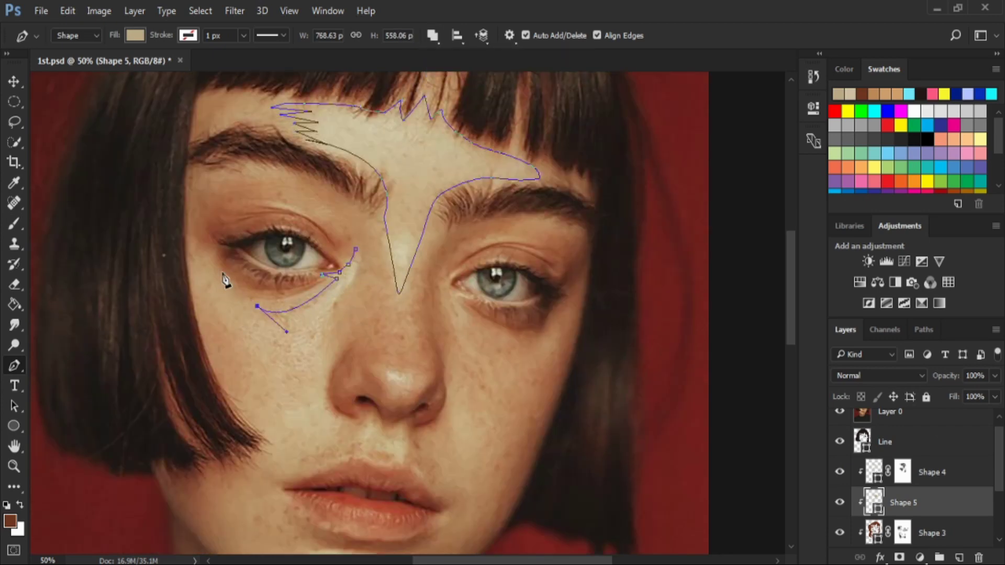
click(229, 329)
click(257, 403)
click(281, 451)
drag(325, 436, 330, 415)
click(321, 348)
- Add patches on the nose, above the upper lip and on the chin
click(344, 319)
click(356, 249)
scroll(512, 359, down, 2)
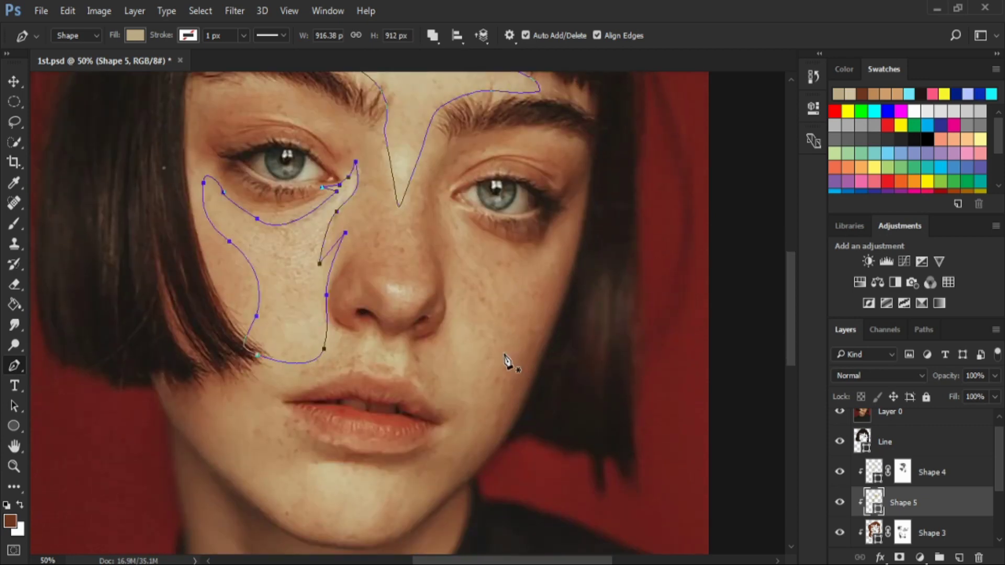
click(383, 281)
scroll(445, 361, down, 2)
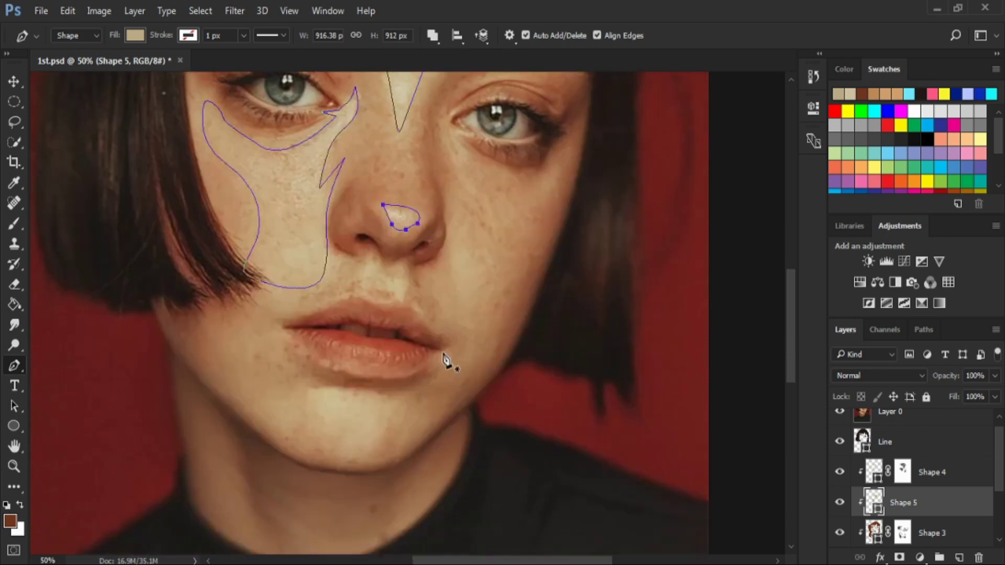
click(396, 298)
click(362, 285)
scroll(341, 315, down, 2)
click(310, 308)
click(403, 345)
- Add patches on the right cheek, below the right eye and above the right eyebrow
scroll(565, 287, up, 2)
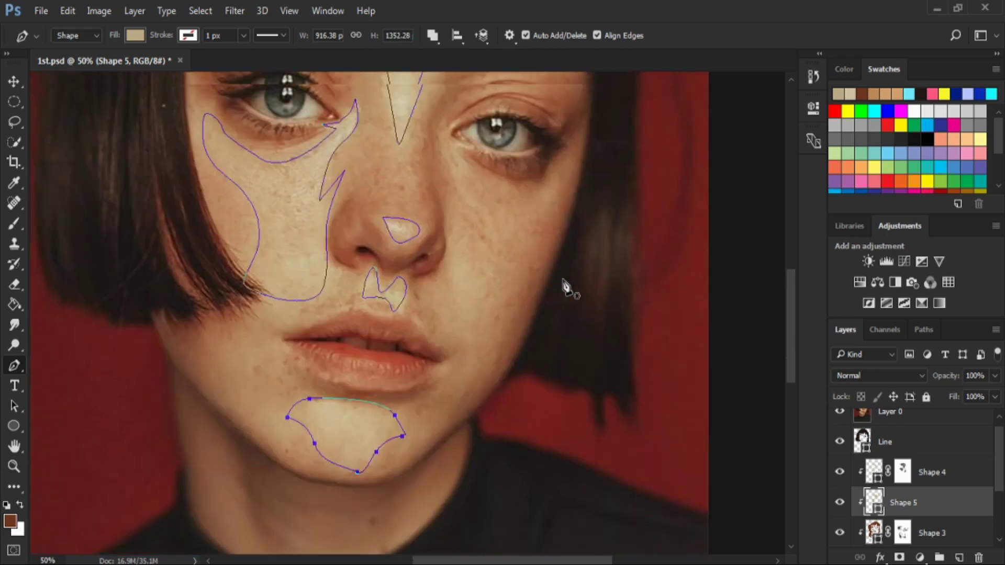
scroll(565, 287, up, 2)
click(451, 270)
scroll(460, 285, up, 2)
click(442, 254)
click(531, 314)
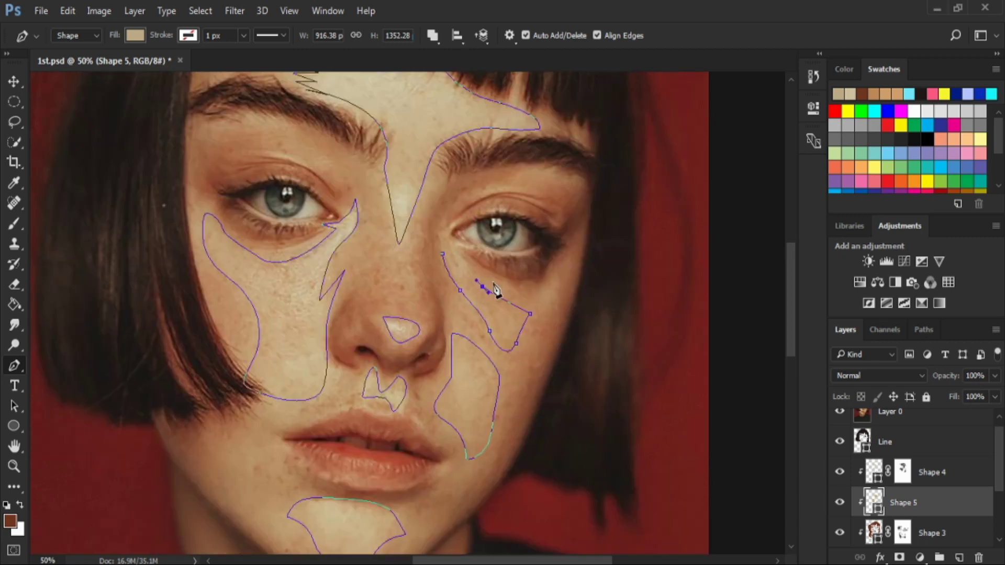
click(463, 282)
click(466, 268)
click(459, 247)
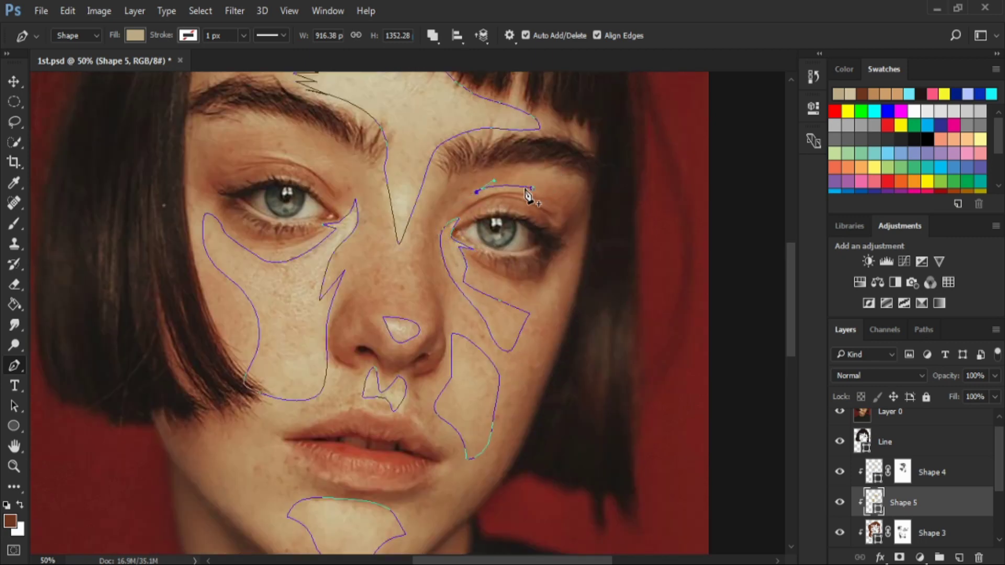
click(526, 169)
drag(582, 187, 586, 210)
key(ctrl+minus)
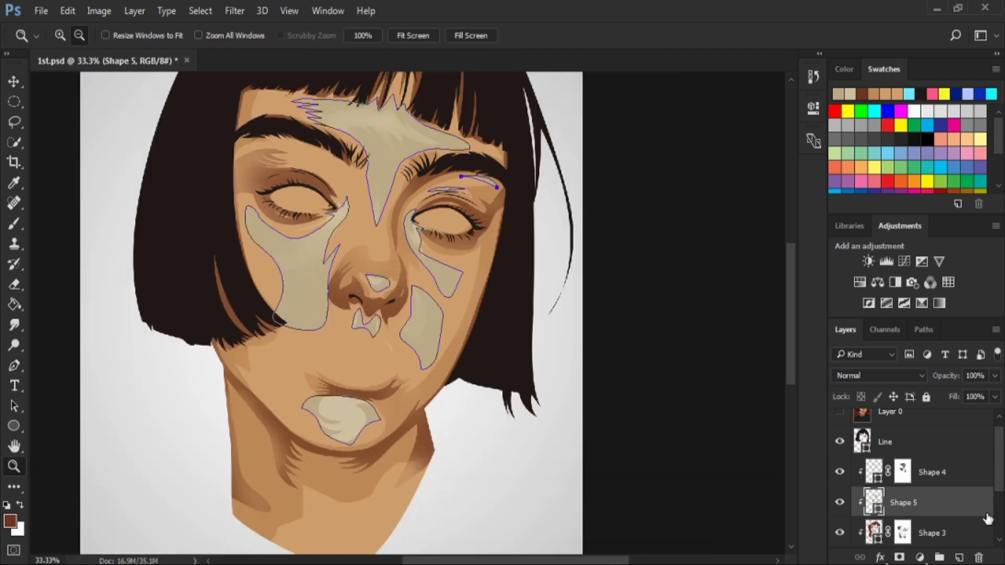
- Fill Shape 5 with dfae7e, mask it and brush black to soften the patches
click(135, 35)
click(205, 65)
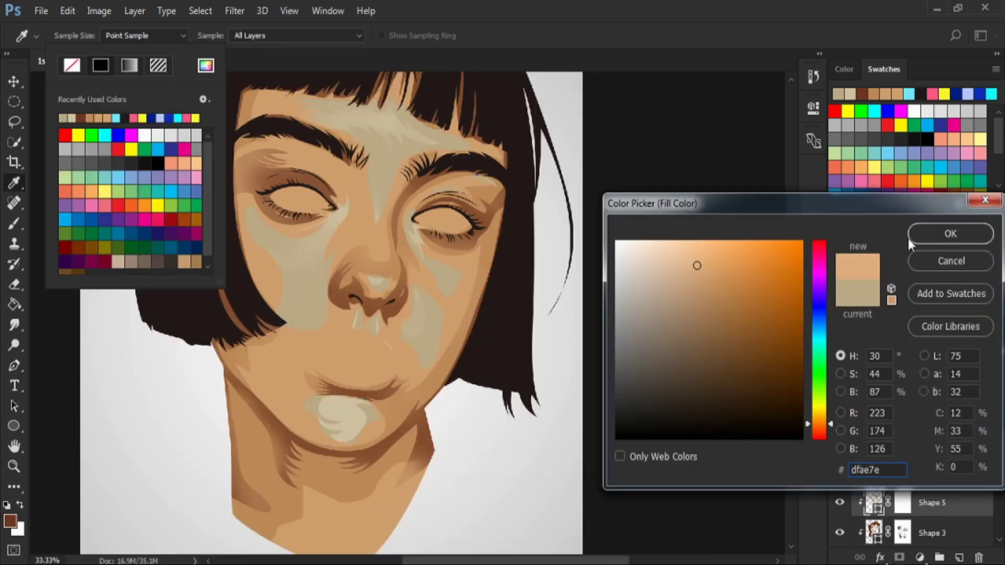
click(950, 233)
key(b)
key(d)
drag(335, 262, 285, 314)
mouse_move(434, 299)
mouse_down()
mouse_move(429, 363)
mouse_move(456, 267)
mouse_up()
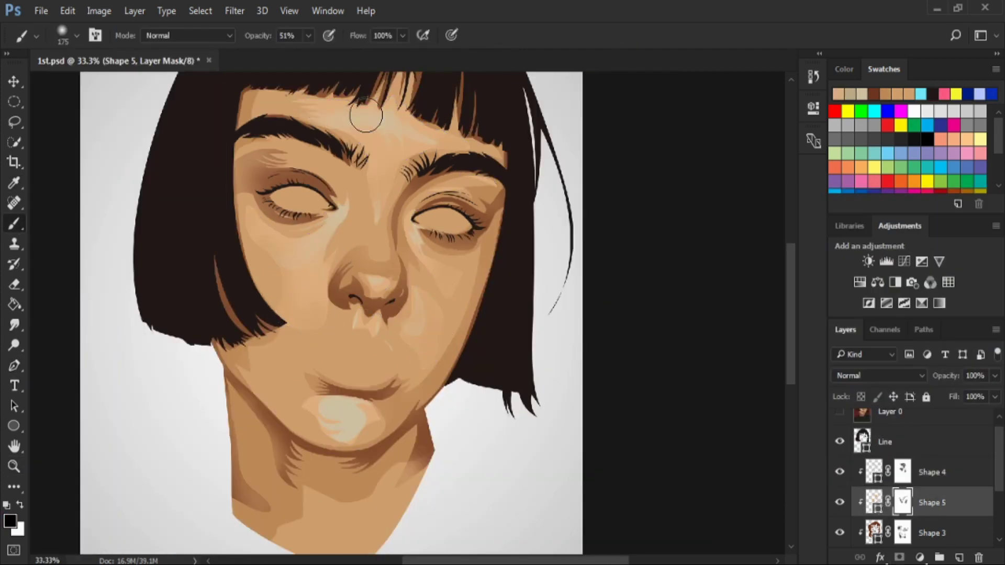
scroll(332, 366, down, 1)
scroll(502, 332, up, 2)
- Select the earlier Shape 4 and Shape 3 shading layers and zoom on the face to blend them
key(alt+bracketright)
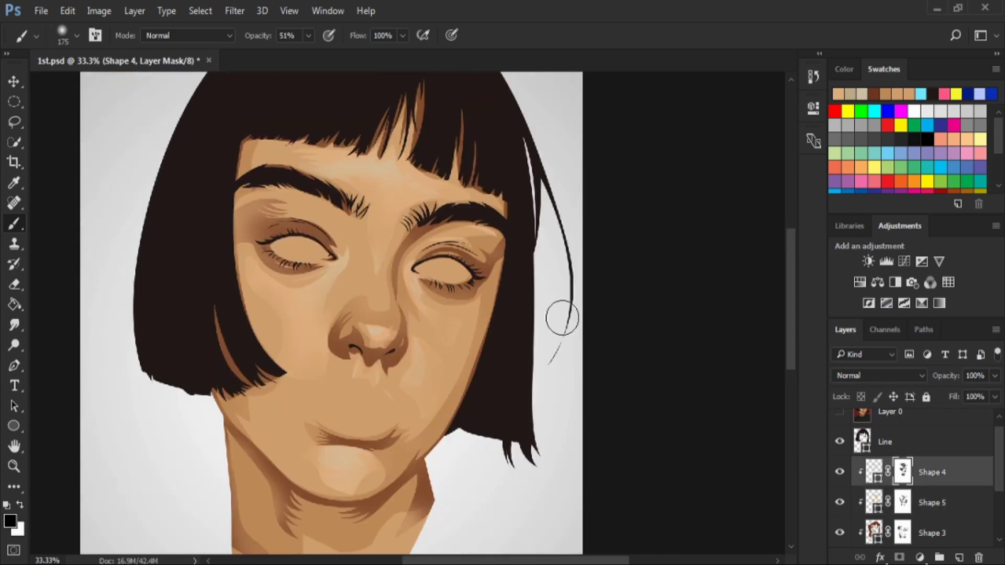
scroll(890, 471, down, 2)
click(890, 503)
click(885, 459)
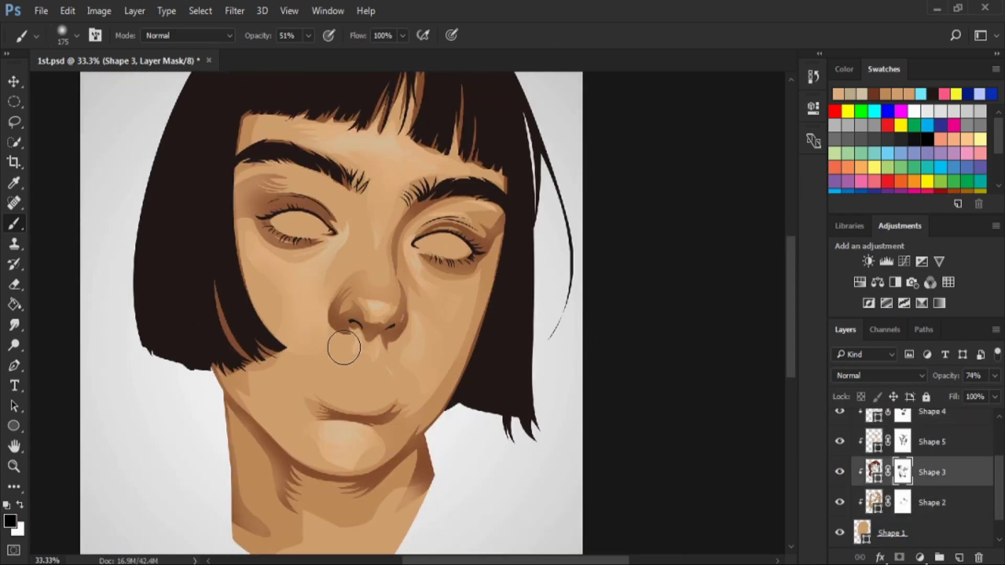
scroll(509, 330, up, 1)
scroll(515, 328, up, 1)
scroll(515, 328, down, 2)
scroll(592, 355, down, 1)
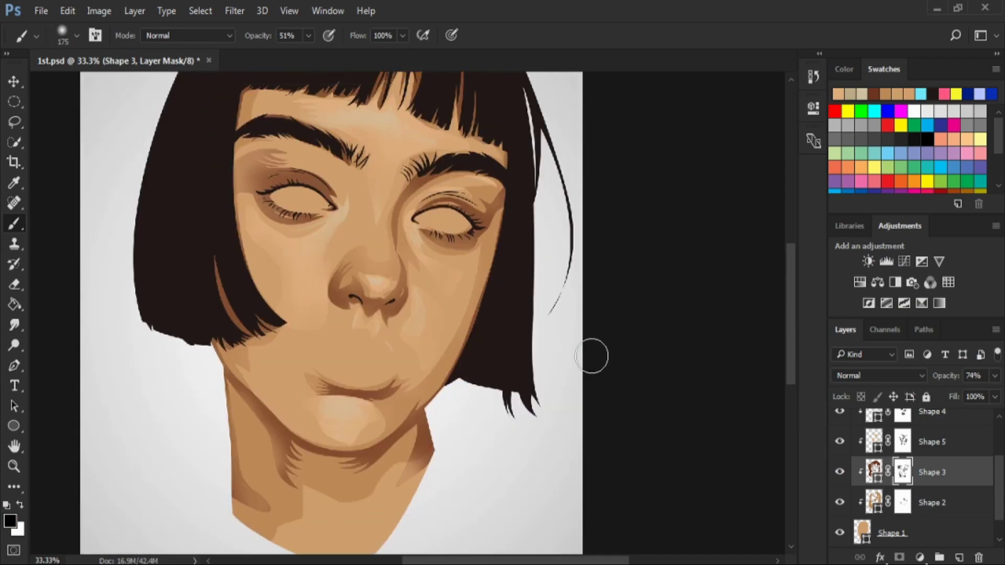
key(z)
click(447, 359)
scroll(890, 461, up, 2)
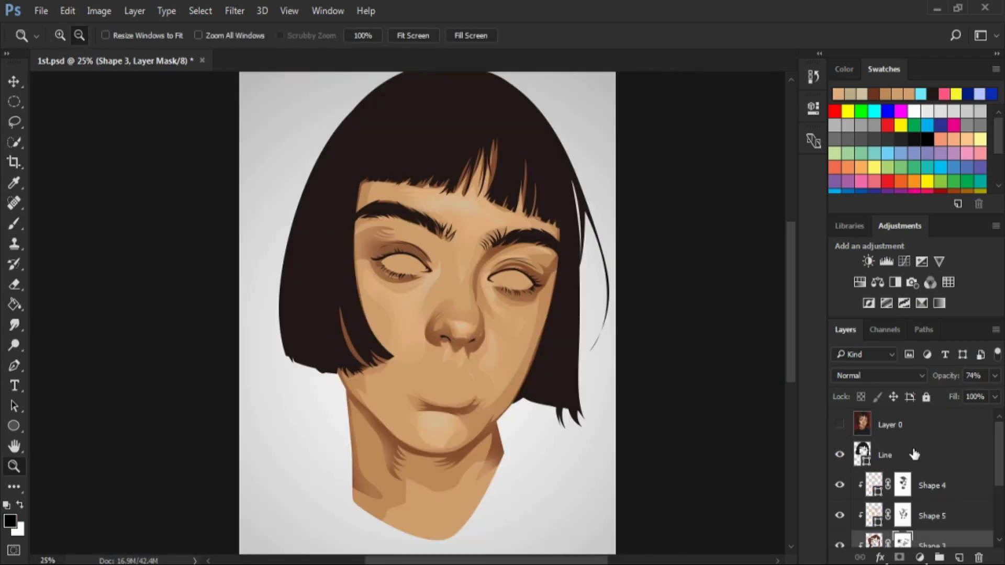
- Add a new layer for the lips and set the shape fill to orange
click(890, 485)
alt+click(440, 348)
key(u)
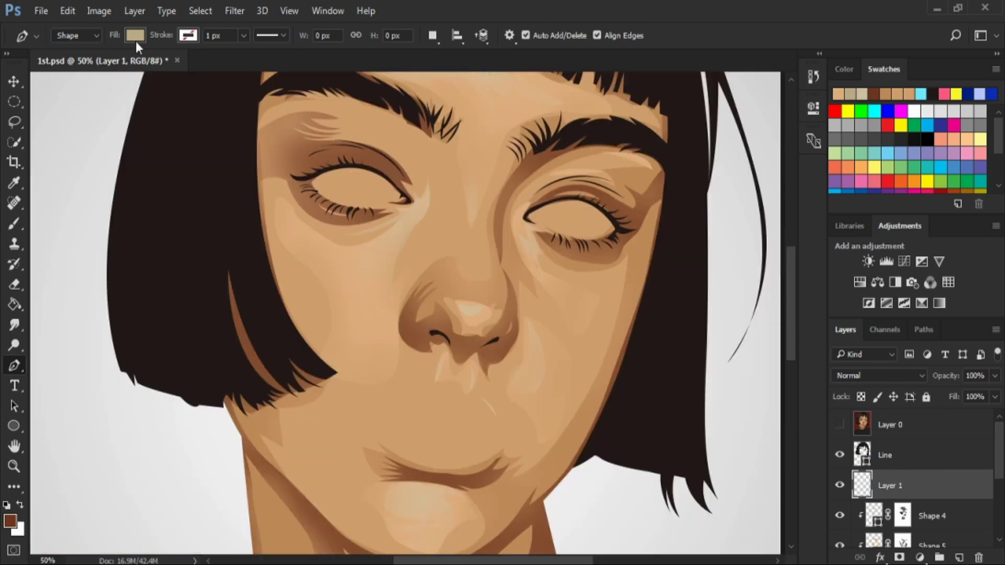
click(122, 35)
click(205, 65)
click(735, 283)
click(951, 233)
- Trace the lip outline as Shape 6 over the reference photo
click(839, 425)
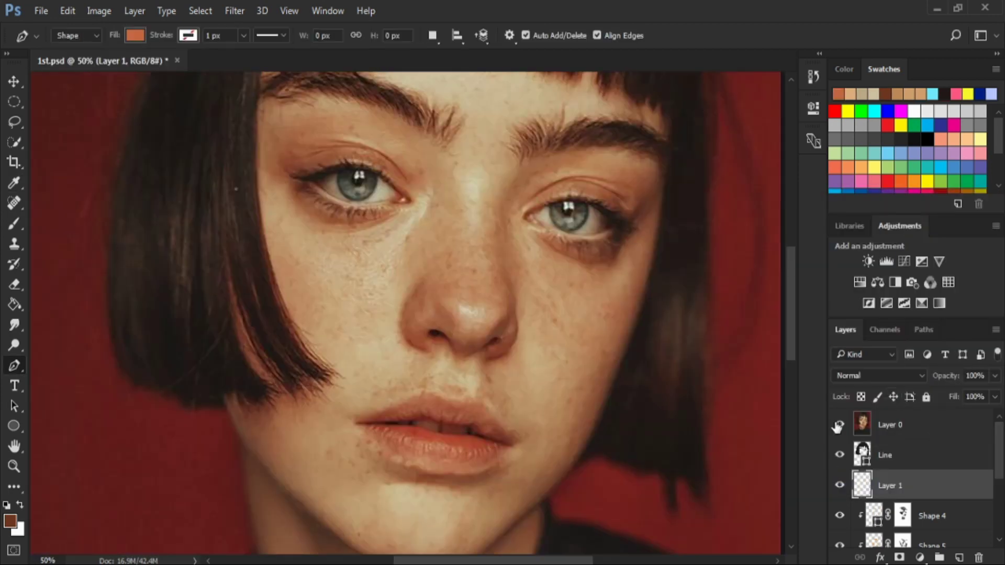
click(423, 392)
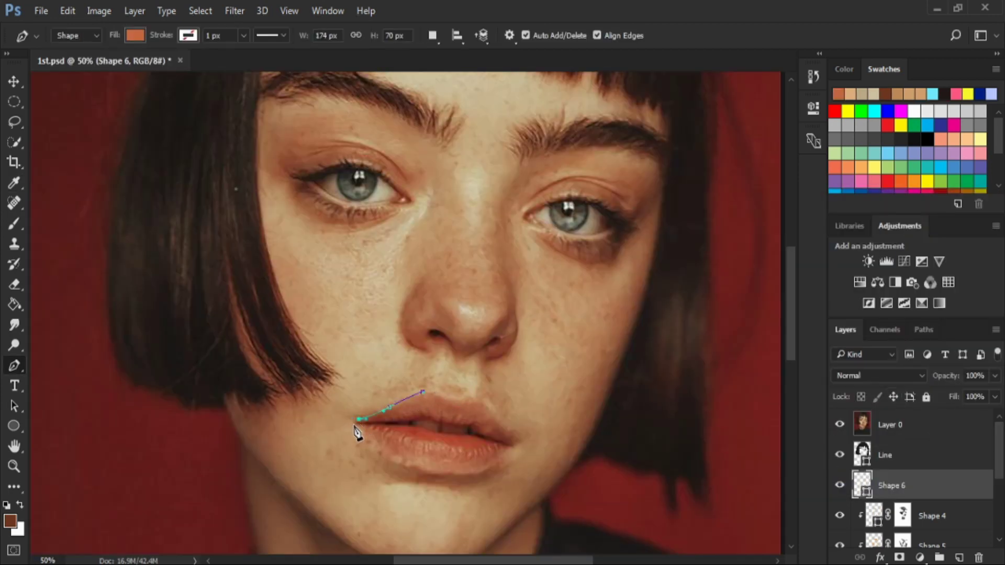
drag(450, 473, 472, 474)
drag(502, 458, 516, 436)
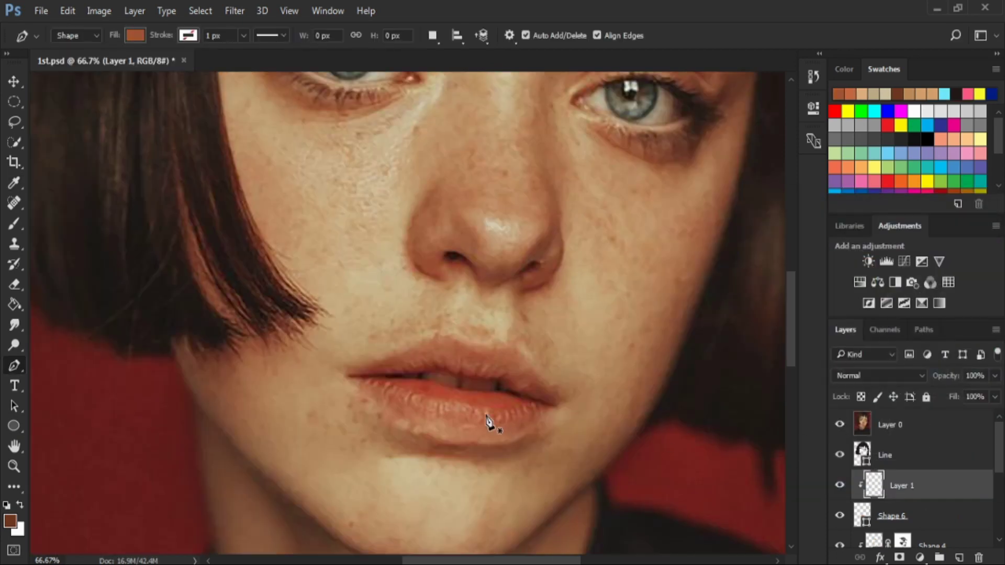
click(421, 391)
click(491, 406)
click(536, 414)
click(494, 360)
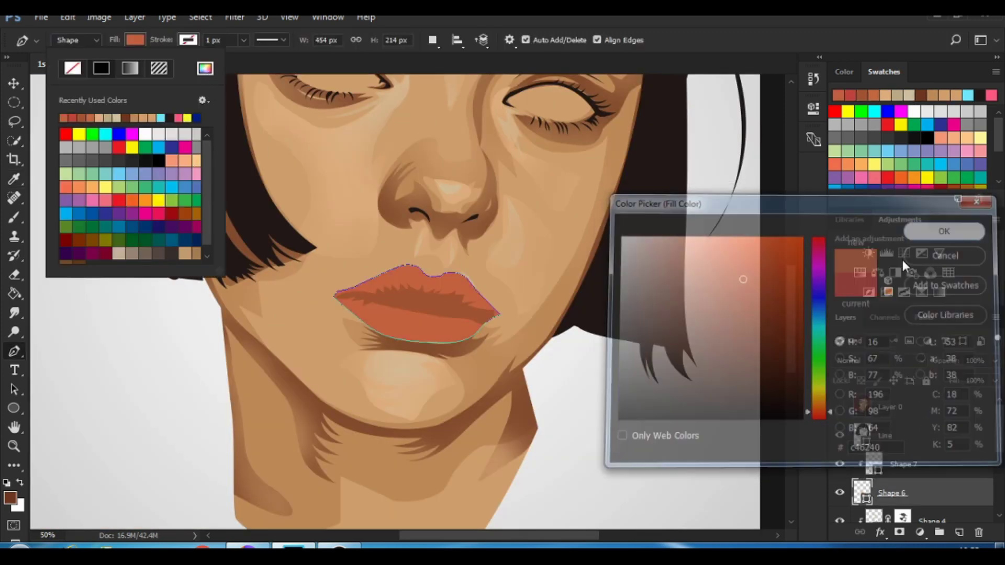
- Adjust the lip fill to coral c46240 and zoom in on the lips
drag(832, 420, 831, 411)
click(764, 291)
key(Return)
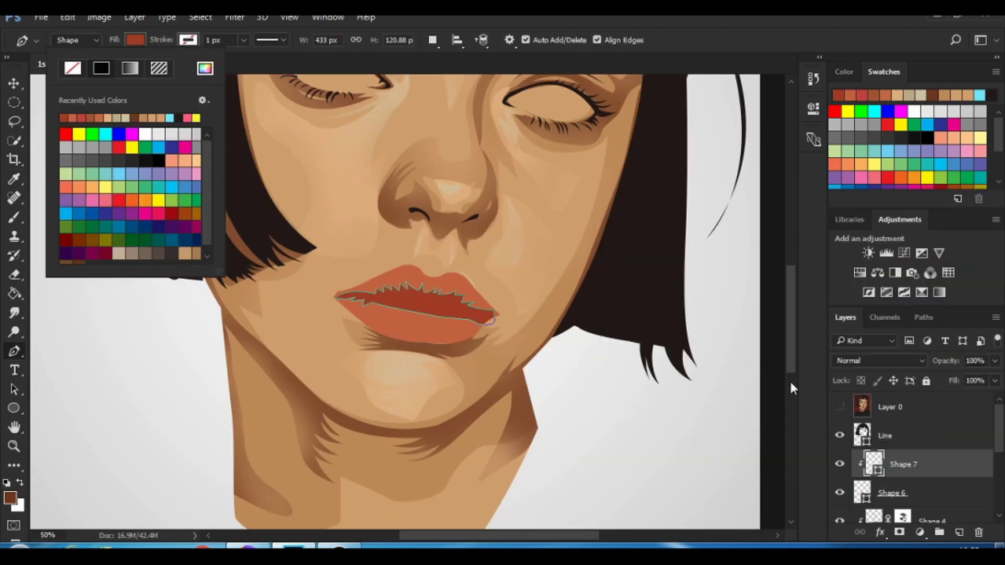
key(Escape)
key(z)
click(382, 274)
click(840, 407)
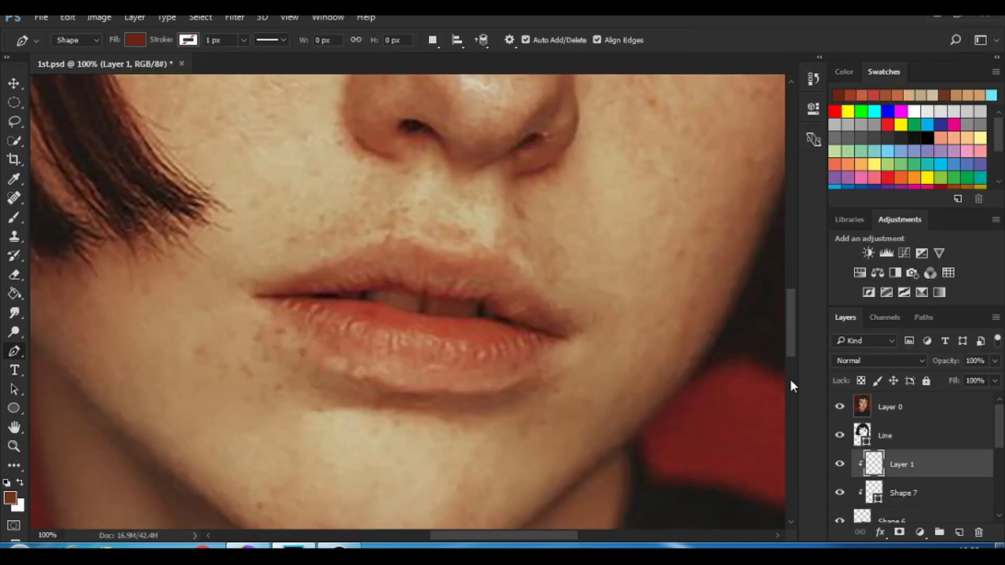
- Draw a darker jagged shape along the line where the lips part
click(323, 292)
click(274, 295)
click(249, 292)
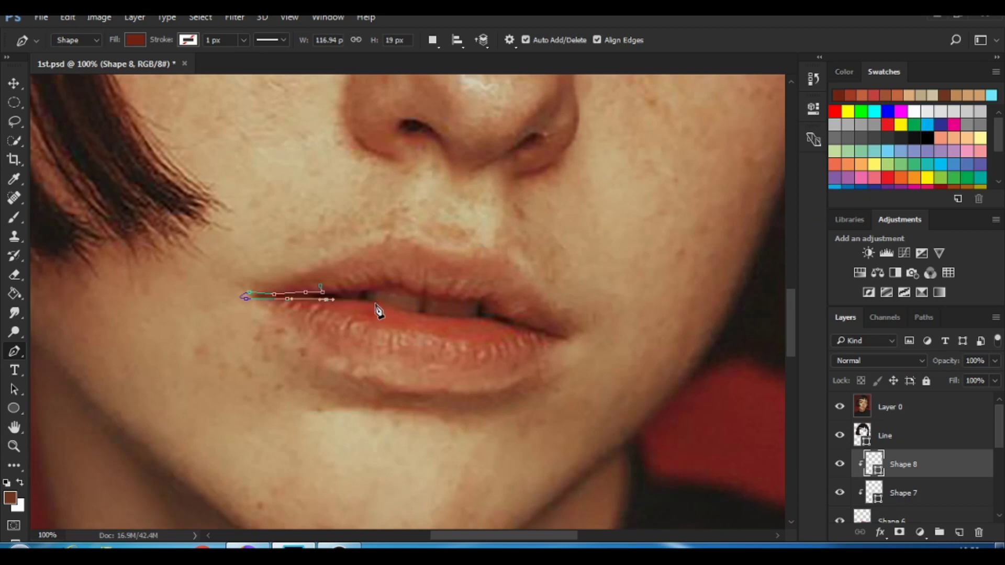
drag(379, 312, 527, 334)
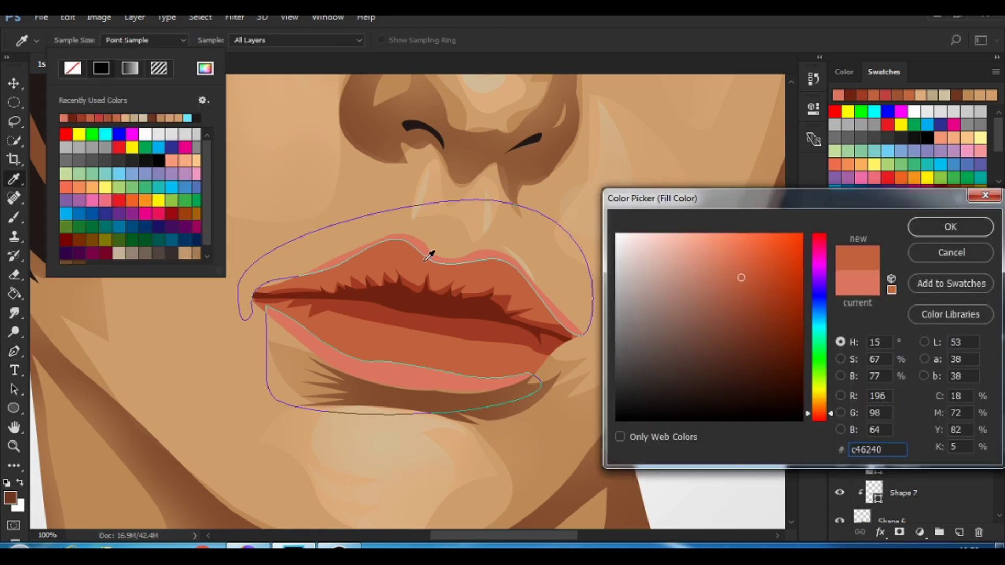
key(Return)
- Set the next fill colour and add an empty layer above Shape 9
click(840, 407)
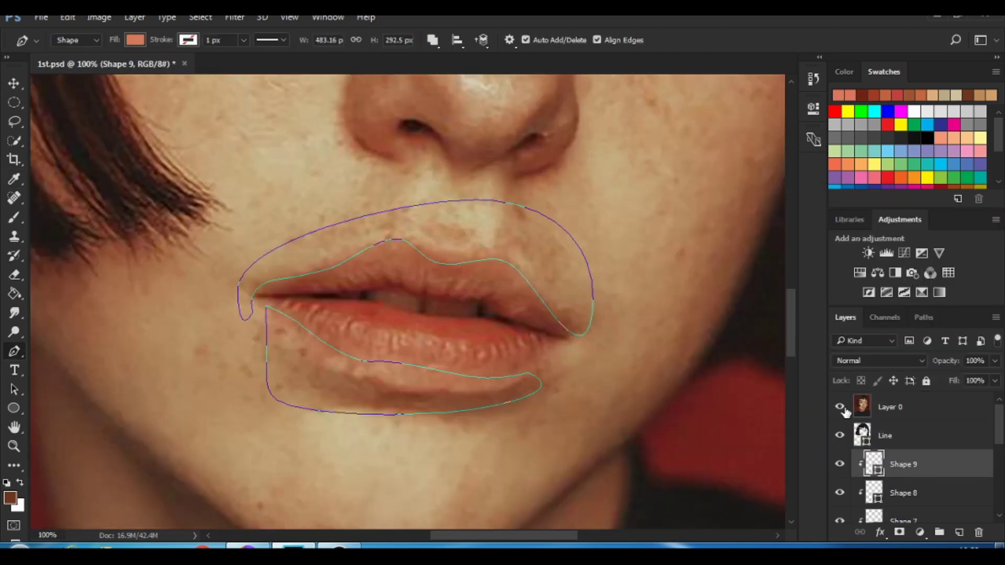
click(840, 407)
scroll(922, 466, down, 2)
scroll(916, 469, up, 2)
click(959, 533)
click(840, 407)
click(135, 39)
key(Return)
click(840, 407)
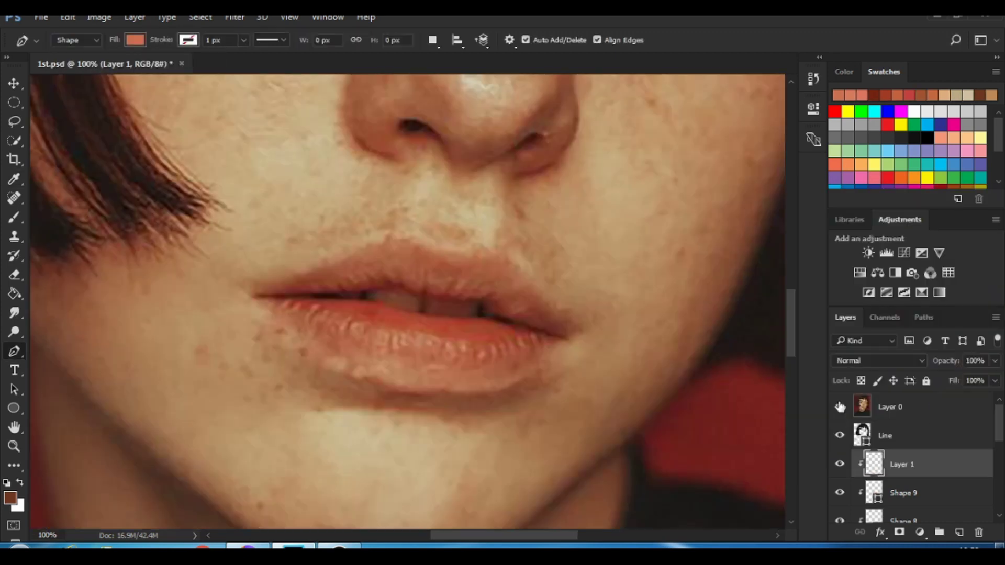
- Trace the lower-lip shading as Shape 10 and move it beneath Shape 9
click(335, 337)
click(451, 353)
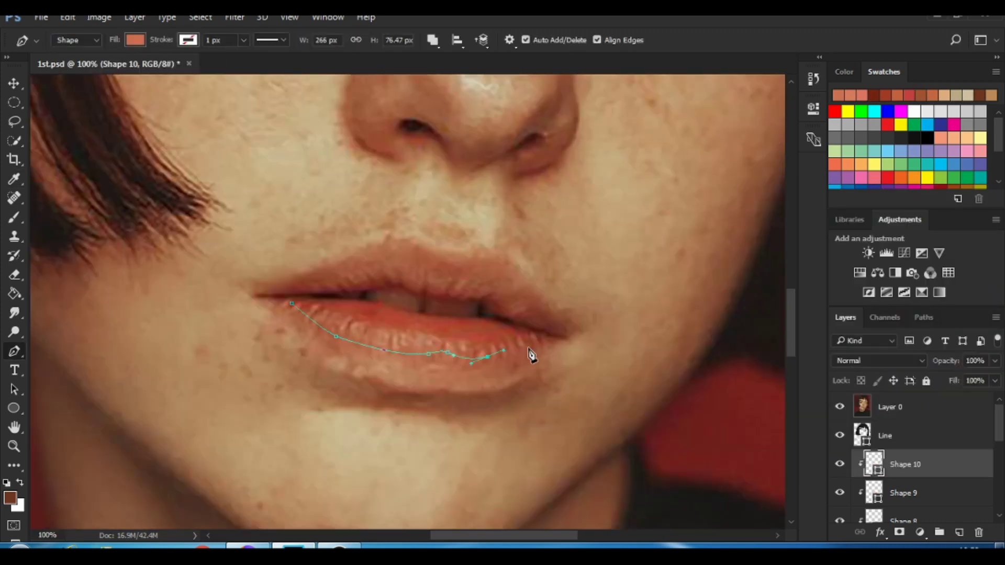
click(528, 348)
click(519, 413)
click(840, 407)
drag(901, 407, 917, 427)
- Add a layer mask to Shape 10 for soft-brush painting
scroll(671, 377, up, 1)
scroll(898, 455, up, 2)
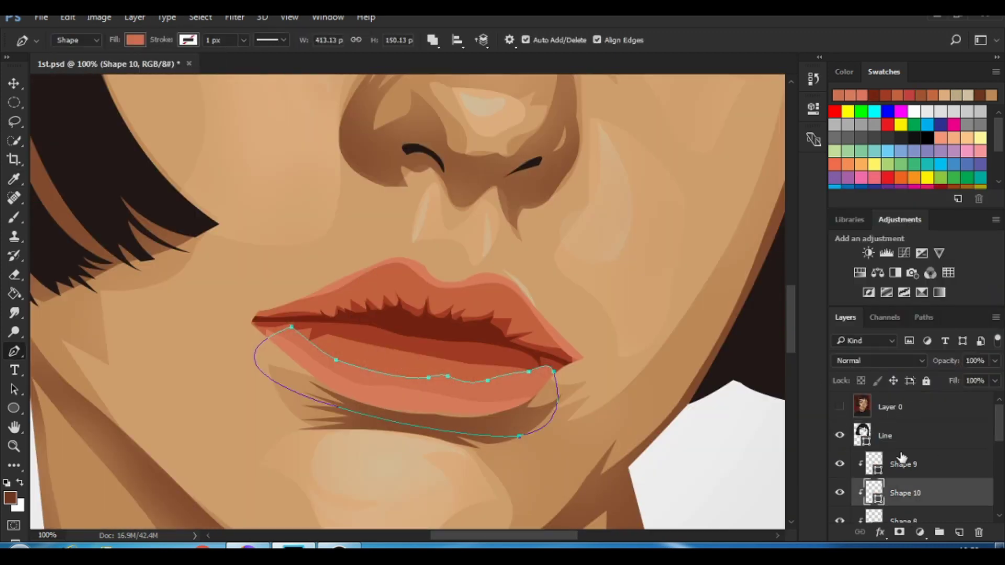
click(900, 464)
scroll(846, 418, down, 1)
click(922, 465)
click(900, 533)
key(b)
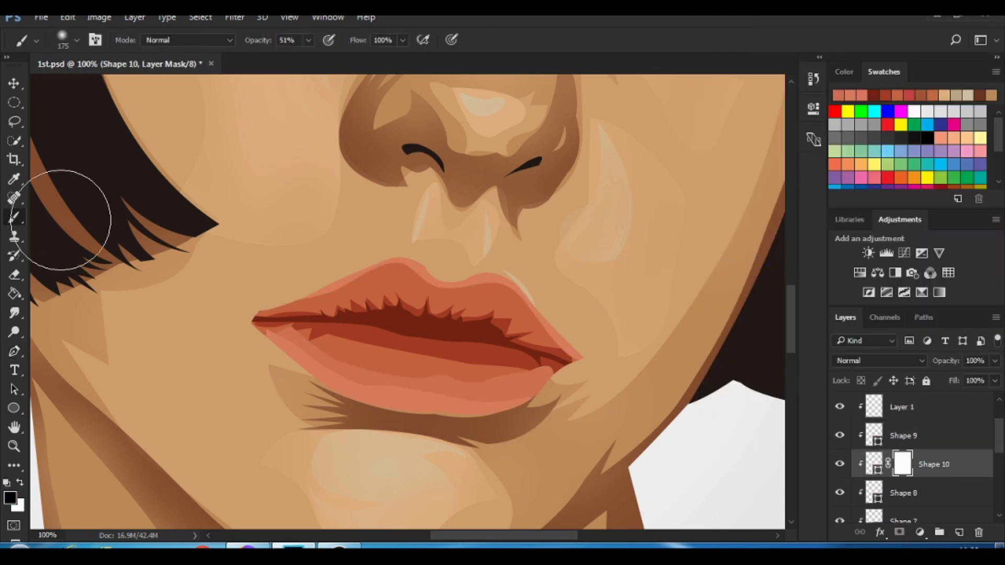
- Target the Shape 7 and Shape 9 masks to soften their edges
click(921, 520)
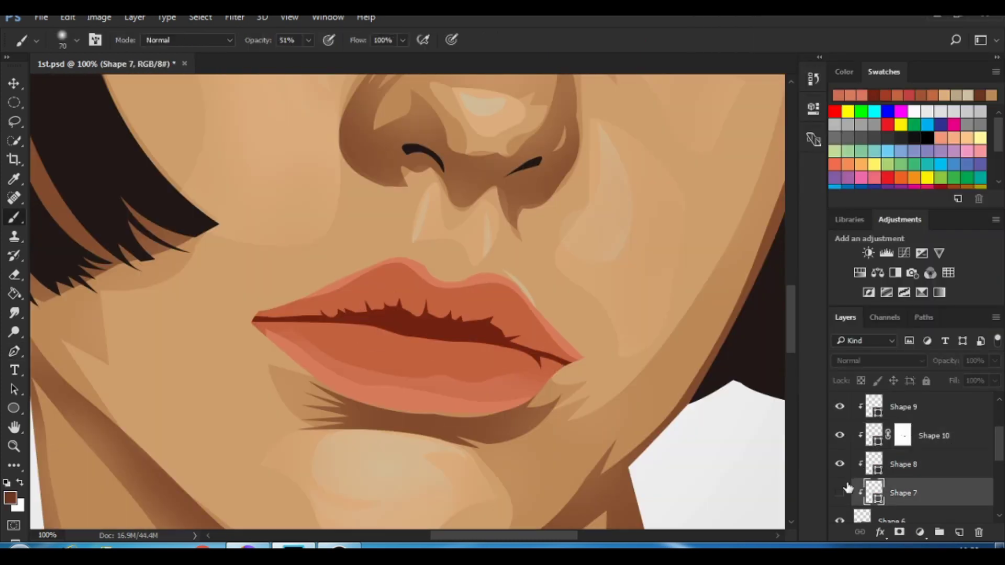
scroll(917, 455, up, 2)
click(900, 435)
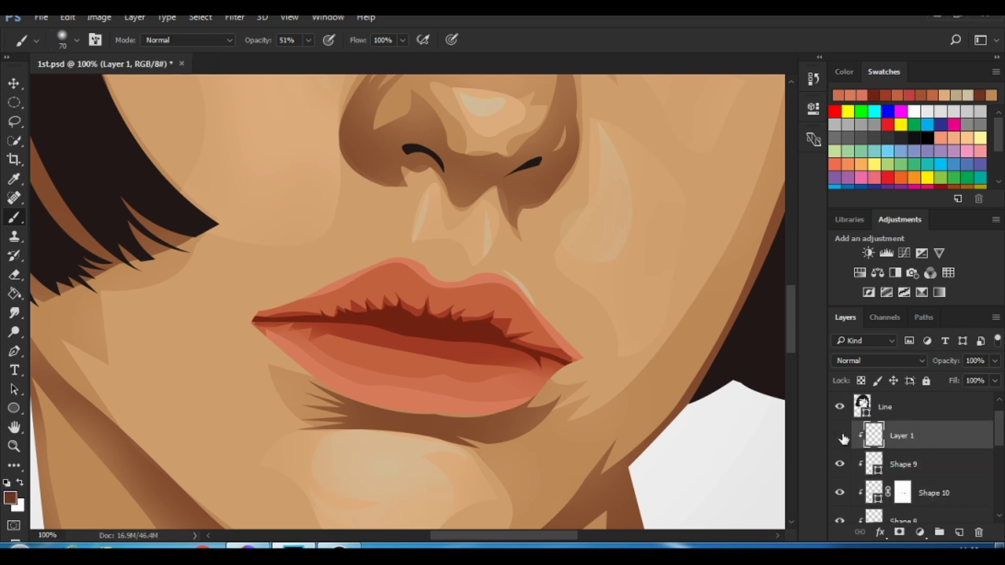
click(903, 464)
click(900, 436)
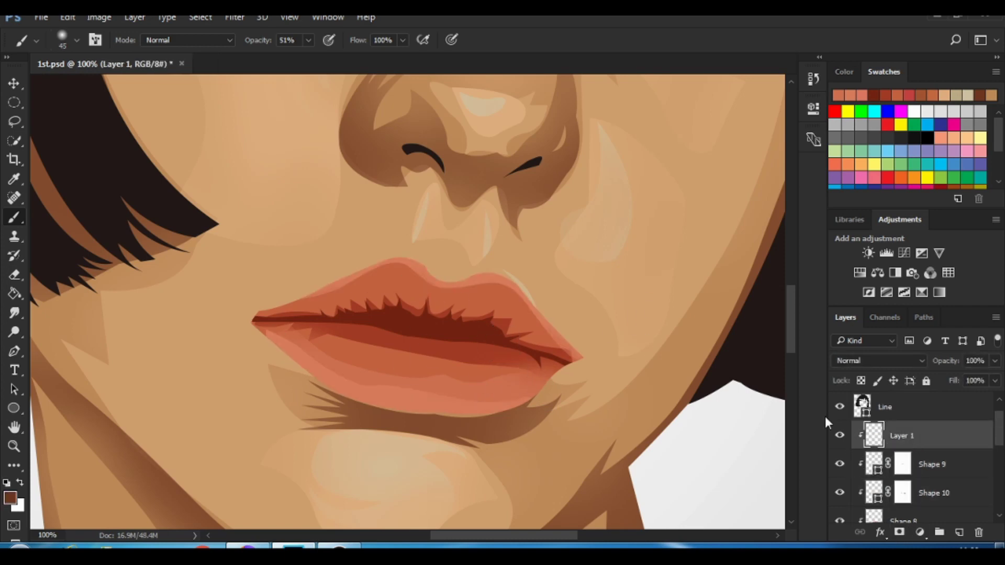
- Choose a pale pink fill colour for the lip highlights
key(p)
click(135, 40)
click(949, 227)
- Draw pale pink highlight flecks on the lower lip and along the upper lip edge
click(388, 354)
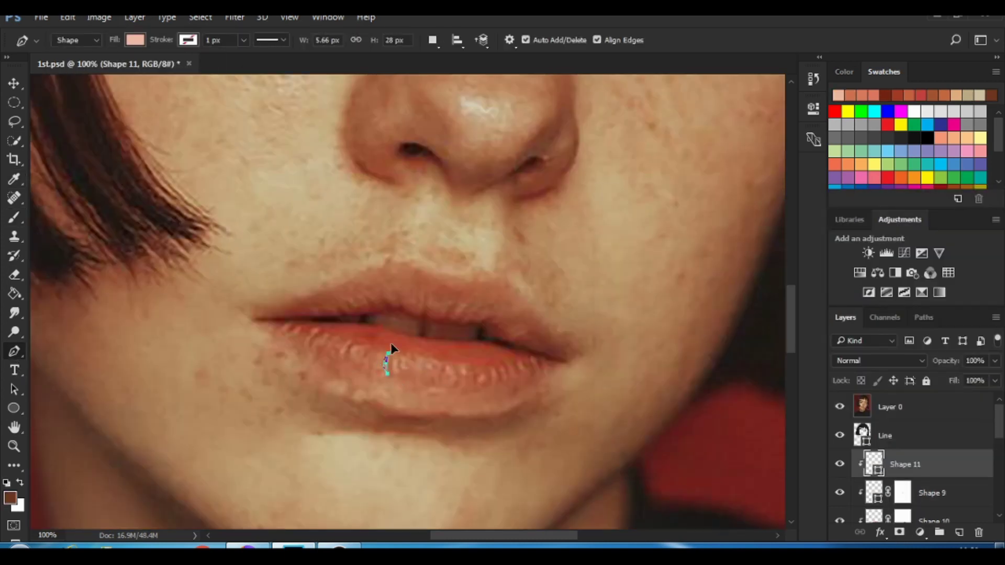
click(388, 373)
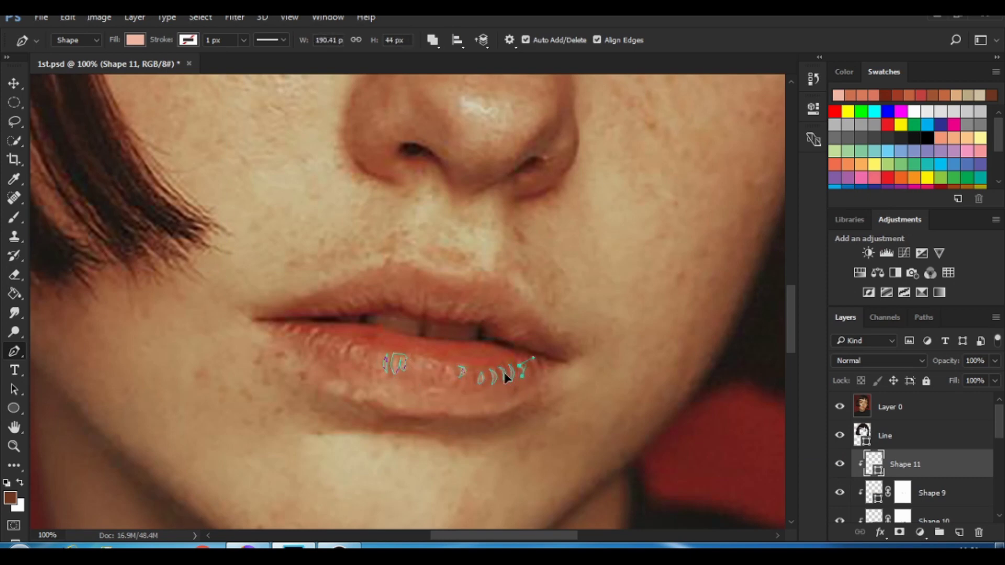
scroll(506, 377, up, 1)
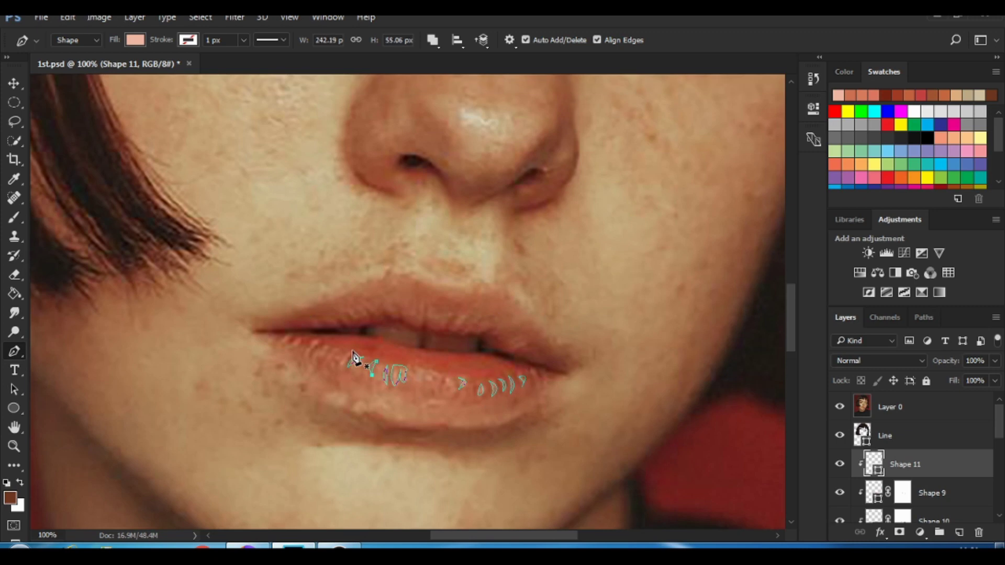
click(292, 307)
click(346, 288)
click(388, 274)
click(478, 283)
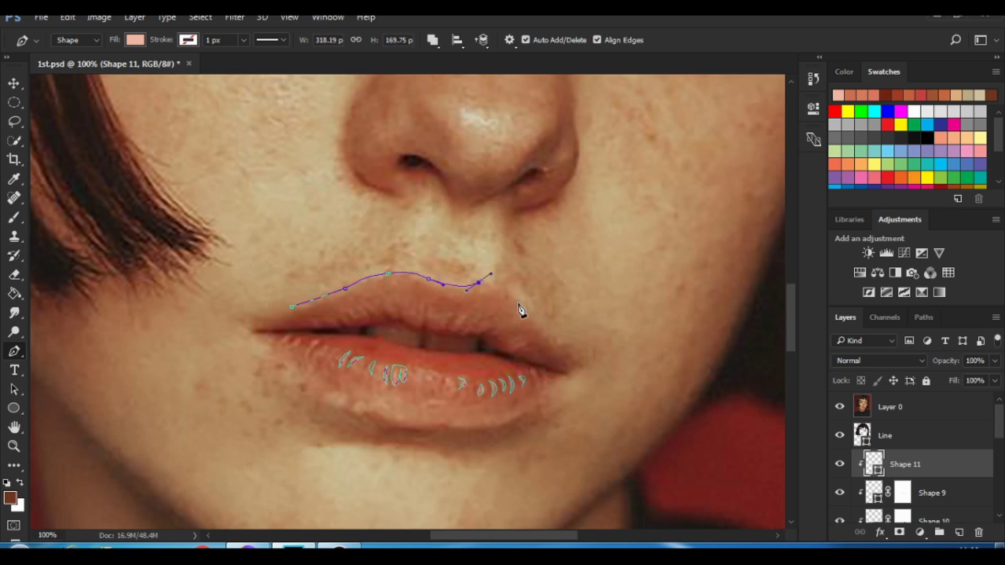
click(544, 332)
click(577, 281)
click(293, 306)
click(365, 403)
- Add a small curved pink highlight on the lower lip
click(384, 400)
drag(388, 409, 402, 419)
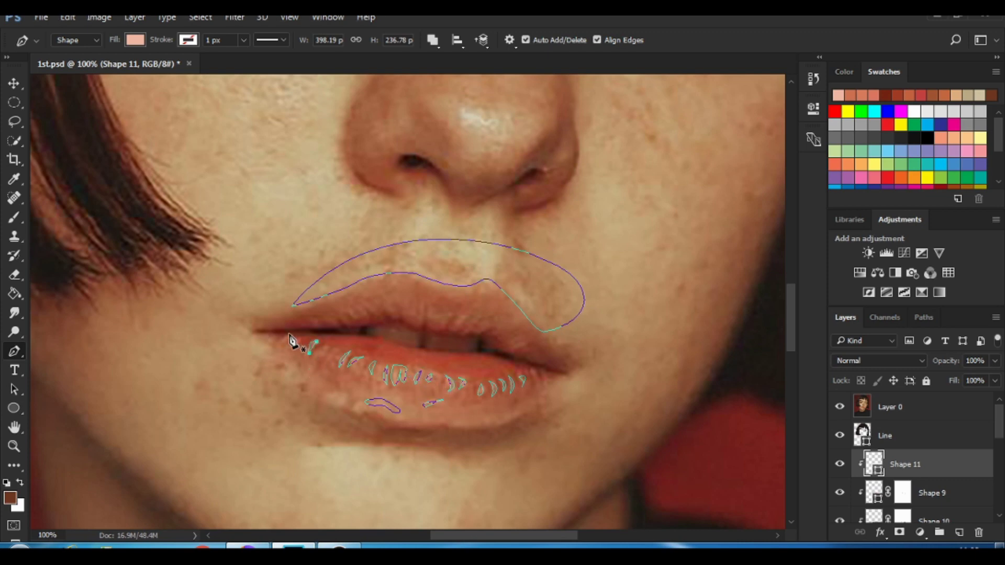
scroll(524, 371, up, 1)
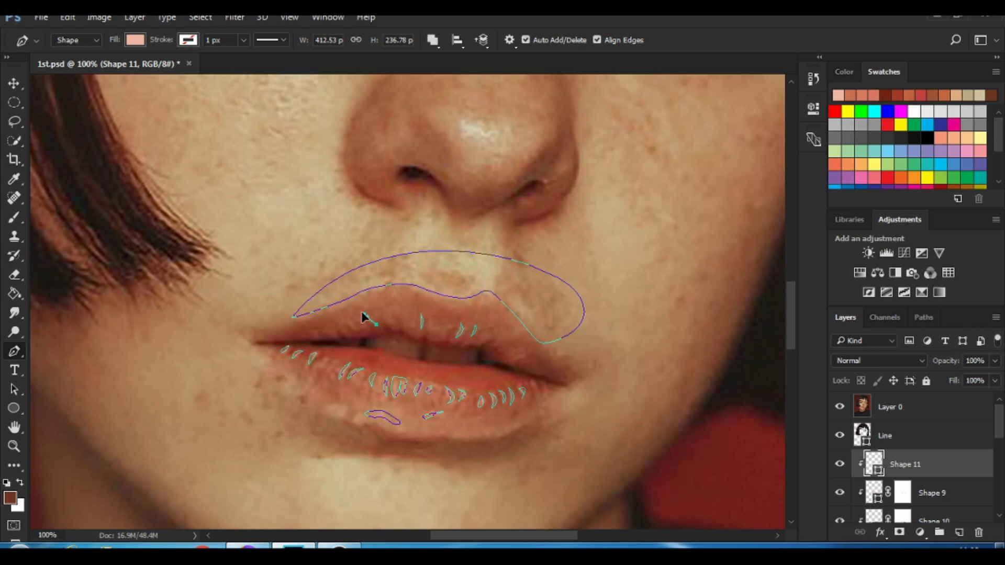
click(840, 407)
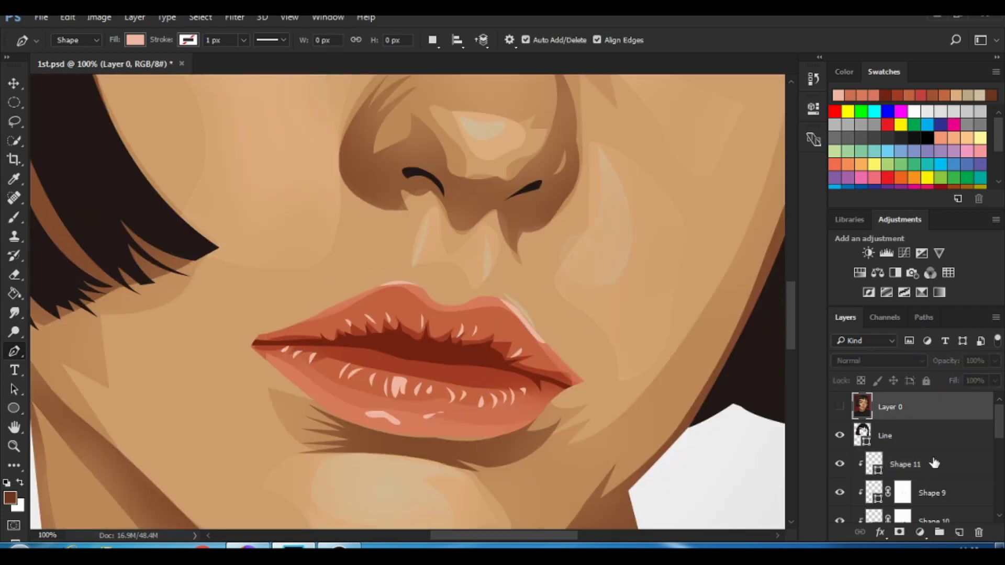
- Mask the highlights and brush down the gloss near the right corner and lower lip
click(899, 533)
key(b)
drag(524, 314, 555, 356)
drag(427, 419, 369, 418)
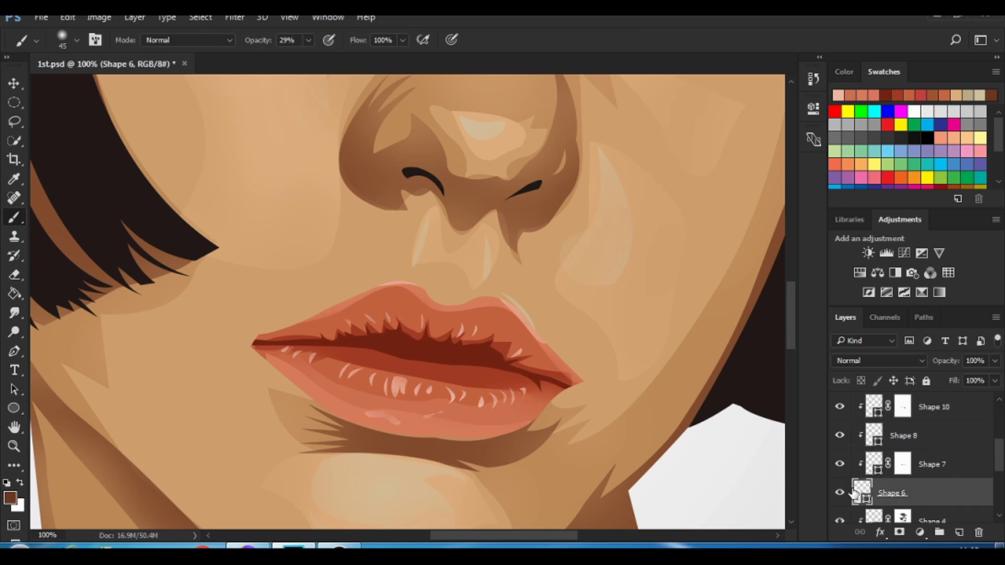
scroll(921, 471, down, 5)
click(921, 507)
- Group the lip layers as 'Lips' and name a new layer 'teeth base'
right_click(922, 506)
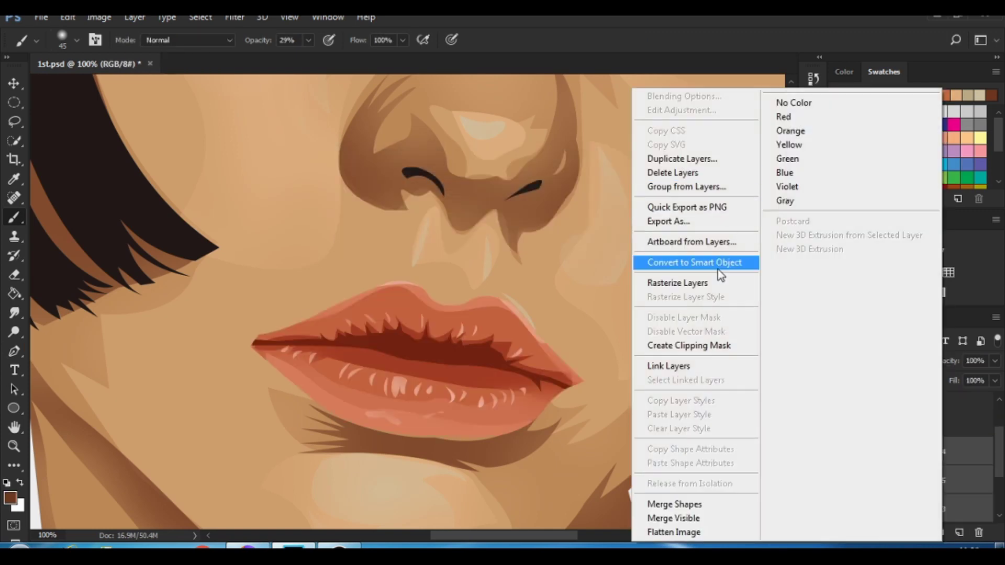
click(676, 193)
key(Return)
double_click(890, 447)
text(base)
key(Return)
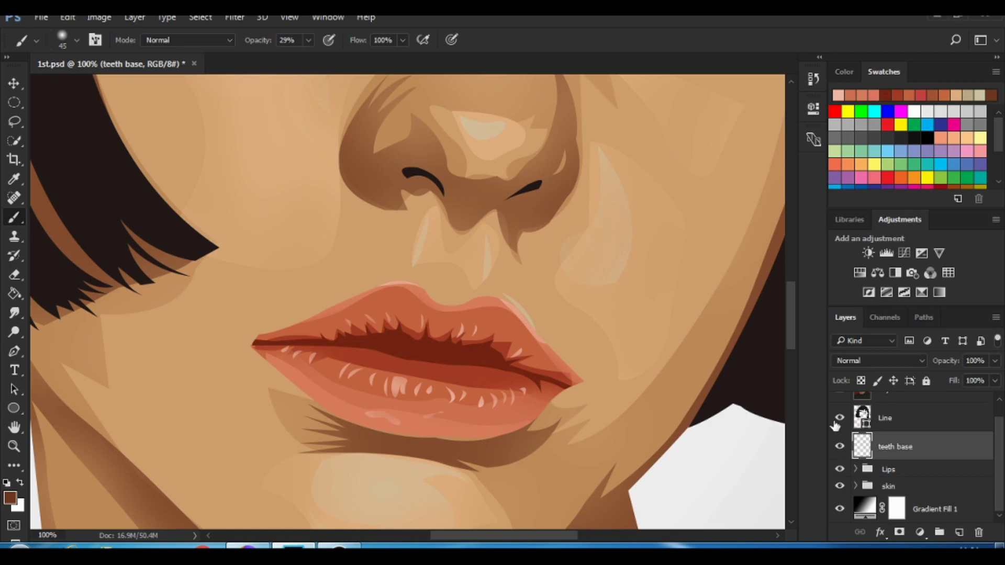
- Draw the grey-beige teeth shapes using Combine Shapes, then add a layer above
click(366, 341)
drag(388, 349, 405, 356)
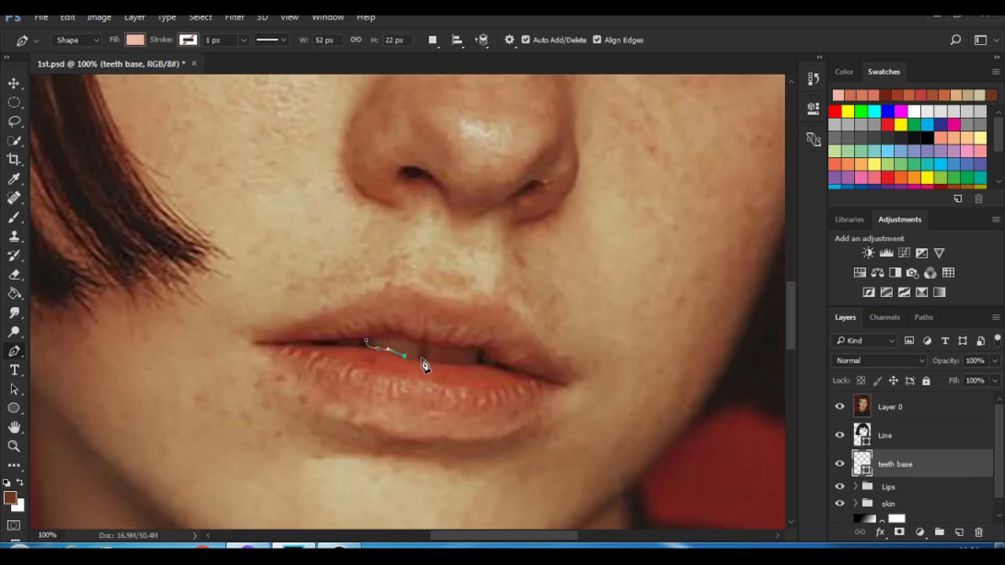
click(432, 40)
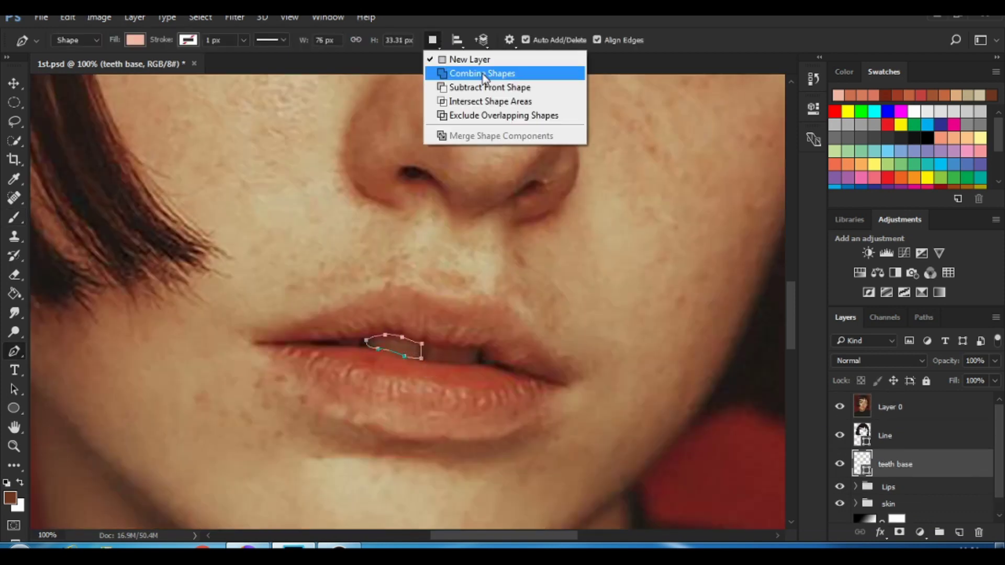
click(483, 72)
click(428, 344)
drag(459, 362, 471, 362)
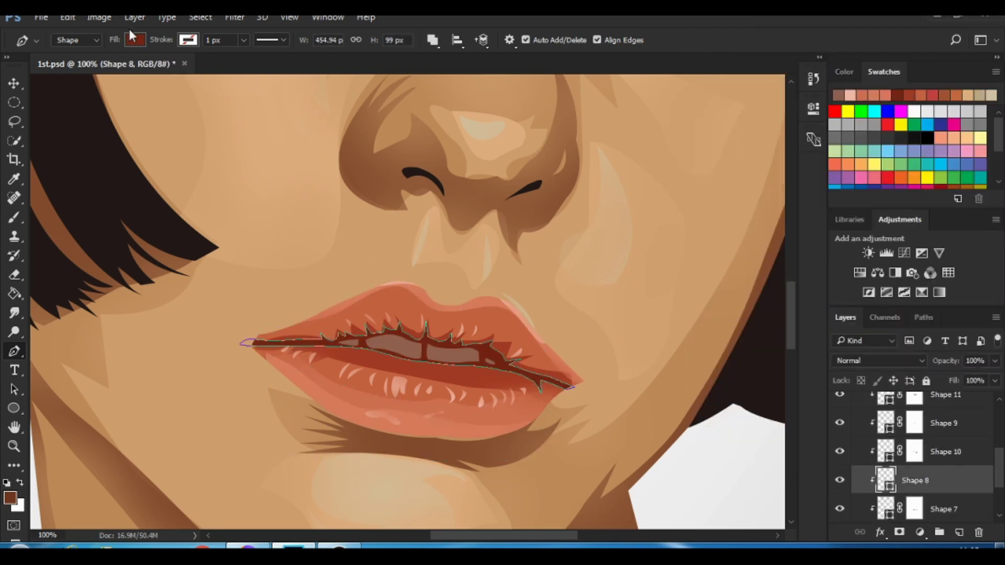
click(916, 472)
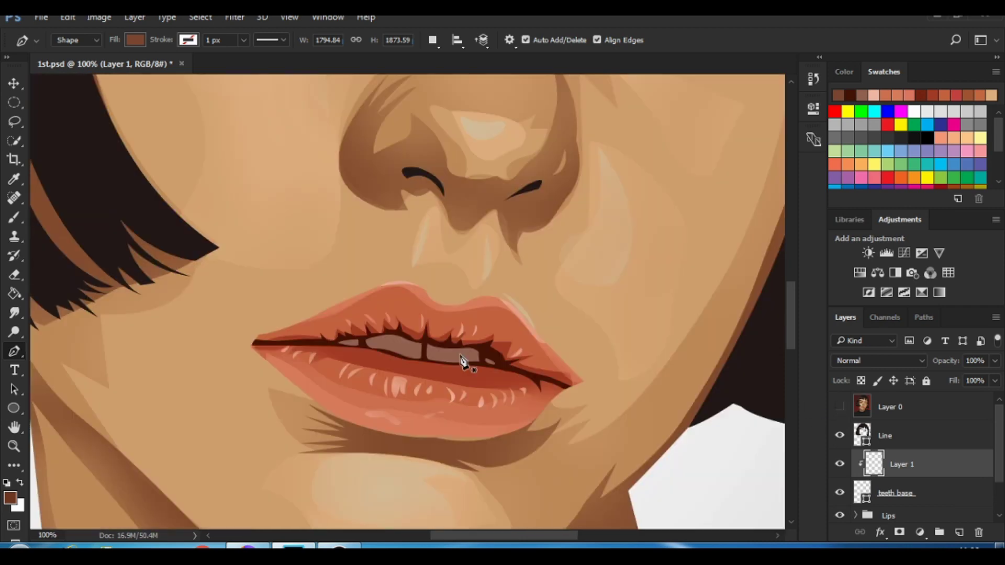
- Outline dark shadow shapes around the teeth edge and upper teeth as Shape 12
click(470, 362)
click(498, 375)
click(500, 321)
click(464, 346)
click(469, 361)
click(381, 316)
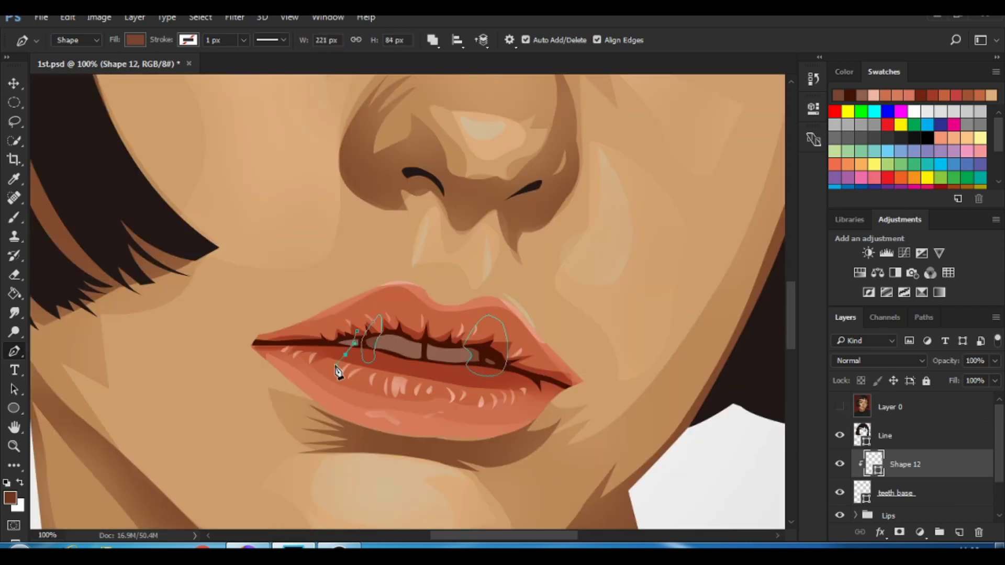
click(323, 329)
click(424, 329)
click(458, 367)
click(434, 365)
click(404, 330)
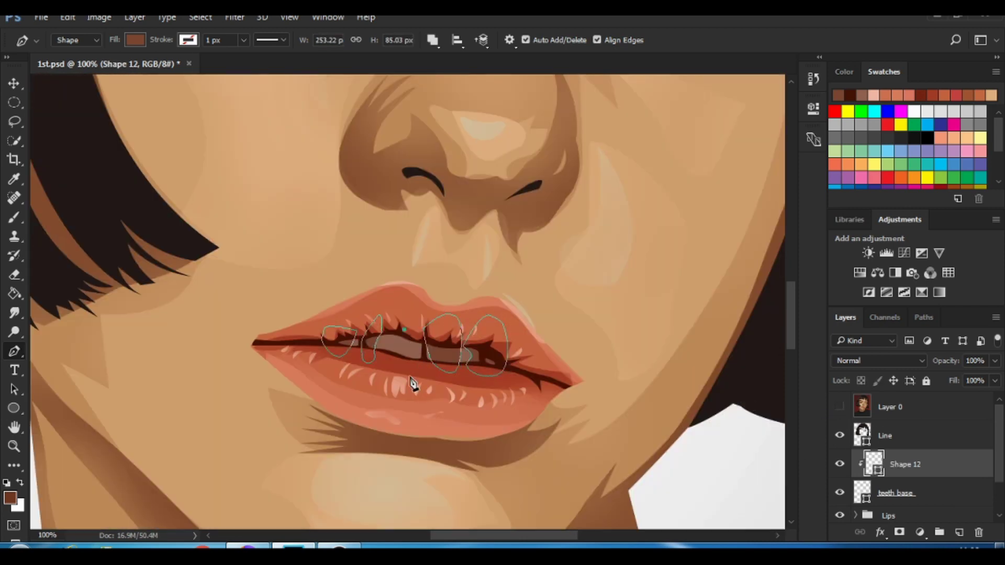
- Mask Shape 12, add a new layer above it, and pick a dark fill
click(899, 532)
key(b)
key(ctrl+shift+alt+n)
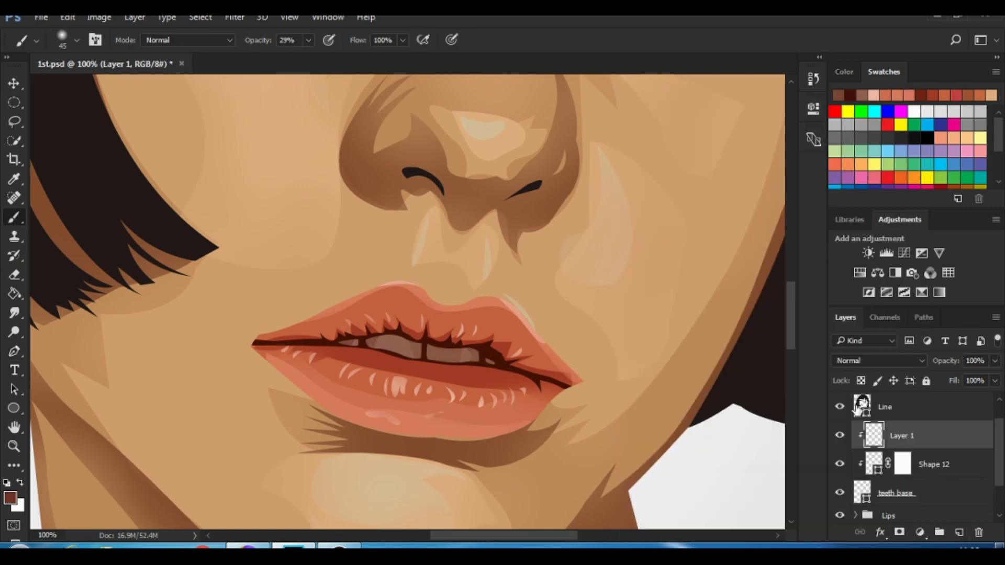
key(p)
click(134, 40)
- Draw Shape 13 shadows at the right lip corner and over the left teeth
click(486, 367)
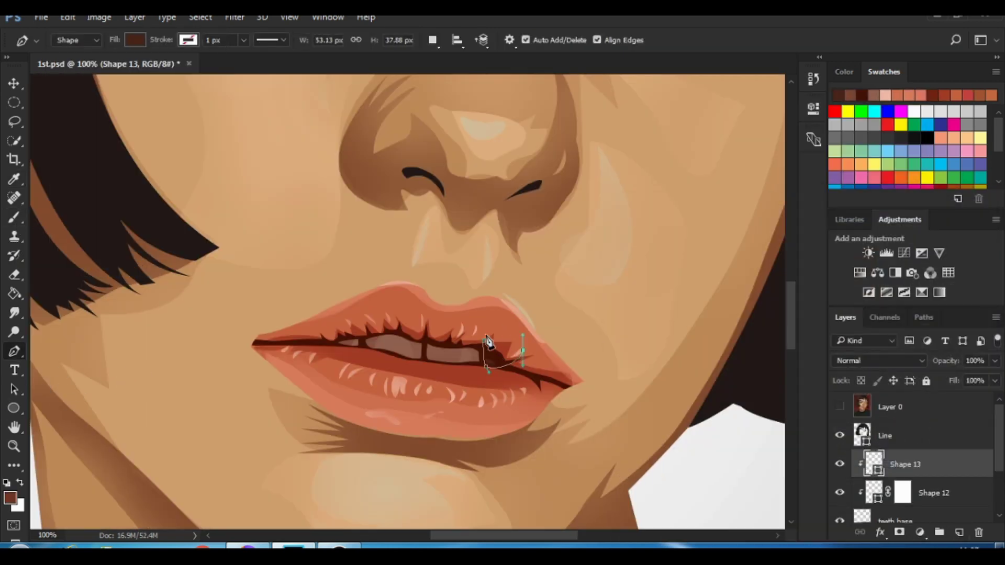
click(523, 350)
click(513, 310)
click(484, 341)
click(365, 357)
click(305, 353)
click(350, 321)
click(366, 327)
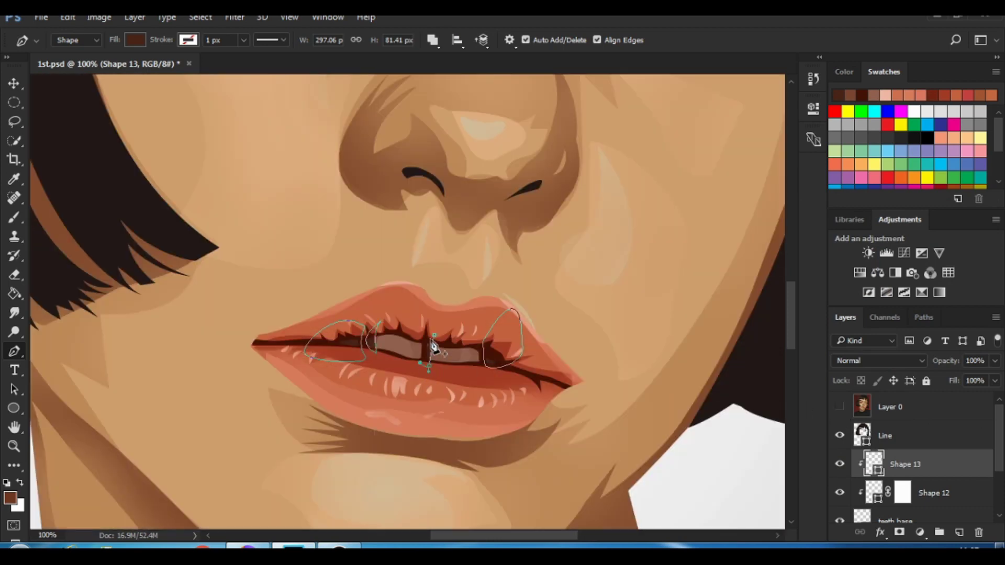
- Soften Shape 13 with a brush and zoom out to check the whole face
key(b)
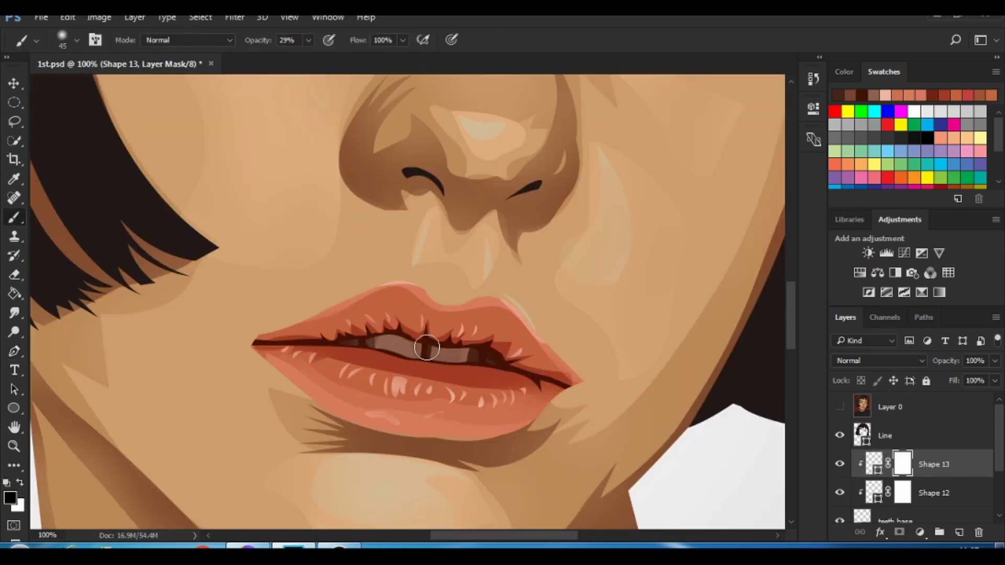
scroll(347, 231, down, 5)
scroll(409, 255, up, 4)
key(alt+bracketleft)
key(alt+bracketleft)
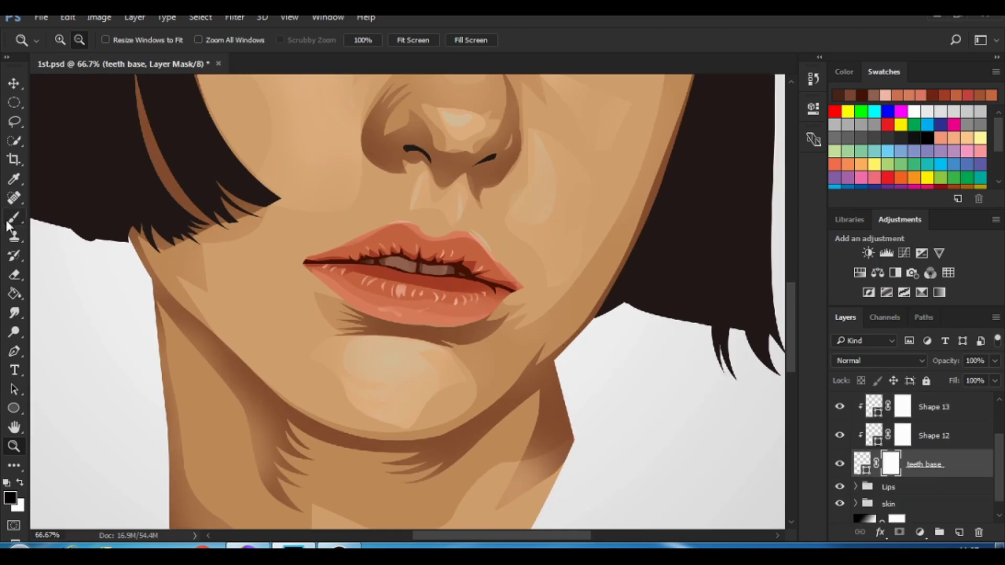
scroll(380, 269, up, 3)
- Group the three teeth layers into a group named 'teeth'
shift+click(934, 407)
right_click(934, 436)
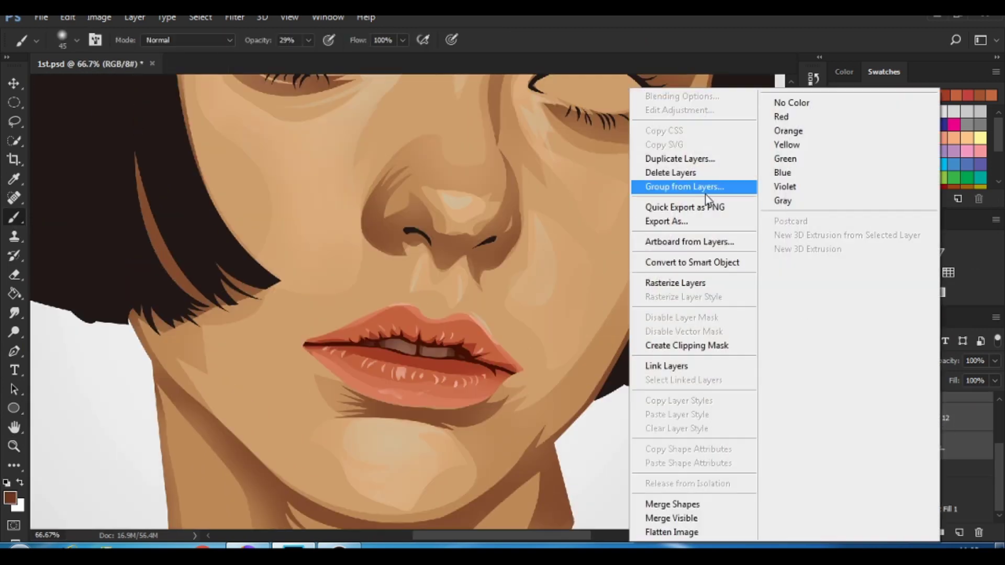
click(703, 188)
text(teeth)
key(Return)
key(z)
key(ctrl+0)
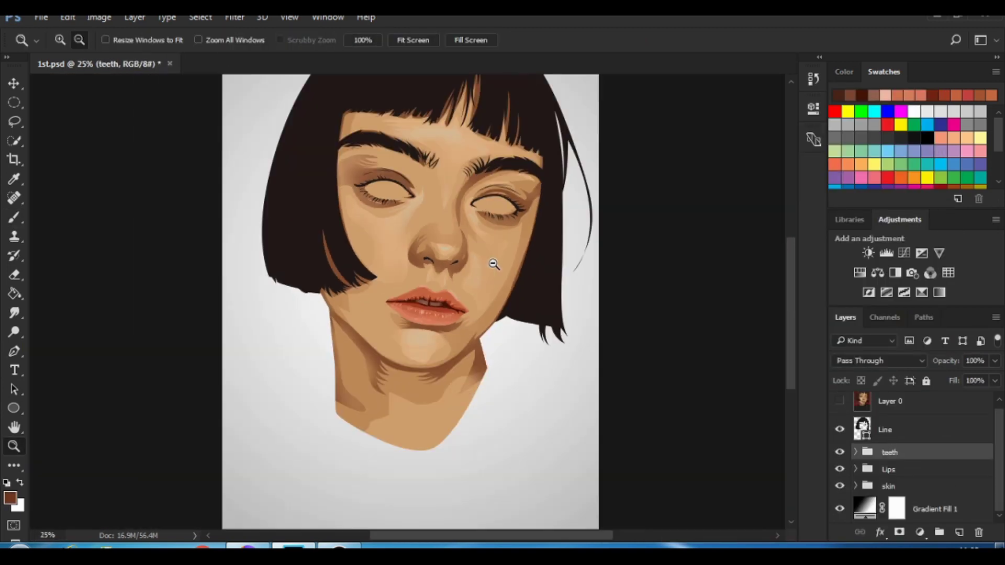
click(491, 263)
- Create an 'eyes' group with a 'base' layer and pen-outline the left eye white
click(941, 535)
text(eyes)
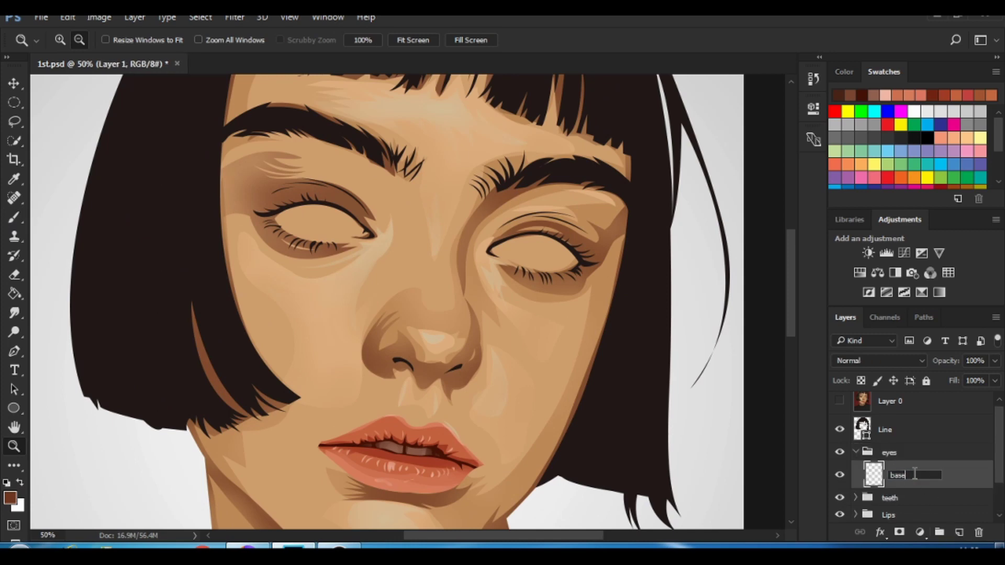
text(base)
click(840, 401)
key(p)
click(209, 261)
drag(295, 304, 348, 304)
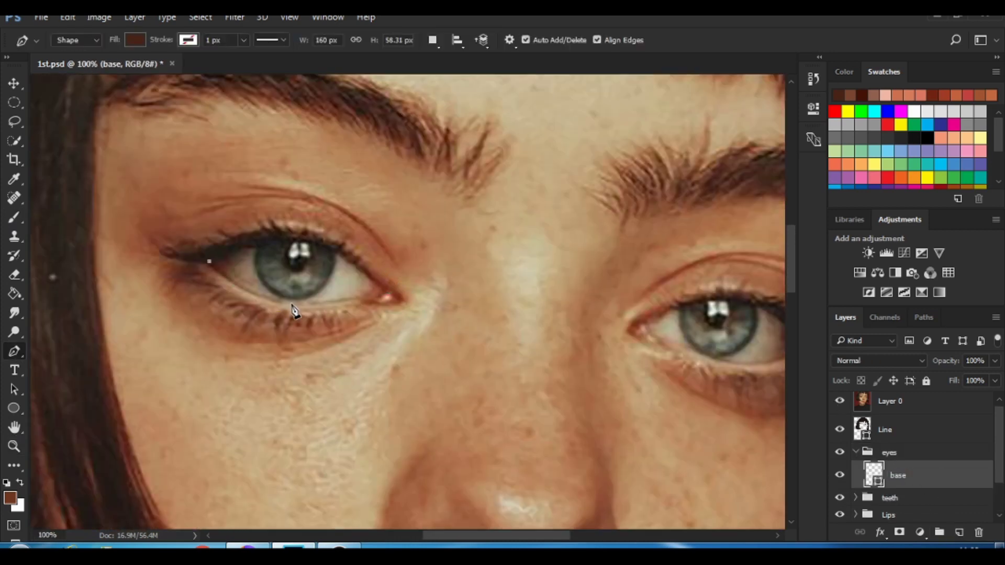
drag(219, 249, 124, 289)
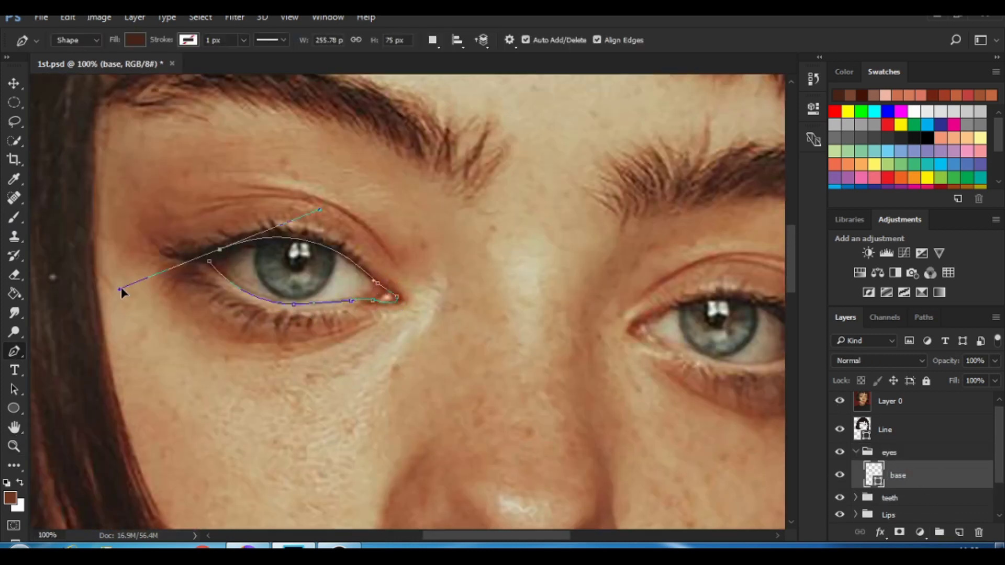
- Fill the shape light grey (b8b8ac) and add the right eye white to it
click(135, 40)
click(202, 68)
click(628, 285)
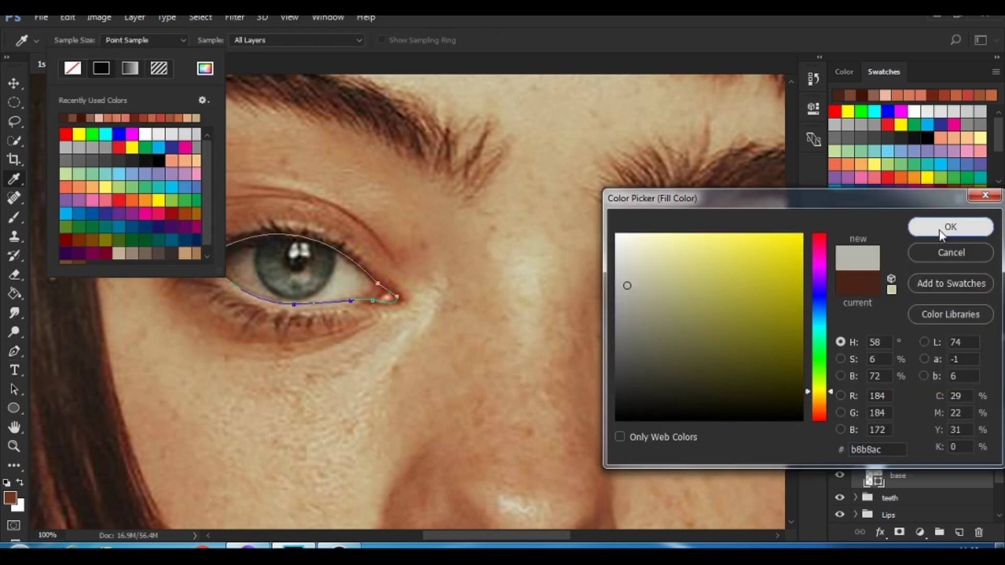
click(949, 227)
click(433, 39)
click(482, 72)
click(580, 330)
drag(408, 315, 421, 334)
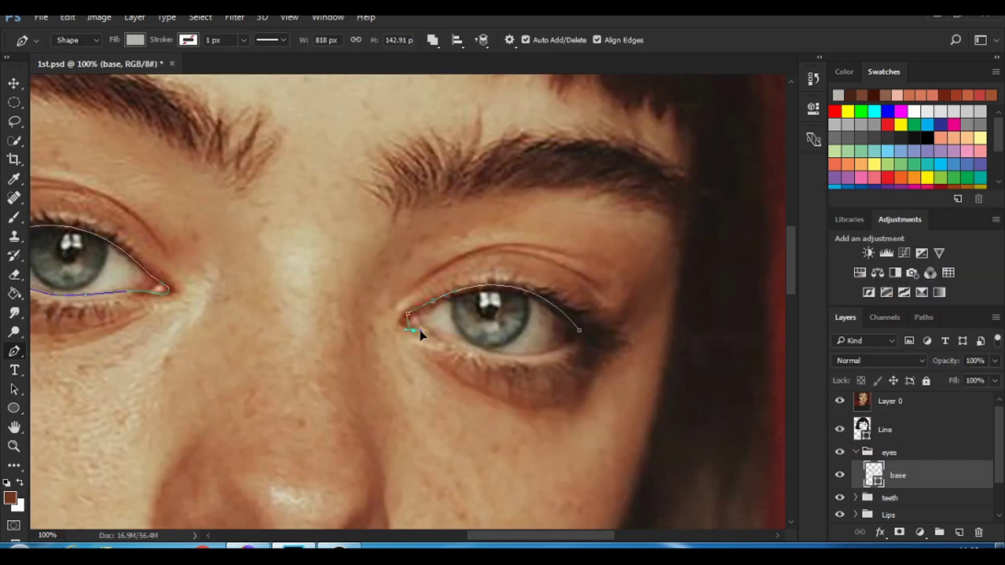
drag(580, 330, 608, 303)
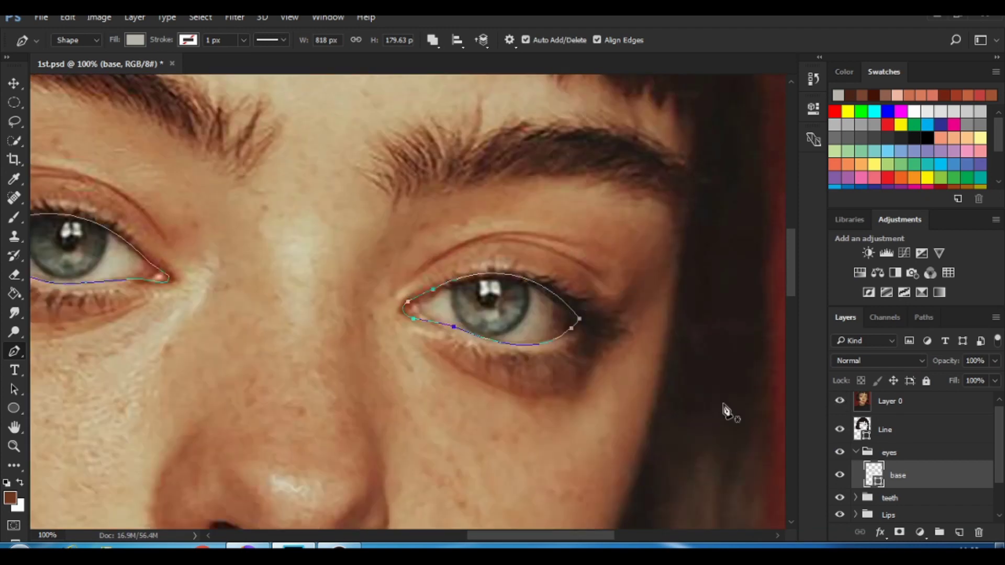
scroll(725, 410, left, 3)
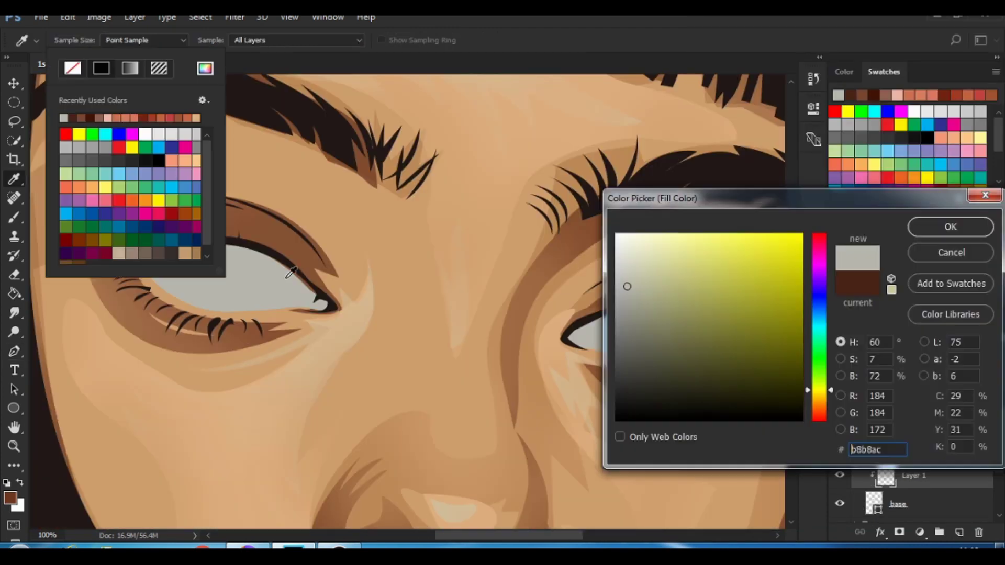
- Draw a shadow shape looping around the left eye white
drag(822, 391, 827, 403)
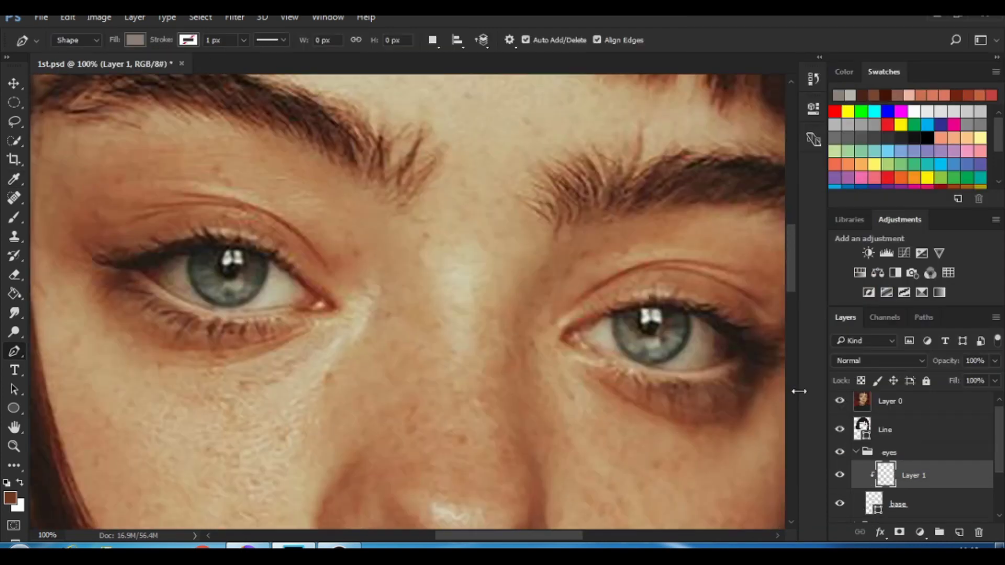
click(185, 253)
drag(184, 289, 170, 285)
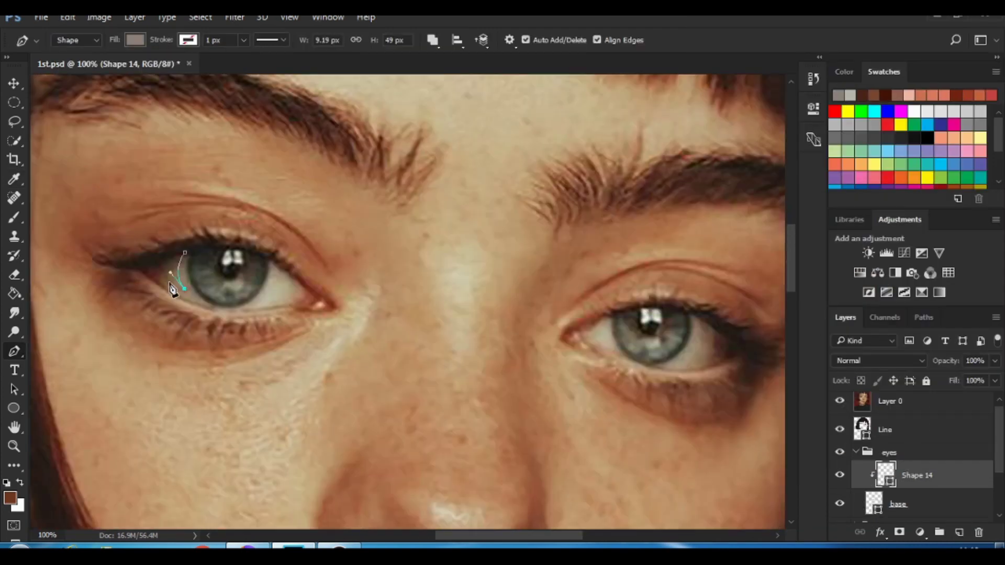
drag(226, 309, 304, 294)
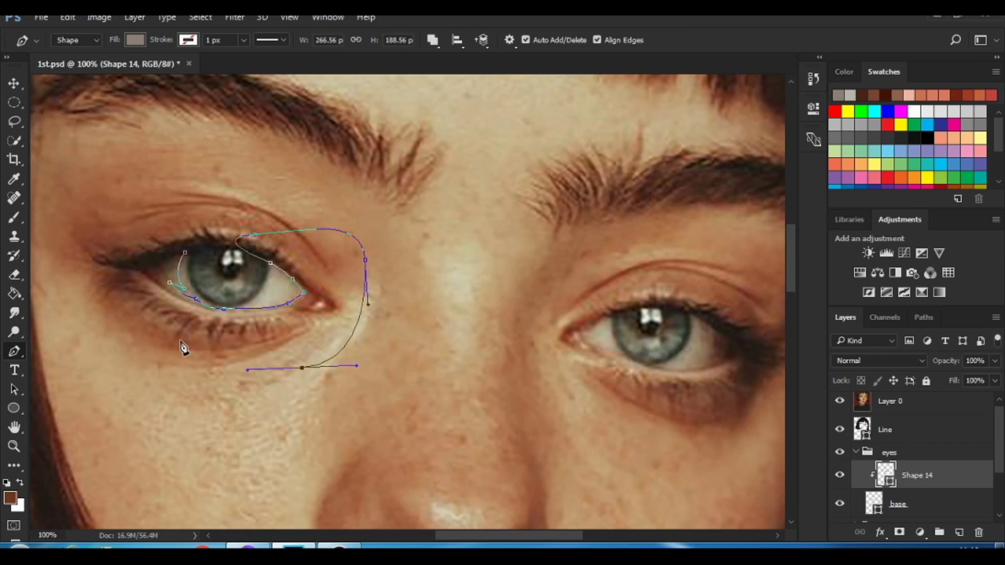
click(304, 277)
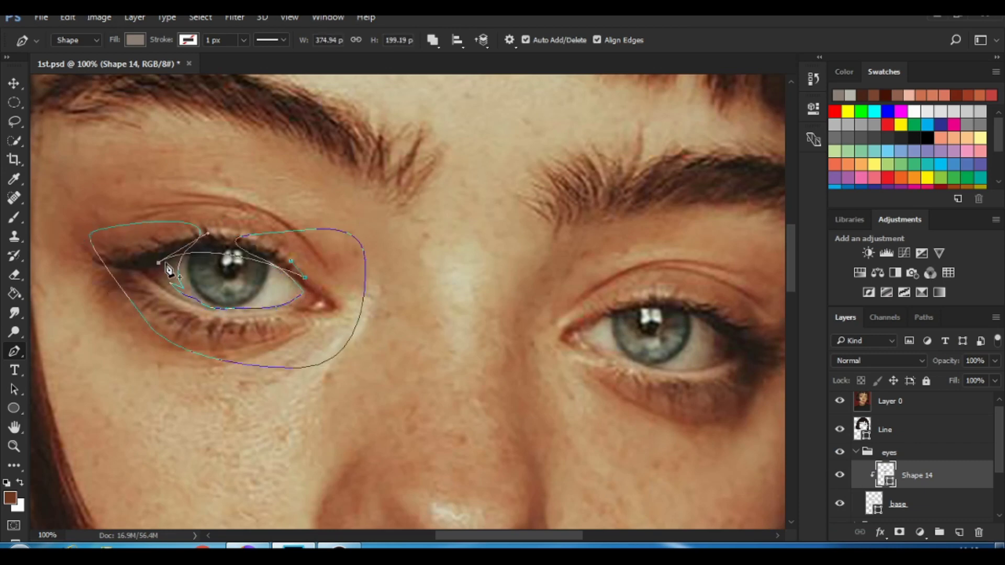
scroll(489, 387, right, 3)
- Draw a shadow shape around the right eye white and clip it to the shape below
click(581, 358)
drag(528, 360, 532, 365)
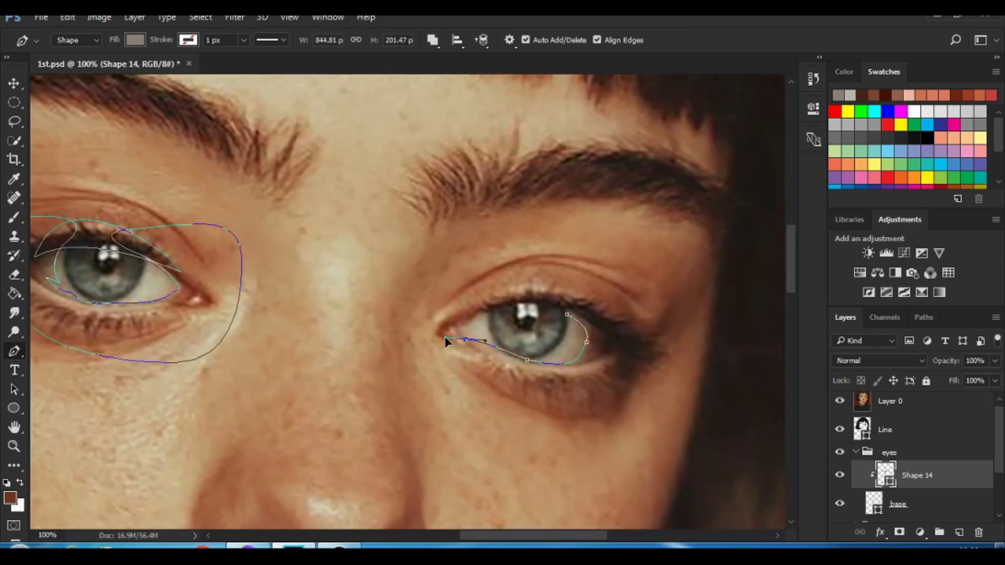
drag(656, 313, 617, 266)
drag(539, 284, 520, 303)
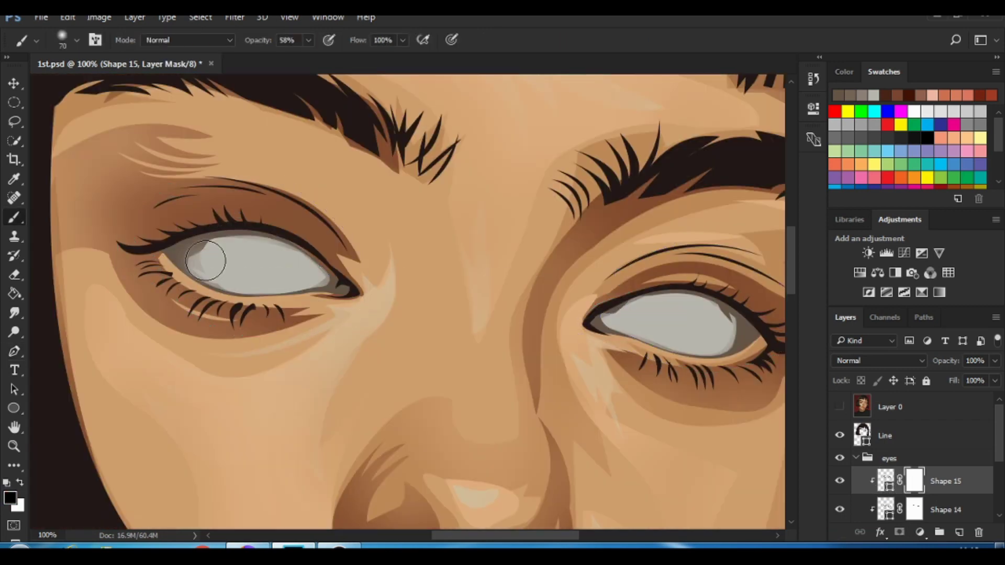
key(ctrl+alt+g)
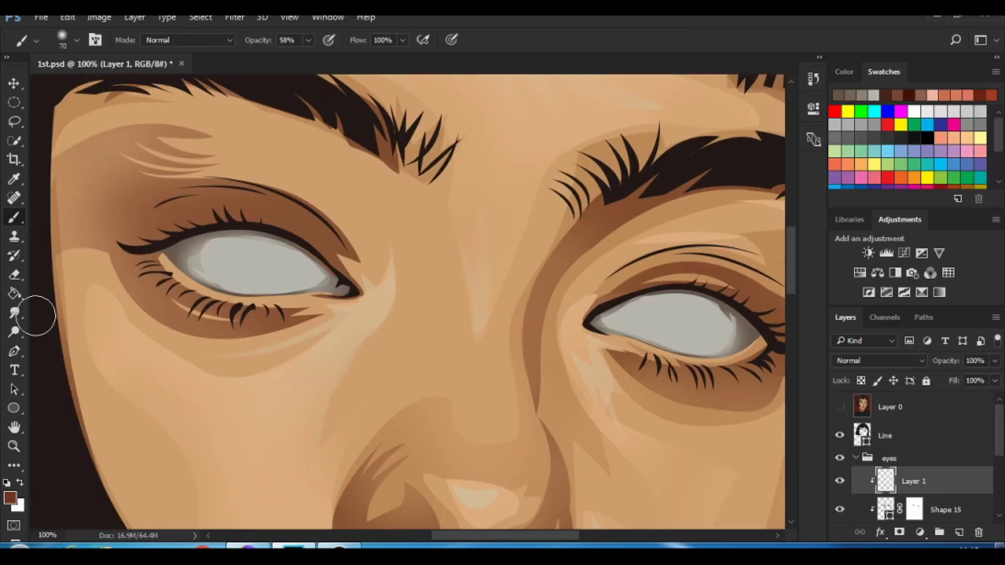
key(p)
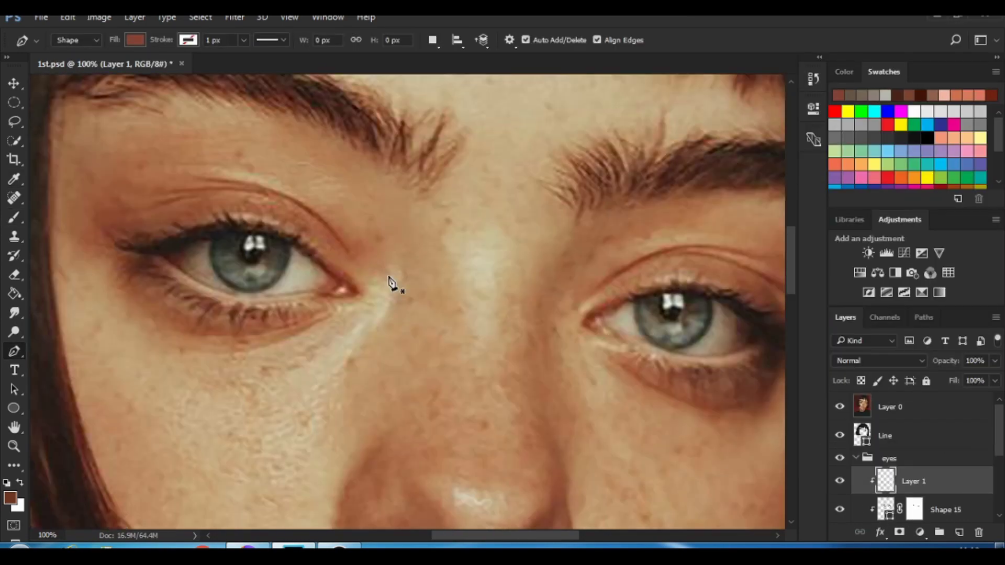
- Draw shadow shapes at the inner corners of both eyes
click(388, 291)
drag(307, 302, 296, 297)
click(323, 268)
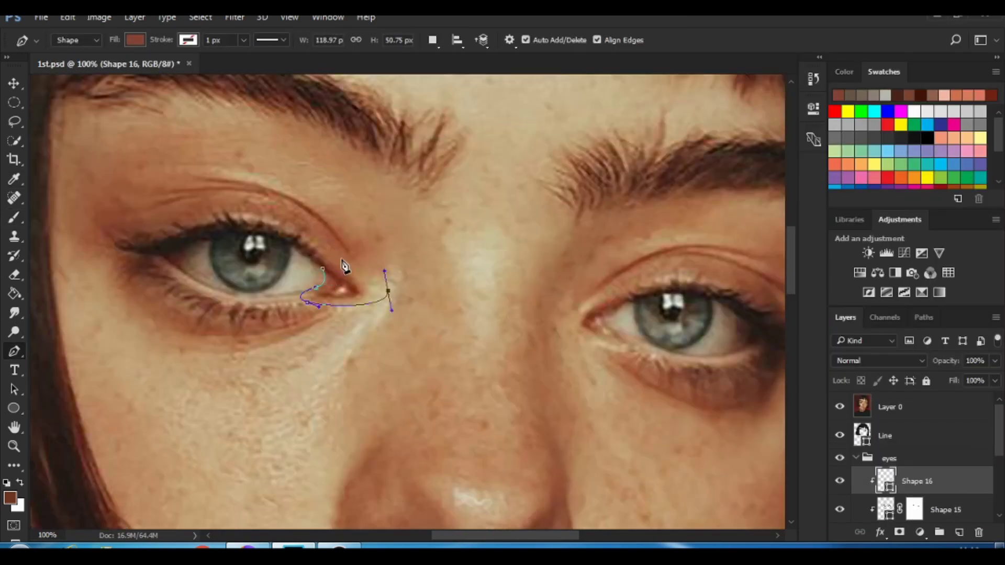
drag(388, 291, 392, 309)
click(737, 304)
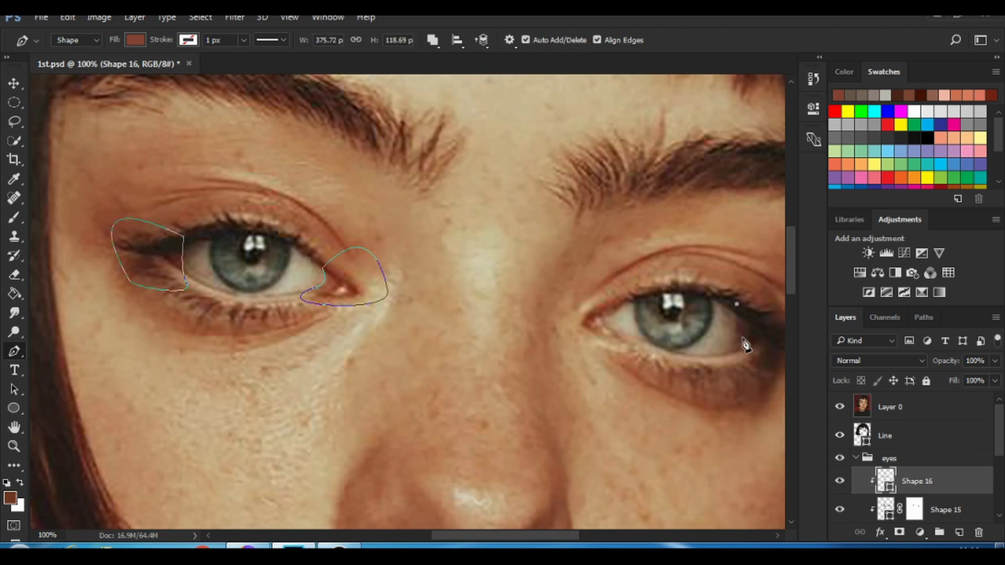
drag(730, 357, 775, 340)
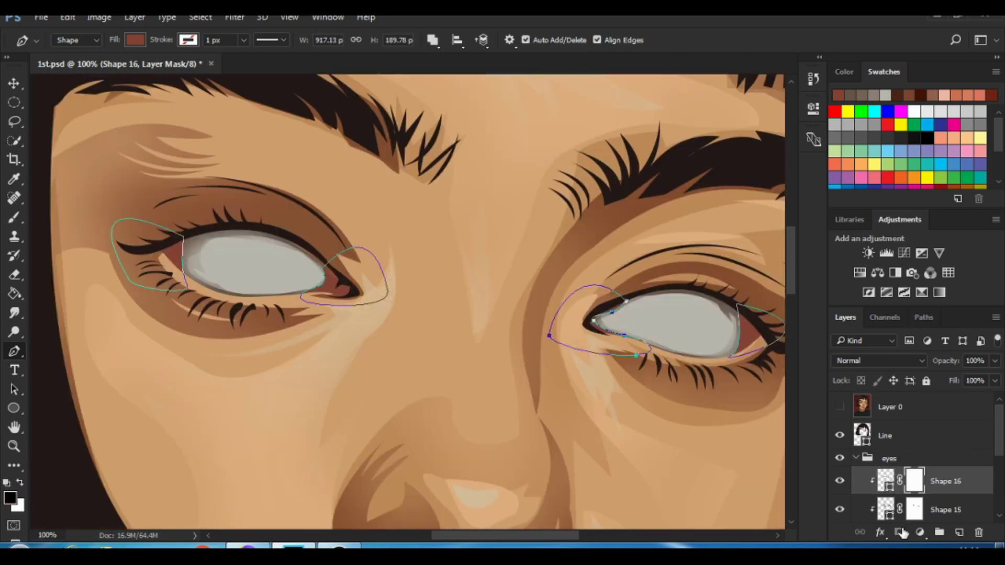
- On a new layer above Shape 16, outline the shadow under the right eye
click(960, 533)
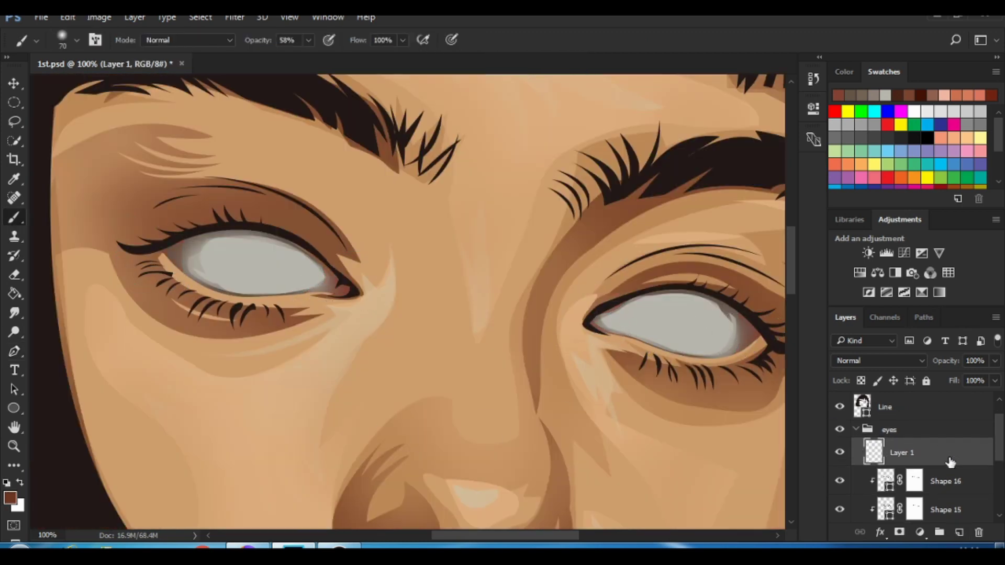
key(p)
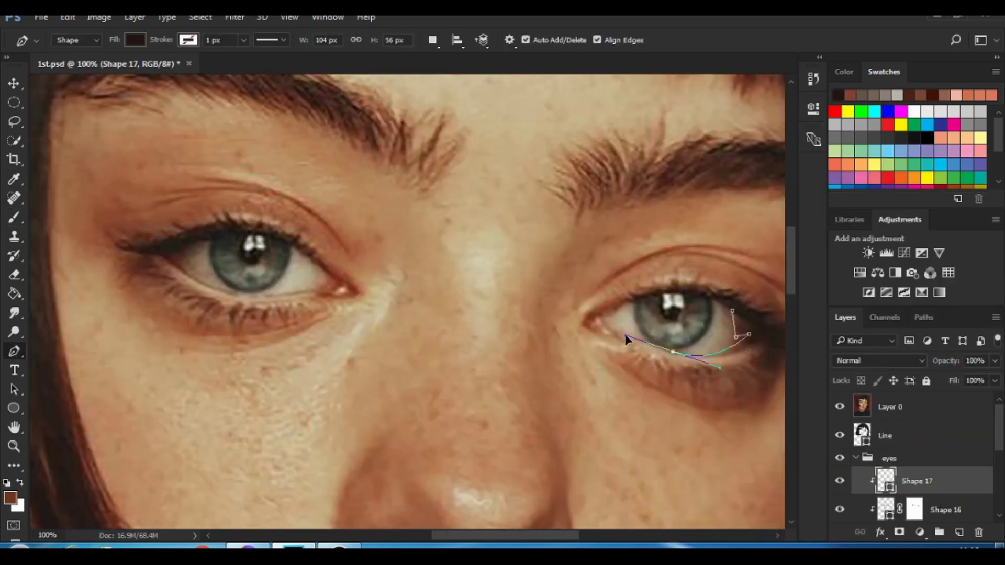
click(655, 357)
click(733, 383)
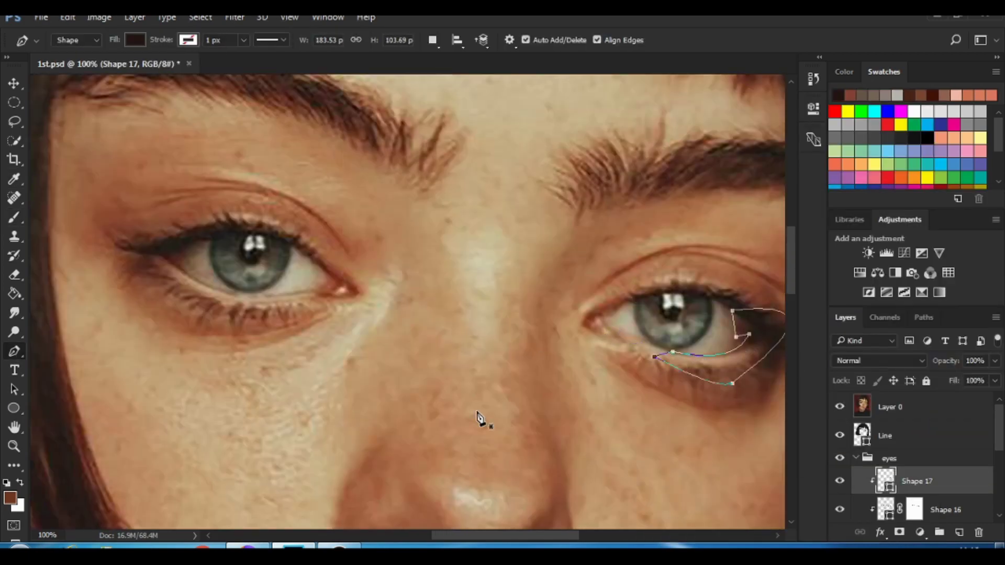
click(432, 40)
click(475, 73)
- Add a combined shadow shape wrapping around the left eye's lids and outer corner
click(321, 290)
click(303, 287)
click(292, 291)
click(279, 298)
mouse_move(186, 271)
mouse_down()
mouse_move(139, 234)
mouse_move(121, 241)
mouse_up()
click(203, 239)
click(254, 214)
drag(157, 305, 250, 328)
drag(331, 322, 339, 312)
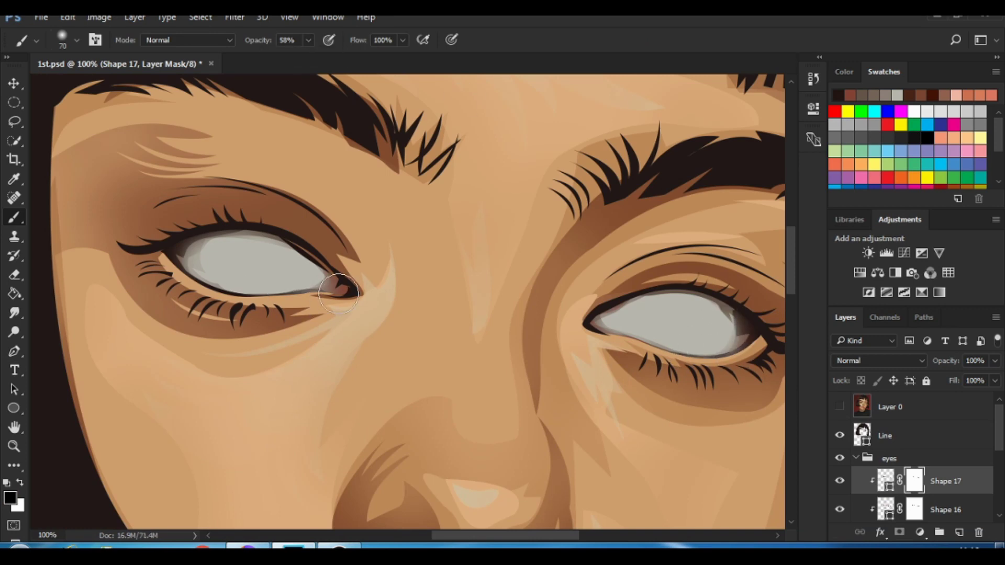
- Add a new layer above Shape 17 and draw a small dark eye-corner shape
key(ctrl+shift+alt+n)
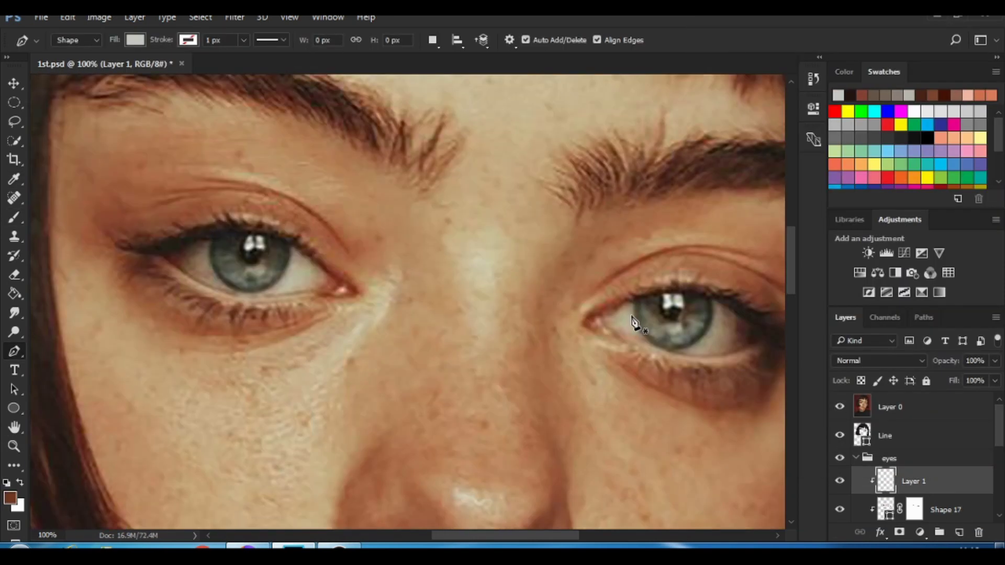
click(632, 317)
click(616, 322)
click(628, 329)
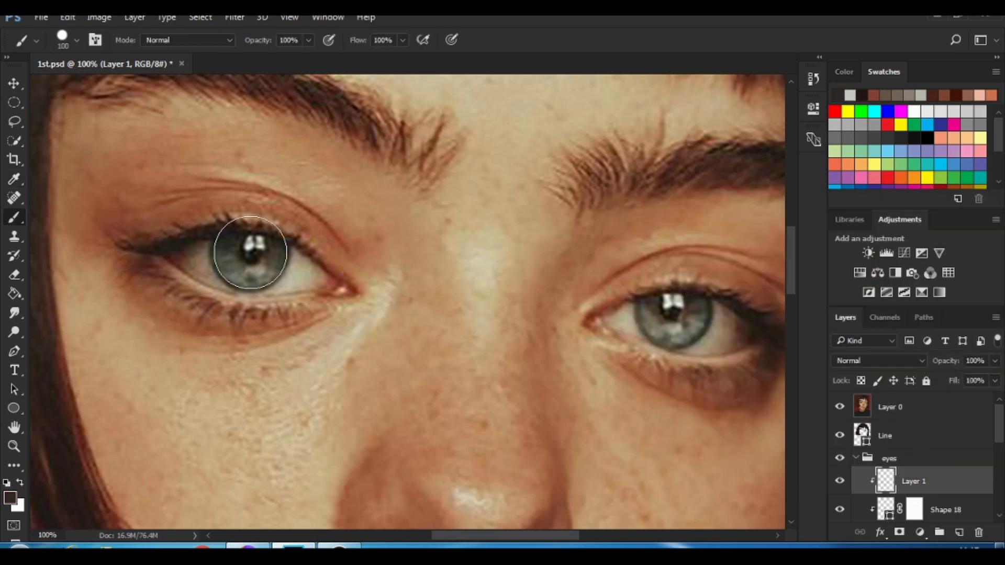
- Set the brush size to 109
click(76, 40)
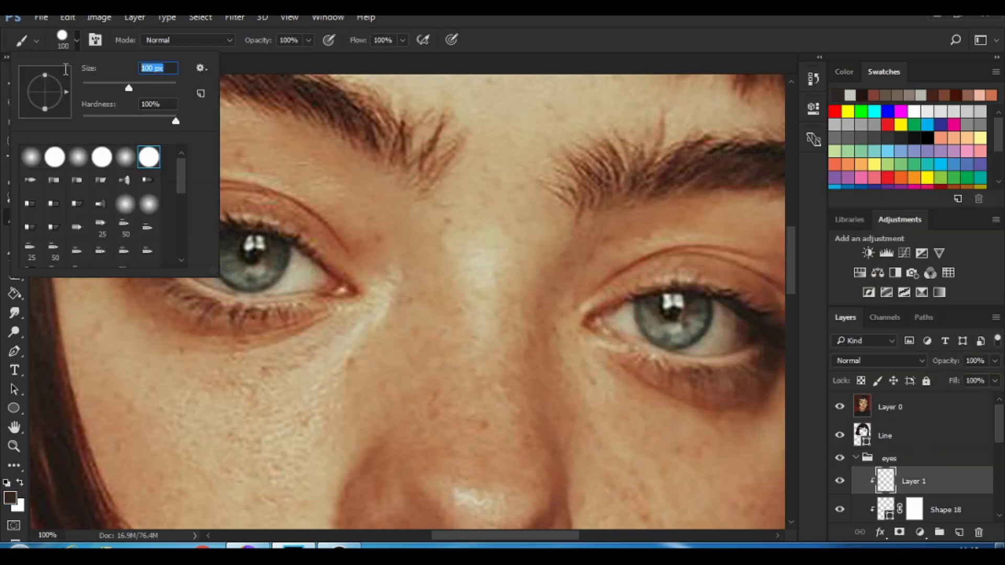
key(Return)
drag(61, 86, 61, 86)
click(77, 40)
key(Return)
click(76, 40)
key(Return)
click(76, 40)
key(Return)
click(77, 40)
key(Return)
- Draw grey iris shapes on a new clipped layer, blending the right iris through its mask
click(960, 533)
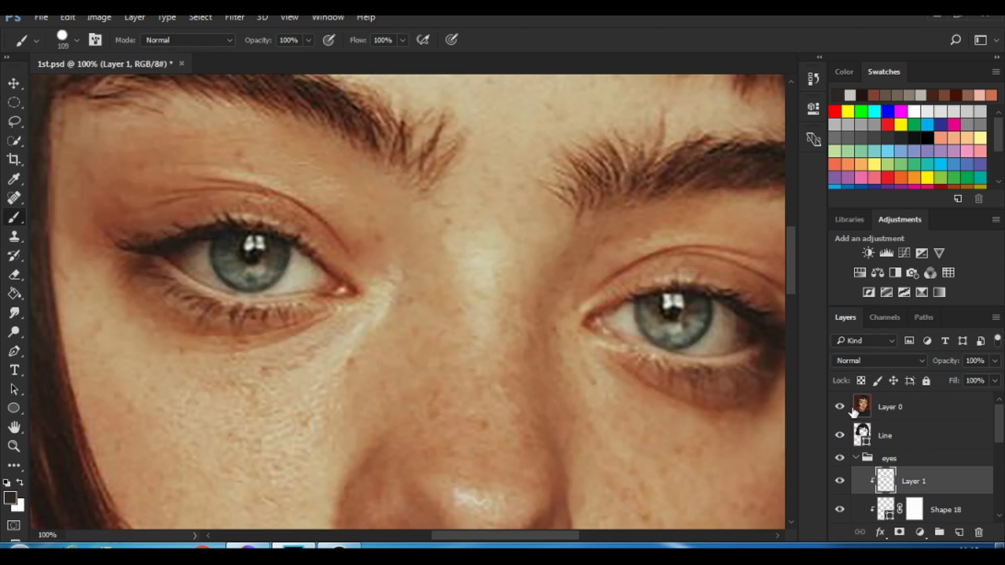
right_click(901, 461)
key(Escape)
click(15, 351)
click(135, 40)
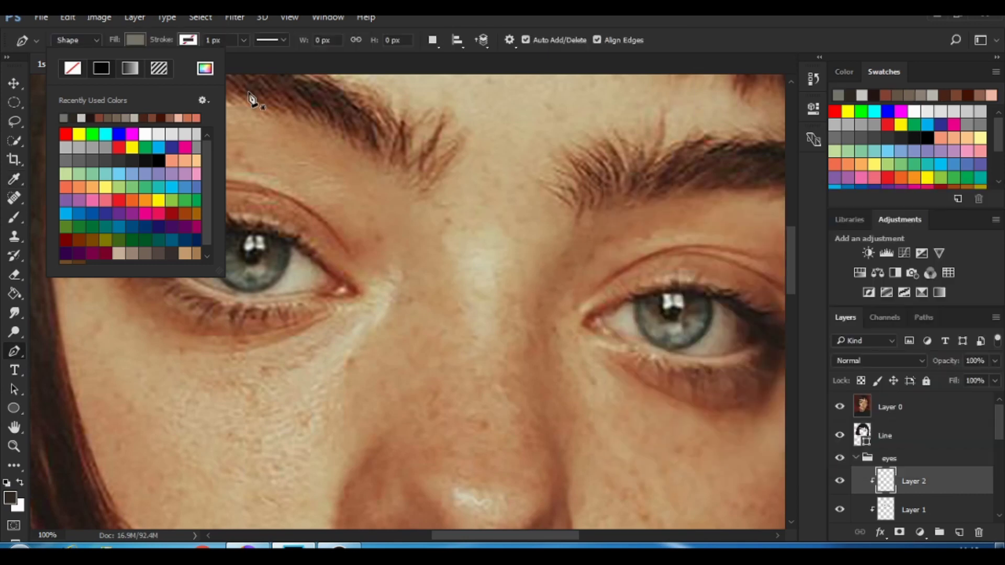
click(230, 246)
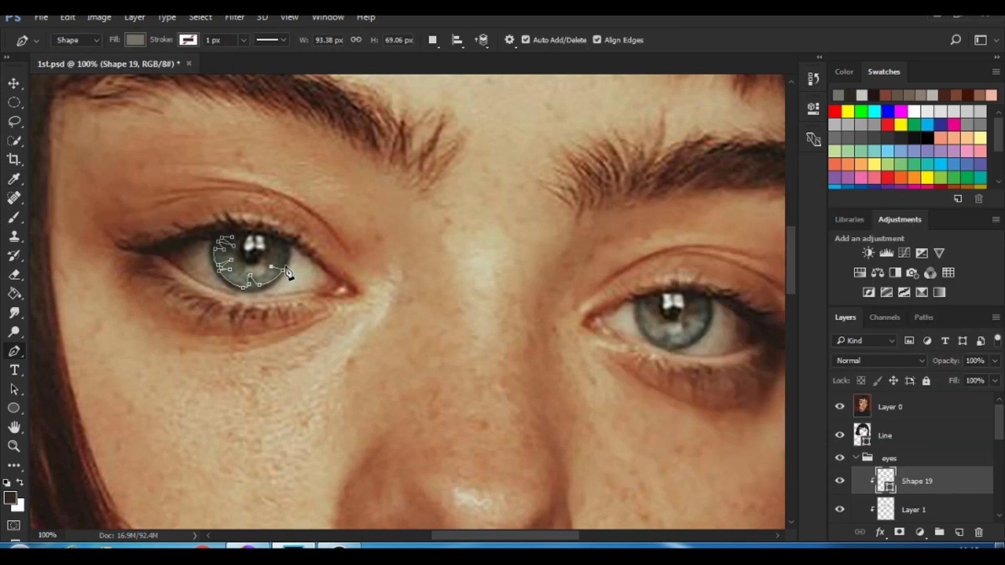
click(644, 300)
click(645, 317)
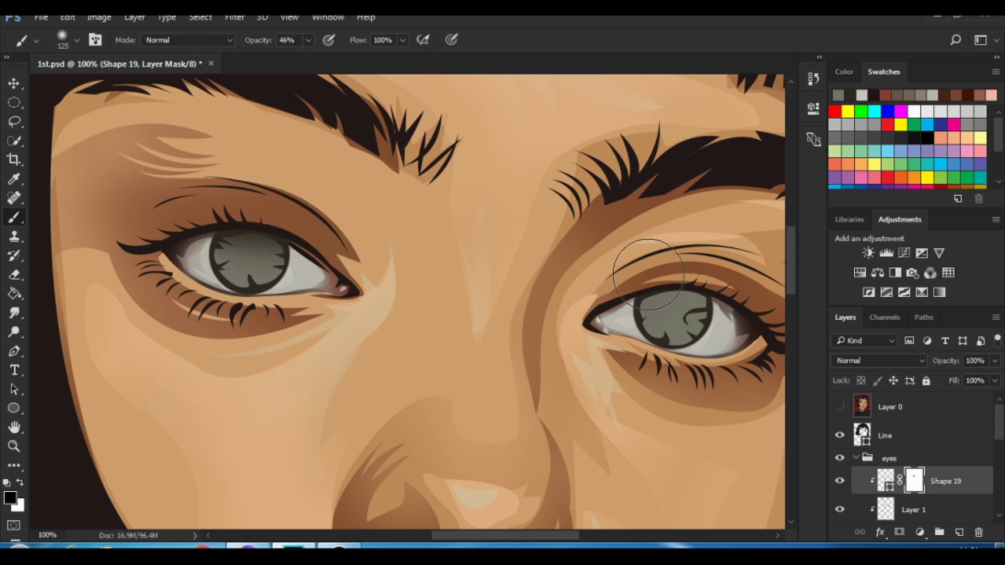
drag(636, 293, 702, 315)
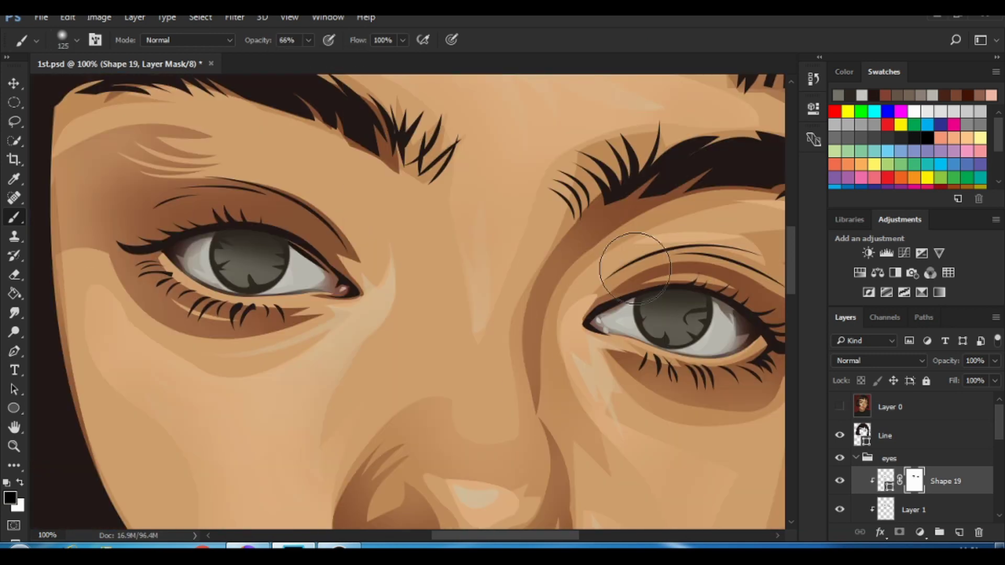
right_click(922, 482)
click(778, 287)
- Pen small grey (757467) leaf-shaped reflections around the lower iris of both eyes
key(p)
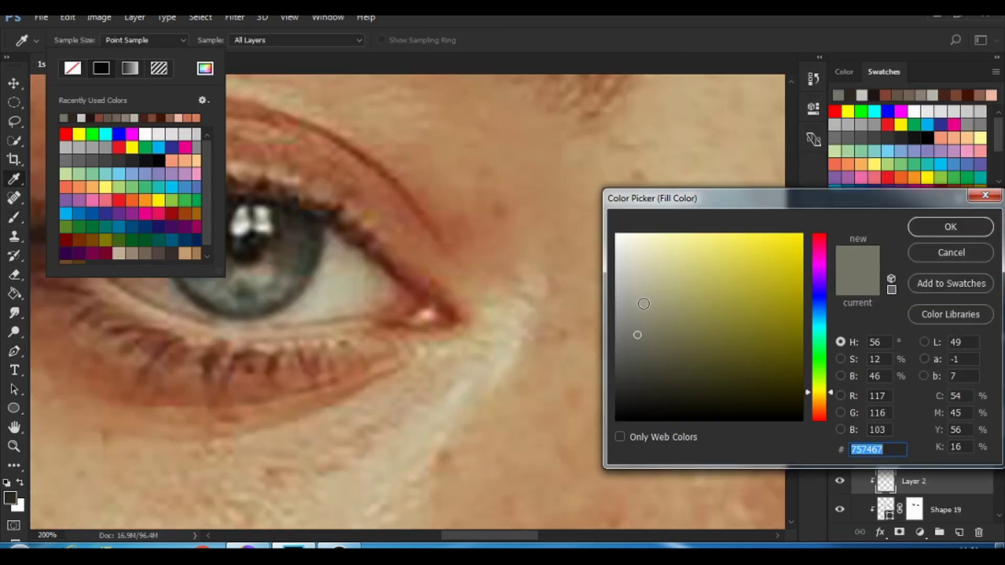
click(217, 297)
click(237, 270)
click(255, 287)
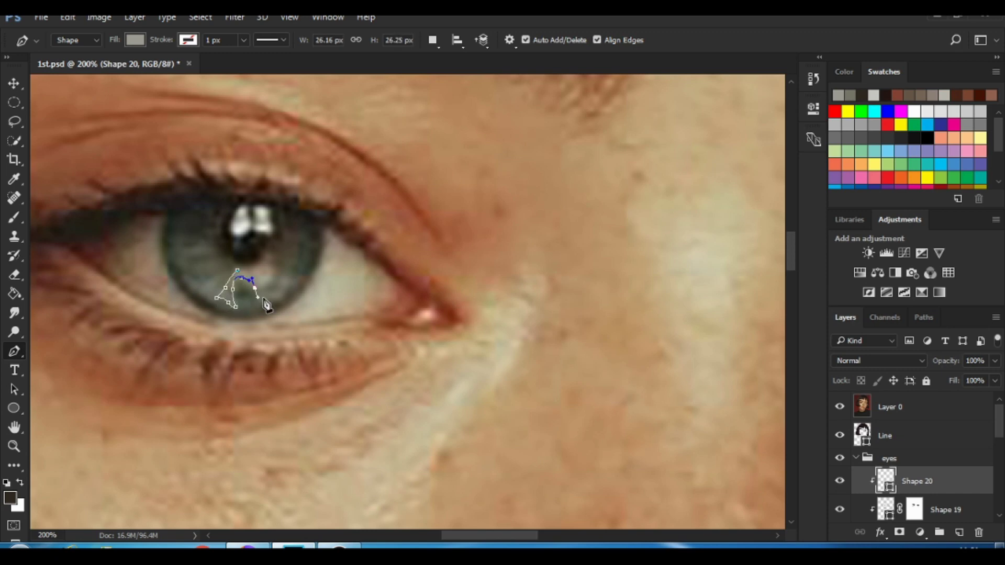
click(287, 283)
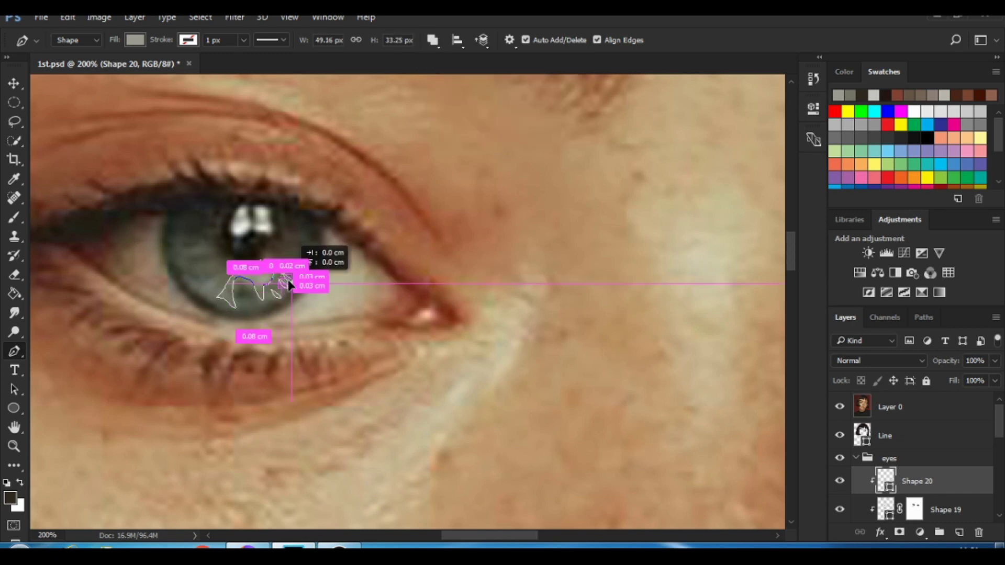
click(202, 298)
scroll(202, 251, up, 1)
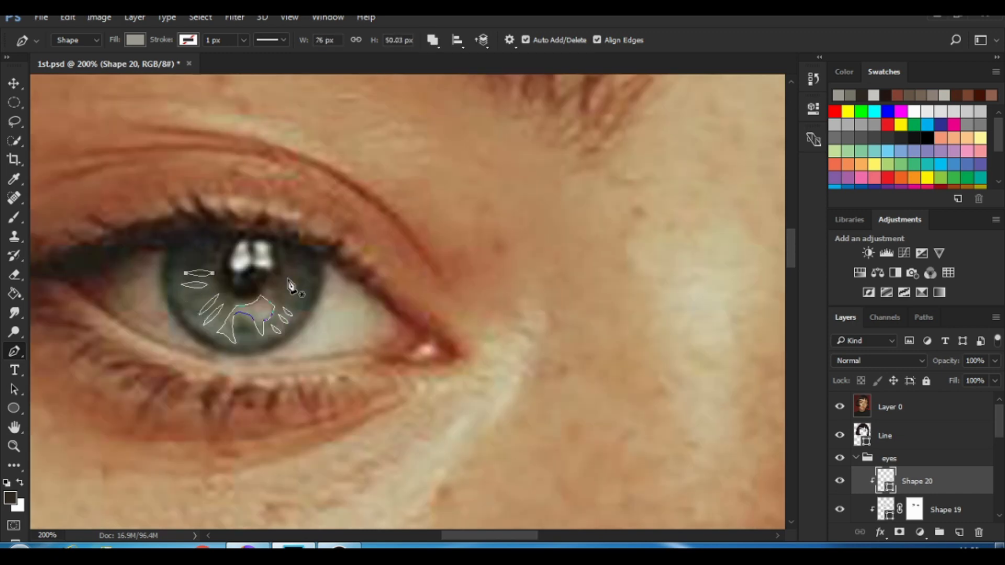
scroll(591, 283, right, 5)
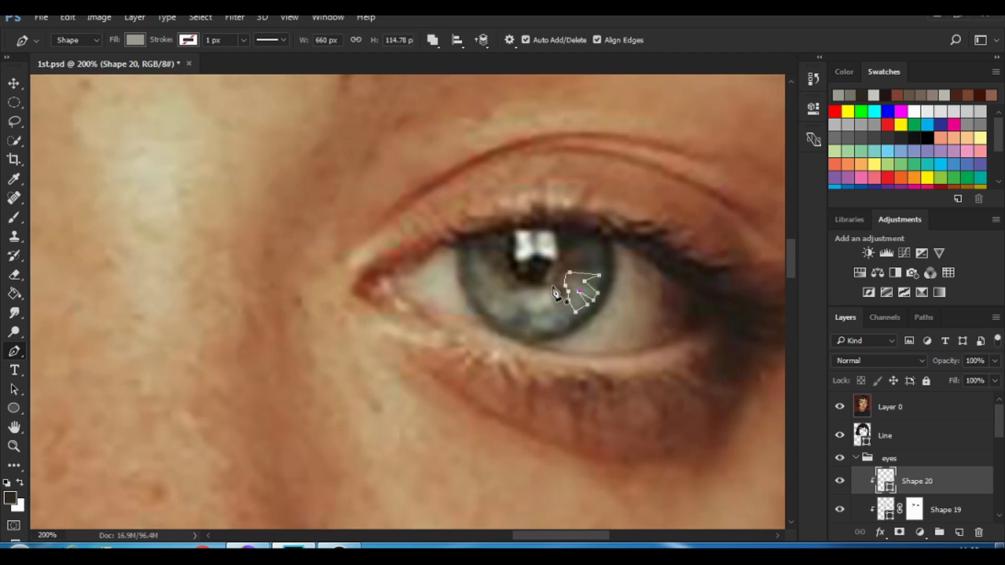
scroll(517, 300, right, 5)
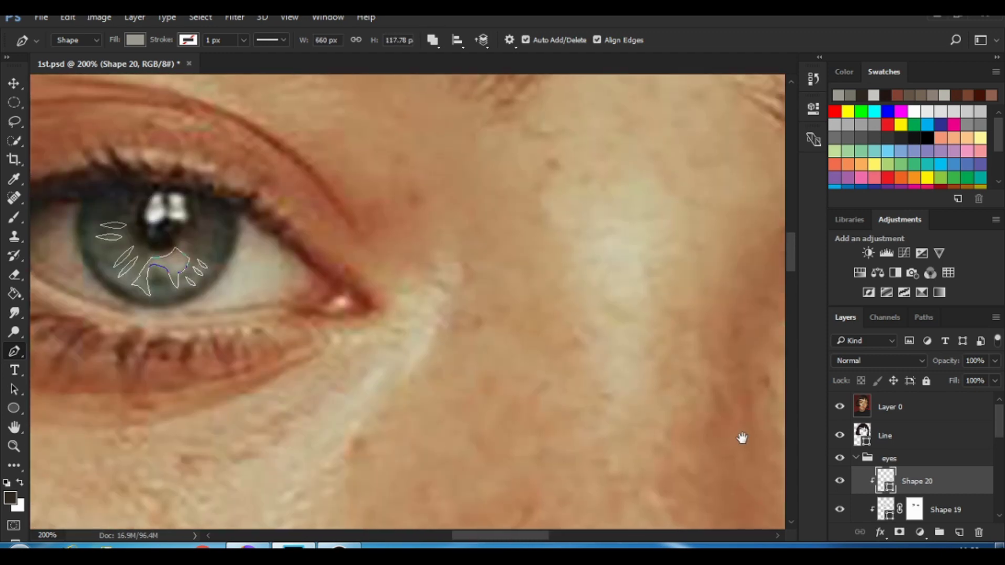
scroll(516, 299, left, 6)
click(631, 321)
- Mask Shape 20 and add a new clipped layer for painting the pupils
click(839, 406)
key(z)
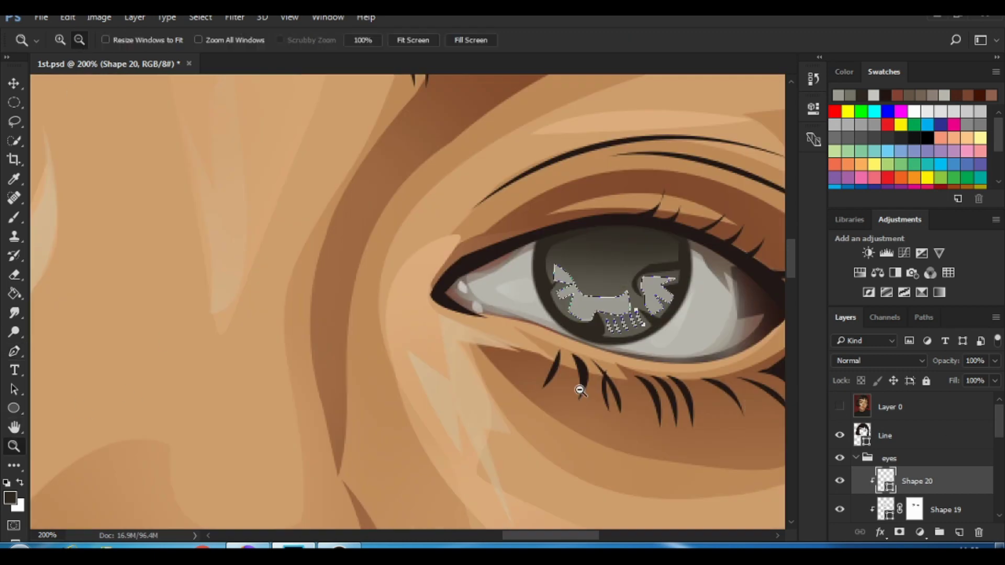
key(ctrl+minus)
key(ctrl+minus)
key(b)
click(899, 532)
scroll(576, 393, down, 2)
right_click(921, 481)
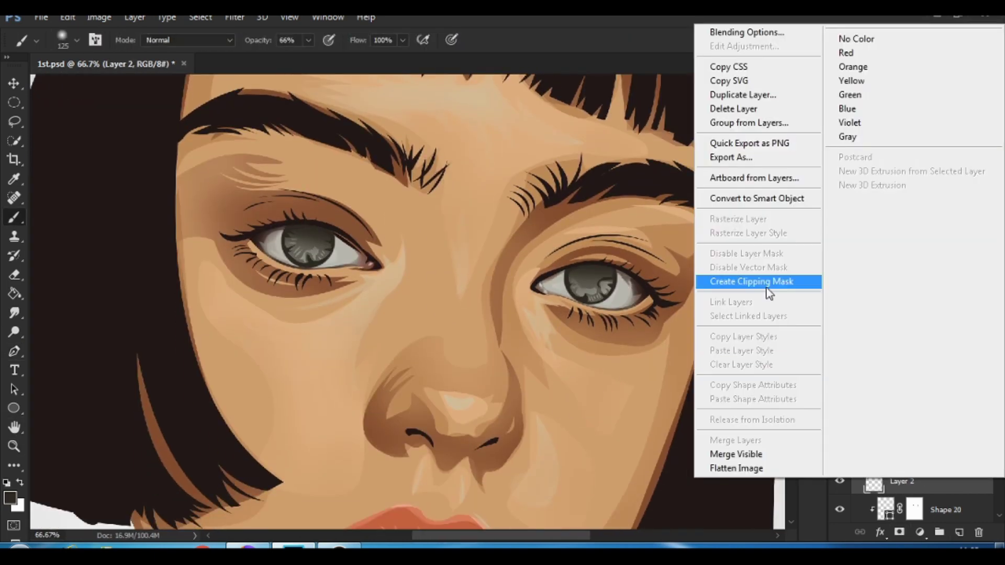
click(765, 280)
right_click(52, 78)
key(0)
- Paint dark pupils with a size-34 brush and place Layer 3 below Layer 2
click(10, 497)
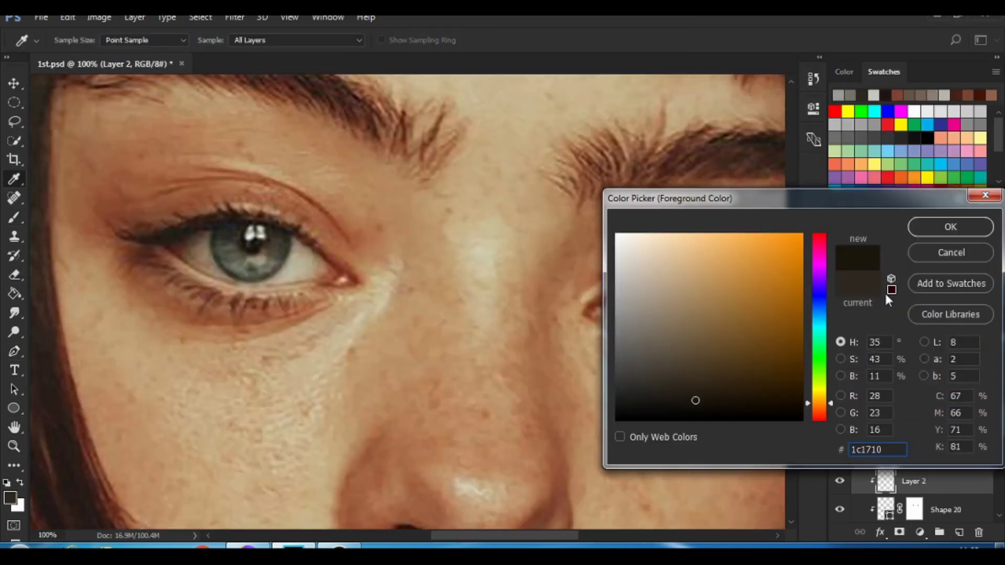
click(949, 224)
key(bracketleft)
key(bracketleft)
key(bracketleft)
click(76, 40)
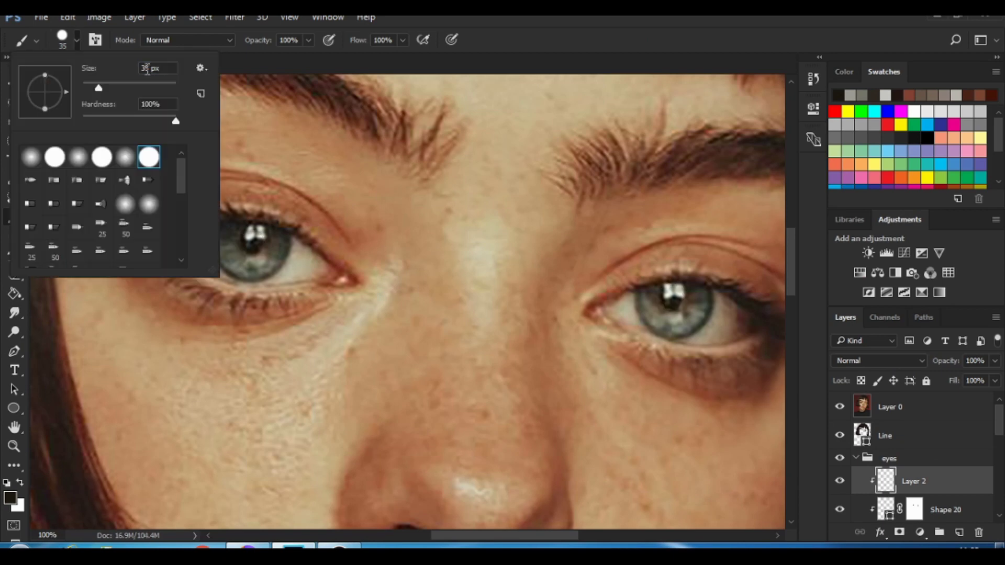
key(Return)
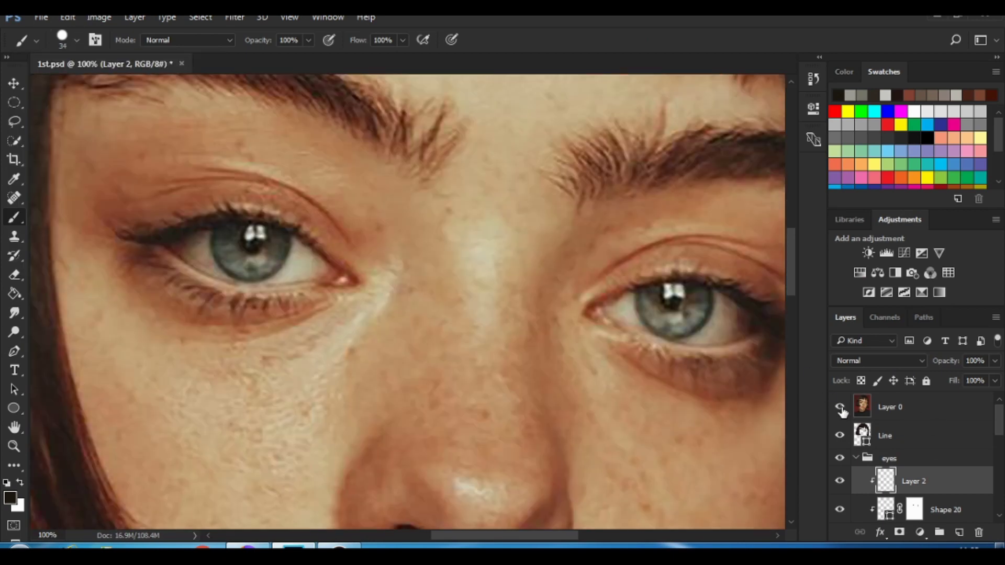
click(960, 533)
click(840, 406)
mouse_move(887, 469)
mouse_down()
mouse_move(916, 485)
mouse_move(915, 519)
mouse_up()
click(840, 407)
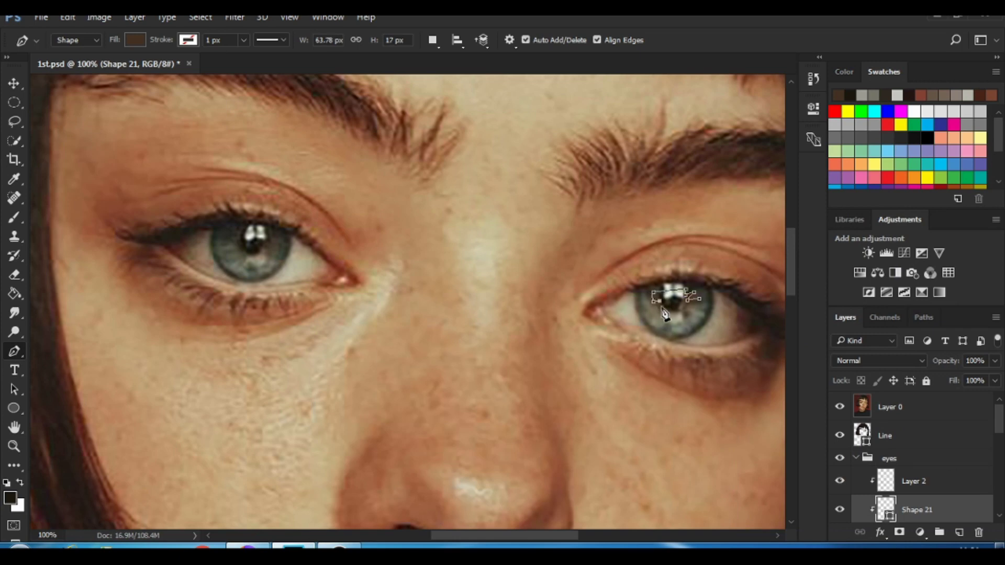
- Dab light grey scatter-brush speckles onto the irises
click(432, 40)
click(507, 84)
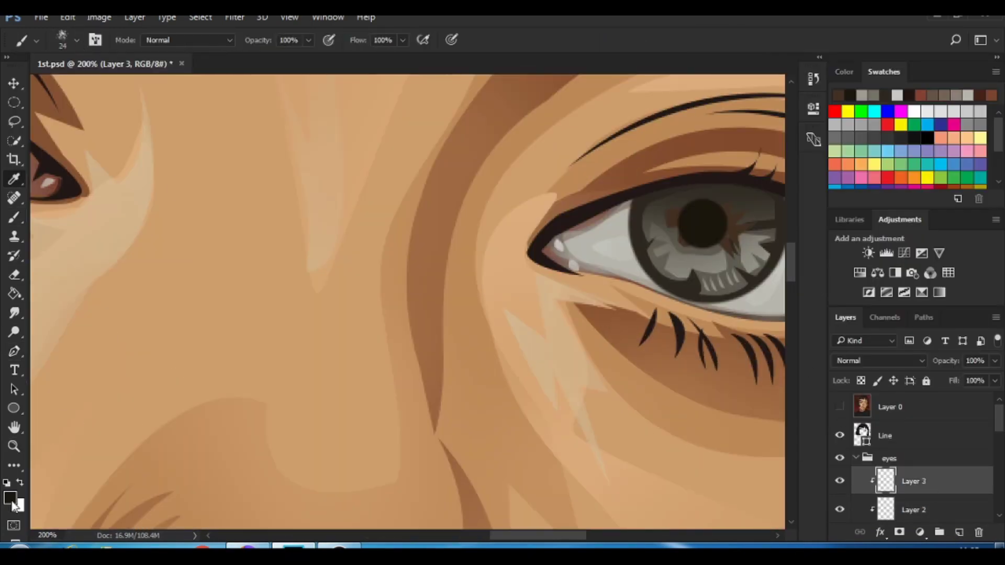
click(10, 498)
click(312, 173)
click(607, 120)
mouse_move(675, 220)
mouse_down()
mouse_move(714, 234)
mouse_move(655, 241)
mouse_up()
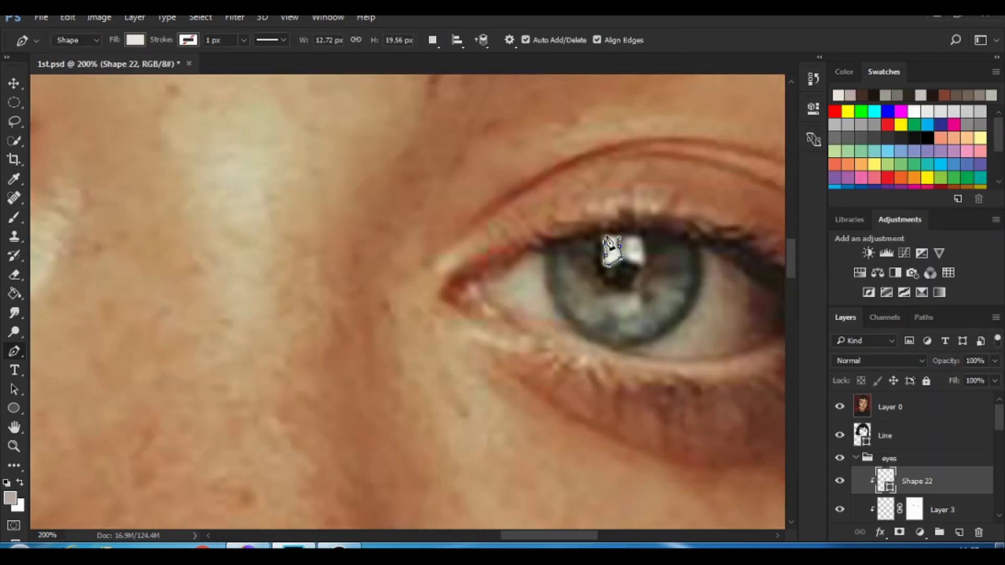
- Pen pale b8aaa3 catchlight highlights into both eyes
click(628, 257)
drag(649, 260, 611, 336)
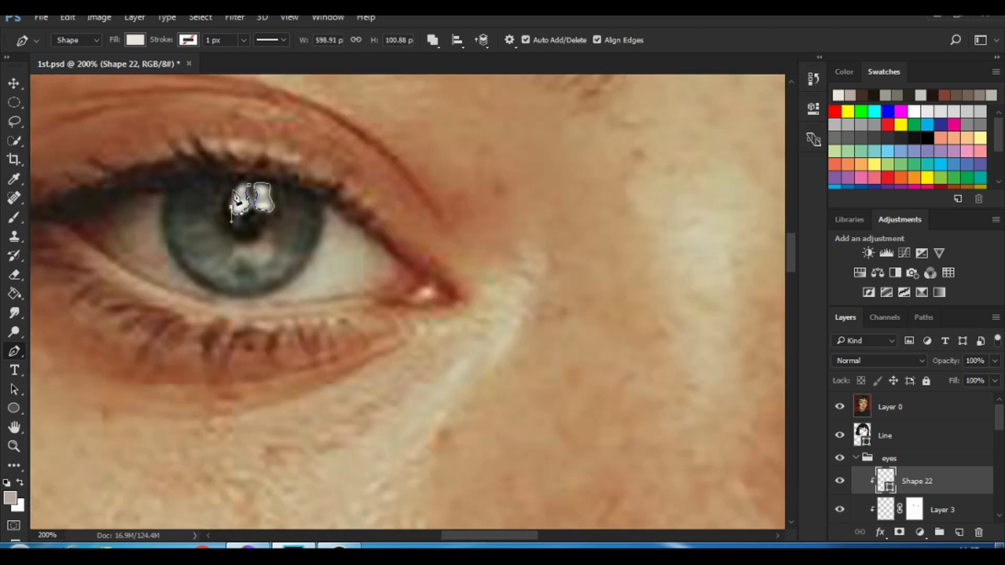
scroll(456, 289, right, 10)
scroll(456, 289, right, 10)
- Hide the reference photo, review the whole face, and select the Shape 20 and 19 masks
key(z)
click(840, 407)
key(ctrl+minus)
key(ctrl+minus)
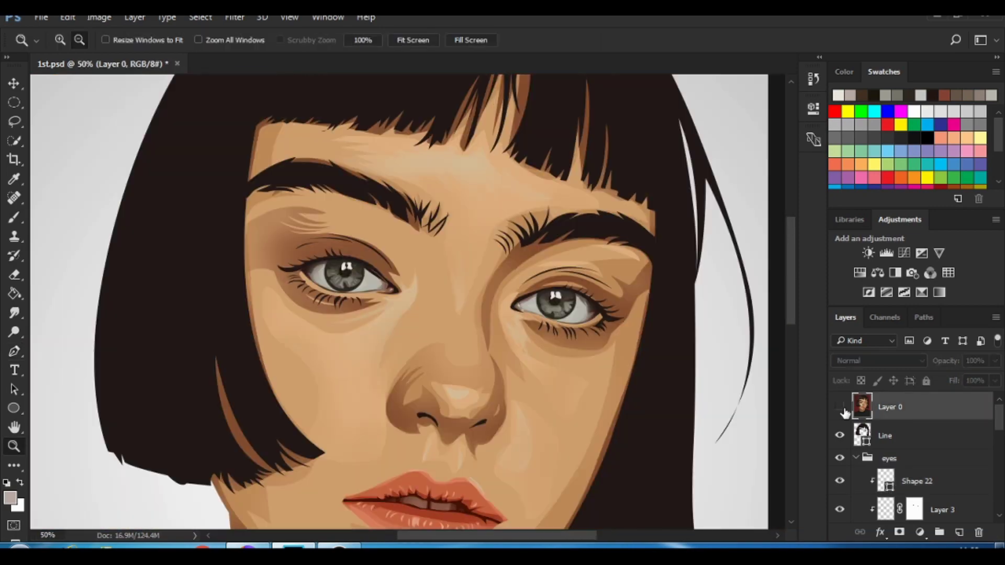
key(ctrl+minus)
key(ctrl+minus)
key(ctrl+minus)
key(ctrl+plus)
key(ctrl+plus)
key(ctrl+plus)
scroll(921, 461, down, 3)
click(914, 481)
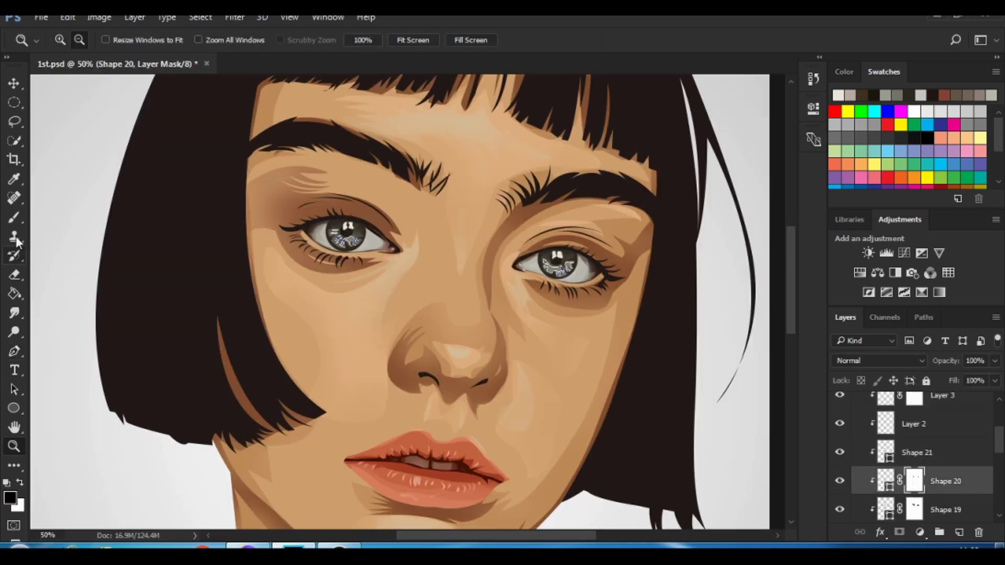
click(14, 217)
- Soften the iris reflection masks, including Shape 22, with a 25% opacity soft brush
key(alt+bracketleft)
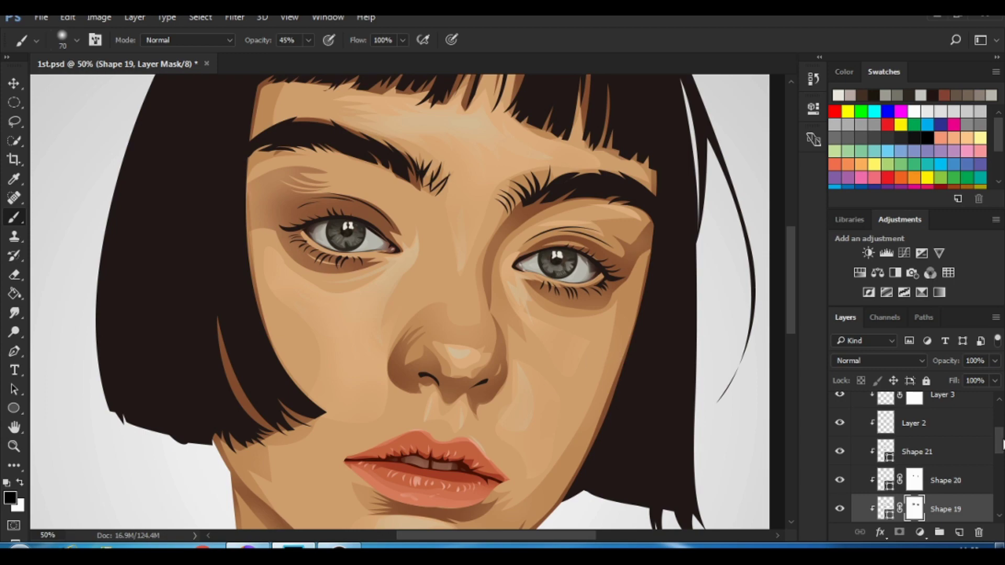
key(alt+bracketright)
key(alt+bracketright)
key(alt+bracketright)
key(2)
key(5)
scroll(388, 202, down, 2)
scroll(922, 451, up, 3)
click(840, 407)
click(840, 406)
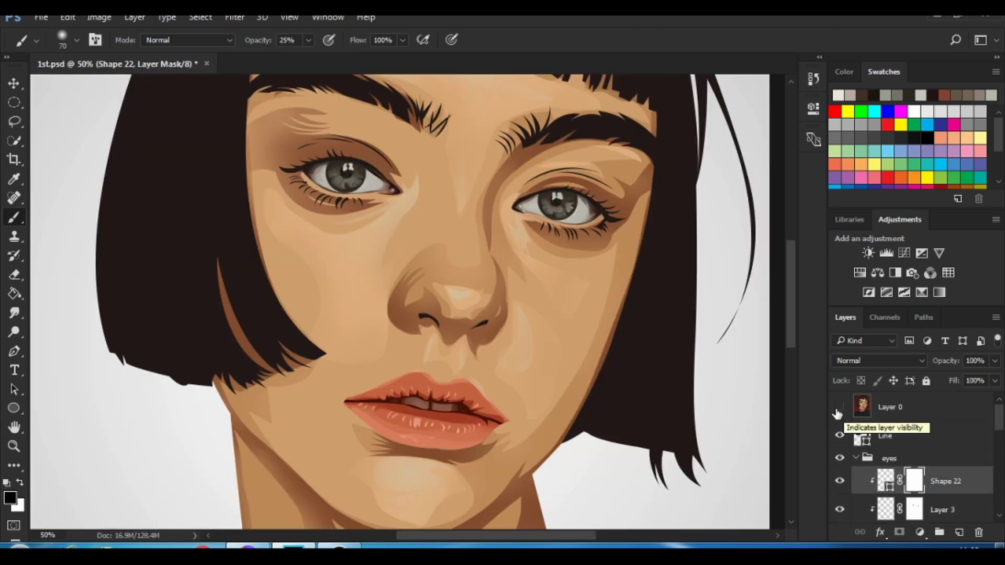
- Collapse the eyes group and add a new empty Layer 4 above it
key(z)
key(ctrl+minus)
key(ctrl+minus)
click(857, 458)
scroll(911, 469, down, 1)
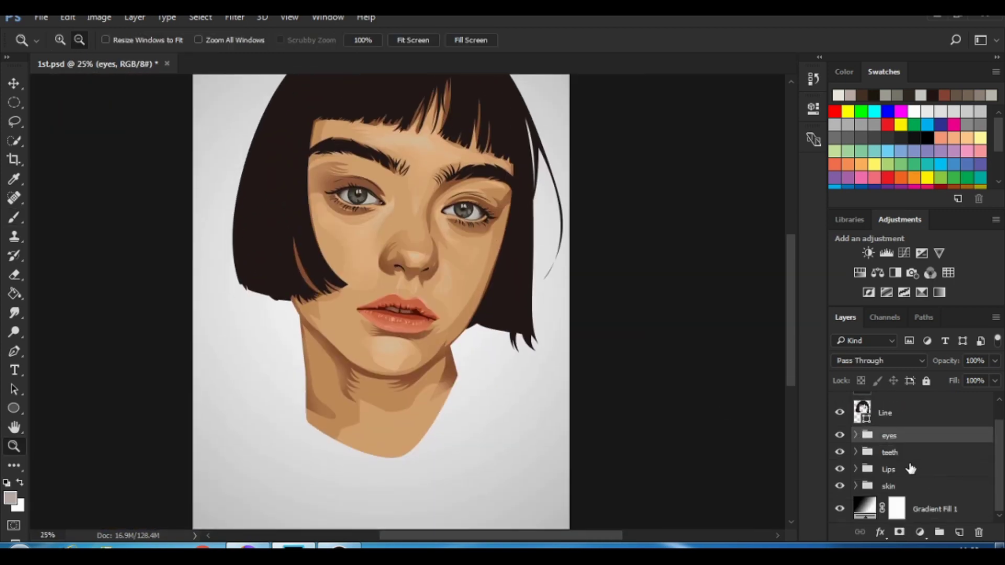
key(ctrl+plus)
scroll(911, 469, up, 1)
key(ctrl+shift+alt+n)
- With the reference photo shown, set the Pen shape fill to brown #99533b
key(p)
click(840, 407)
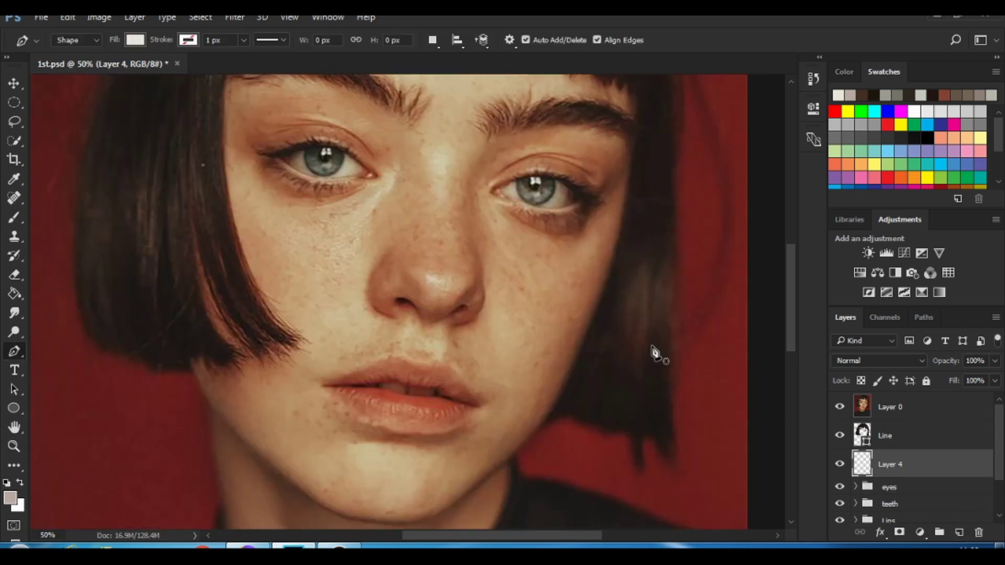
key(i)
key(p)
click(136, 39)
click(205, 68)
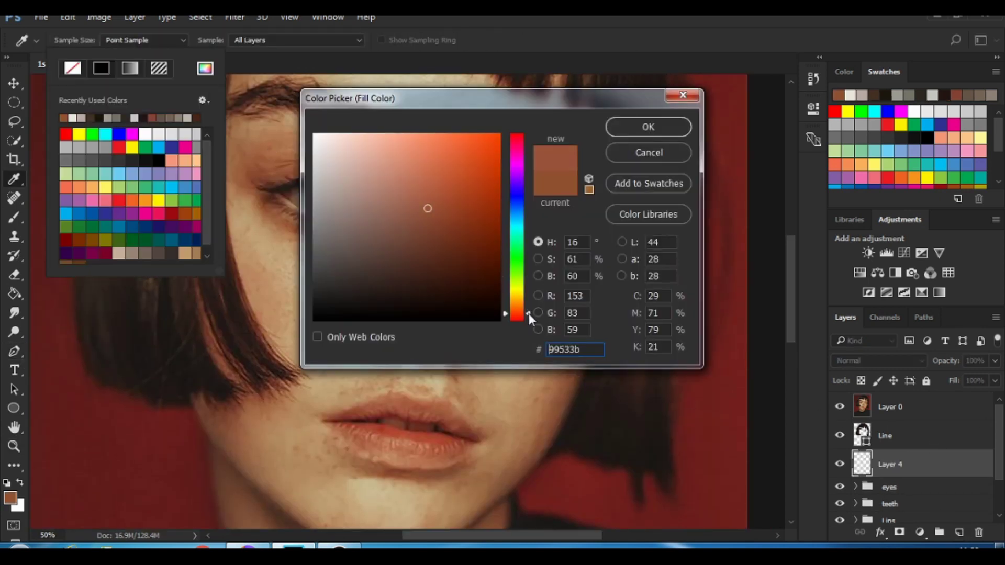
key(Return)
scroll(398, 303, up, 2)
- Trace the brown shadow outline around the eye socket, over the eyelid and under the lid
click(377, 299)
drag(283, 273, 332, 245)
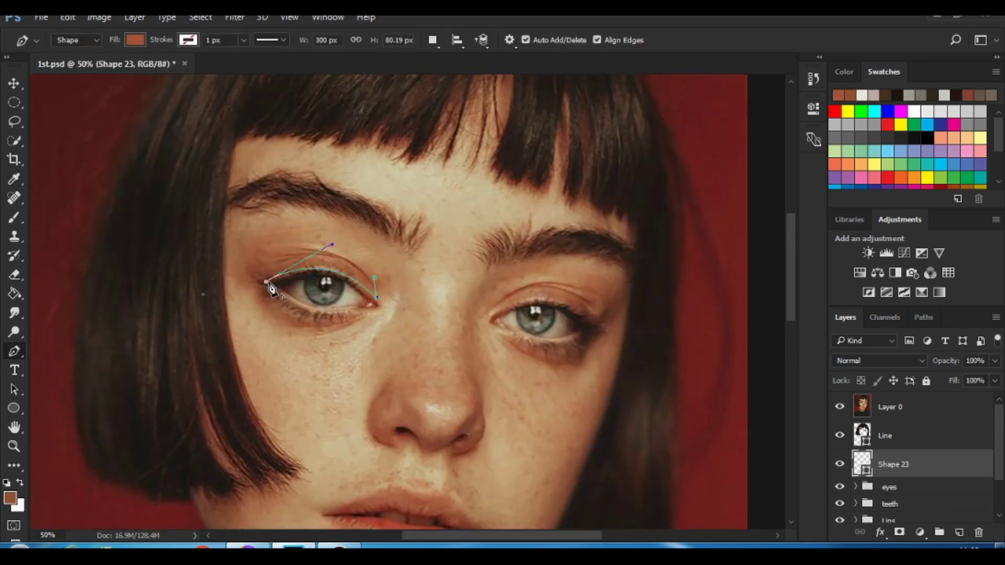
mouse_move(365, 313)
mouse_down()
mouse_move(307, 309)
mouse_move(313, 355)
mouse_up()
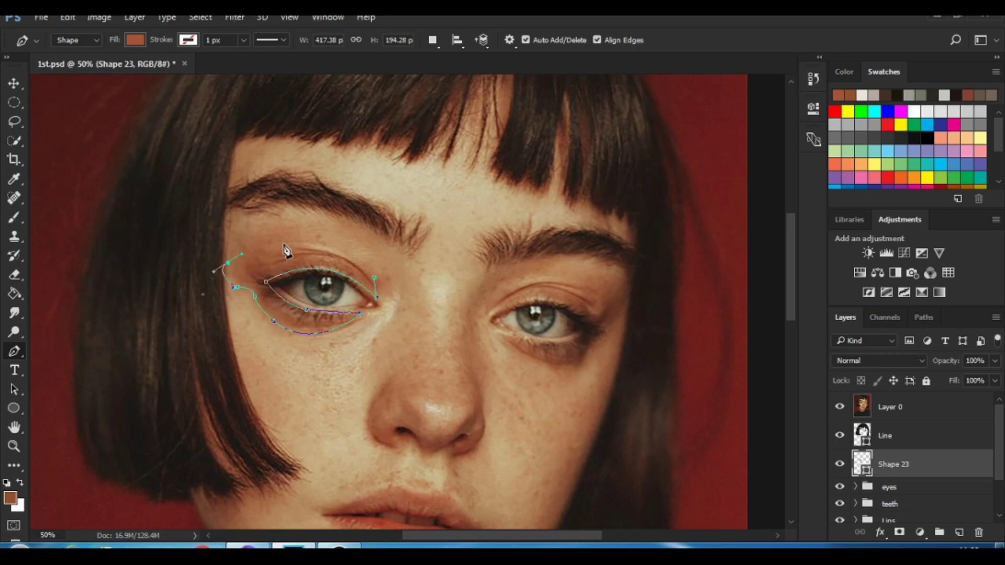
drag(377, 298, 377, 288)
scroll(425, 301, down, 3)
- Extend the Shape 23 shadow beside the nose, down the cheek and up the face side
click(466, 294)
drag(466, 360, 460, 383)
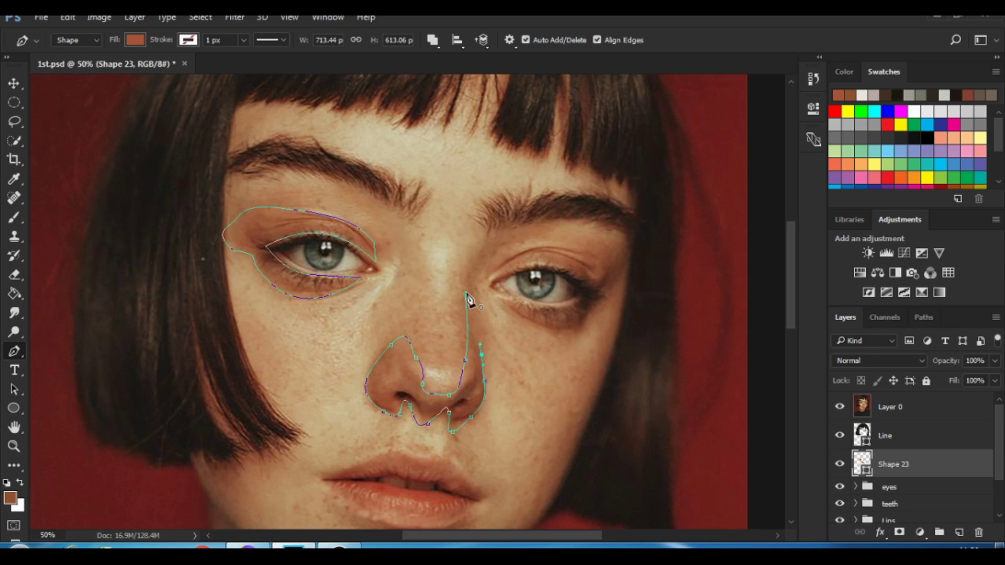
click(591, 331)
scroll(576, 367, down, 3)
click(634, 162)
scroll(602, 262, up, 3)
click(585, 251)
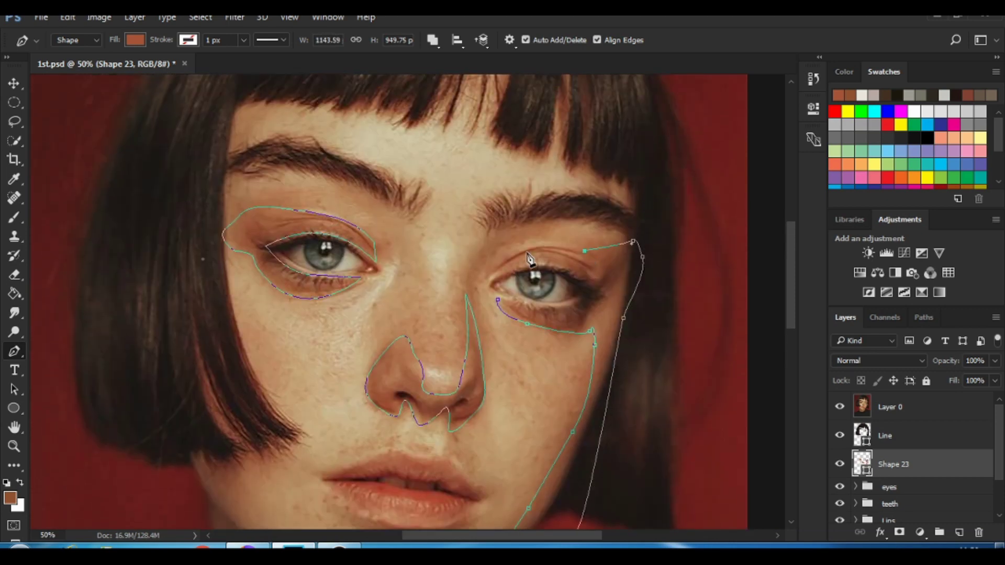
click(481, 276)
- Add a layer mask to Shape 23 and move it into the skin group
click(839, 407)
key(z)
key(ctrl+minus)
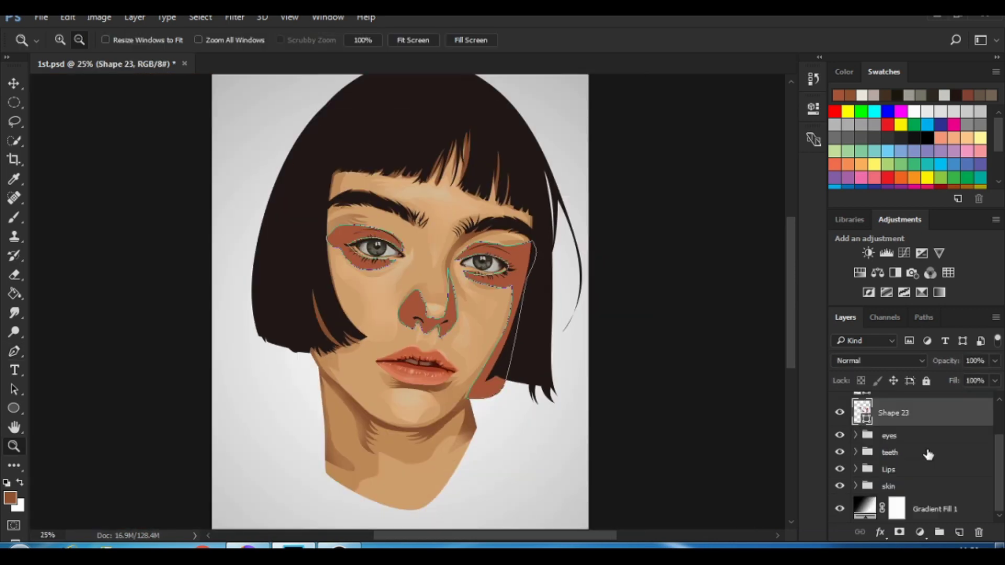
right_click(909, 418)
key(Escape)
click(900, 532)
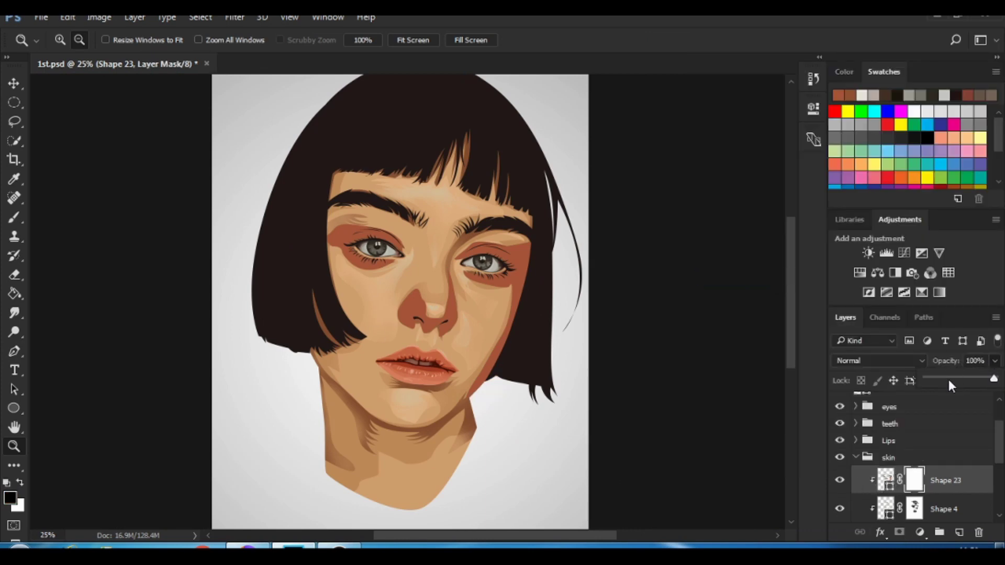
click(385, 315)
key(b)
key(ctrl+bracketleft)
- Lower the Shape 23 shadow layer to 49% opacity and select its mask for softening
key(ctrl+bracketleft)
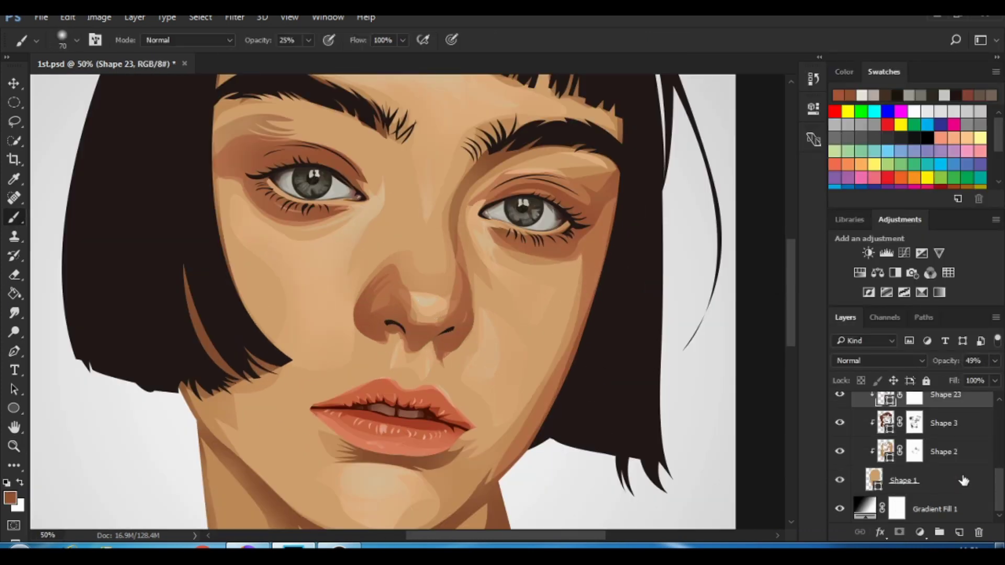
key(ctrl+bracketleft)
key(ctrl+bracketleft)
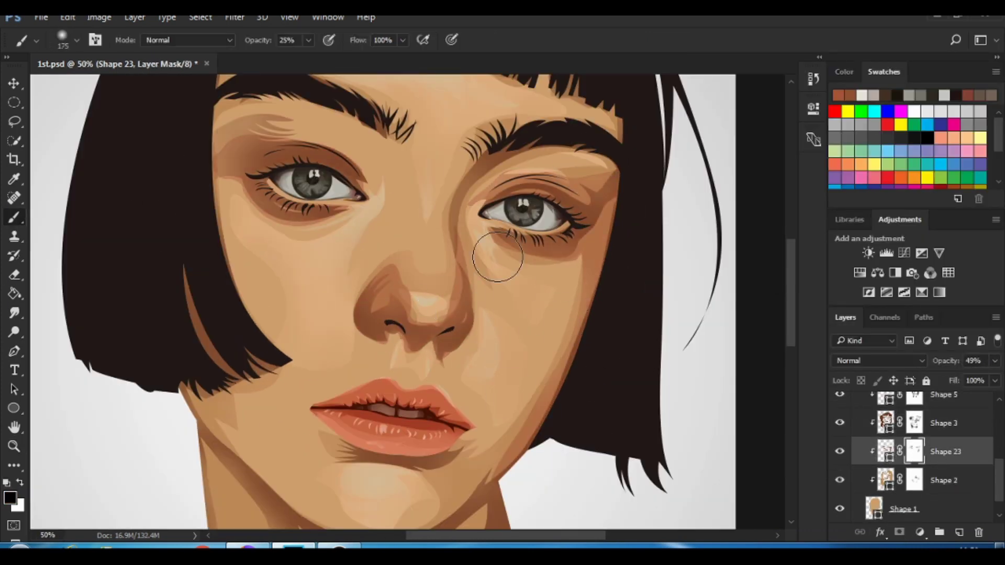
scroll(419, 272, up, 3)
click(915, 485)
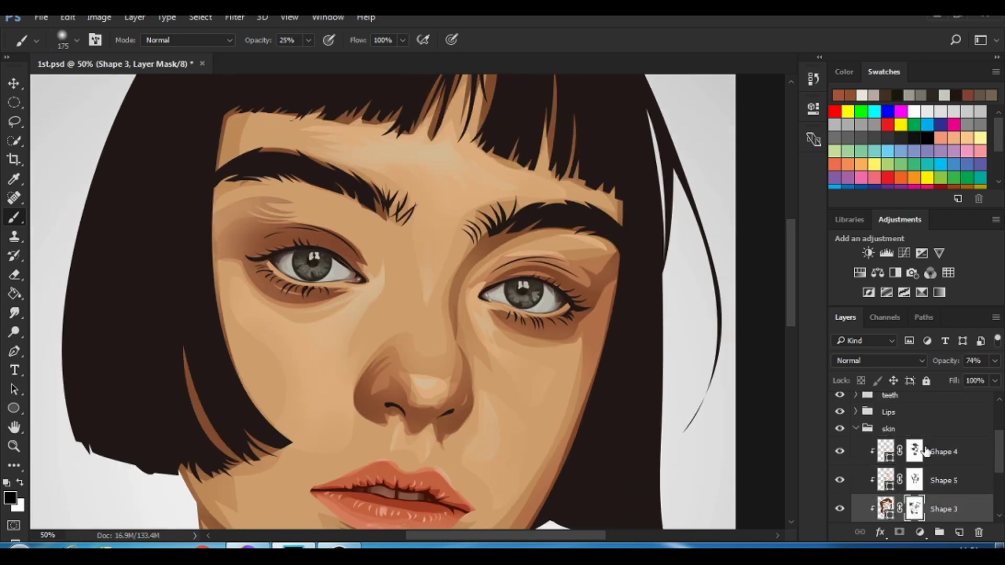
key(5)
key(4)
click(879, 458)
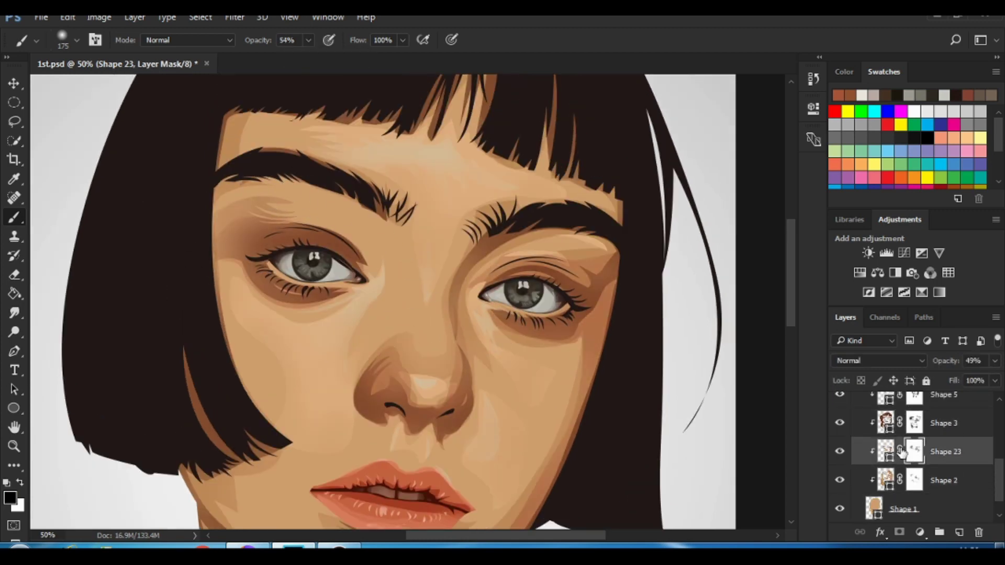
- Soften the Shape 3 mask, compare against the reference photo, and return to Shape 23
scroll(453, 347, down, 2)
key(alt+bracketright)
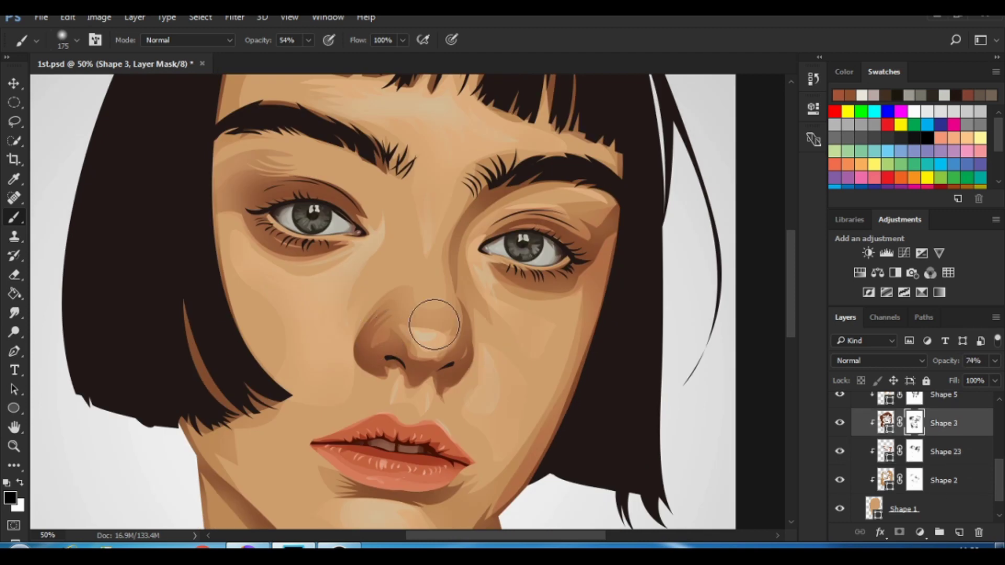
scroll(911, 456, up, 5)
click(840, 407)
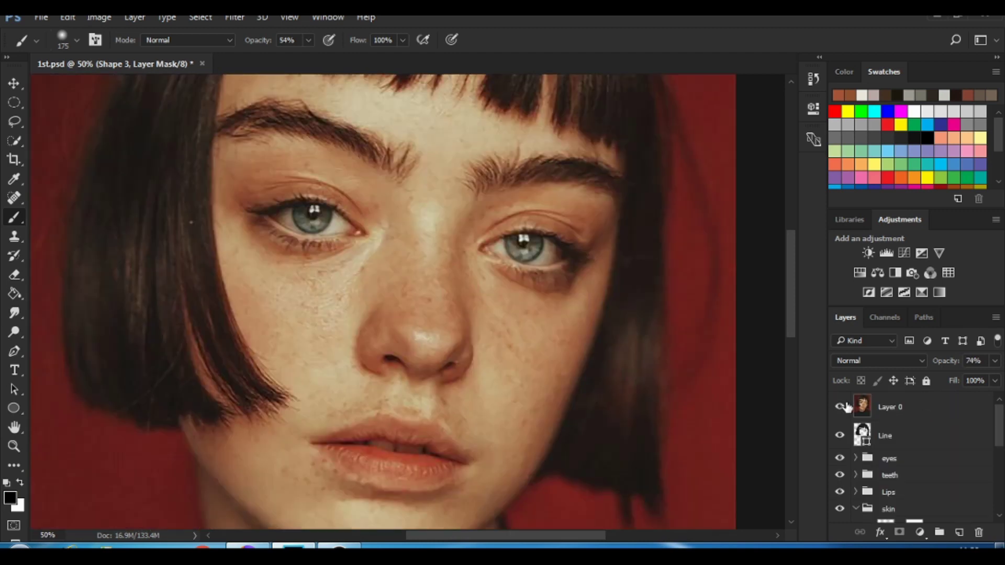
scroll(527, 321, down, 3)
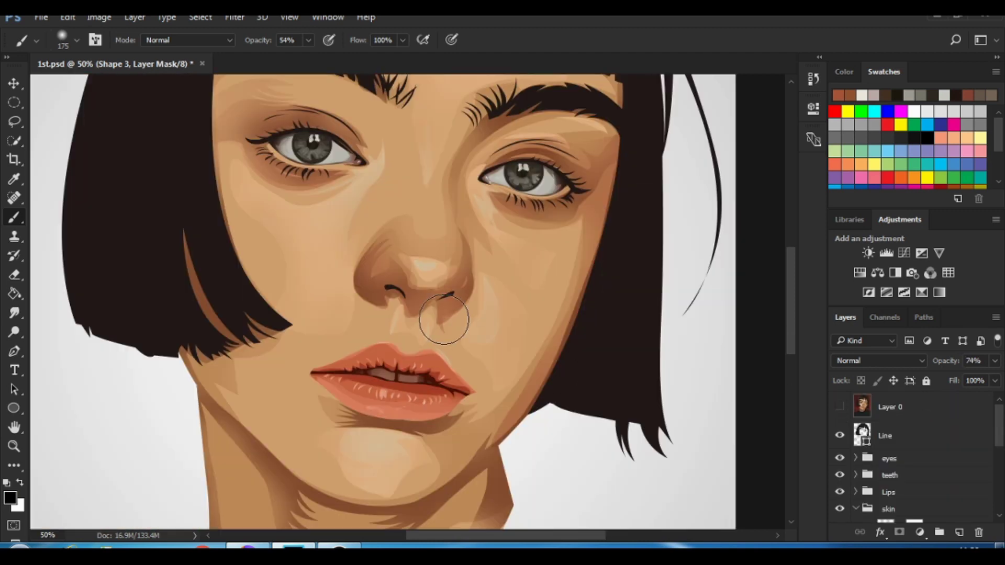
key(alt+bracketleft)
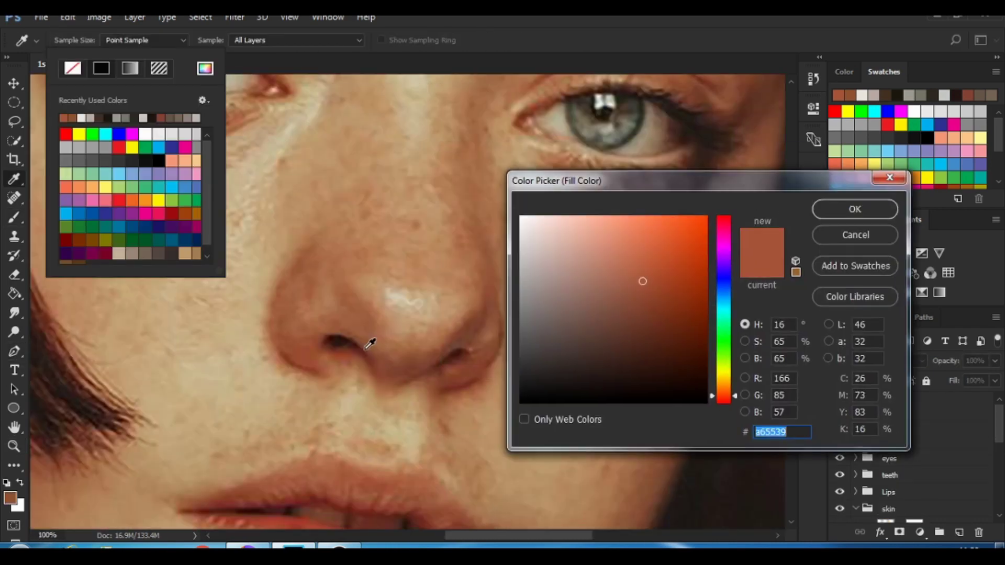
- Confirm the sampled #a65539 fill and trace shadow curves around both nostrils
click(370, 343)
key(Return)
key(p)
drag(326, 340, 357, 320)
drag(373, 367, 378, 387)
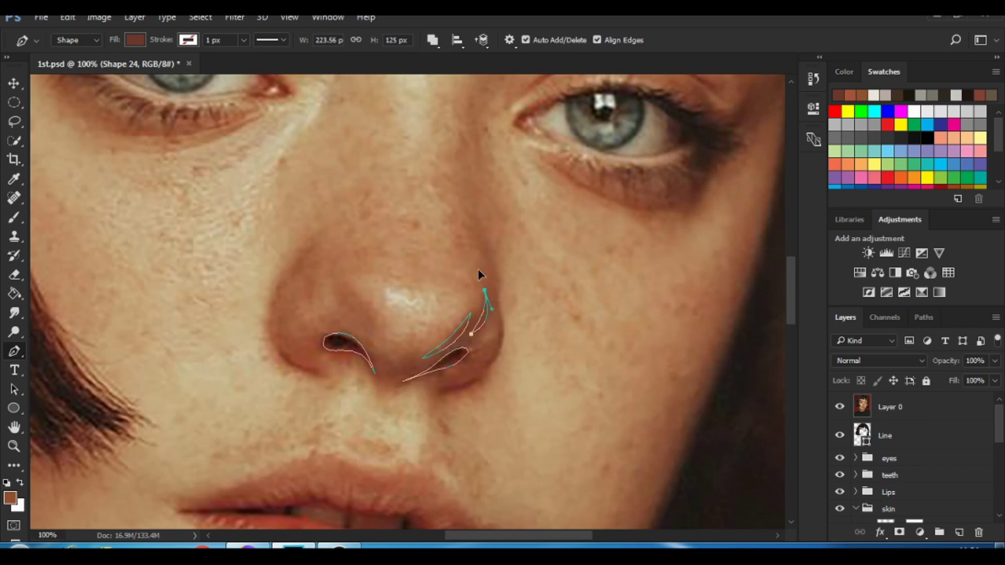
drag(438, 390, 390, 395)
drag(501, 313, 482, 206)
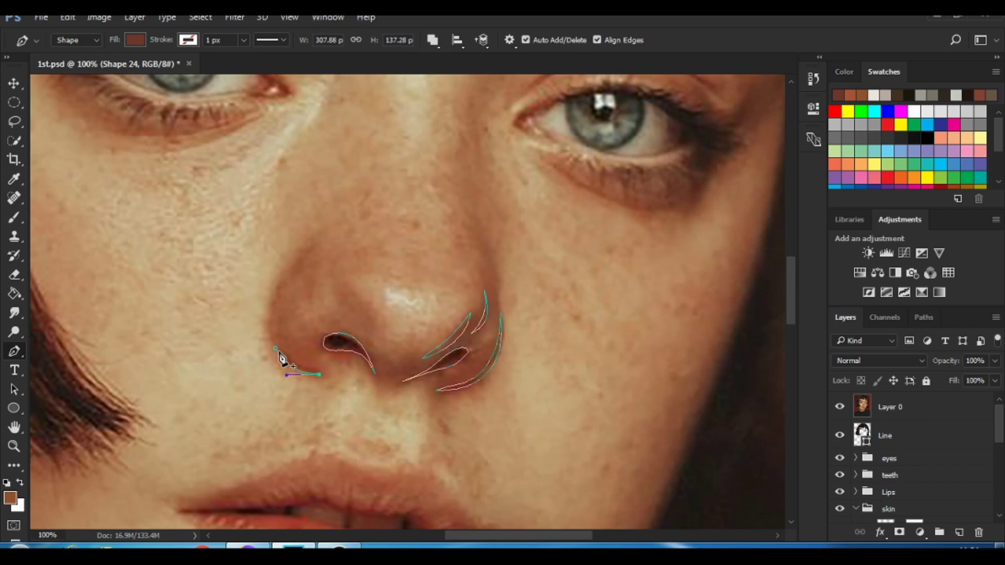
scroll(282, 359, down, 5)
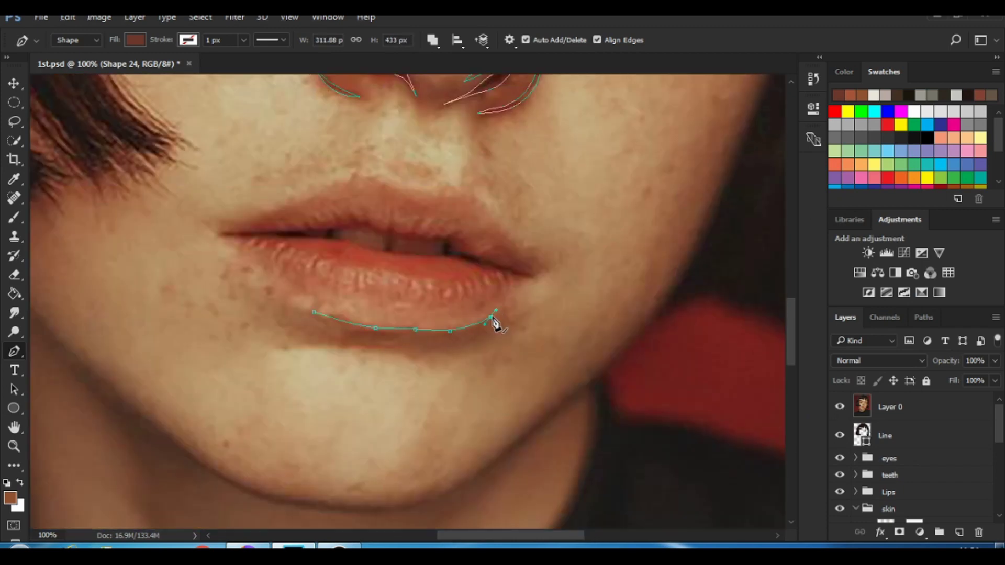
- Trace reddish-brown shadows under the lower lip and along the jaw into the neck
drag(315, 323, 378, 337)
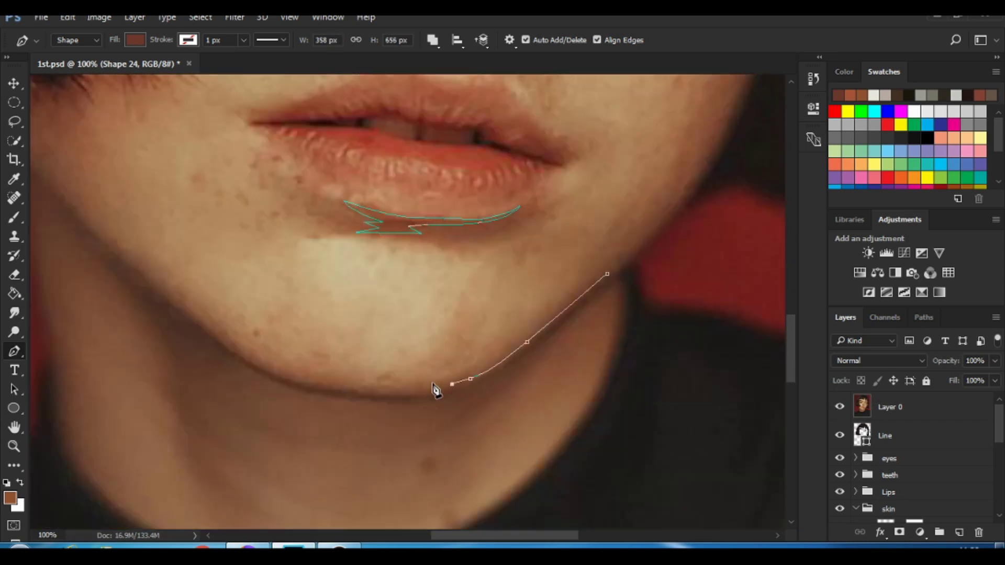
click(169, 291)
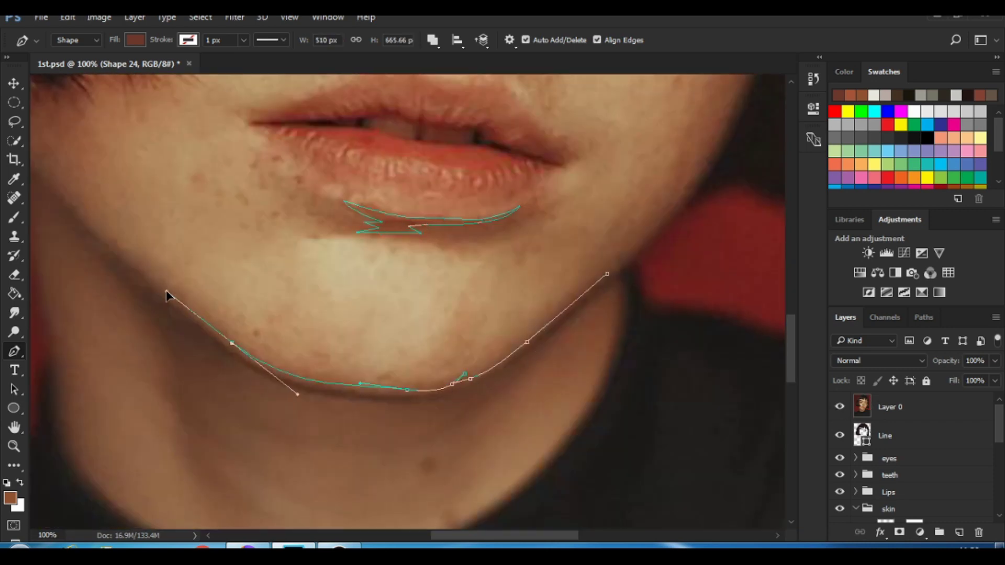
key(ctrl+z)
mouse_move(236, 349)
mouse_down()
mouse_move(180, 304)
mouse_move(294, 356)
mouse_up()
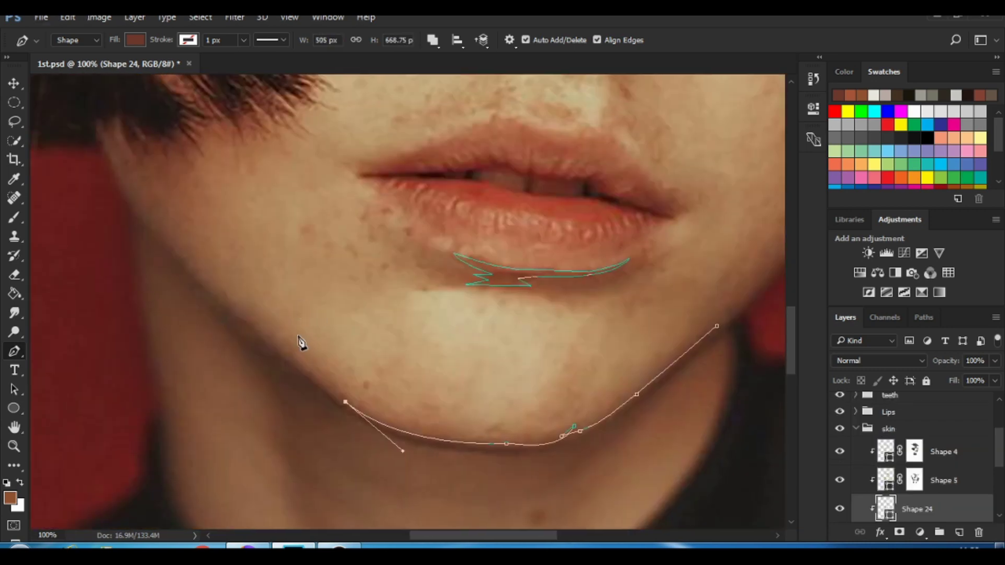
drag(166, 247, 286, 431)
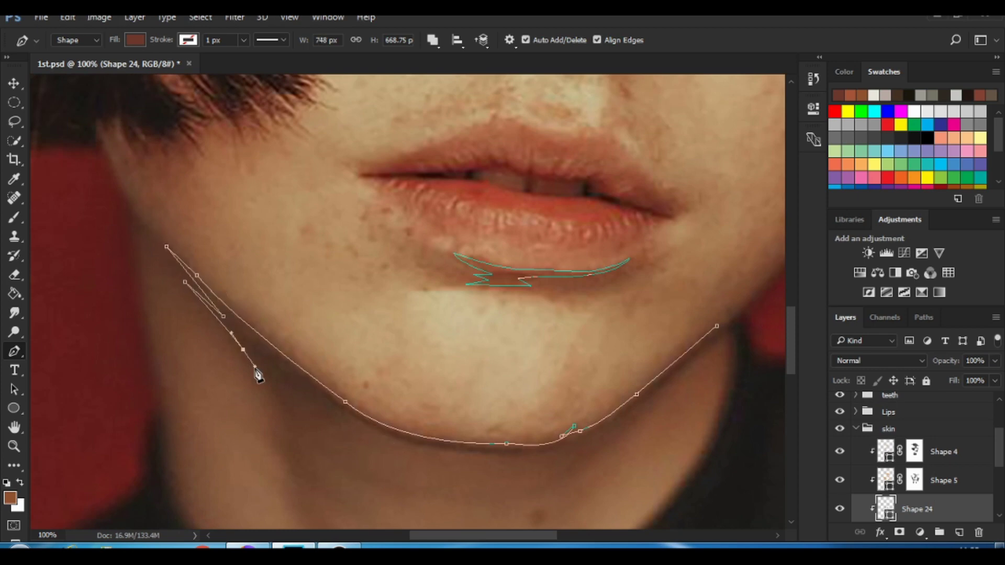
scroll(294, 394, down, 3)
scroll(283, 415, down, 2)
click(303, 383)
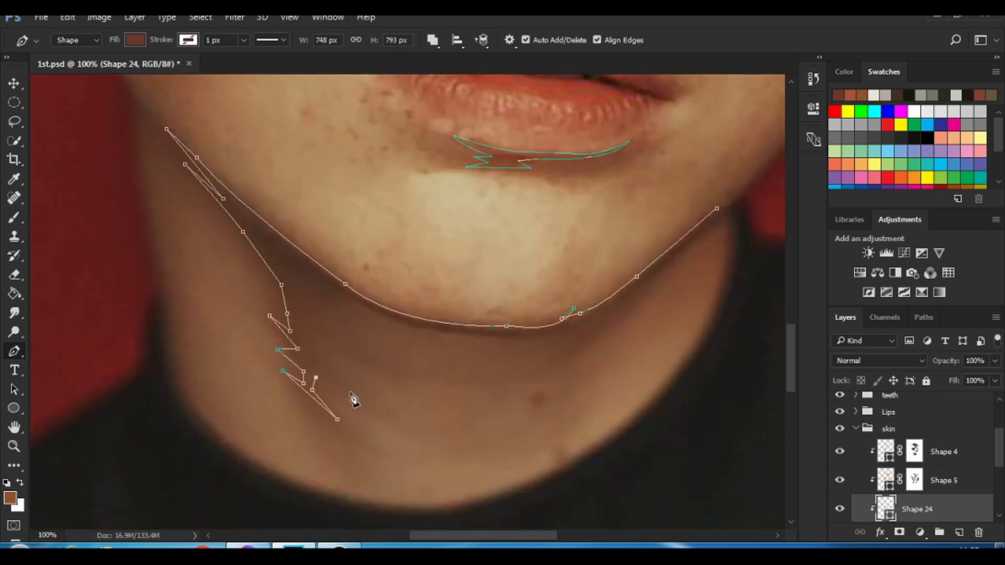
drag(348, 310, 367, 333)
drag(504, 338, 546, 358)
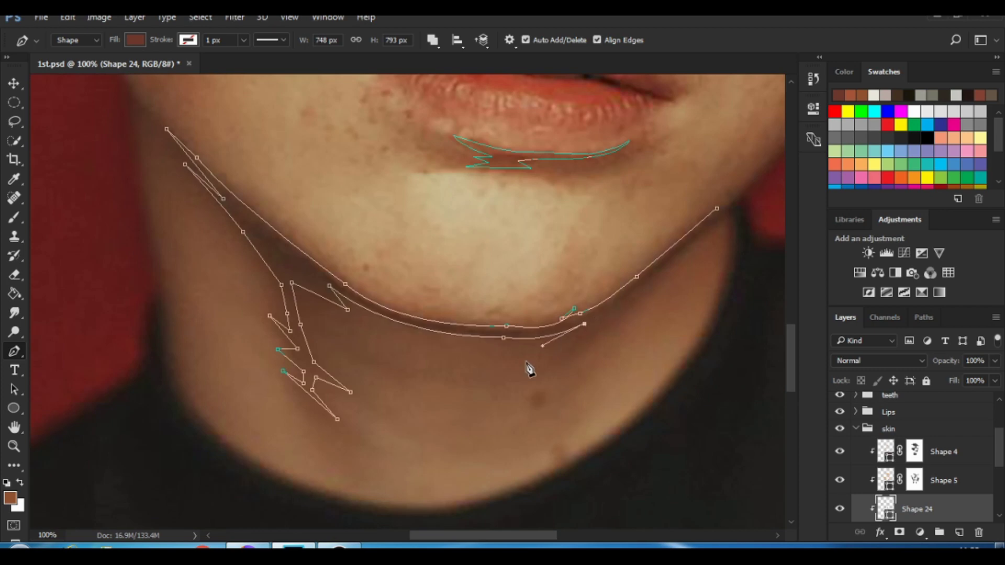
drag(637, 289, 665, 251)
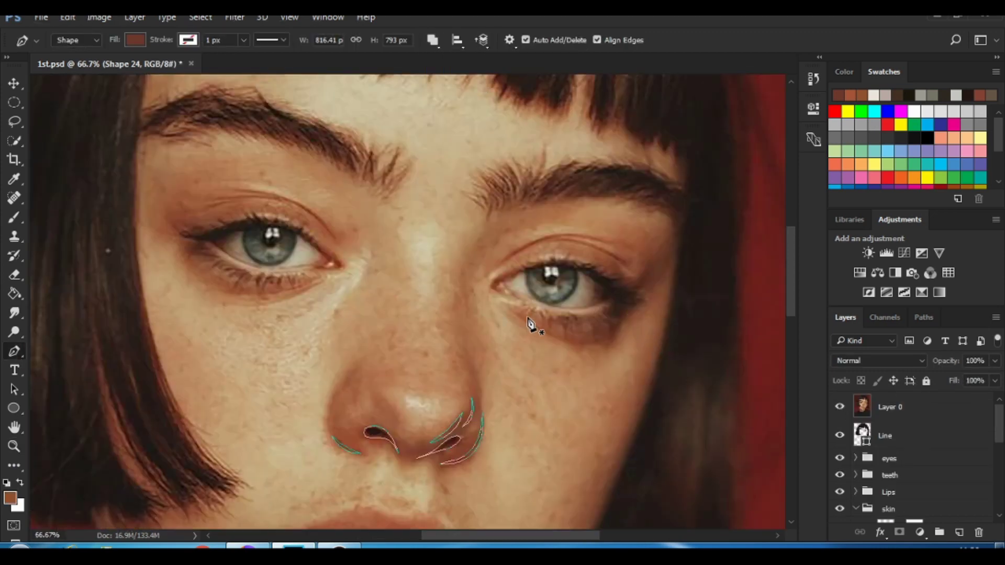
- Add an under-eye shadow curve and soften the neck shadow on the Shape 24 mask
drag(592, 344, 607, 343)
click(840, 407)
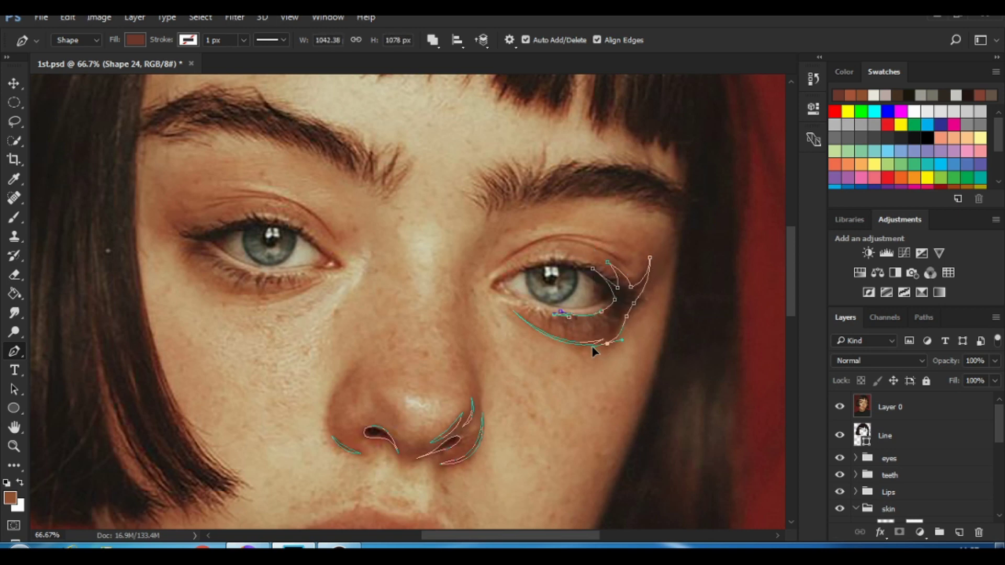
scroll(422, 444, up, 1)
scroll(422, 444, left, 2)
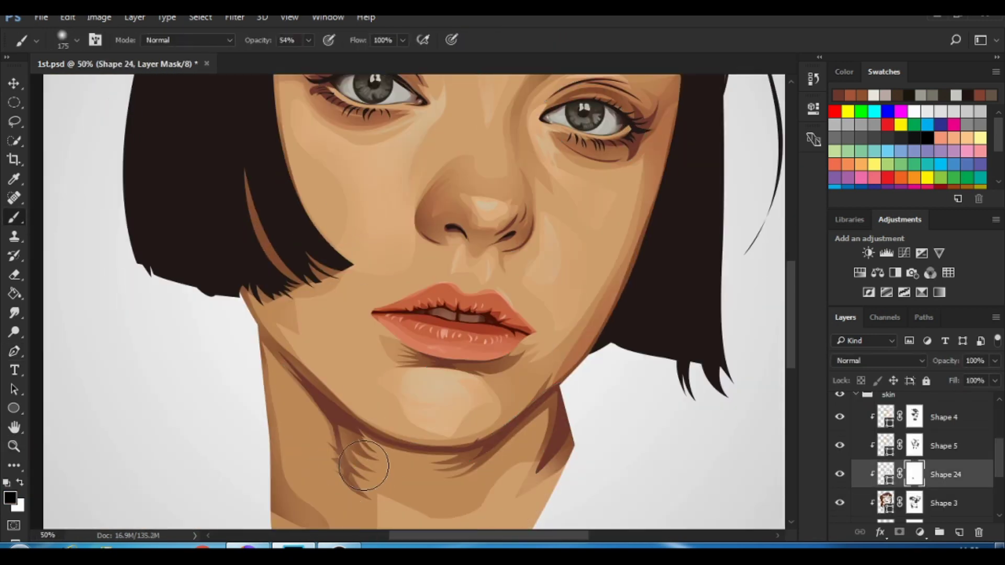
drag(364, 466, 563, 379)
key(bracketleft)
key(bracketleft)
key(bracketleft)
scroll(520, 258, up, 1)
scroll(523, 241, up, 1)
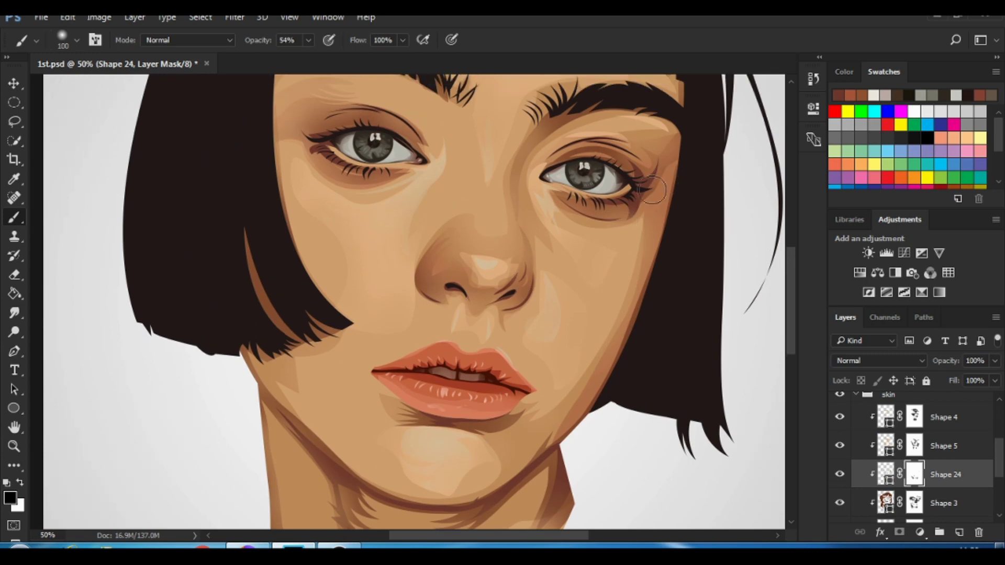
scroll(618, 251, up, 1)
scroll(539, 180, up, 1)
scroll(539, 181, up, 2)
- Rename the new layer group to 'clothe'
key(z)
alt+click(401, 237)
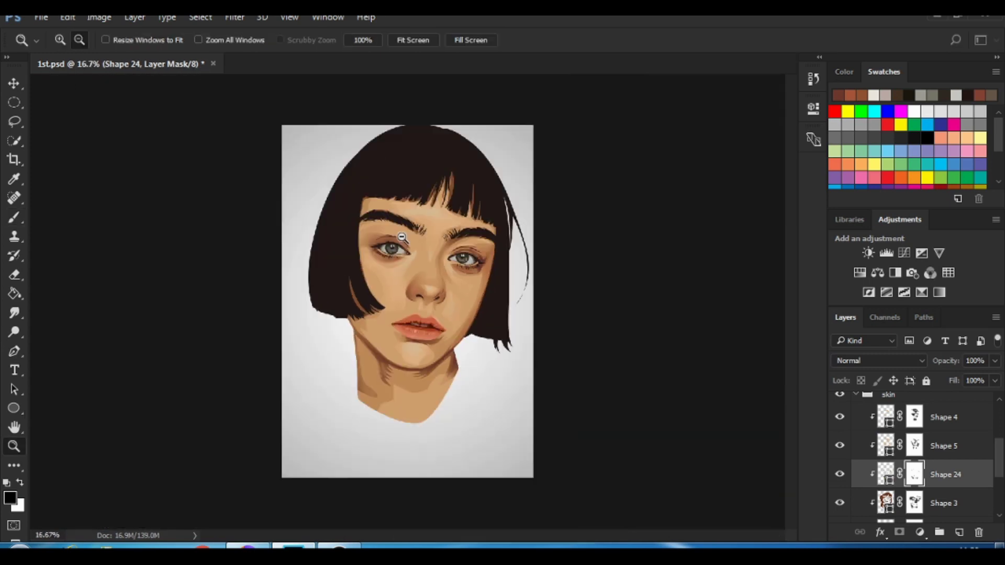
click(420, 384)
click(856, 394)
click(907, 490)
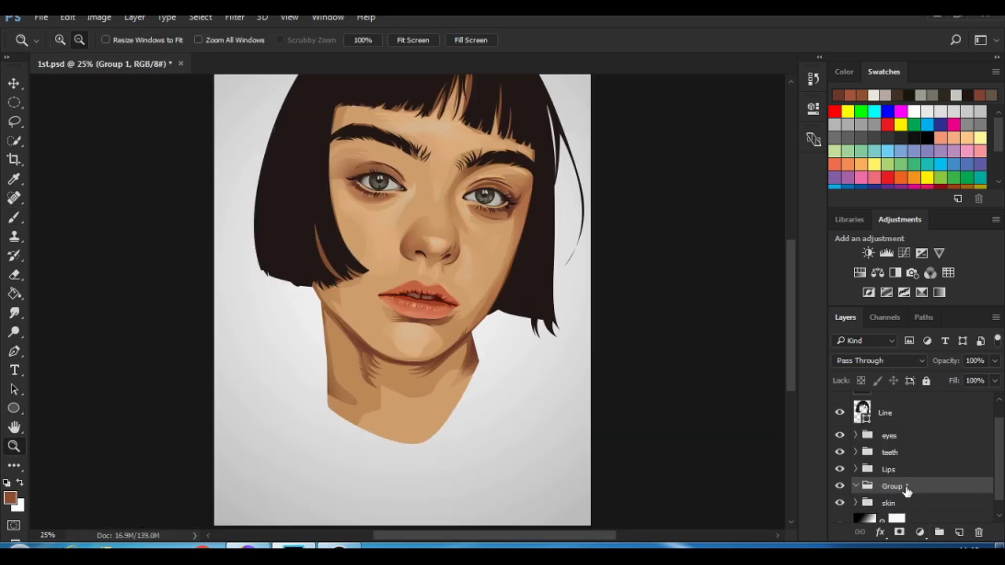
key(Return)
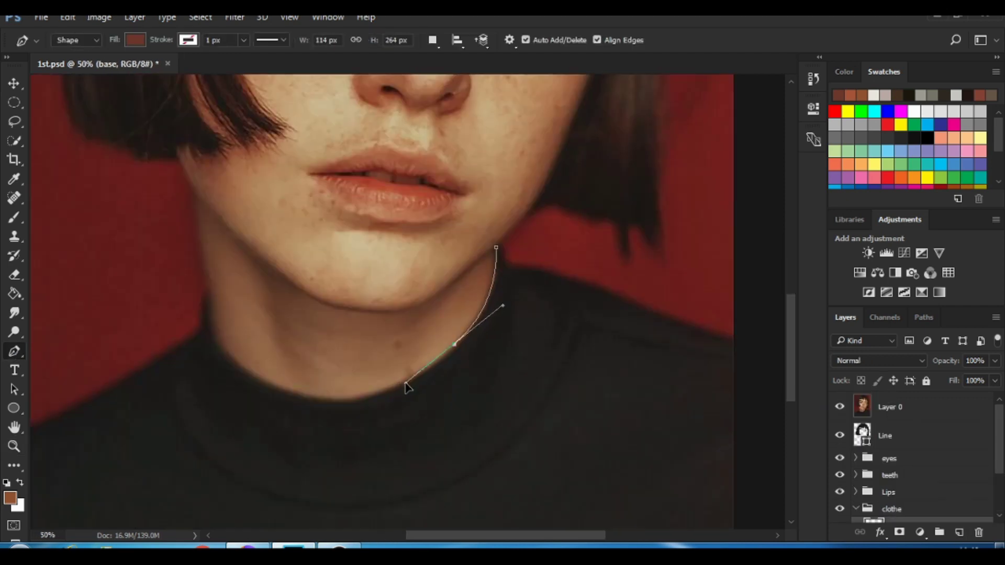
- Draw the black sweater base shape around the neck and shoulders
drag(405, 386, 430, 363)
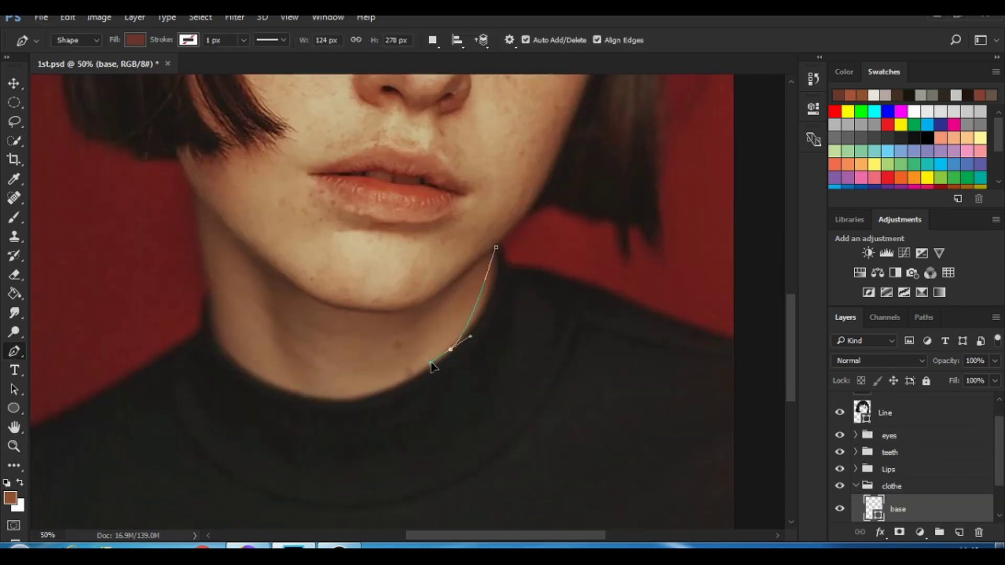
drag(291, 392, 303, 394)
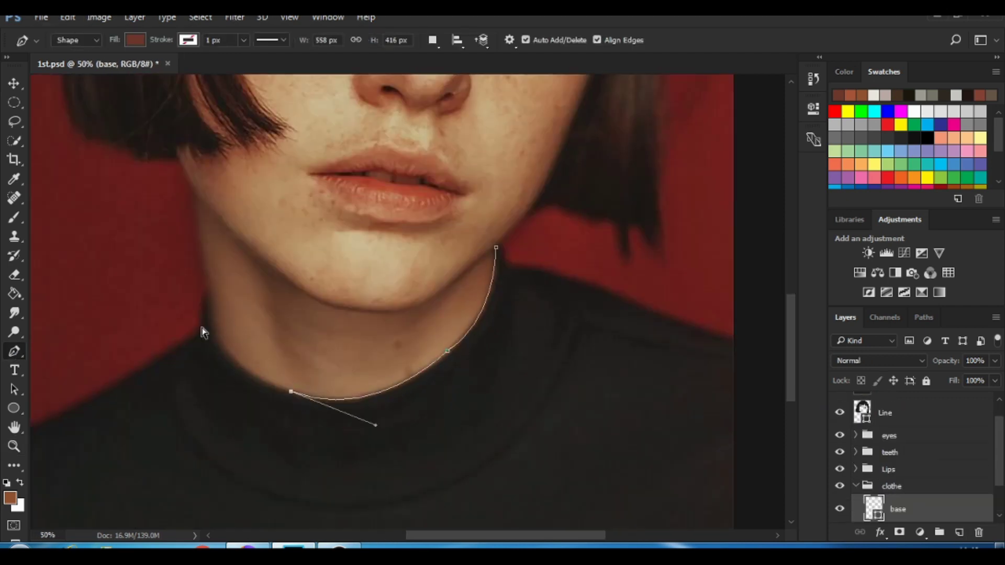
scroll(258, 314, left, 5)
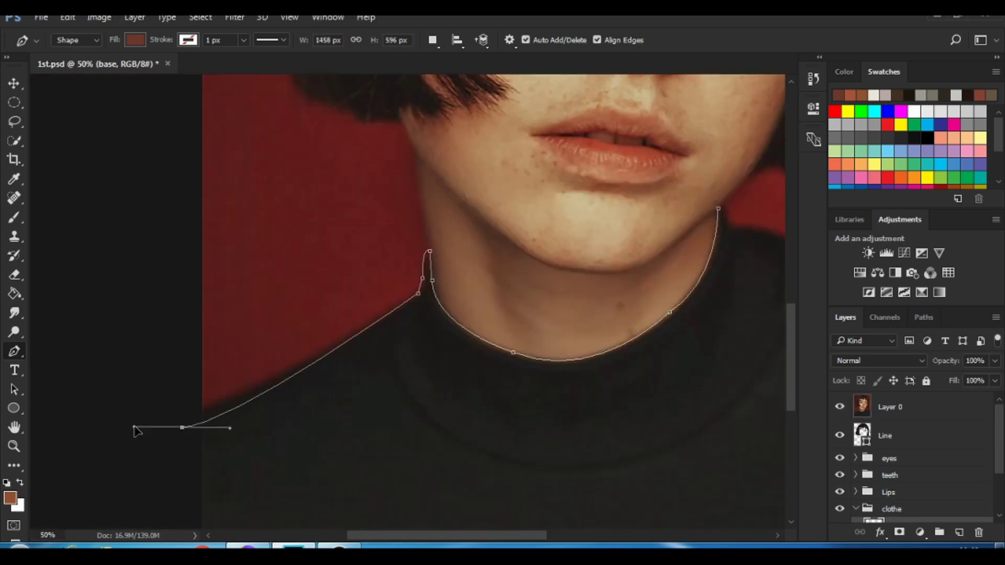
scroll(188, 280, down, 3)
scroll(188, 280, down, 3)
scroll(655, 403, right, 5)
scroll(408, 174, up, 3)
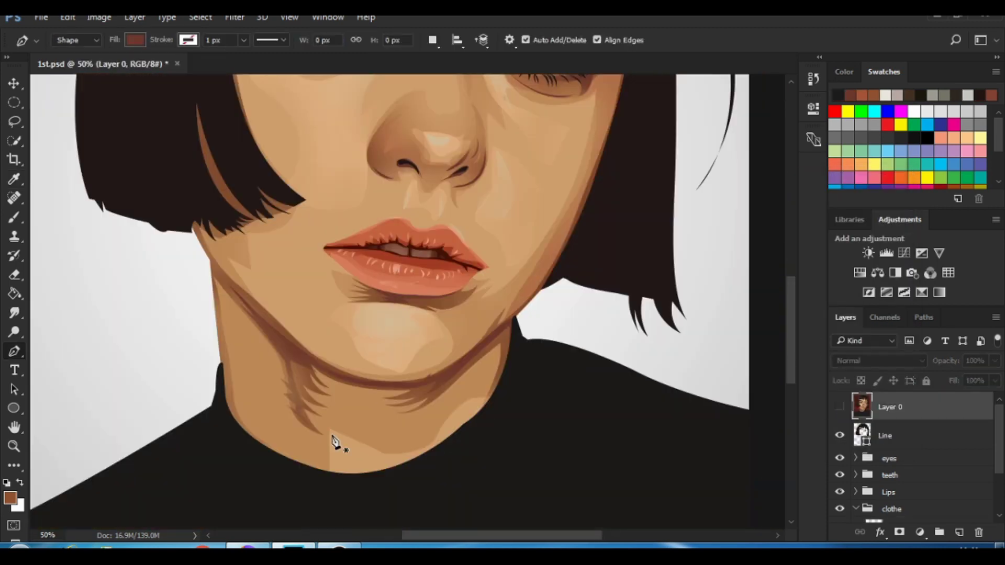
click(225, 367)
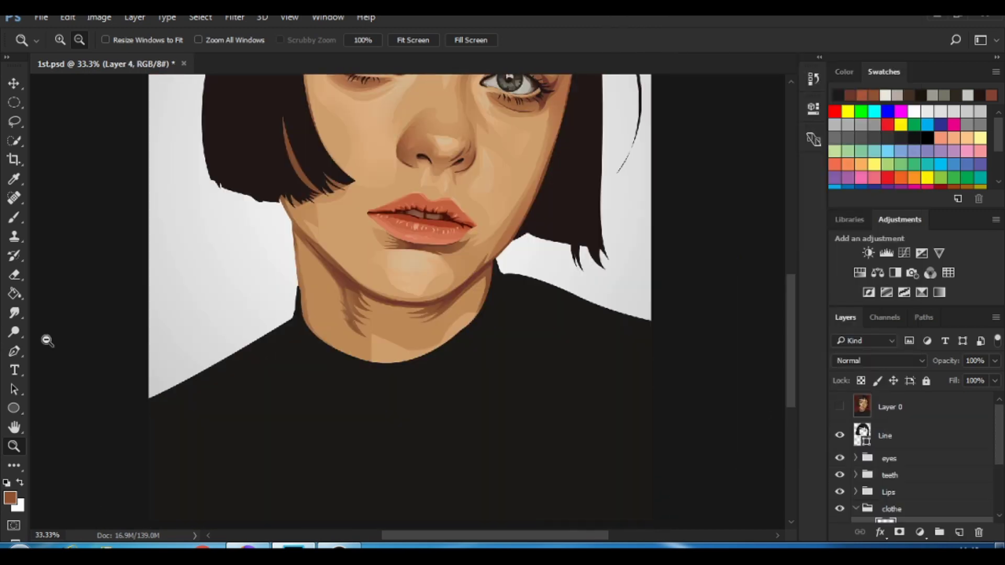
- Trace the turtleneck collar line as Shape 25 and give it a layer mask for brushing
drag(334, 425, 348, 428)
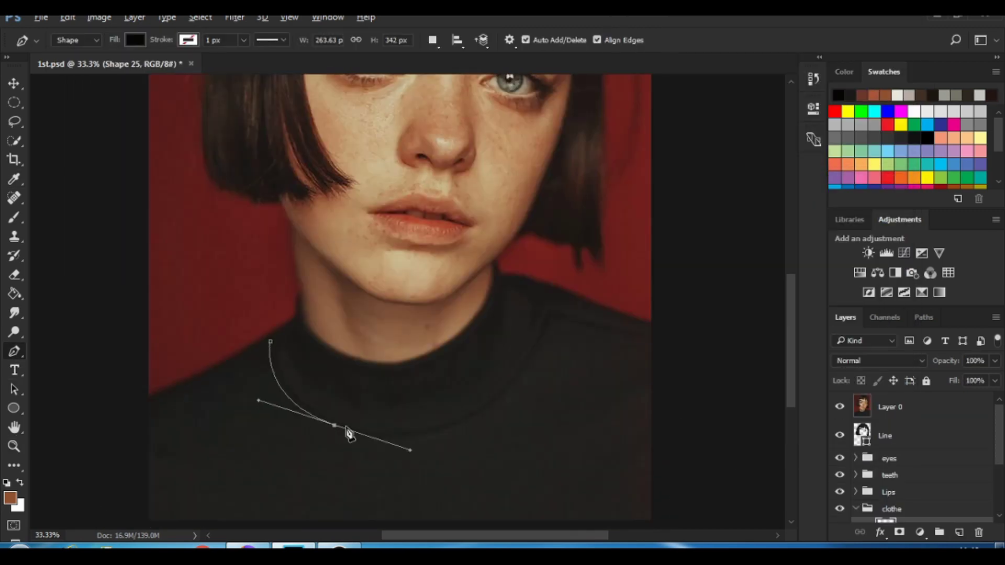
drag(538, 353, 604, 255)
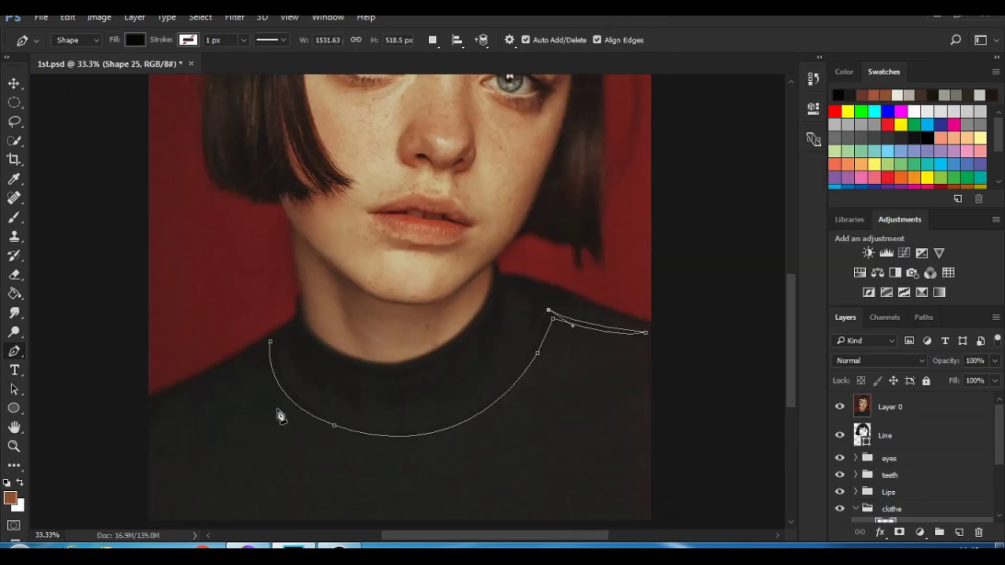
drag(365, 433, 515, 453)
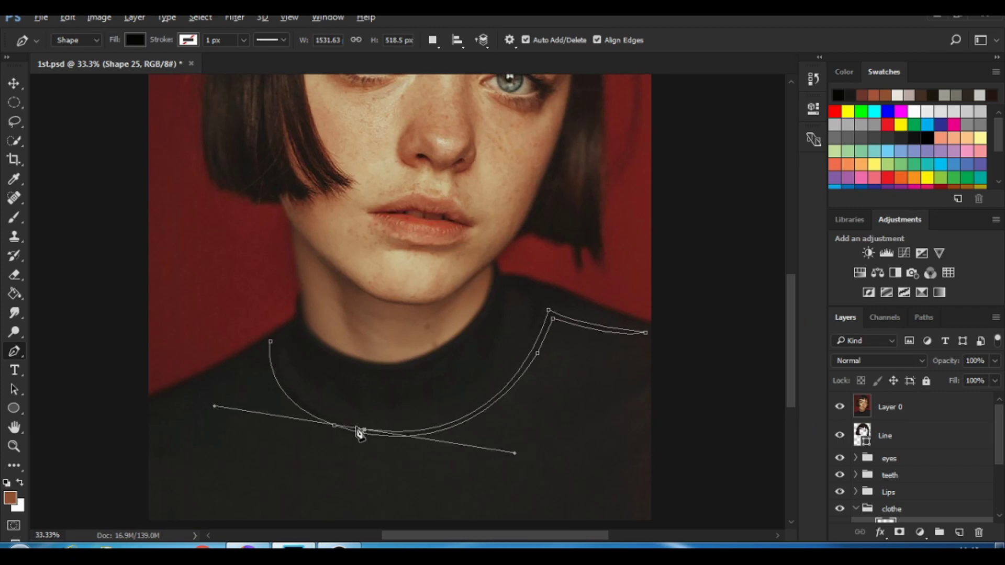
click(293, 310)
click(207, 339)
click(121, 413)
click(175, 391)
click(271, 341)
scroll(545, 332, down, 1)
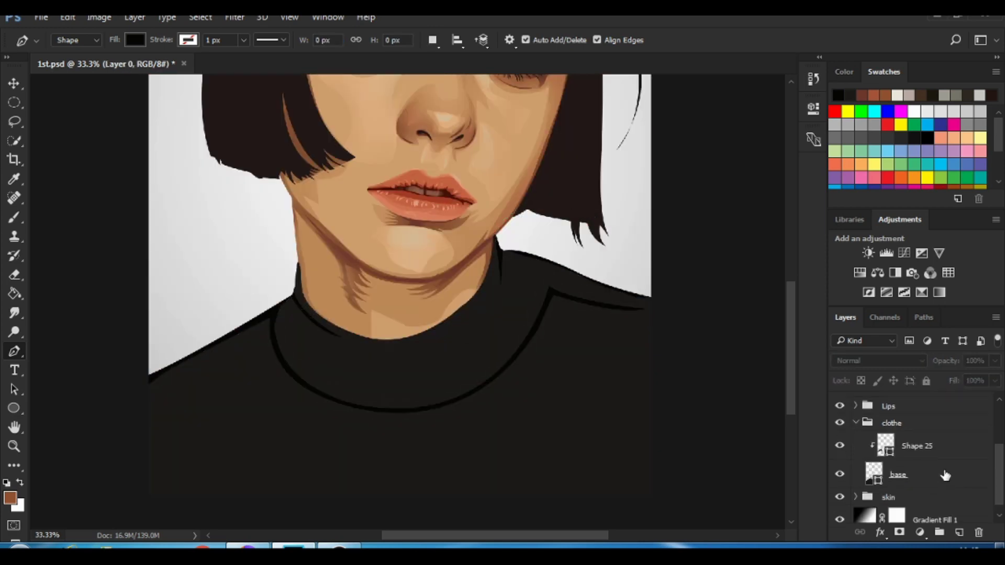
click(900, 533)
key(b)
key(d)
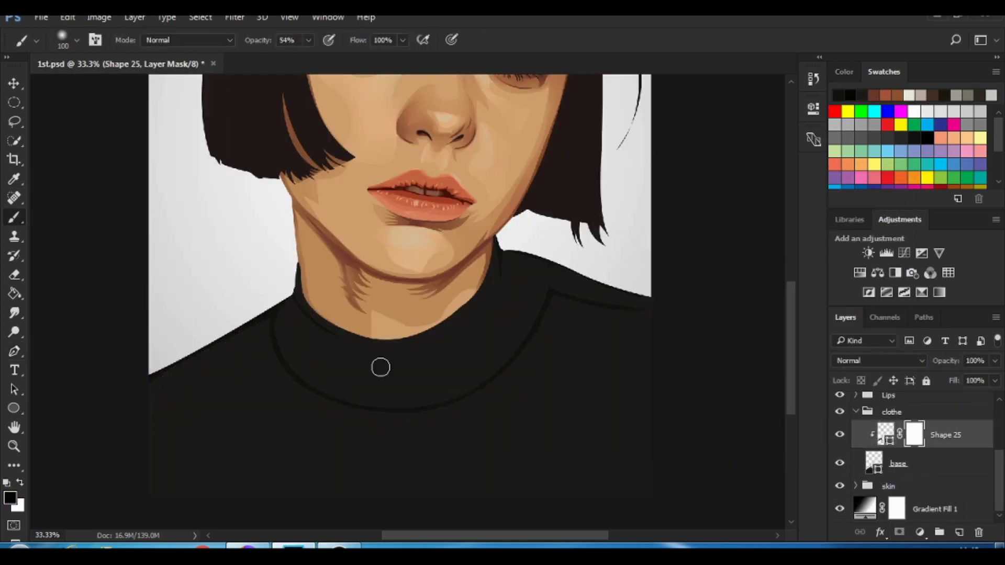
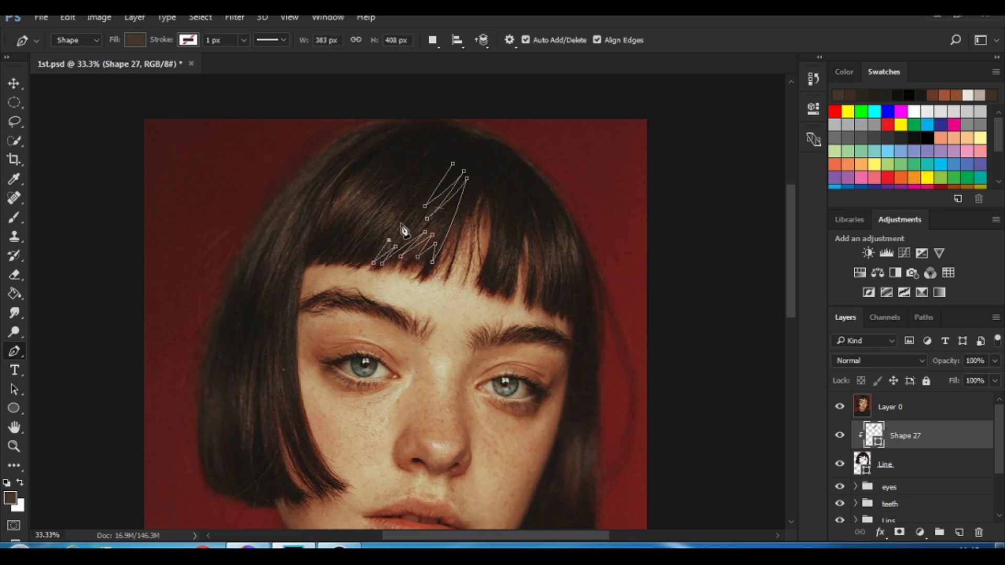
- Extend Shape 27's jagged strand outline down the left hair and over the top of the head
click(320, 244)
click(332, 222)
click(312, 231)
click(307, 252)
click(302, 274)
scroll(310, 401, down, 2)
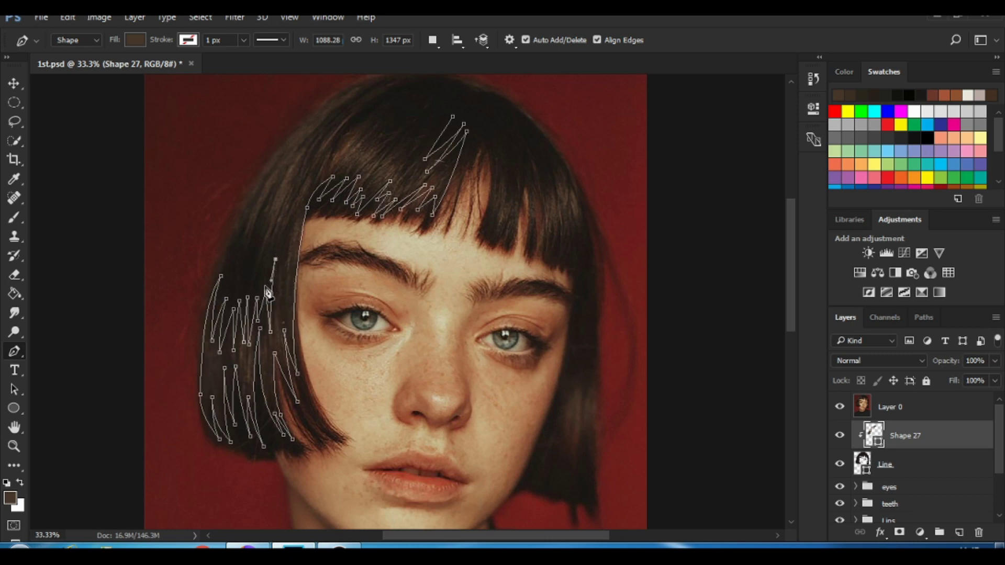
scroll(224, 277, up, 3)
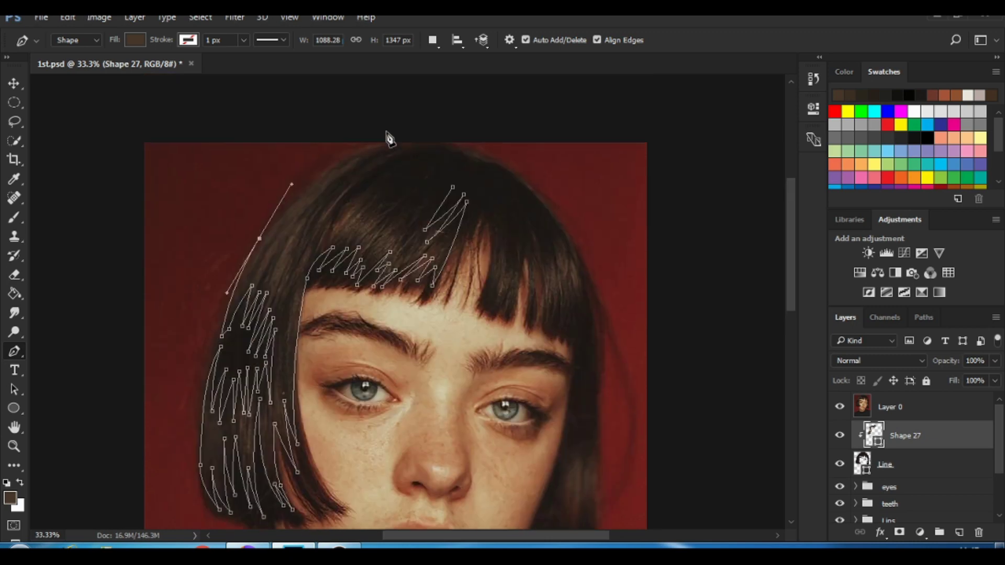
drag(403, 129, 462, 131)
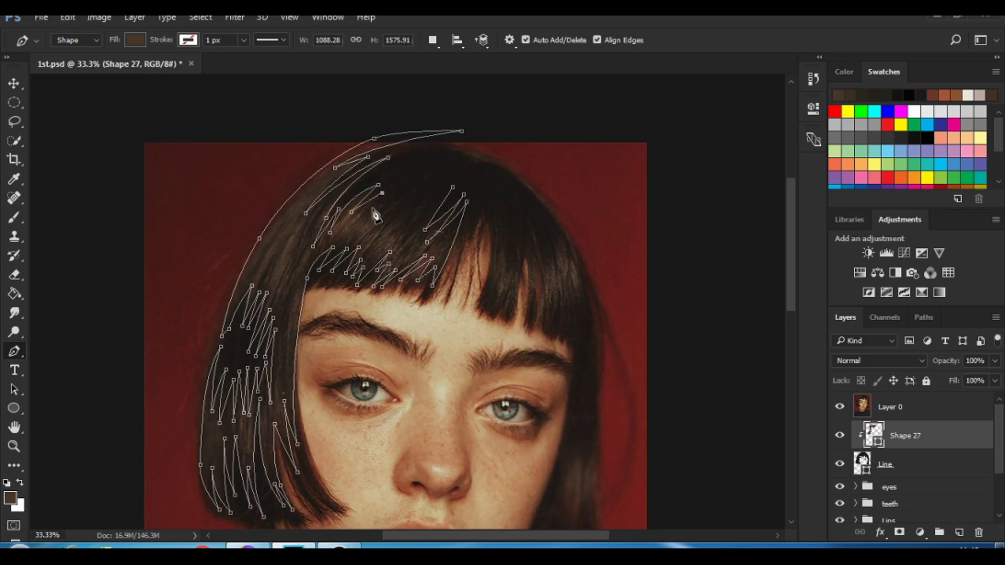
scroll(608, 257, down, 1)
- Add jagged bangs and right-lock strand subpaths in Combine Shapes mode, then create Layer 4
click(432, 40)
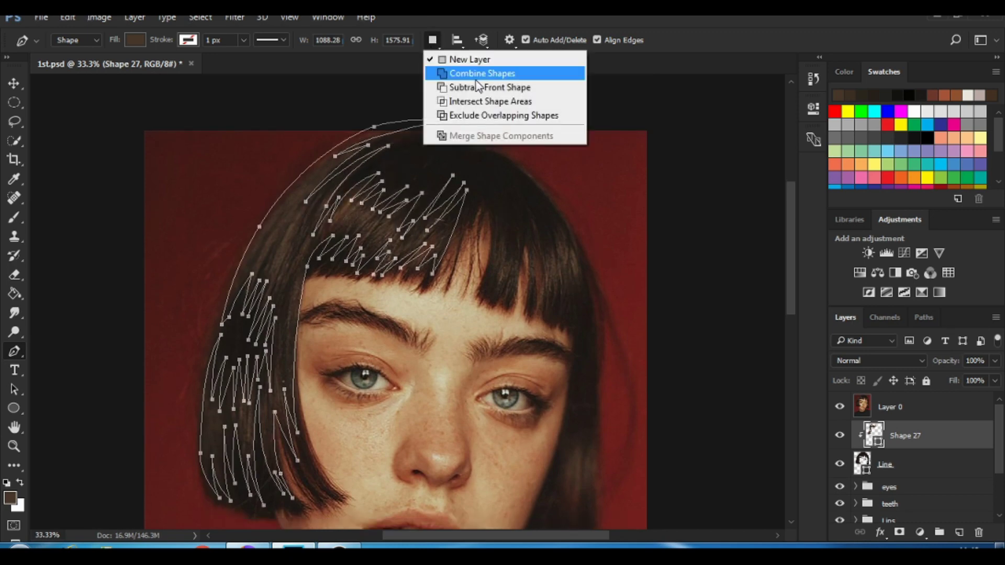
click(482, 69)
click(487, 185)
drag(489, 279, 461, 345)
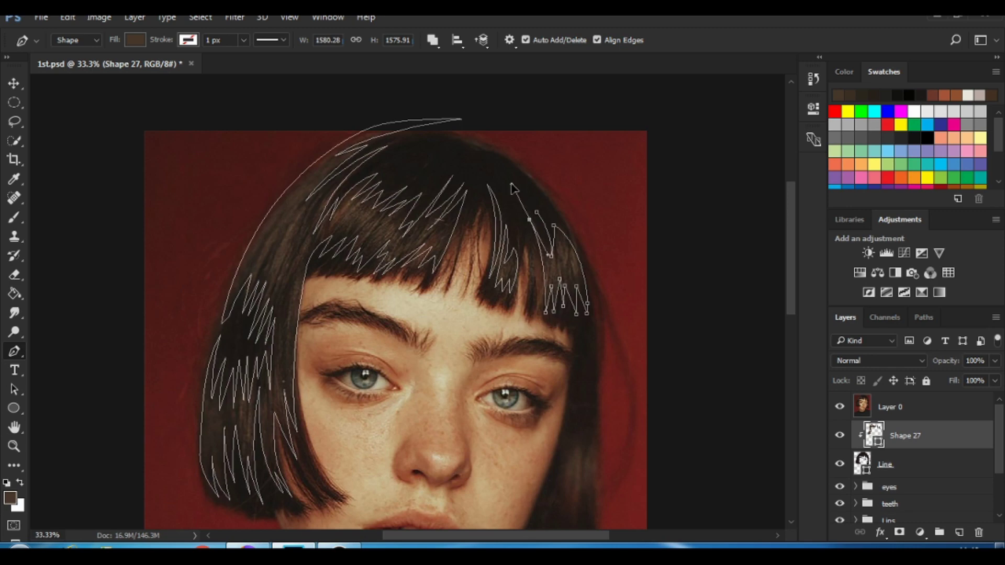
scroll(524, 262, down, 3)
click(590, 304)
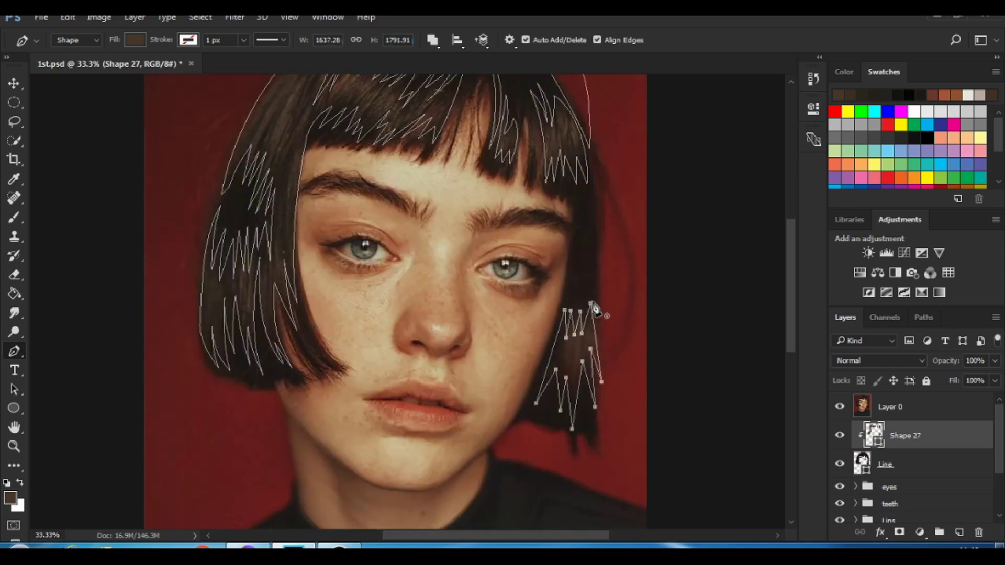
scroll(594, 309, up, 1)
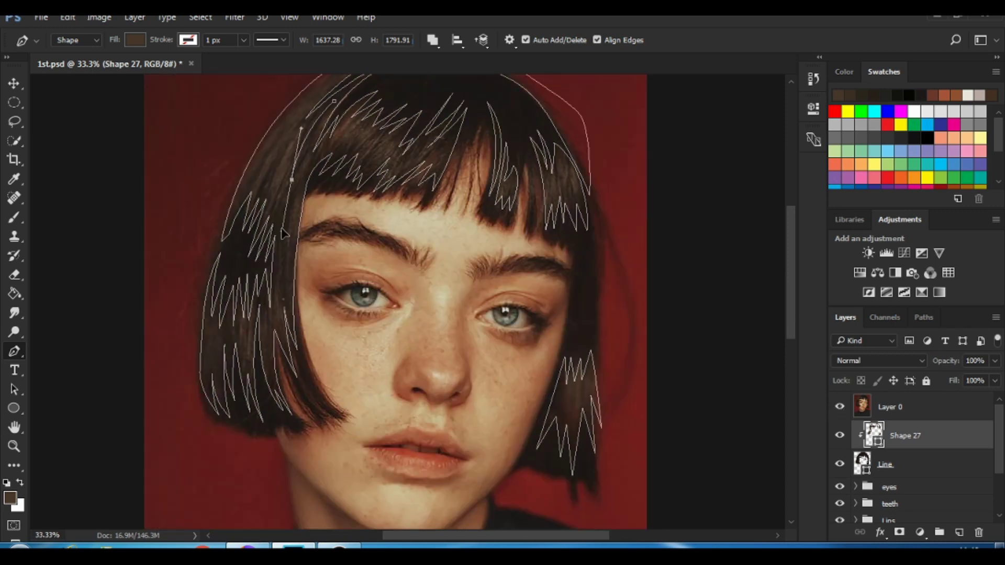
click(432, 40)
click(471, 86)
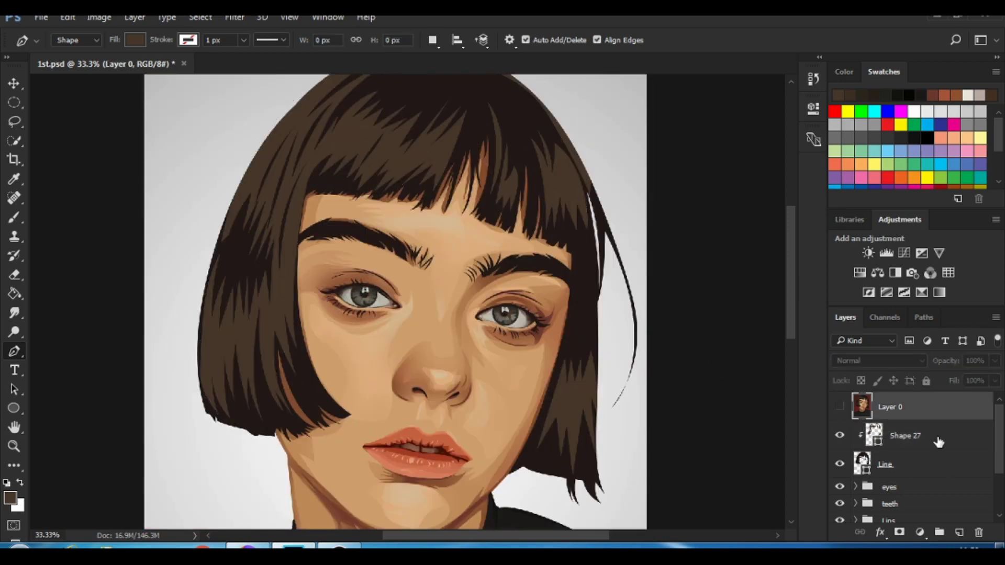
click(960, 532)
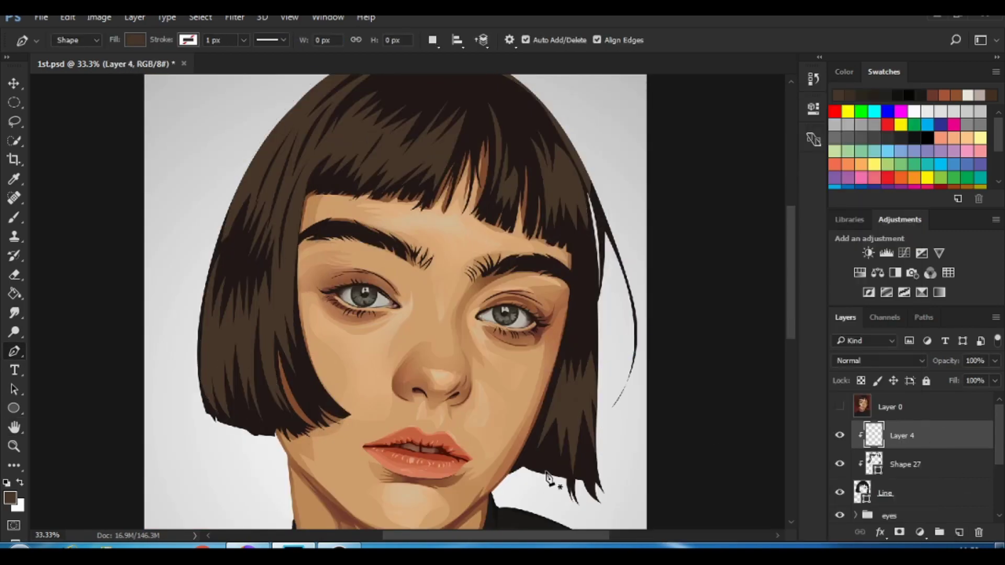
- Pick white and stroke the first strand paths along the bangs and left hair
click(10, 498)
click(885, 210)
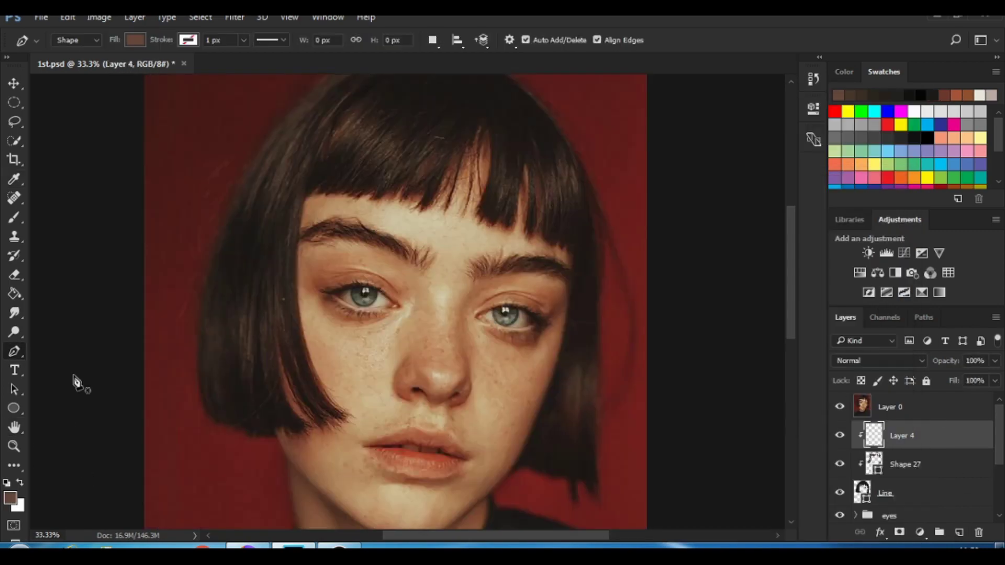
click(378, 135)
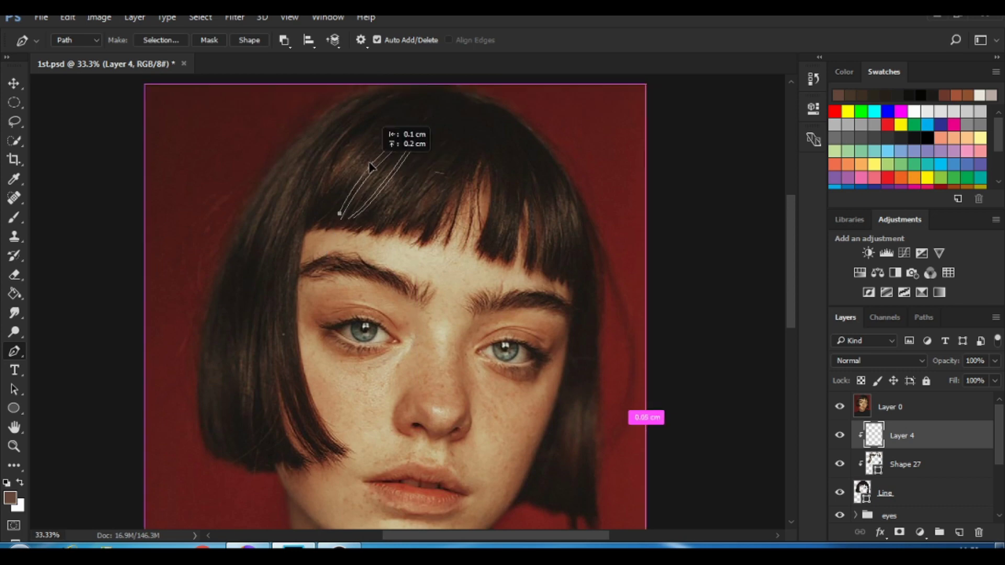
click(339, 155)
click(323, 196)
click(309, 239)
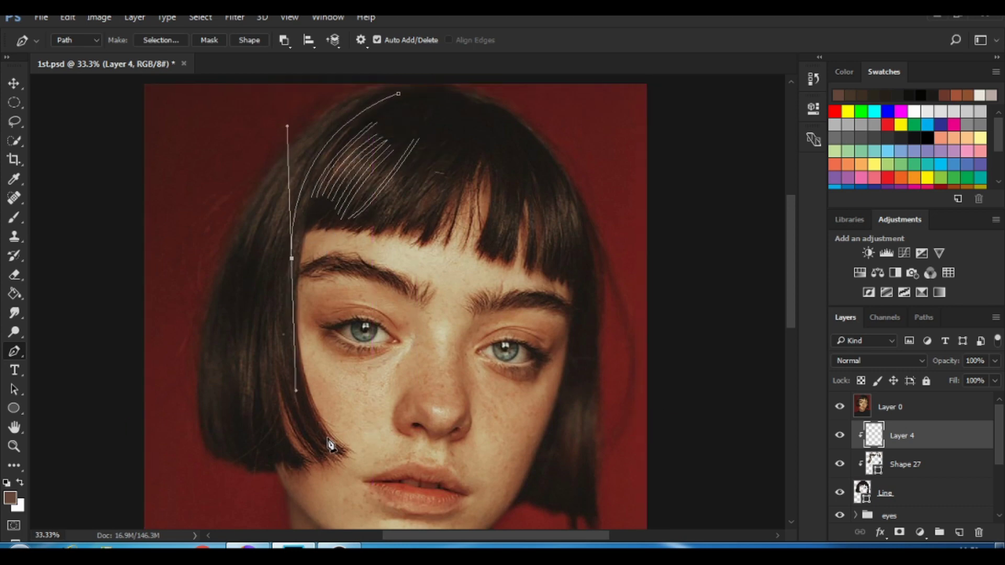
drag(325, 438, 303, 255)
drag(283, 313, 265, 381)
key(Return)
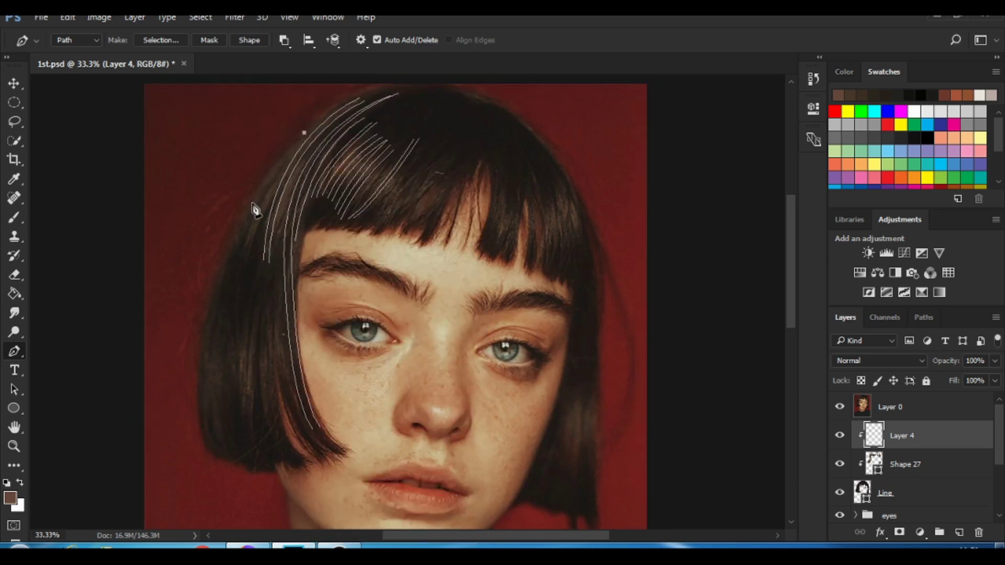
- Stroke several more white strand paths down the left side of the hair
drag(273, 175, 251, 262)
key(Return)
click(278, 288)
click(269, 410)
drag(321, 450, 372, 491)
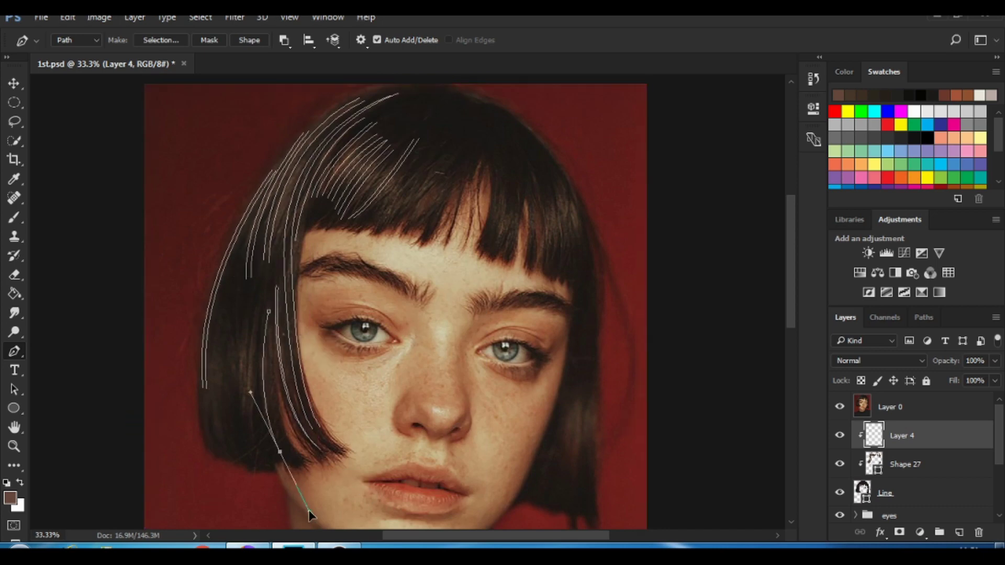
drag(276, 500, 264, 487)
key(Return)
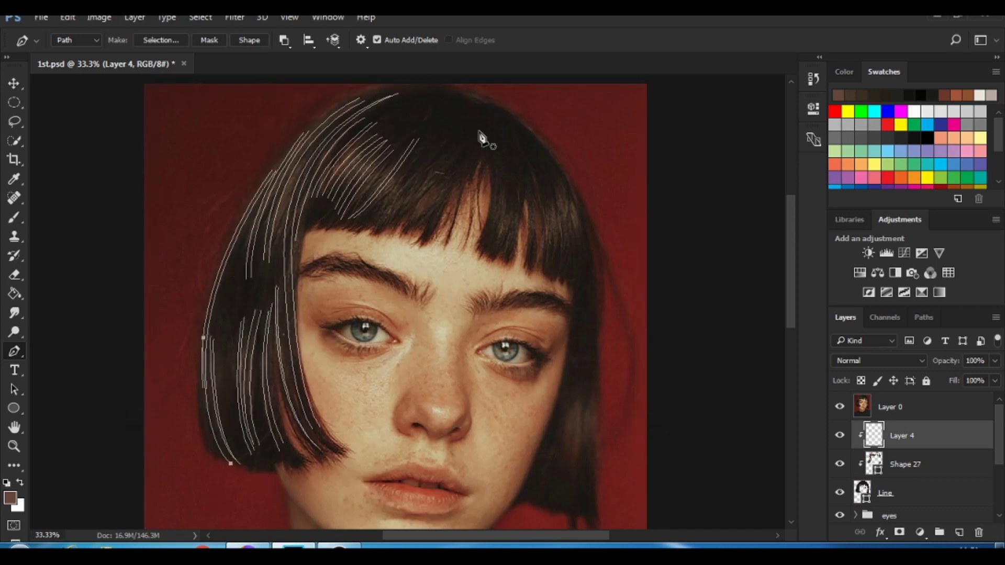
key(Return)
- Draw and stroke curved white strands across the bangs
click(376, 215)
mouse_move(414, 148)
mouse_down()
mouse_move(406, 172)
mouse_move(356, 191)
mouse_up()
key(Return)
click(395, 159)
click(350, 215)
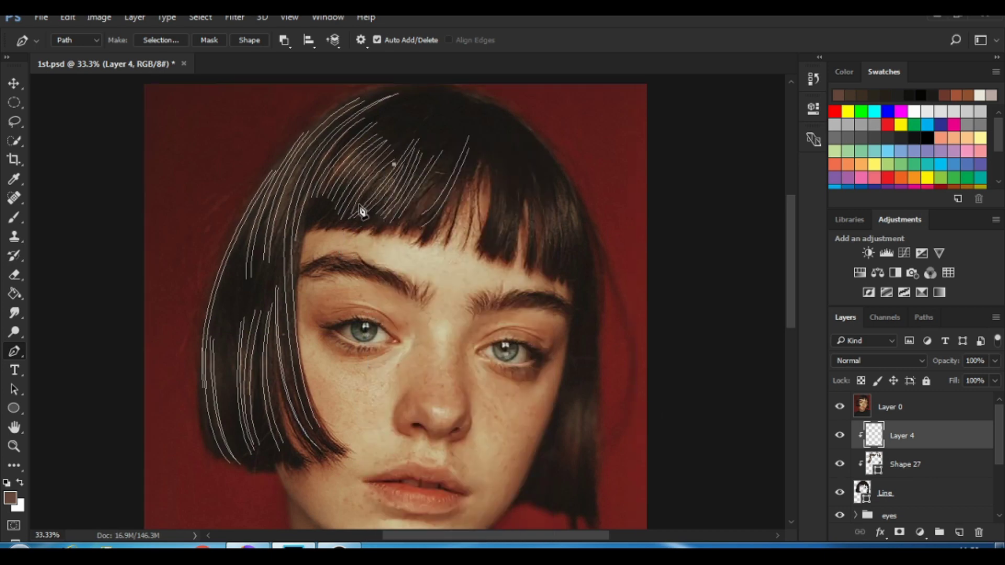
key(Return)
- Stroke white strands curving along the right side of the hair
click(477, 98)
mouse_move(589, 243)
mouse_down()
mouse_move(565, 178)
mouse_move(560, 198)
mouse_up()
key(Return)
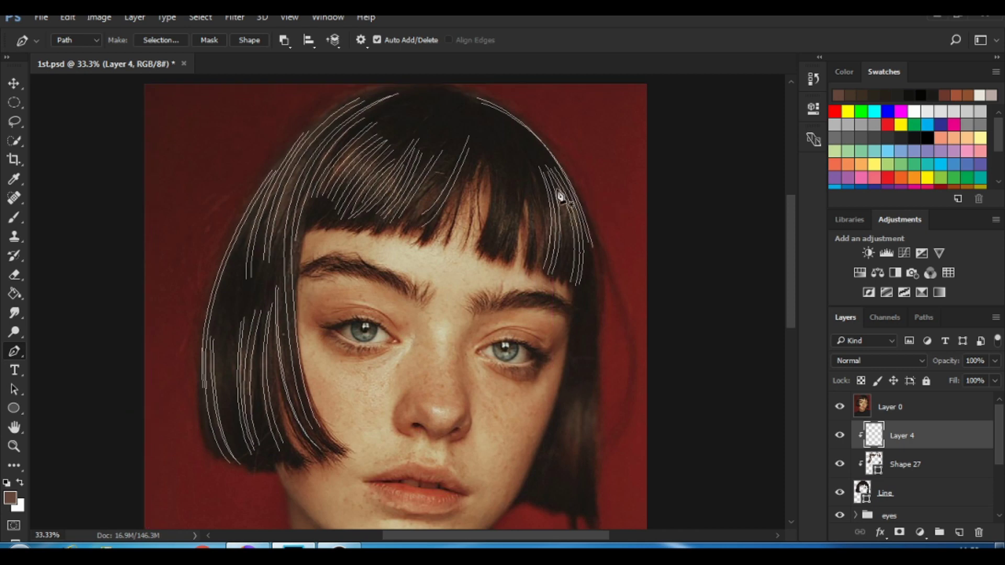
drag(561, 273, 574, 242)
key(Return)
- Add strands on the right bangs and right lock, then hide the reference photo
click(522, 181)
key(alt+bracketright)
drag(509, 245, 495, 272)
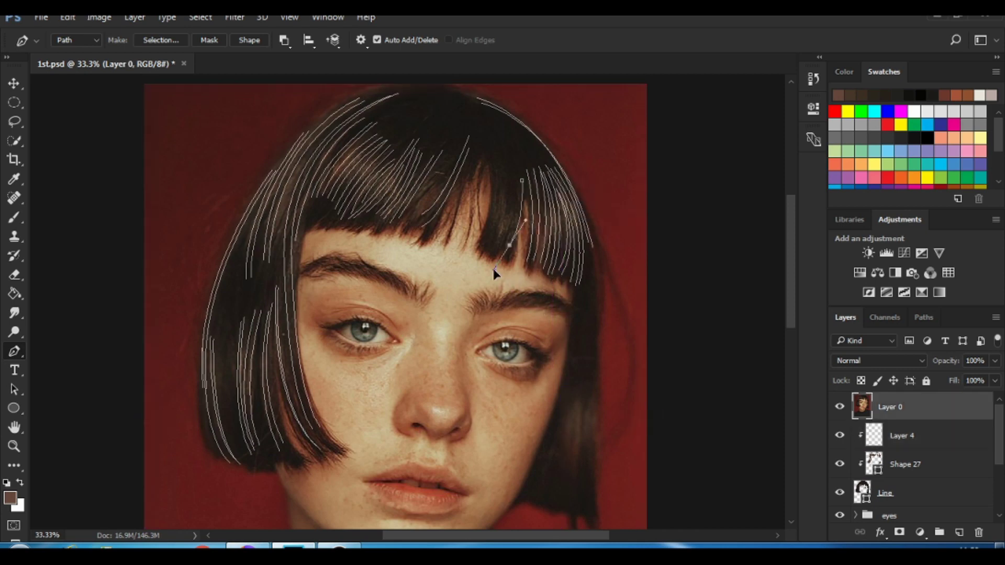
key(Return)
scroll(596, 445, down, 2)
click(571, 348)
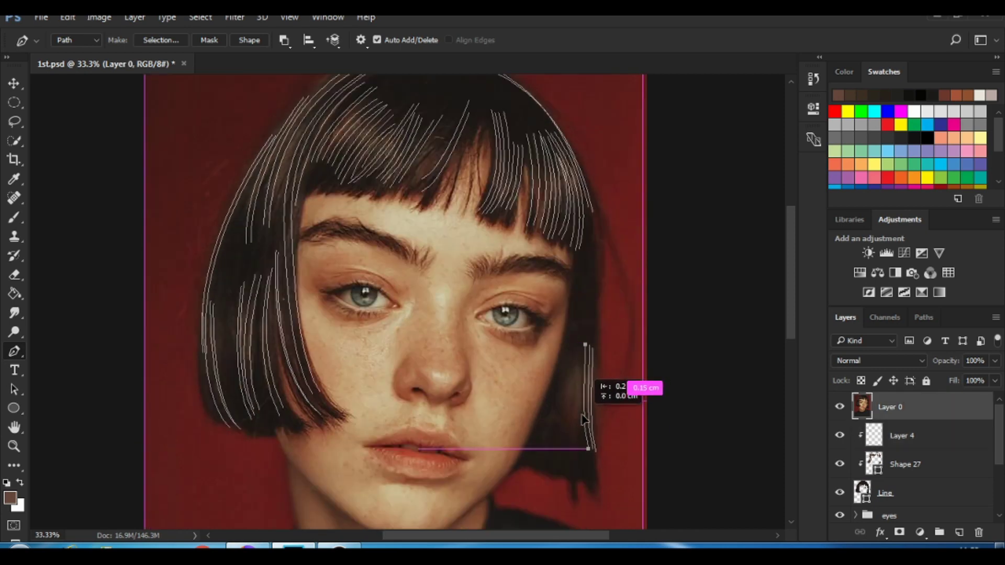
drag(574, 452, 568, 424)
click(839, 407)
key(alt+bracketleft)
- Set up a small soft brush at 89% opacity and size 4
key(b)
click(76, 40)
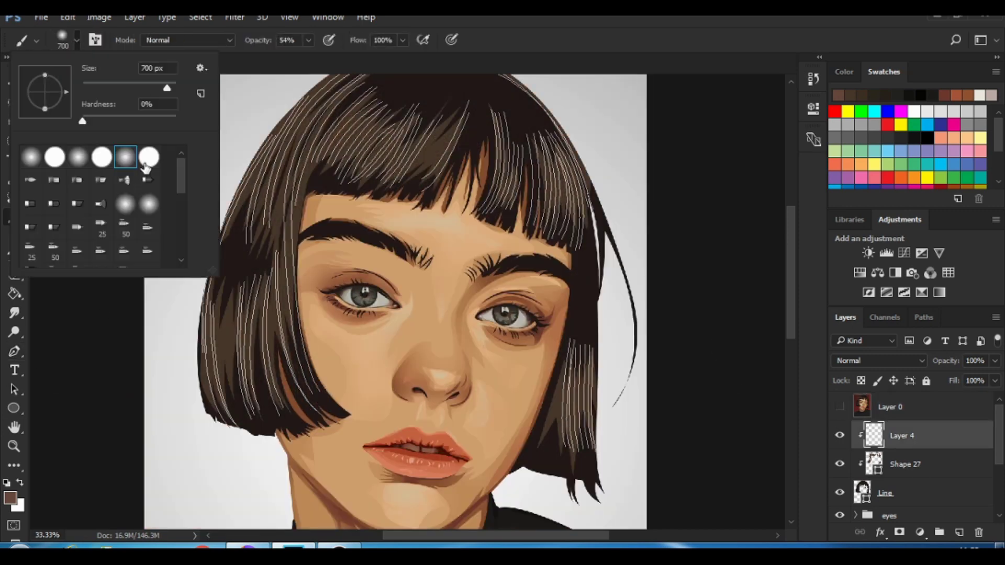
drag(175, 121, 120, 121)
key(Return)
key(bracketleft)
key(bracketleft)
key(8)
key(9)
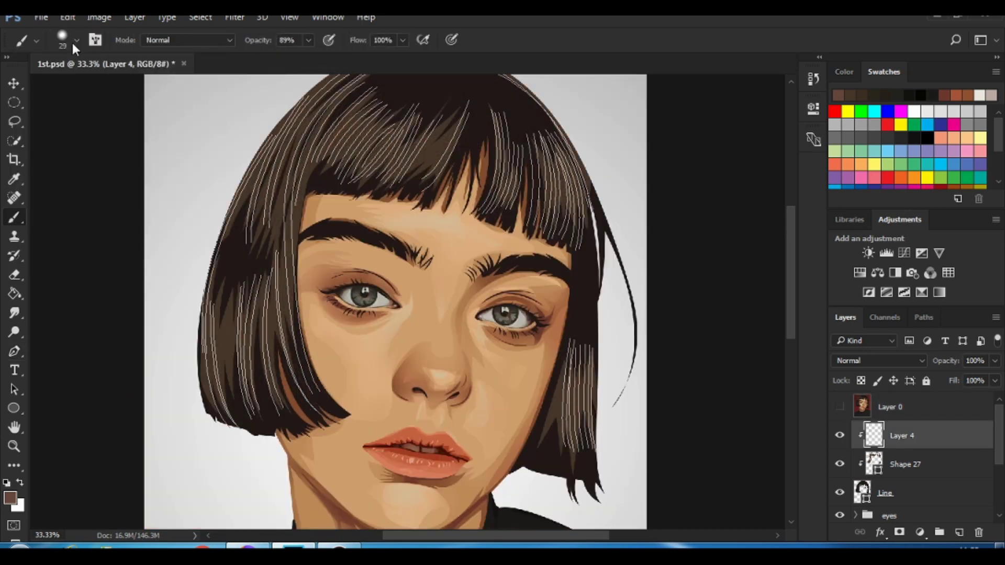
click(76, 39)
text(4)
key(Return)
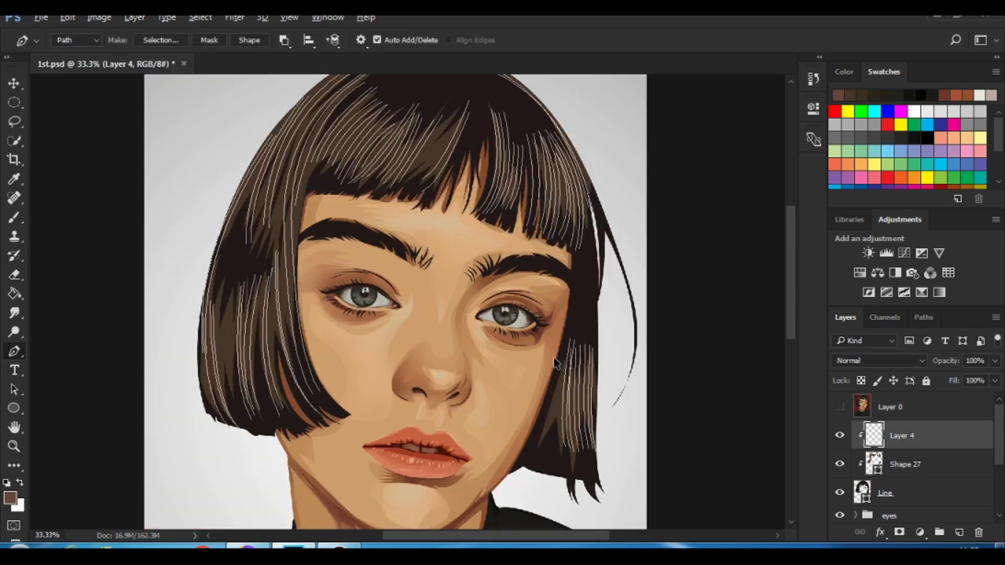
- Delete the unwanted path and stroke the hair path with the brush
key(p)
right_click(477, 162)
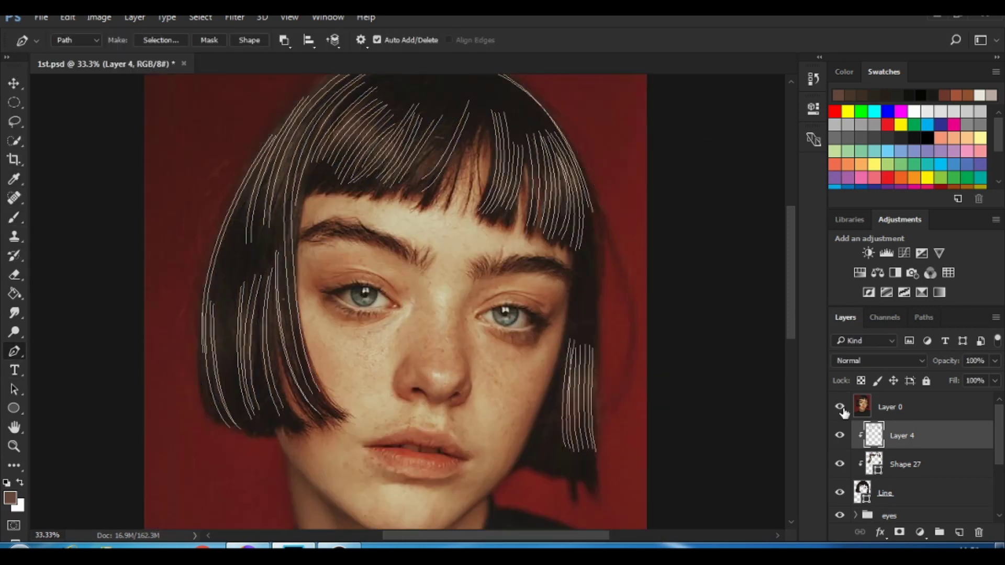
click(542, 188)
key(b)
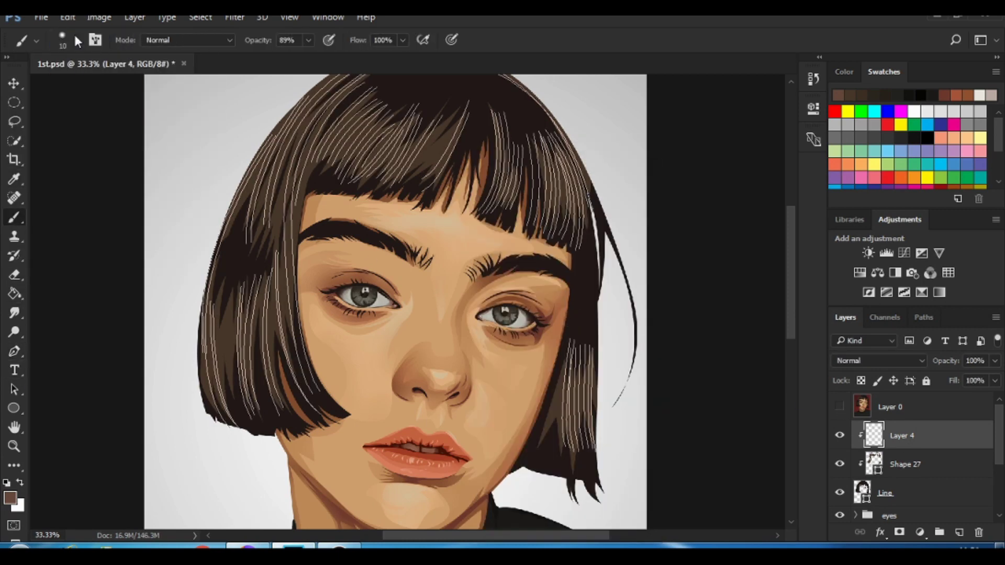
click(77, 40)
key(Return)
click(678, 186)
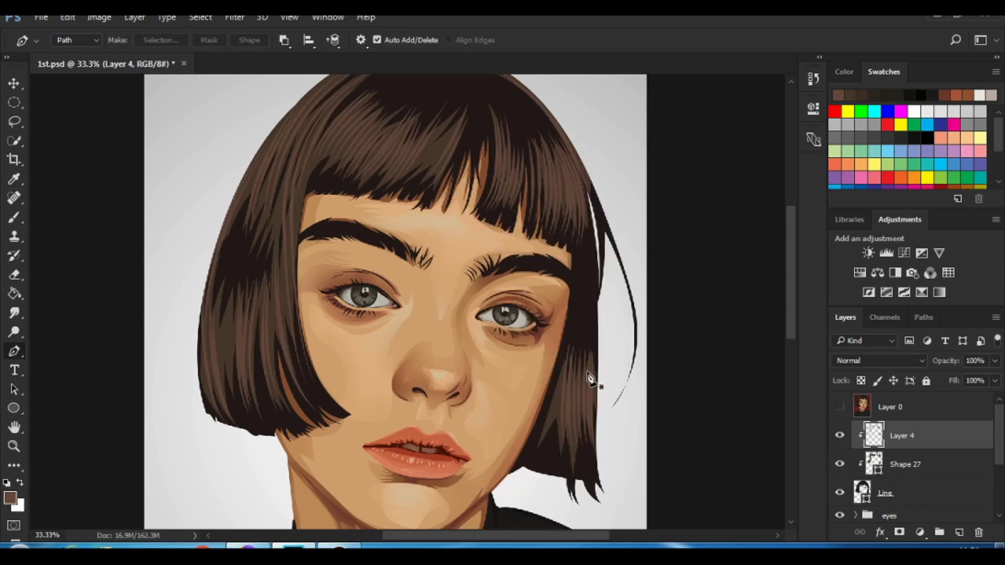
key(z)
click(292, 287)
alt+click(310, 224)
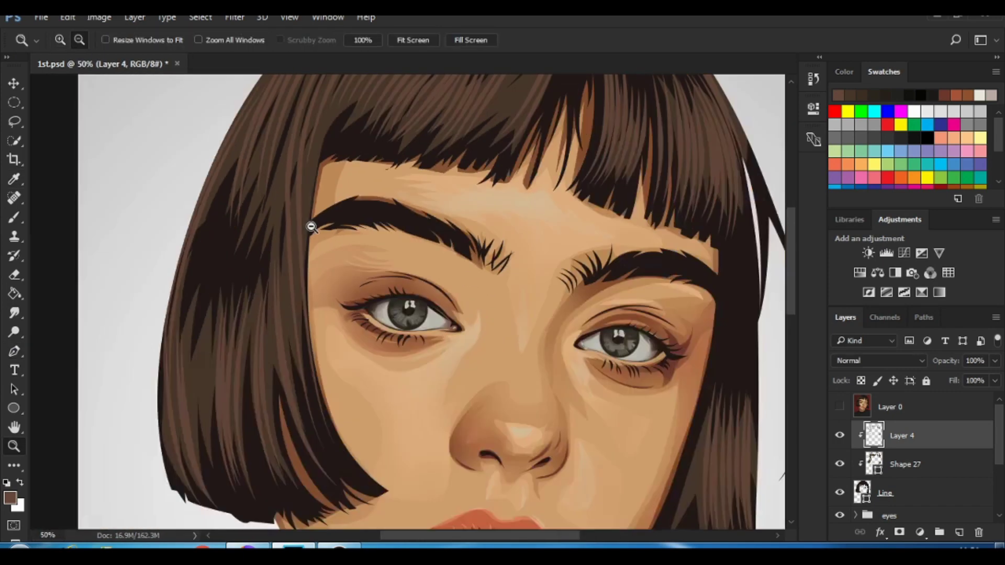
- Add a clipped layer and stroke the hair path with brown strands
click(959, 532)
click(10, 498)
click(869, 209)
key(b)
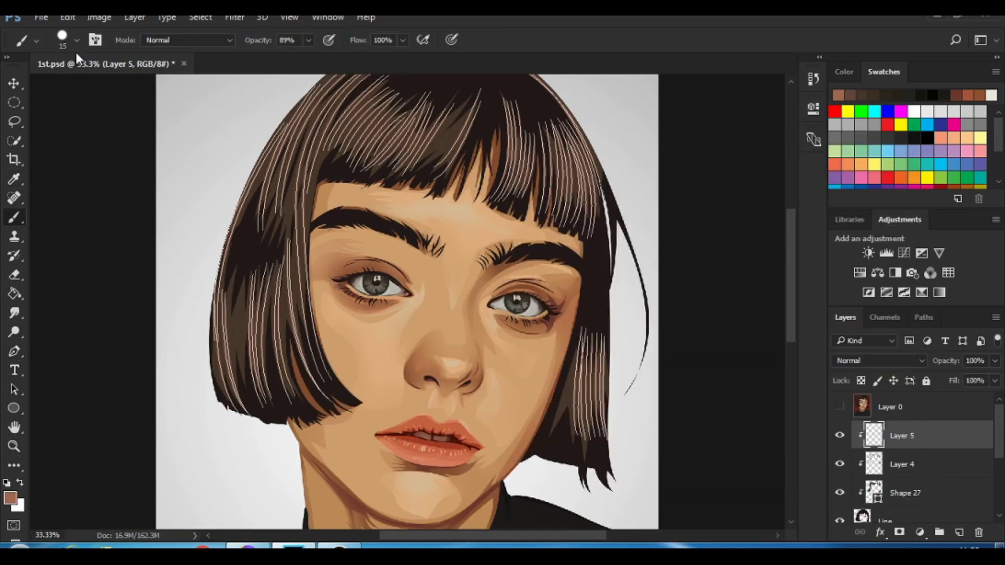
key(Return)
click(679, 187)
- Mask Layer 5 and fade part of the brown strands with a soft 77% brush
click(900, 533)
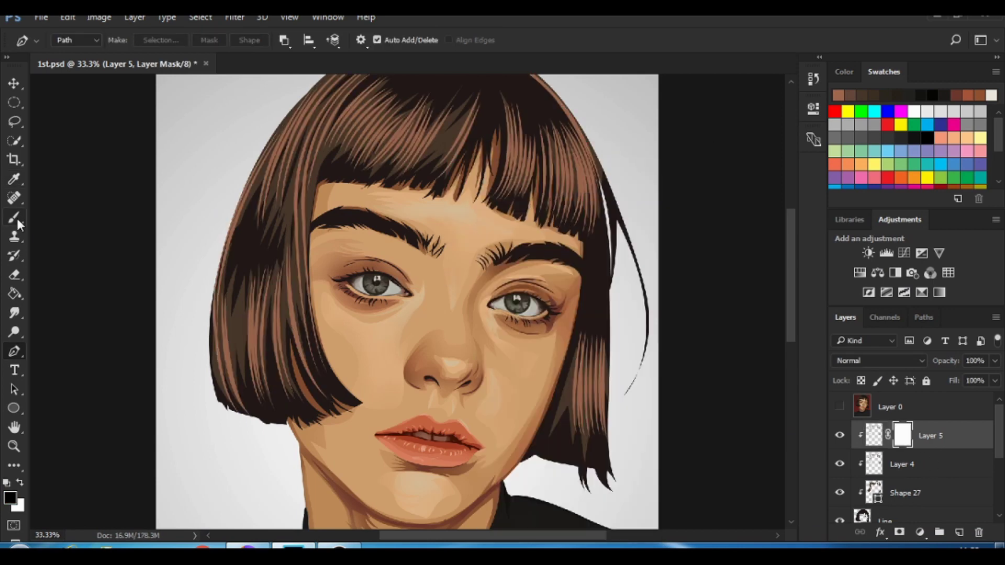
click(76, 40)
click(309, 39)
drag(314, 59, 307, 58)
scroll(367, 262, up, 2)
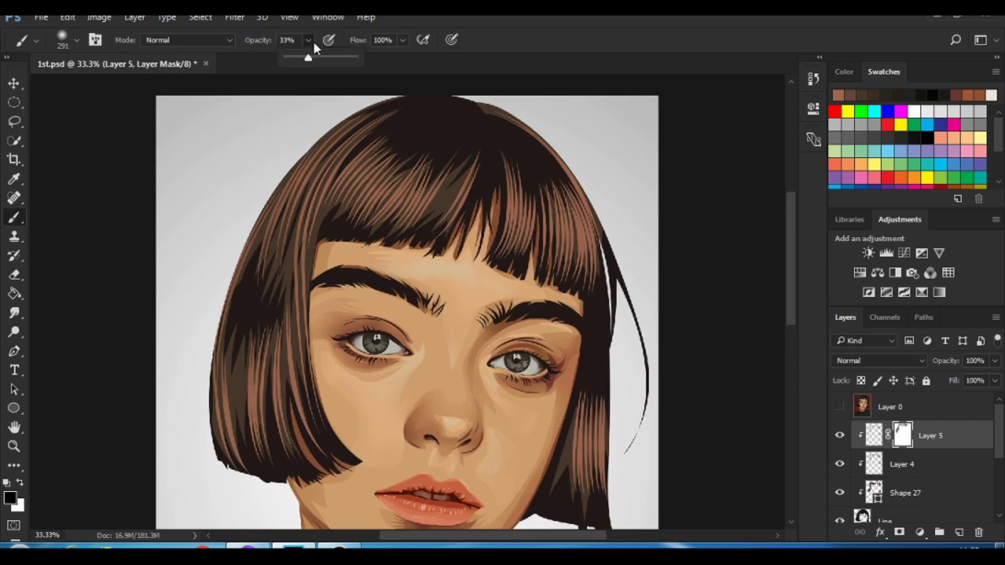
drag(262, 261, 385, 254)
mouse_move(513, 157)
mouse_down()
mouse_move(591, 293)
mouse_move(588, 400)
mouse_up()
scroll(587, 399, up, 1)
- Add masks to Layer 4 and Shape 27 and paint away parts of their hair
click(927, 465)
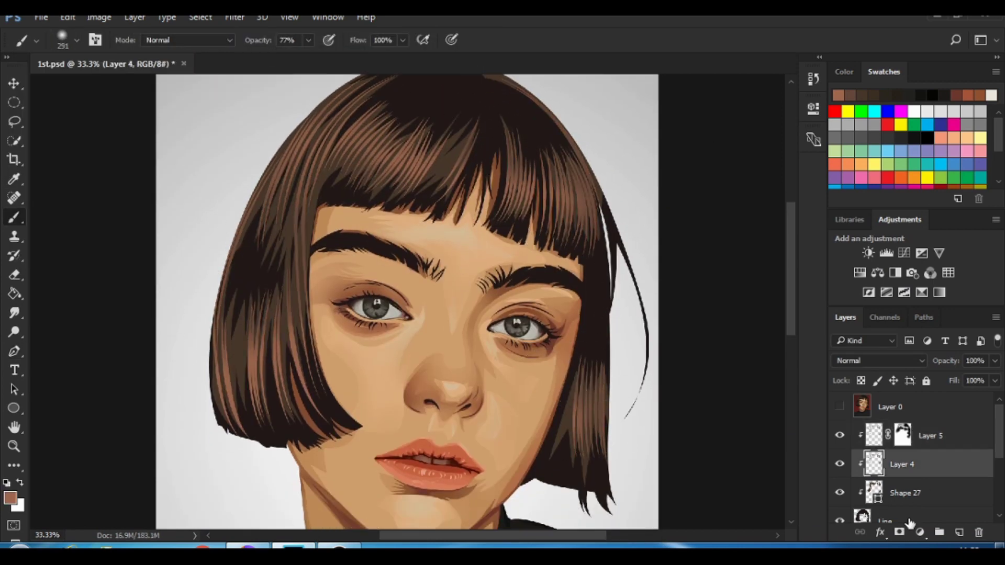
click(899, 533)
drag(443, 173, 586, 230)
click(926, 493)
click(900, 533)
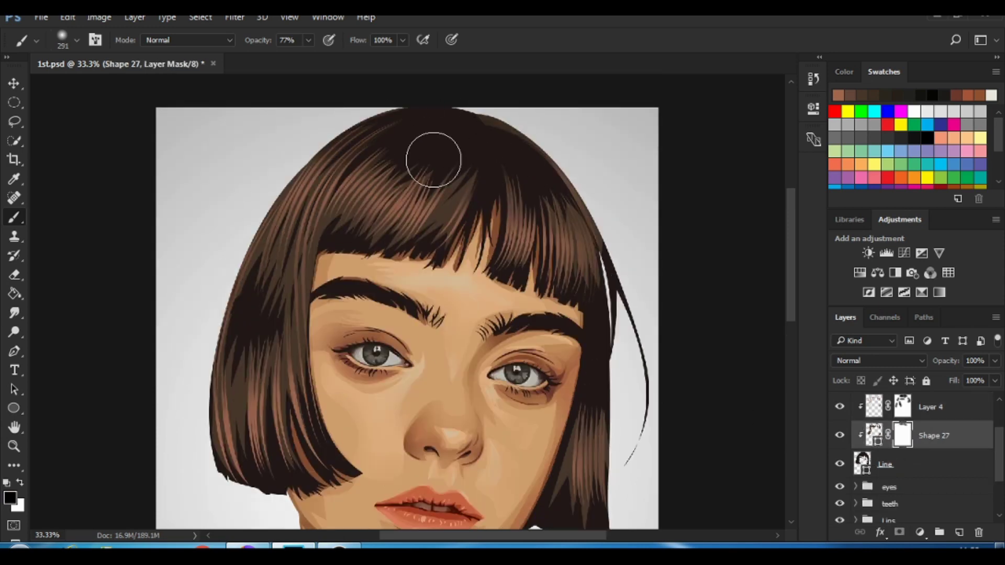
drag(431, 153, 244, 397)
scroll(572, 461, down, 3)
click(903, 406)
scroll(911, 418, up, 2)
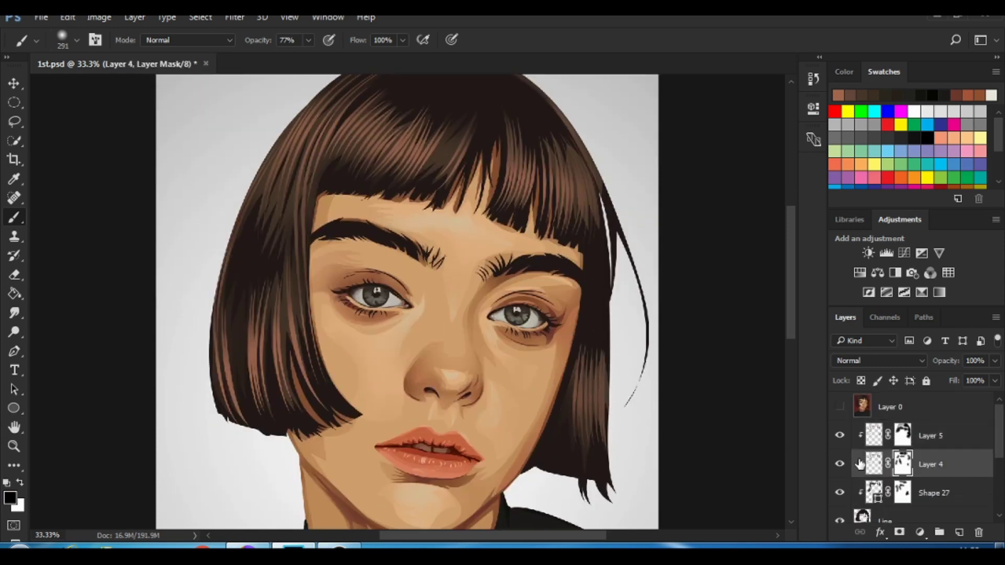
click(917, 438)
- Zoom out to the whole portrait and select the hair layers down to Line
key(z)
scroll(450, 298, up, 5)
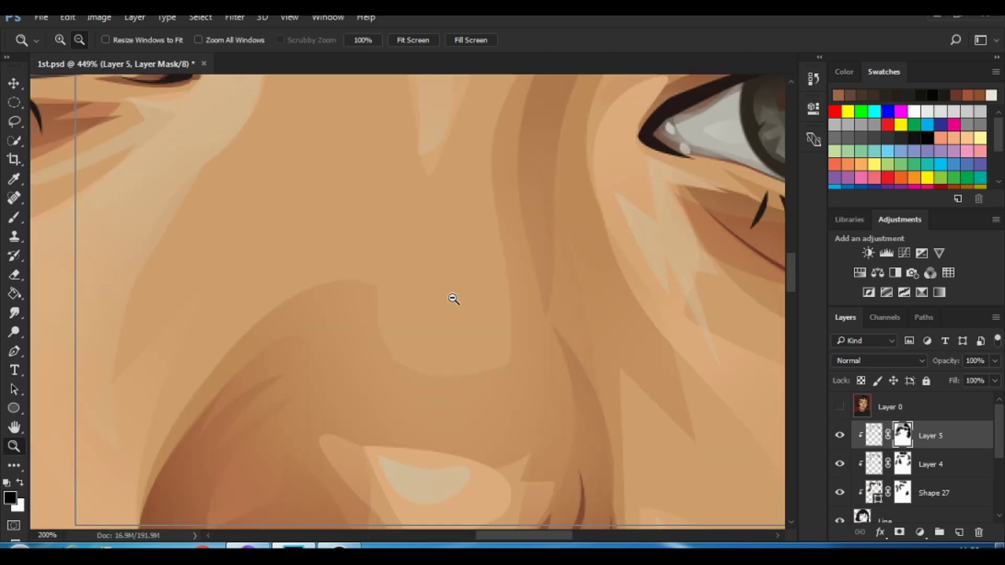
scroll(479, 302, down, 5)
alt+click(479, 302)
shift+click(885, 510)
- Group the selected hair layers into a group named 'hair'
right_click(884, 511)
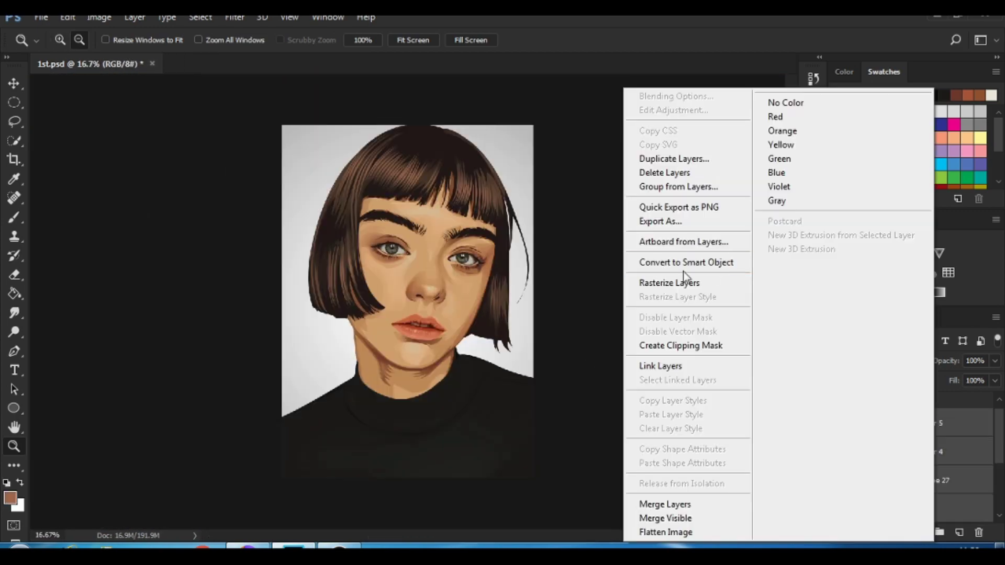
click(681, 179)
text(hair)
key(Return)
click(612, 279)
- Fill a new background layer and give it a dark red Color Overlay style
key(ctrl+shift+alt+n)
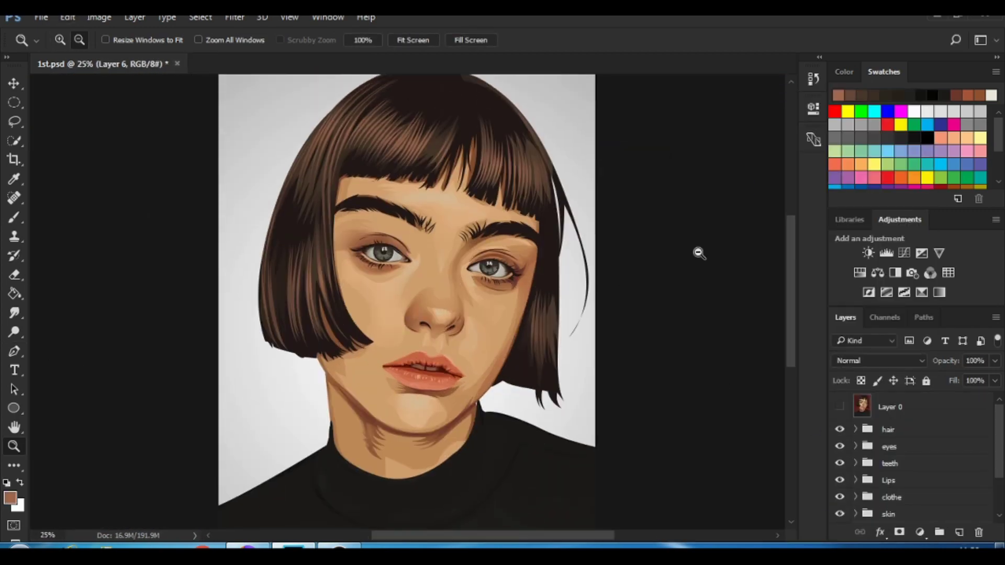
click(839, 412)
key(shift+F5)
click(889, 240)
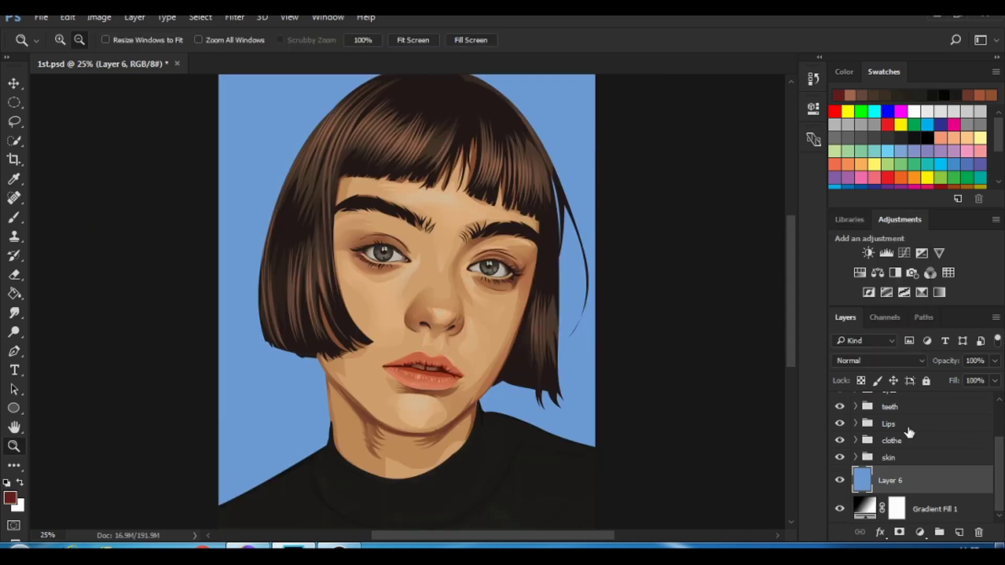
right_click(890, 480)
click(744, 33)
click(359, 321)
click(673, 148)
click(901, 178)
click(900, 135)
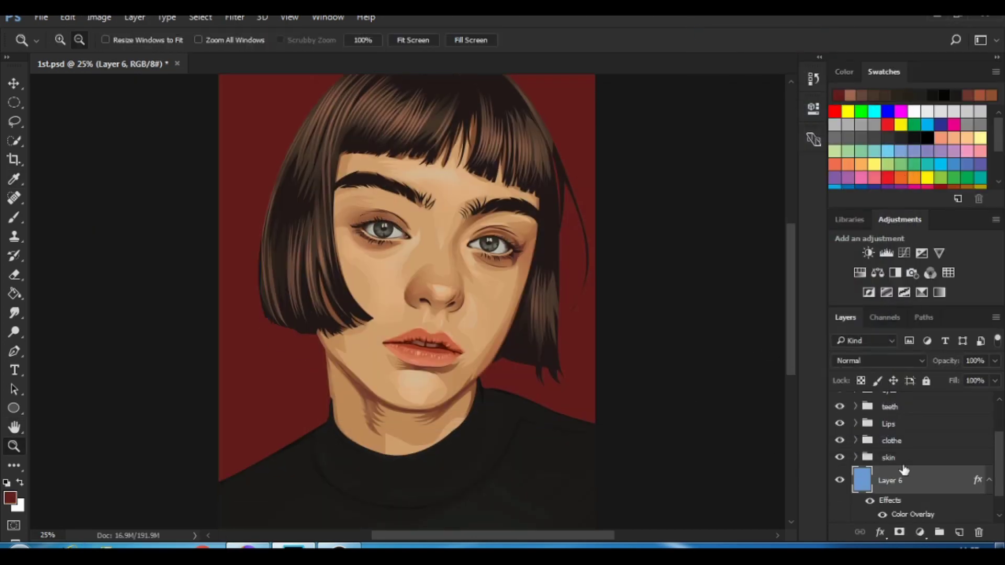
- Add a layer mask to the clothe group around the chin and neck
click(375, 466)
click(920, 419)
click(900, 533)
key(b)
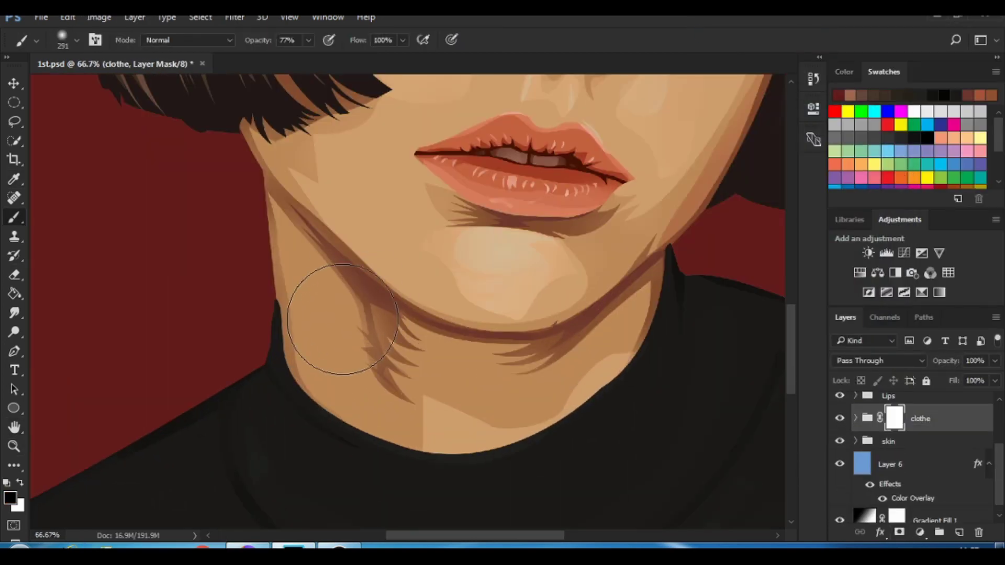
key(ctrl+minus)
key(z)
key(ctrl+minus)
key(ctrl+minus)
scroll(914, 455, down, 1)
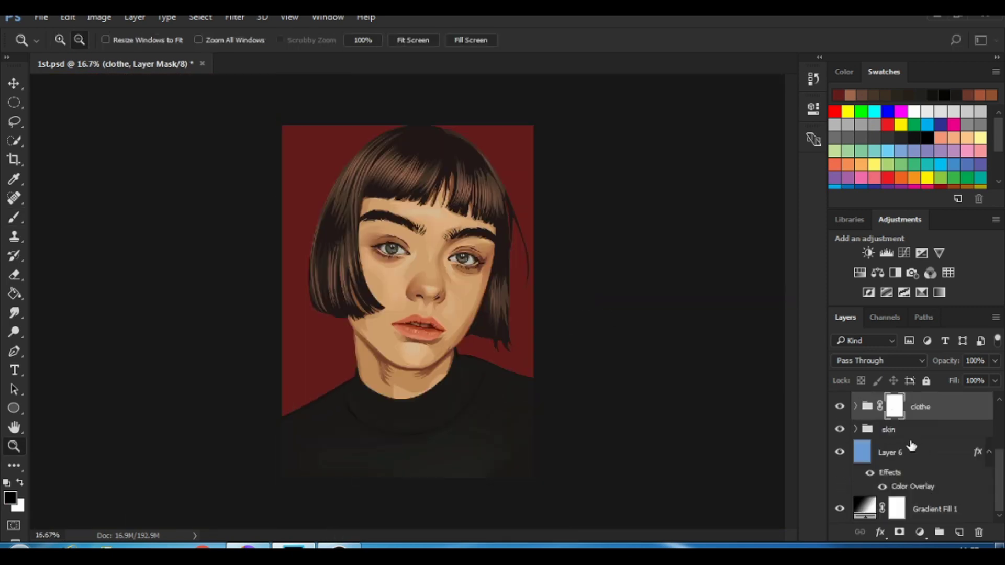
drag(840, 452, 839, 509)
scroll(924, 469, up, 3)
- Show and select the red background layer, then add a new layer for freckles
click(840, 461)
click(914, 460)
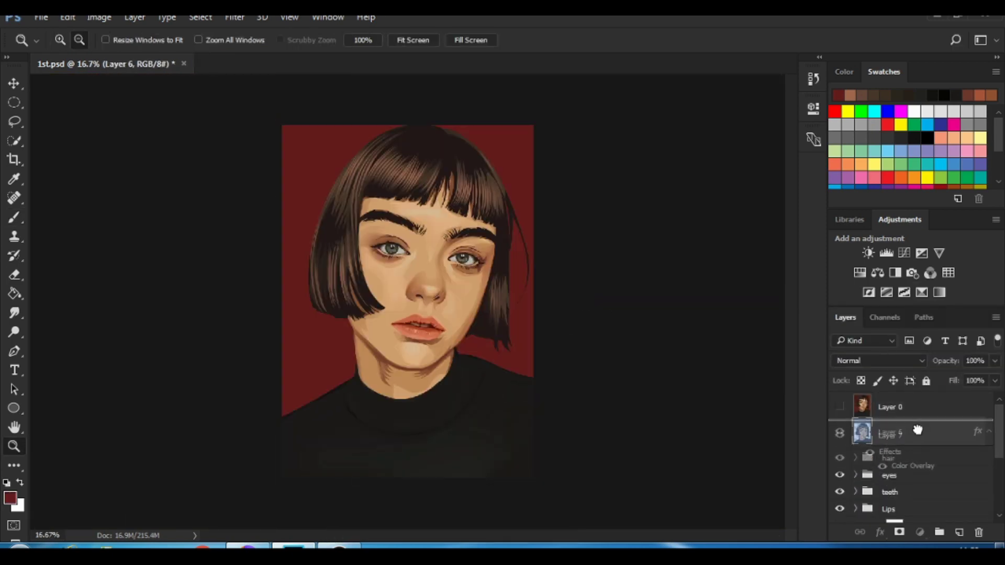
scroll(914, 472, up, 1)
click(512, 316)
click(460, 287)
- Spatter freckles across both cheeks and the nose with a 400 px spatter brush
key(ctrl+shift+alt+n)
key(b)
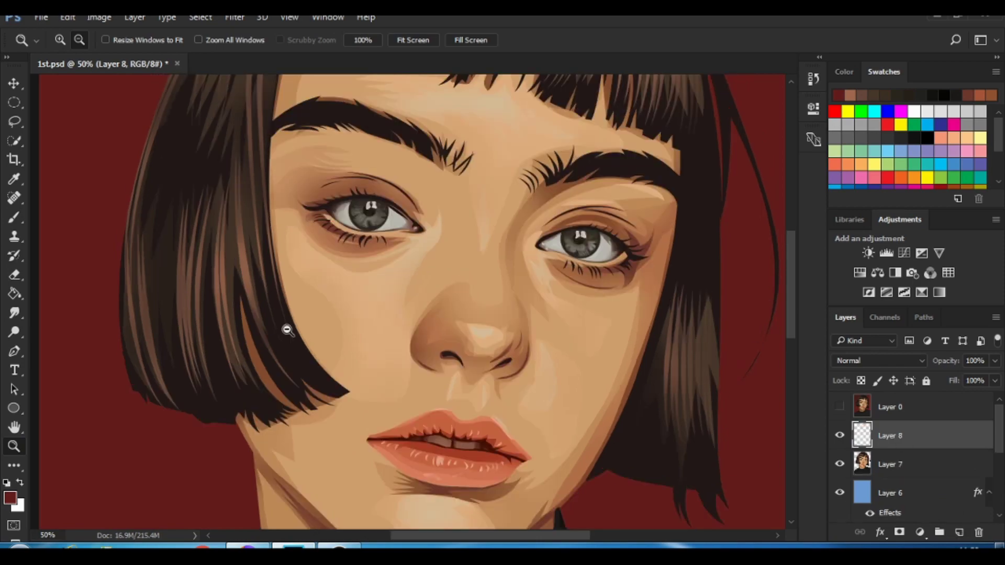
click(77, 40)
double_click(149, 191)
key(bracketright)
key(bracketright)
key(bracketright)
drag(566, 325, 617, 387)
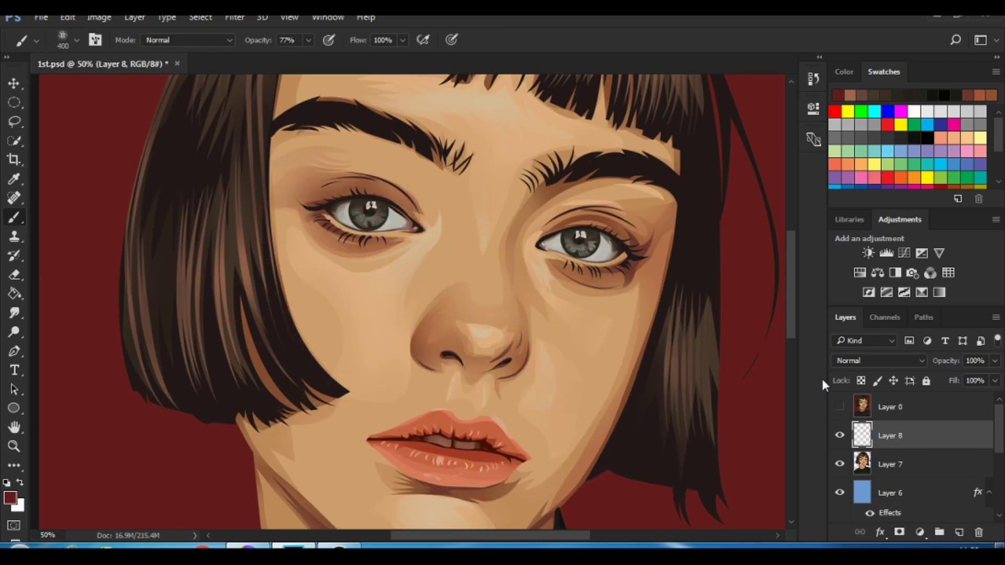
mouse_move(523, 283)
mouse_down()
mouse_move(348, 340)
mouse_move(314, 280)
mouse_up()
- Add freckles on both sides of the chin at 200 px and the forehead at 250 px
scroll(315, 280, down, 2)
click(840, 407)
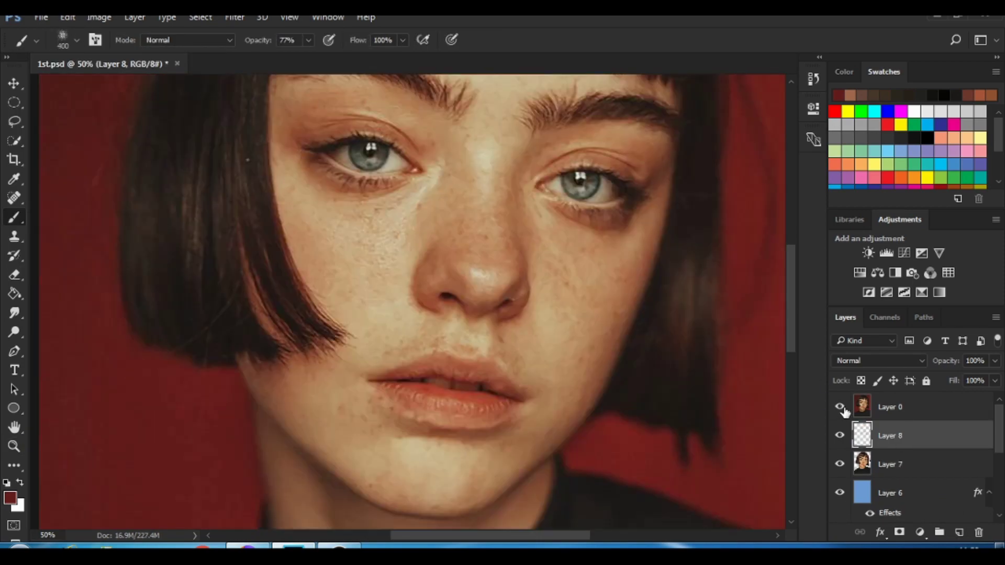
click(901, 438)
key(bracketleft)
key(bracketleft)
scroll(652, 426, down, 1)
mouse_move(356, 398)
mouse_down()
mouse_move(419, 460)
mouse_move(513, 471)
mouse_up()
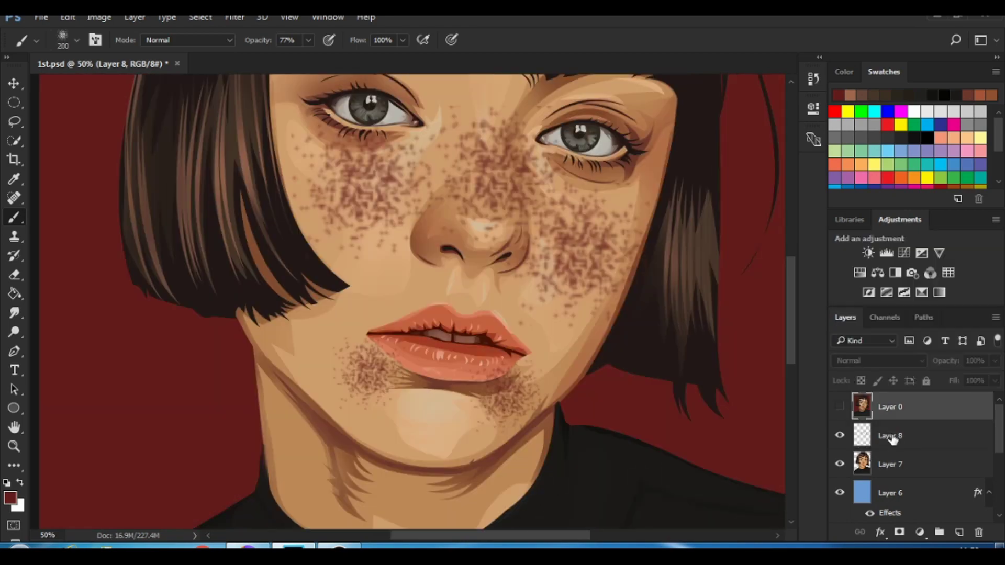
scroll(471, 445, up, 1)
scroll(575, 157, up, 5)
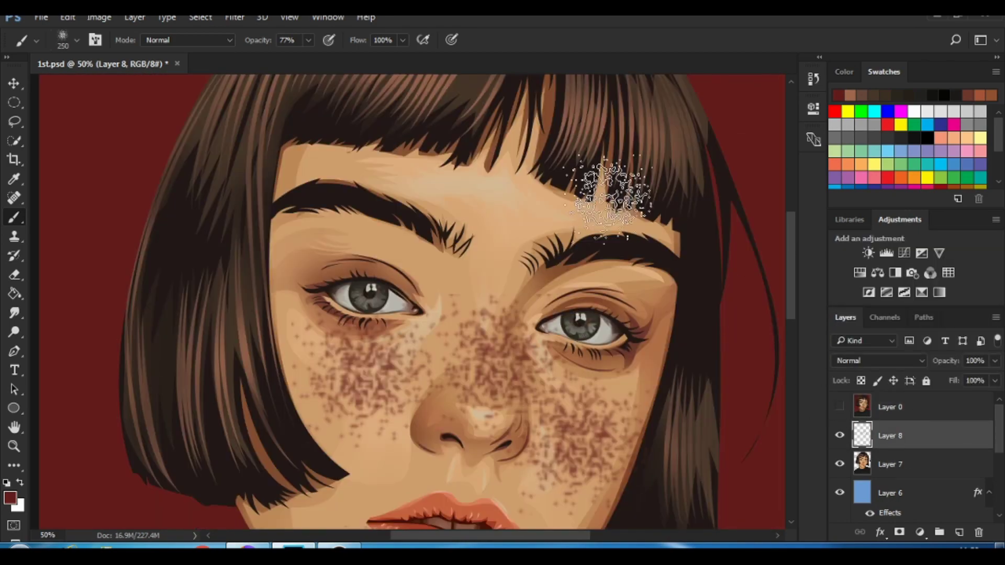
key(bracketright)
drag(524, 209, 408, 178)
- Erase freckles overlapping the hair using the Line layer's selection
scroll(471, 209, down, 1)
scroll(911, 445, down, 2)
scroll(911, 445, down, 2)
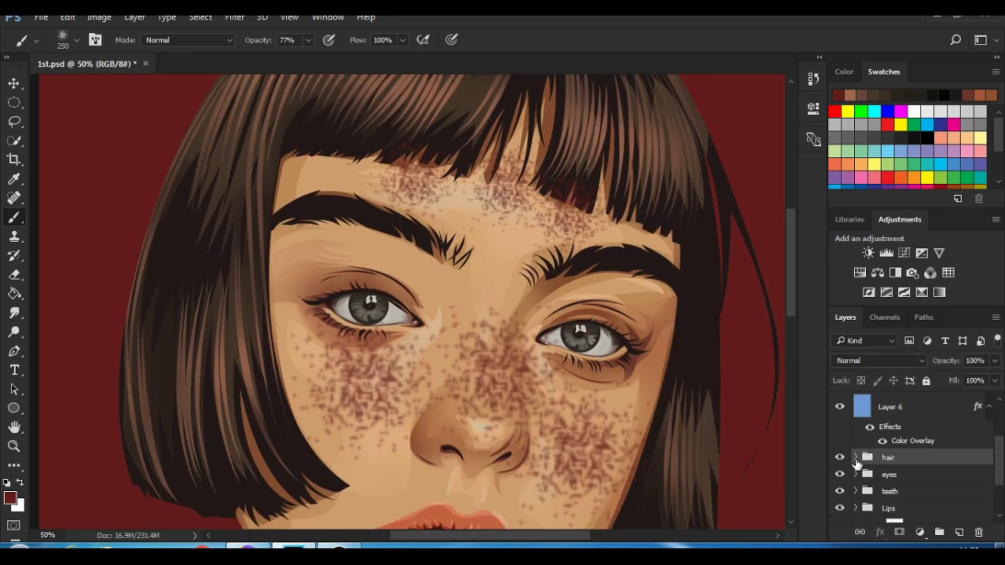
scroll(890, 434, down, 2)
click(885, 432)
scroll(911, 445, up, 3)
key(e)
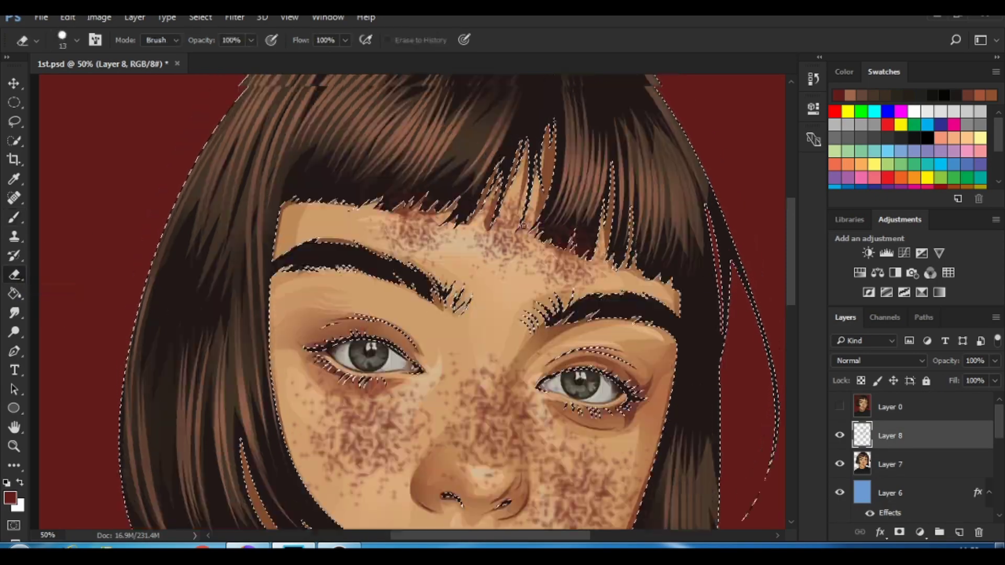
scroll(579, 253, up, 1)
key(bracketright)
key(ctrl+d)
- Lower the freckle layer's opacity to 43%
key(w)
scroll(635, 348, down, 5)
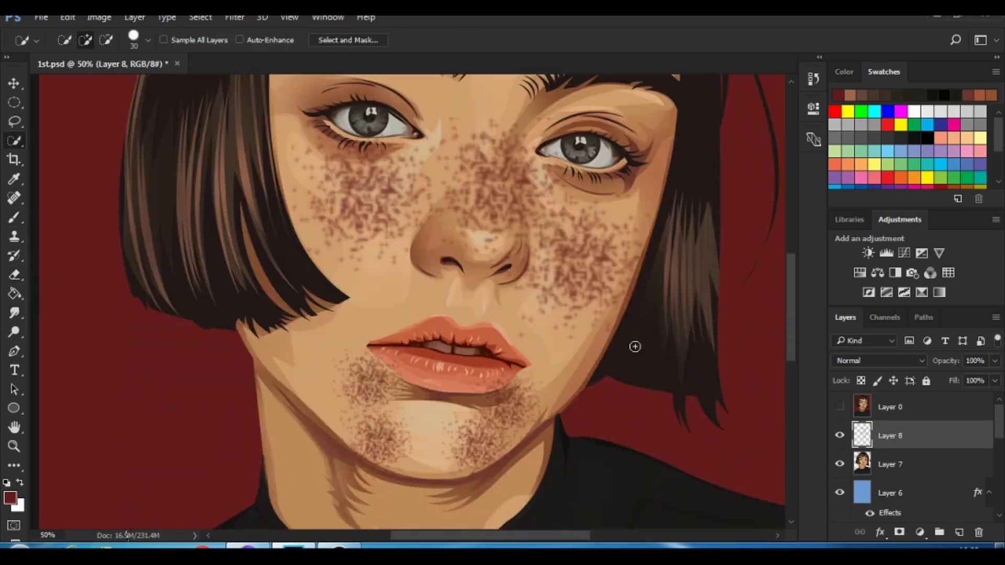
click(995, 361)
drag(996, 377, 957, 381)
scroll(674, 382, up, 3)
- Mask the freckle layer and thin the cheek freckles with a black brush at 59% opacity
click(900, 532)
key(b)
click(77, 40)
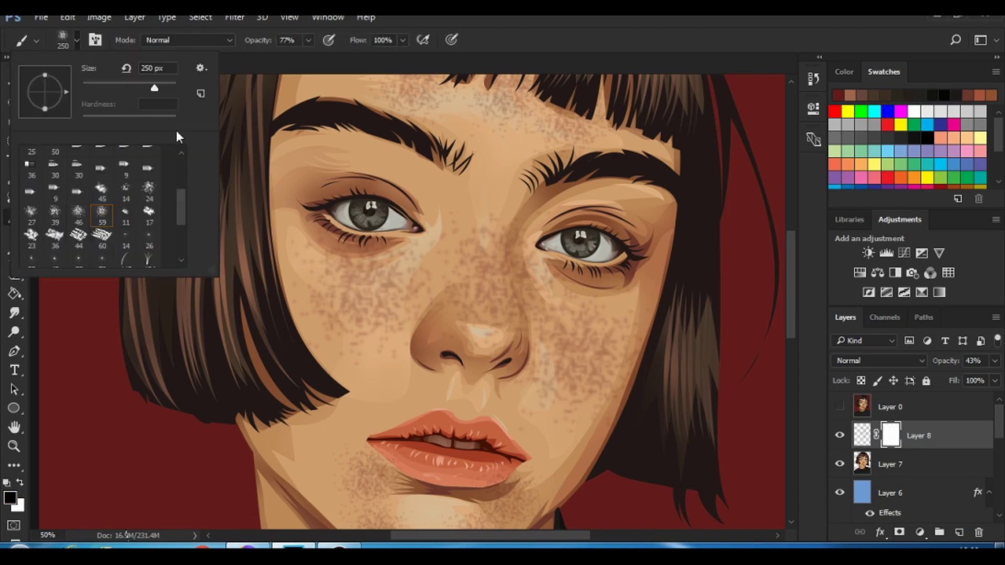
key(Escape)
scroll(302, 107, up, 1)
scroll(673, 202, down, 1)
key(5)
key(9)
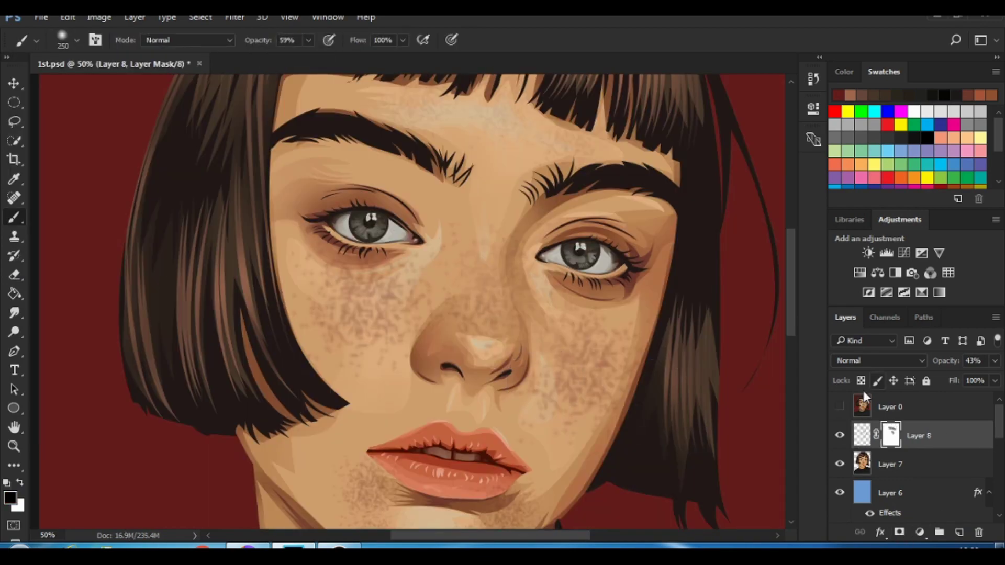
drag(549, 397, 357, 330)
scroll(449, 489, down, 1)
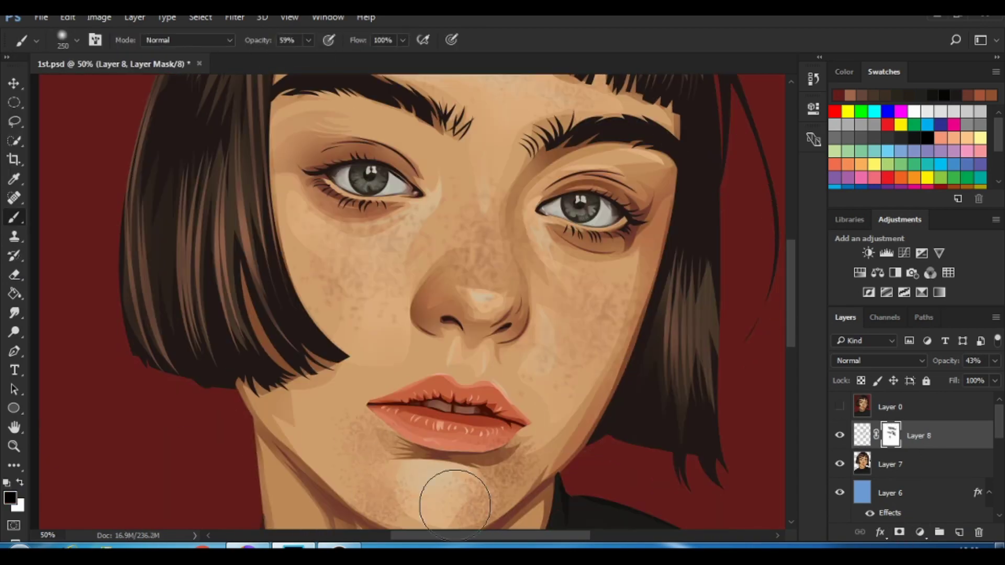
- Change the background layer's overlay colour to dark red 8a0b0b
right_click(953, 444)
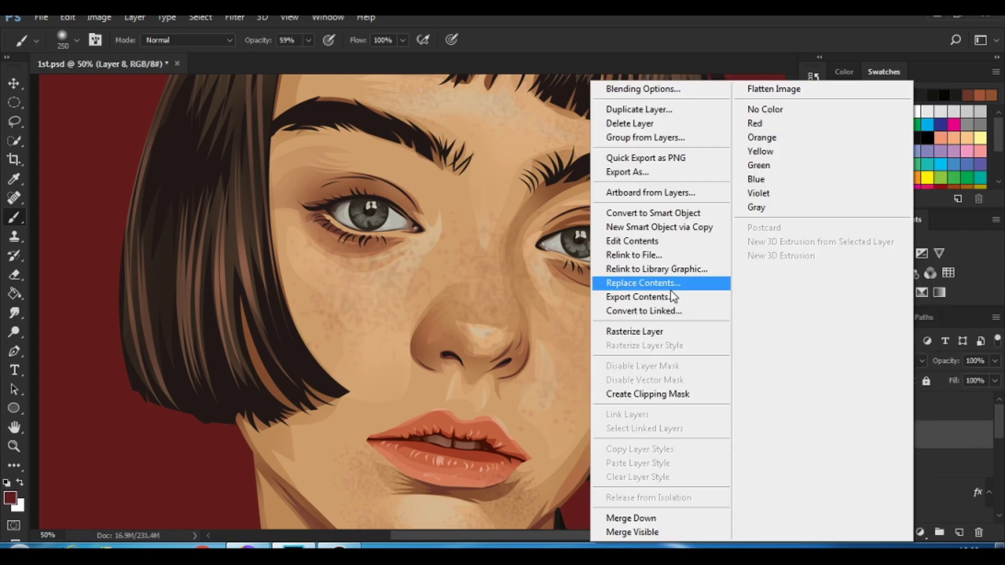
right_click(953, 444)
click(664, 99)
click(681, 346)
text(8a0b0b)
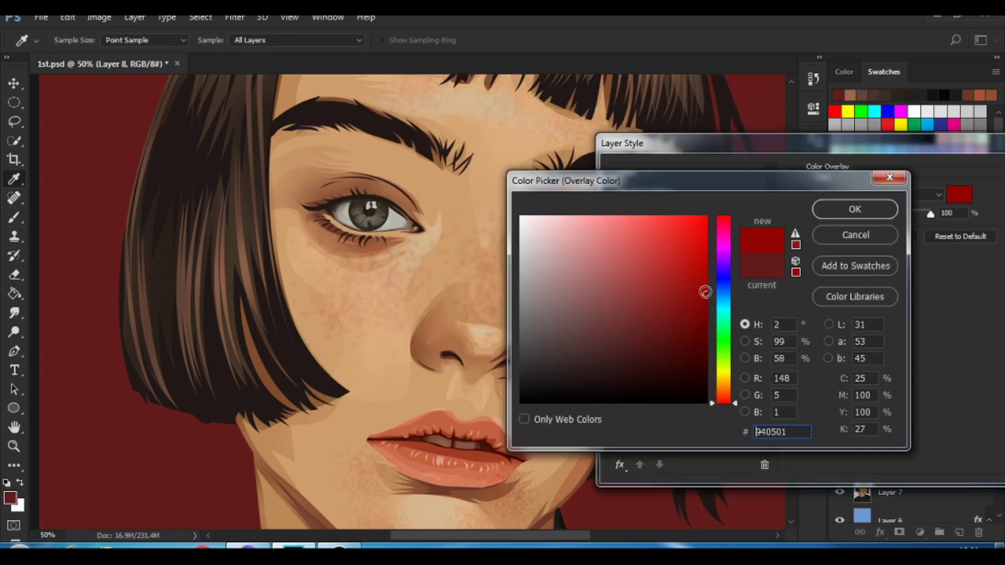
key(Return)
key(Return)
key(z)
alt+click(517, 392)
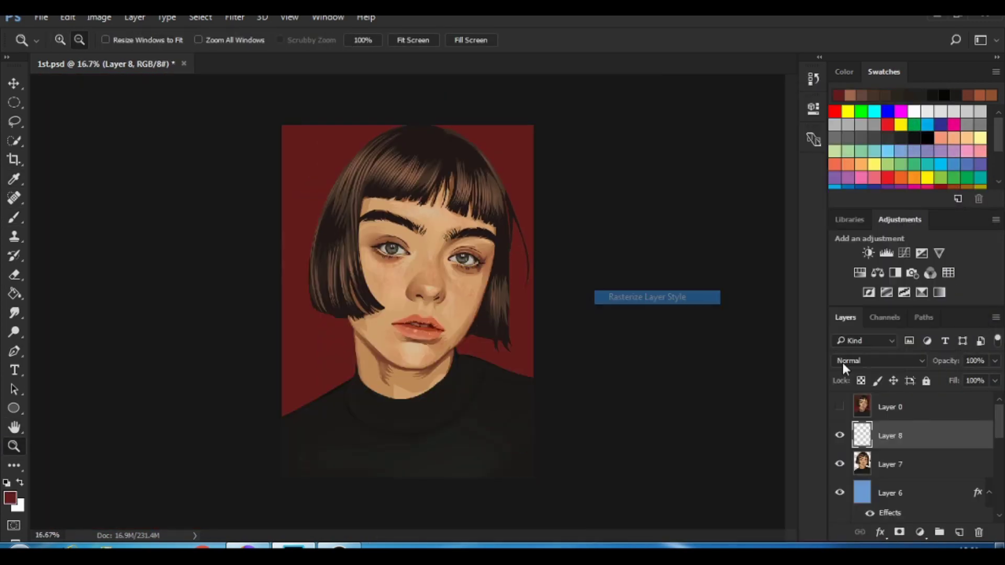
- Rasterize Layer 8's layer style and stamp the visible layers into Layer 9
click(900, 532)
key(ctrl+plus)
key(ctrl+plus)
key(b)
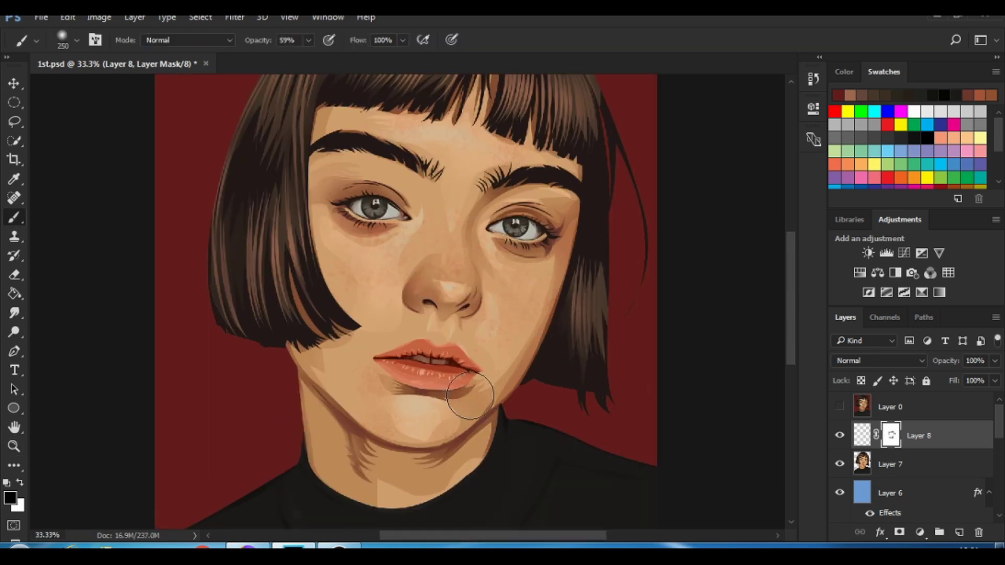
key(z)
key(ctrl+minus)
key(ctrl+shift+alt+e)
- Fill a new layer with 50% Gray inside the girl selection and set it to Overlay
click(839, 407)
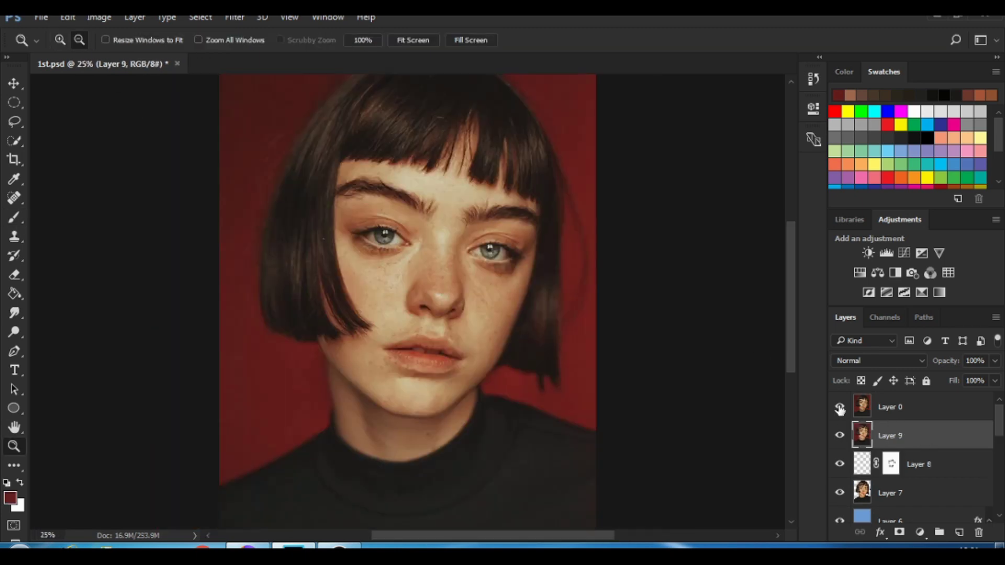
click(840, 407)
ctrl+click(862, 435)
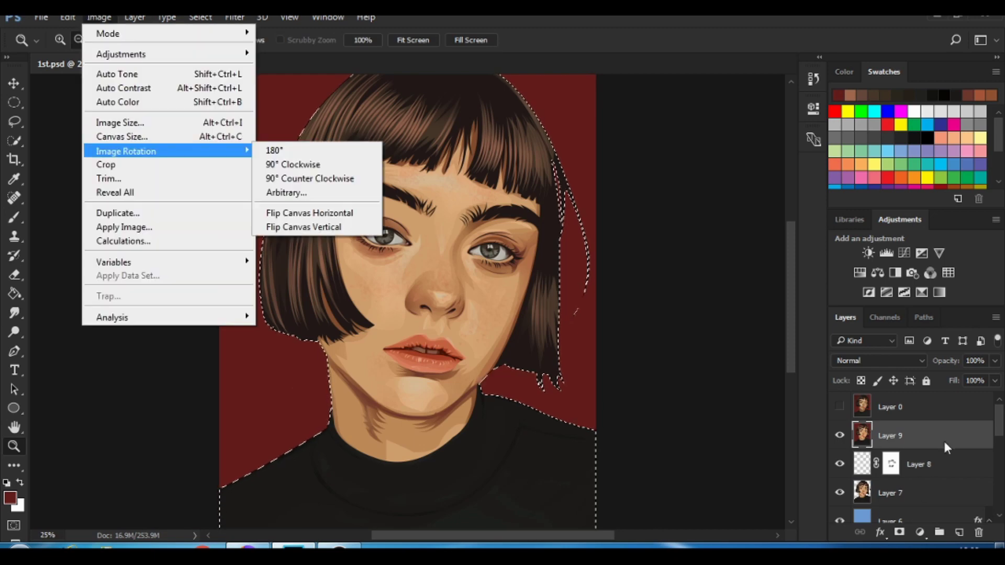
click(959, 532)
key(i)
key(shift+F5)
click(799, 240)
click(775, 335)
click(894, 244)
click(879, 361)
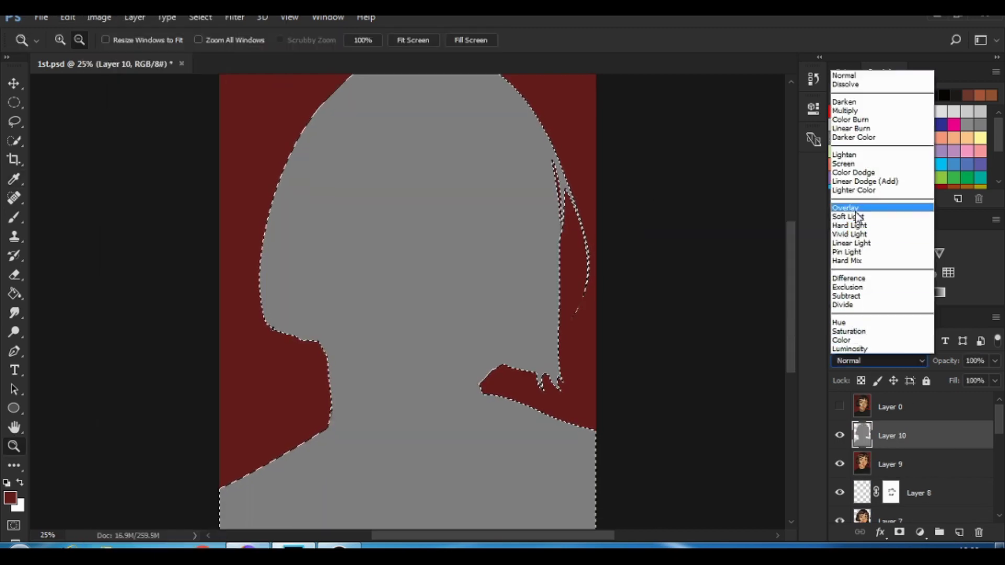
- Burn shadows along the left jaw and neck and the right side of the nose
click(843, 212)
key(ctrl+plus)
right_click(14, 332)
mouse_move(325, 450)
mouse_down()
mouse_move(377, 467)
mouse_move(314, 435)
mouse_move(326, 462)
mouse_up()
key(bracketleft)
key(bracketleft)
key(bracketleft)
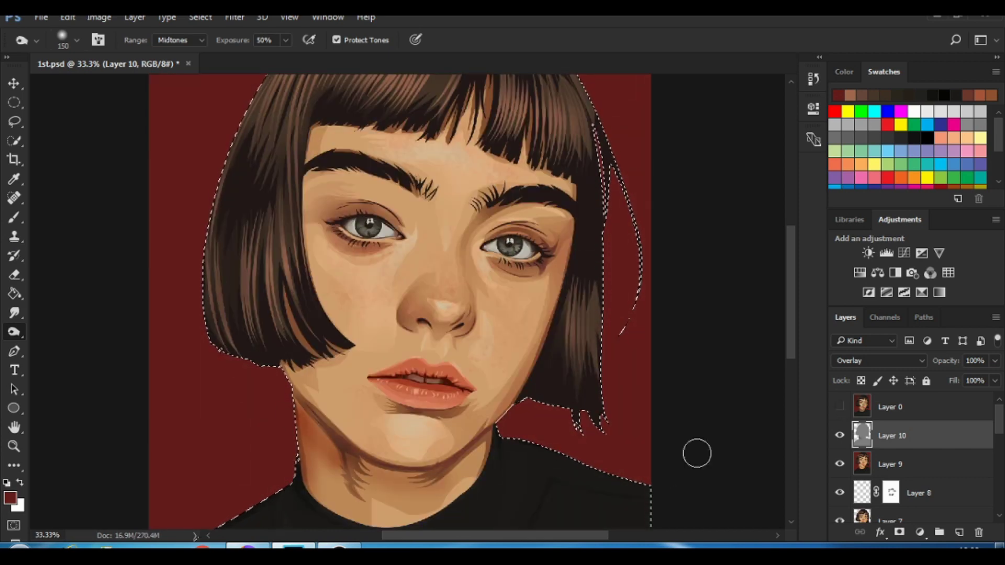
scroll(943, 453, down, 5)
scroll(921, 445, down, 5)
scroll(922, 445, up, 10)
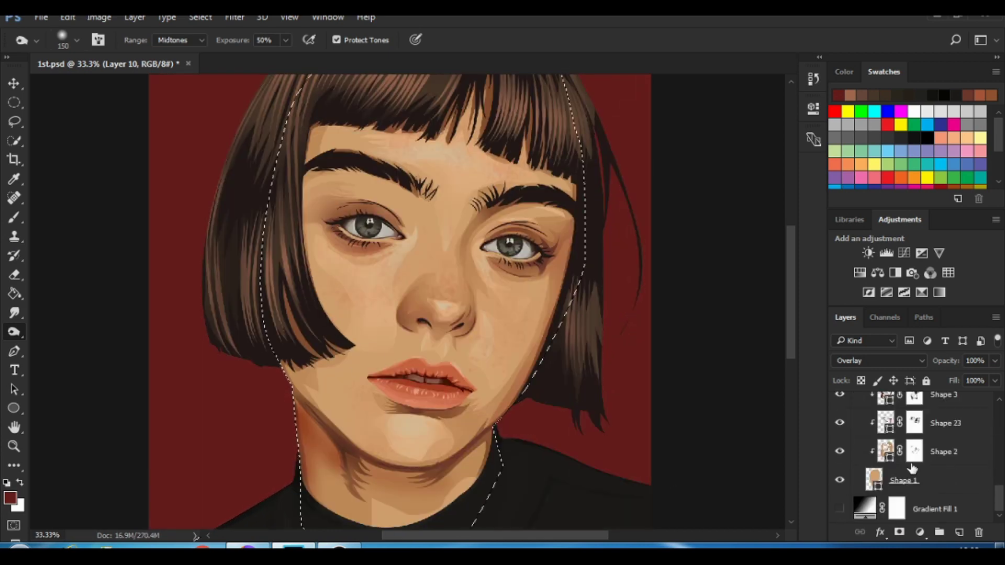
click(840, 407)
key(bracketleft)
key(bracketleft)
key(bracketleft)
drag(466, 322, 468, 295)
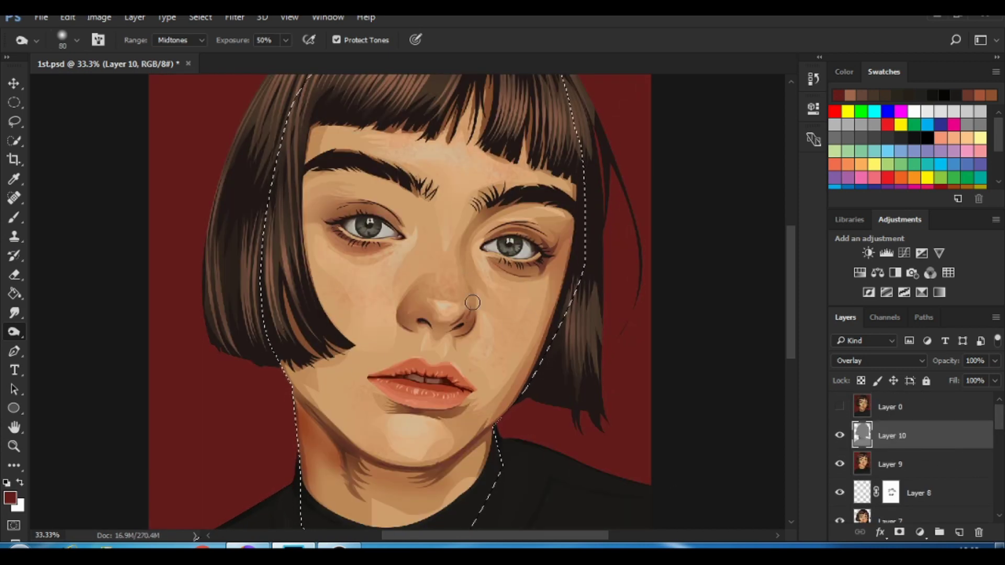
- Compare shading against the reference photo, set the brush to 70, and deselect the girl
click(840, 406)
click(840, 407)
key(bracketleft)
key(bracketleft)
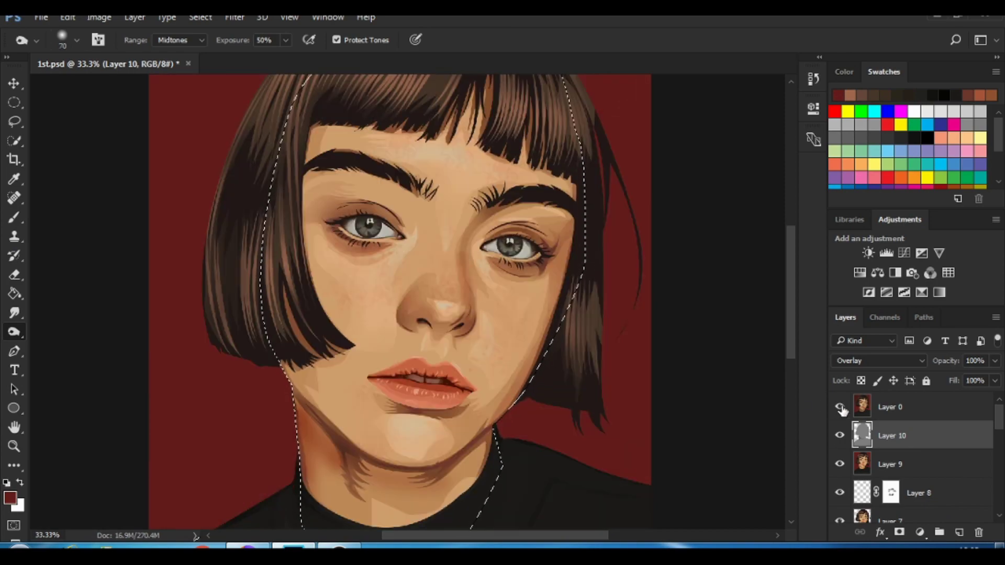
click(840, 407)
click(840, 407)
key(bracketright)
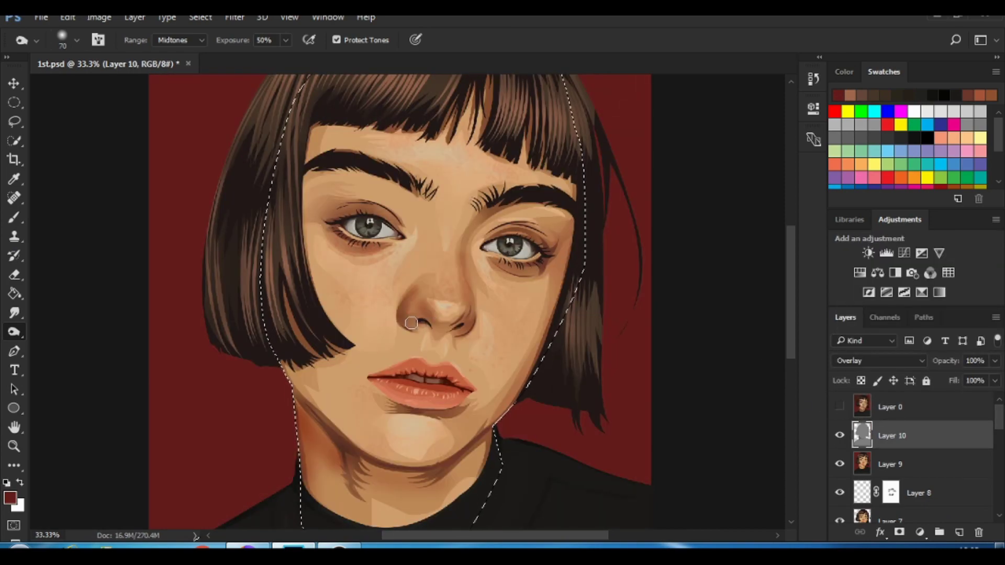
right_click(840, 407)
key(Escape)
key(ctrl+d)
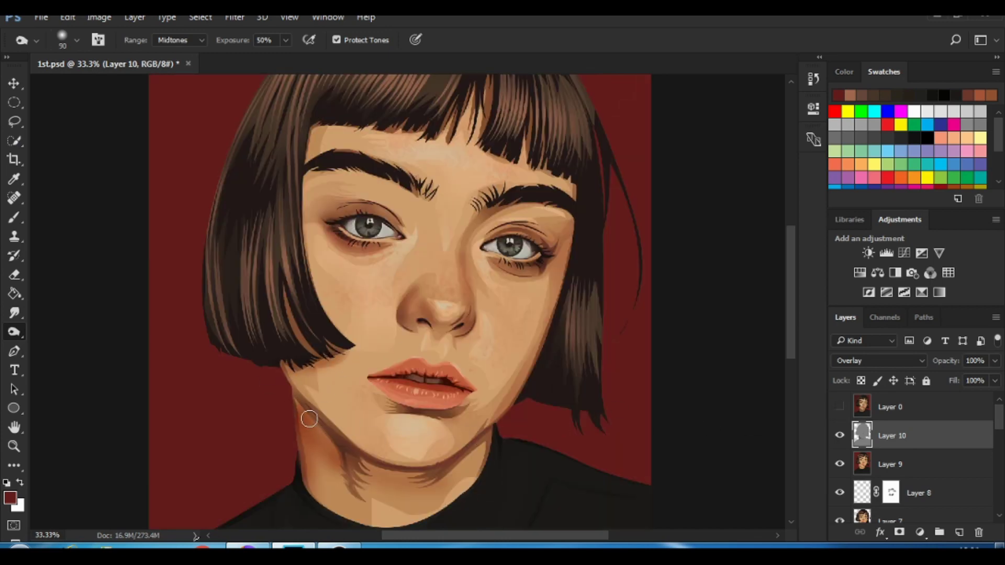
- Dodge highlights on the nose bridge, nose tip and cheek under the eye
scroll(606, 415, up, 2)
scroll(606, 415, up, 1)
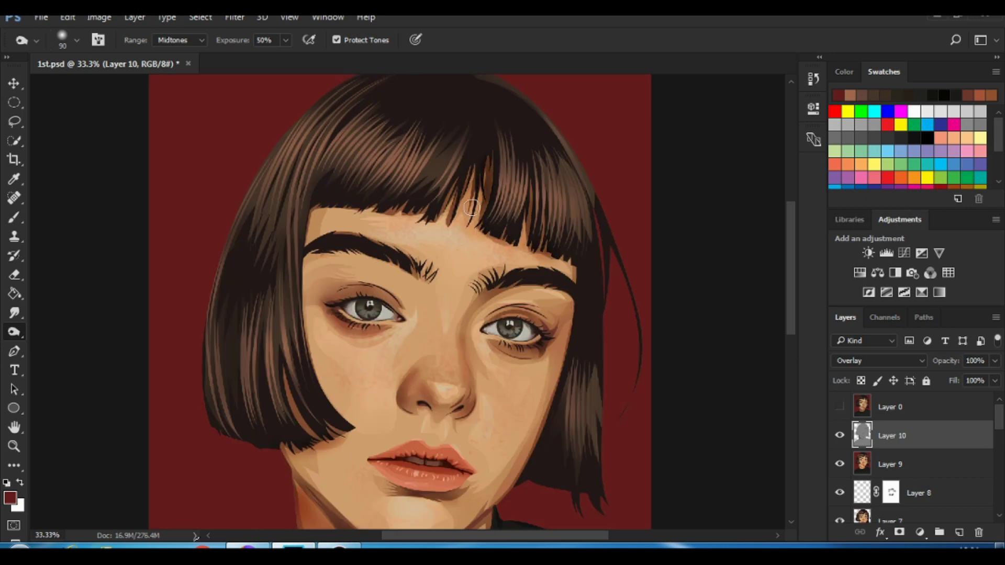
scroll(606, 366, down, 2)
click(14, 336)
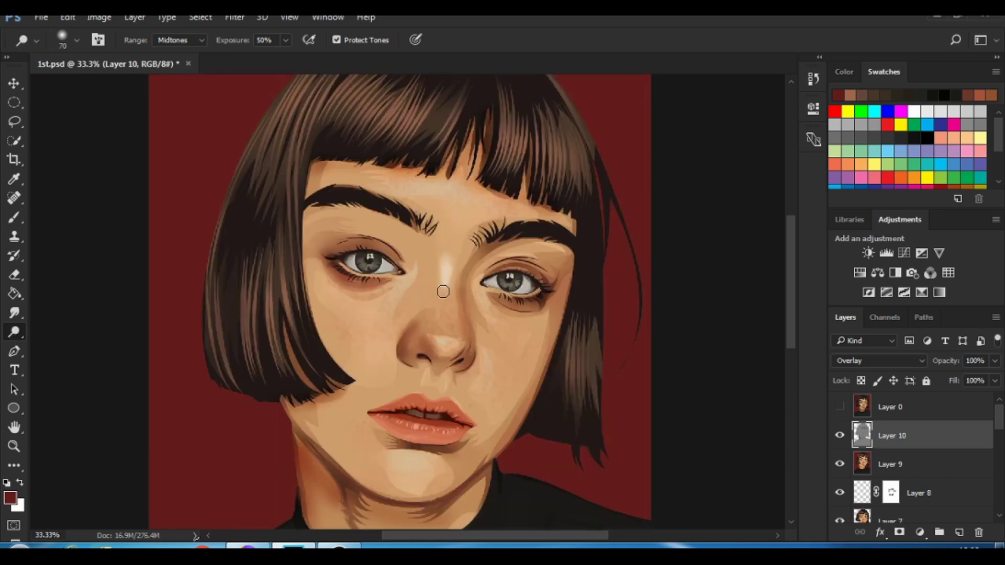
drag(443, 292, 445, 268)
drag(443, 345, 446, 338)
click(839, 407)
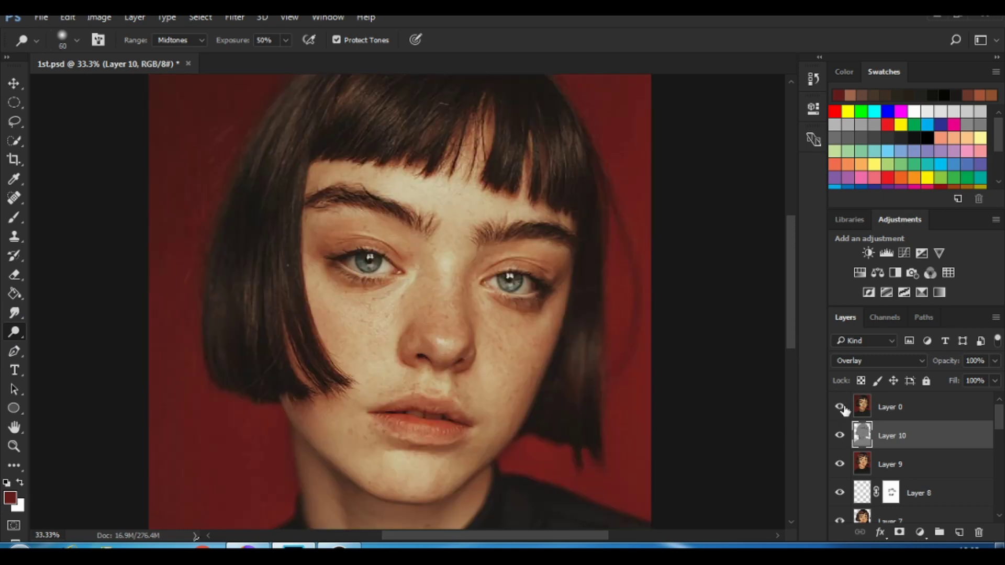
drag(395, 299, 414, 323)
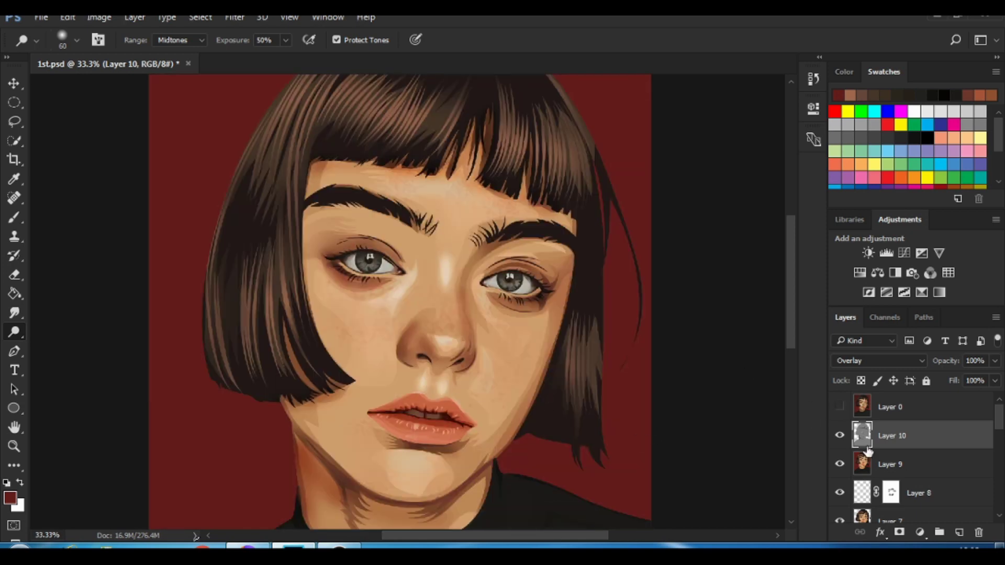
key(bracketright)
key(bracketright)
key(bracketright)
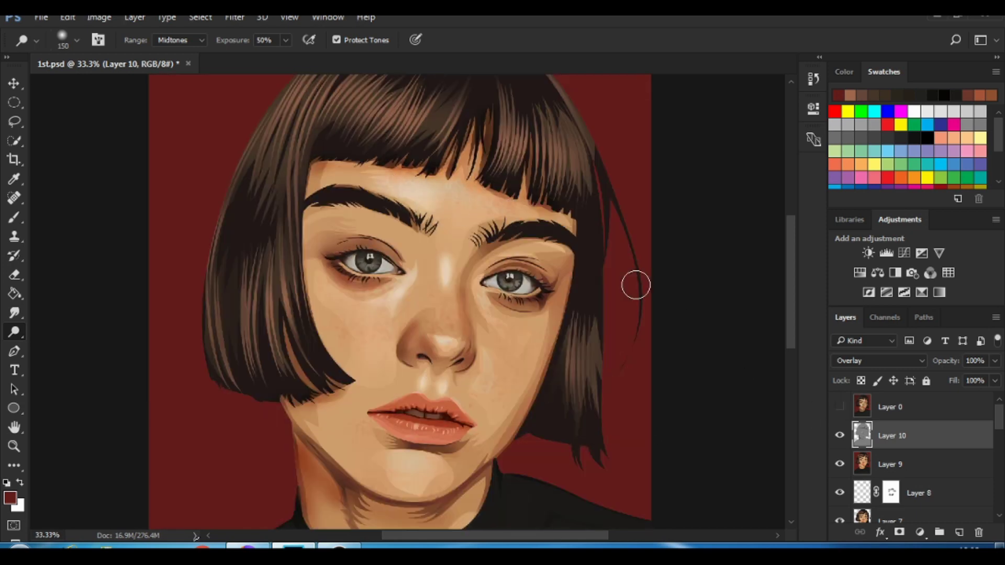
- Lower the gray layer to 53% opacity and stamp visible layers into Layer 11
click(995, 360)
drag(997, 378, 966, 380)
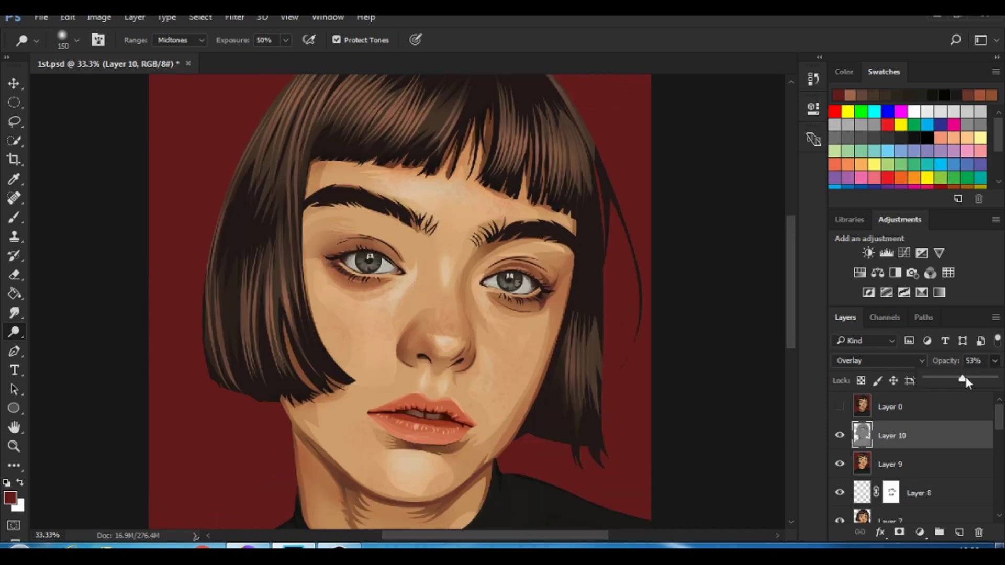
key(ctrl+shift+alt+e)
- Hide Layer 11, select Layer 10, and stamp visible layers into a new Layer 12
click(840, 407)
click(840, 407)
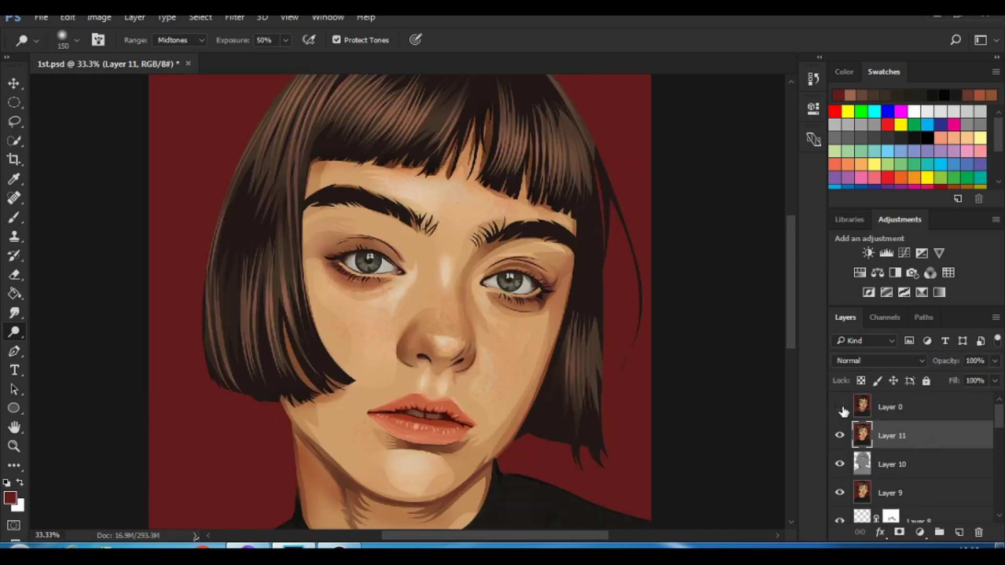
click(840, 407)
click(890, 464)
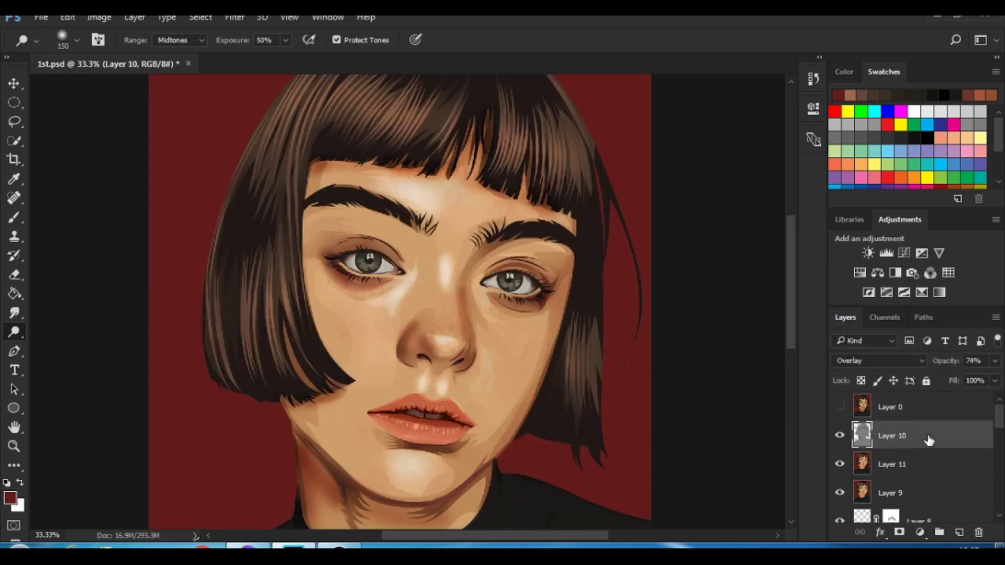
click(840, 436)
click(840, 407)
click(63, 361)
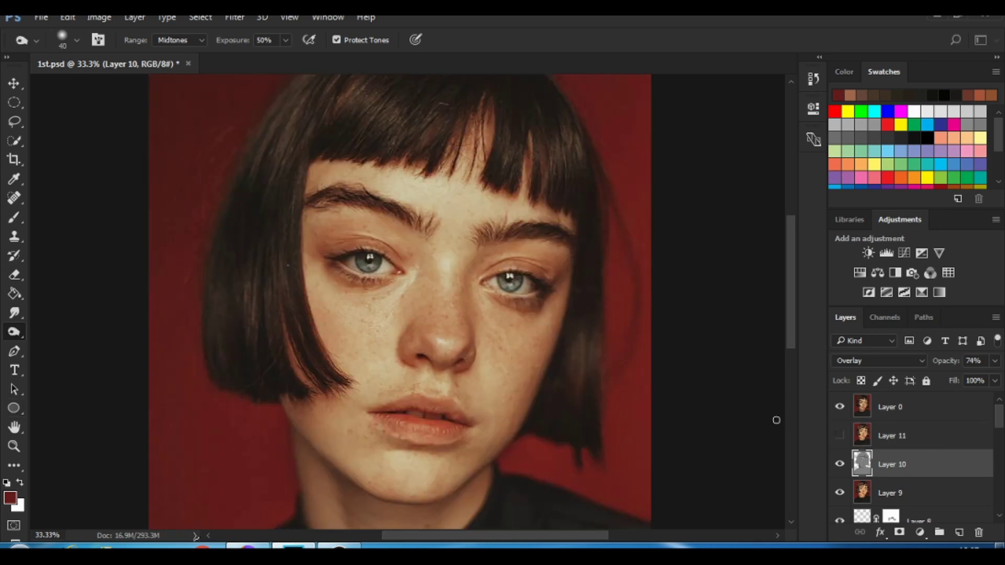
click(838, 407)
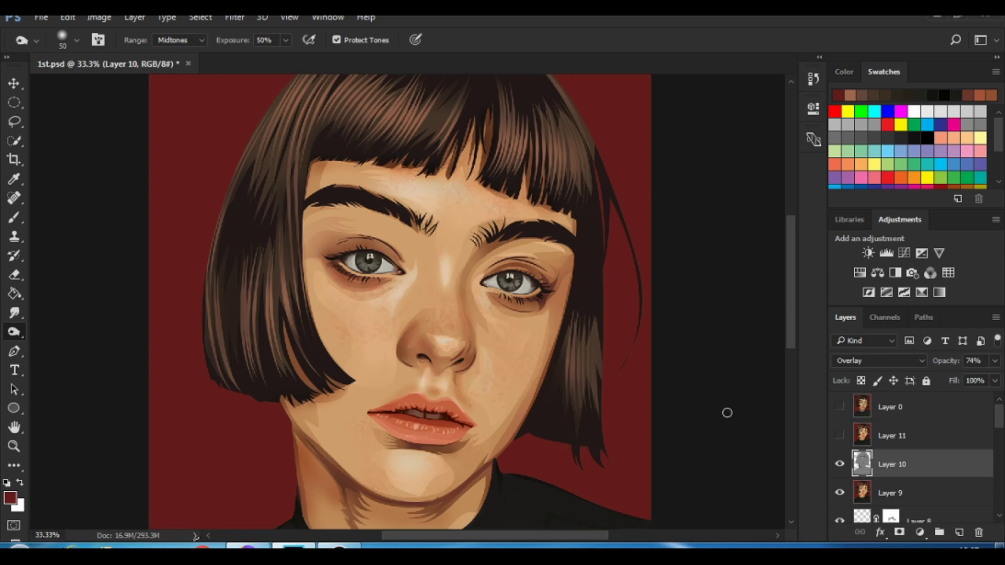
key(ctrl+alt+shift+e)
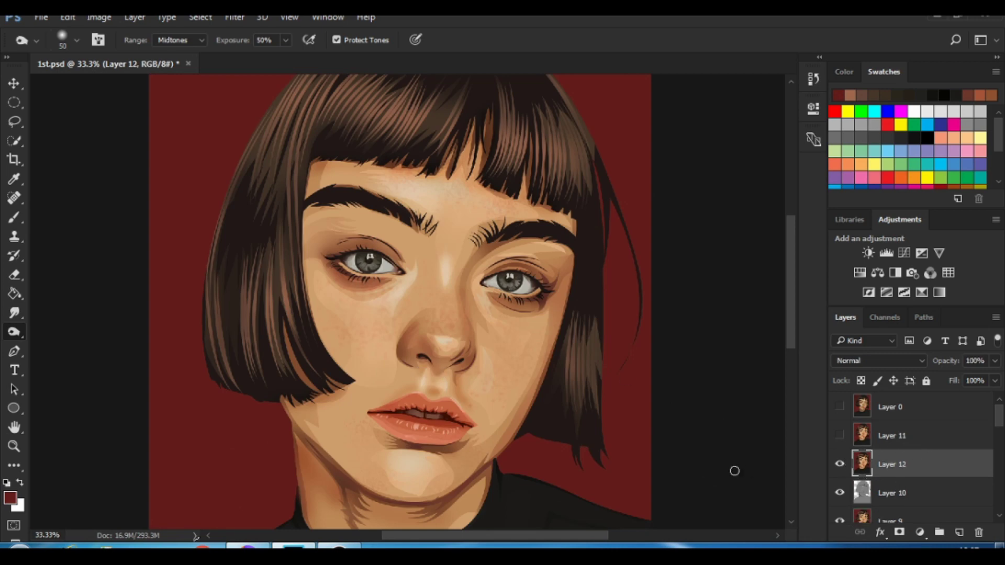
key(z)
alt+click(561, 330)
- Apply a 15 px Iris Blur centred on the face
click(235, 17)
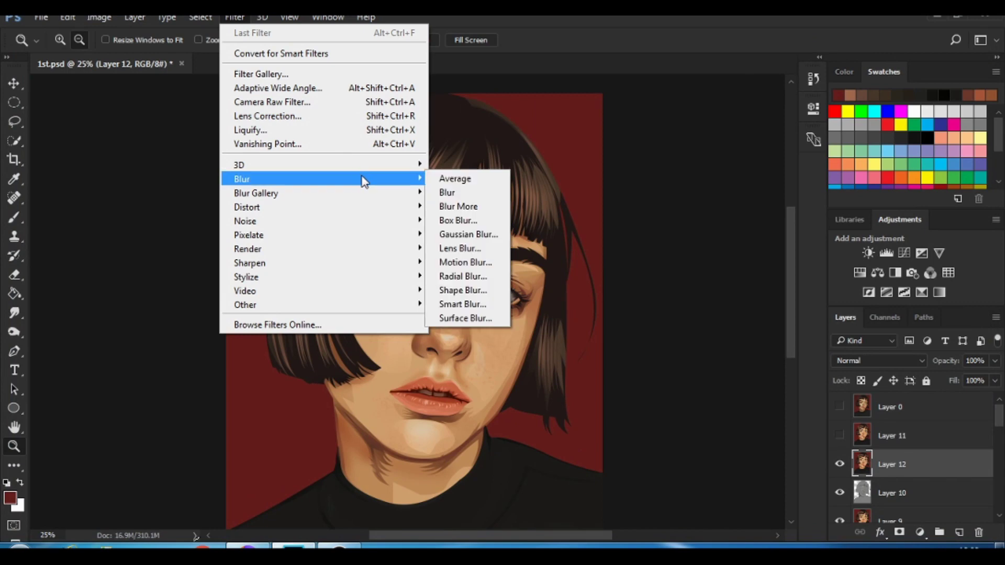
click(461, 277)
key(Escape)
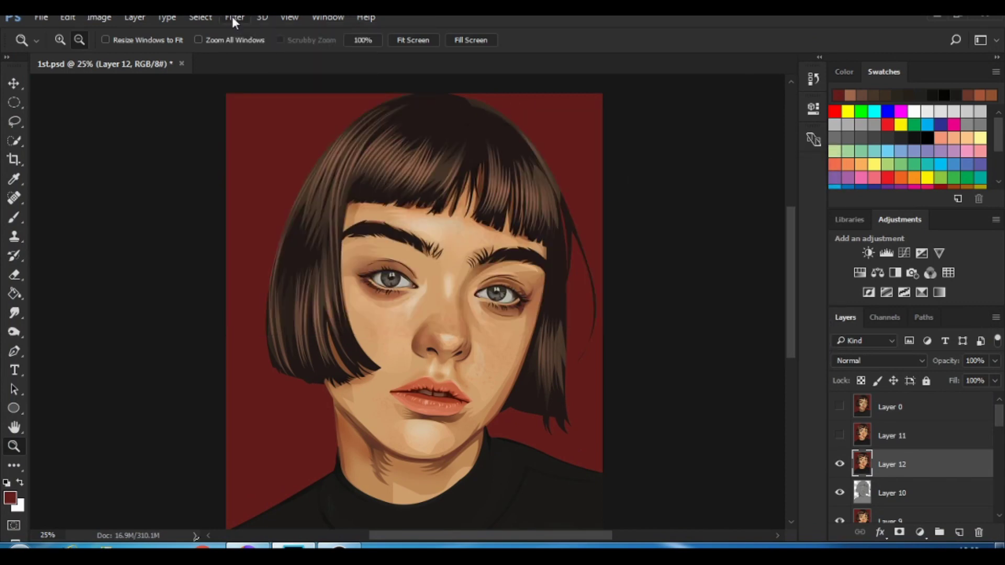
click(235, 17)
click(461, 206)
drag(416, 359, 433, 307)
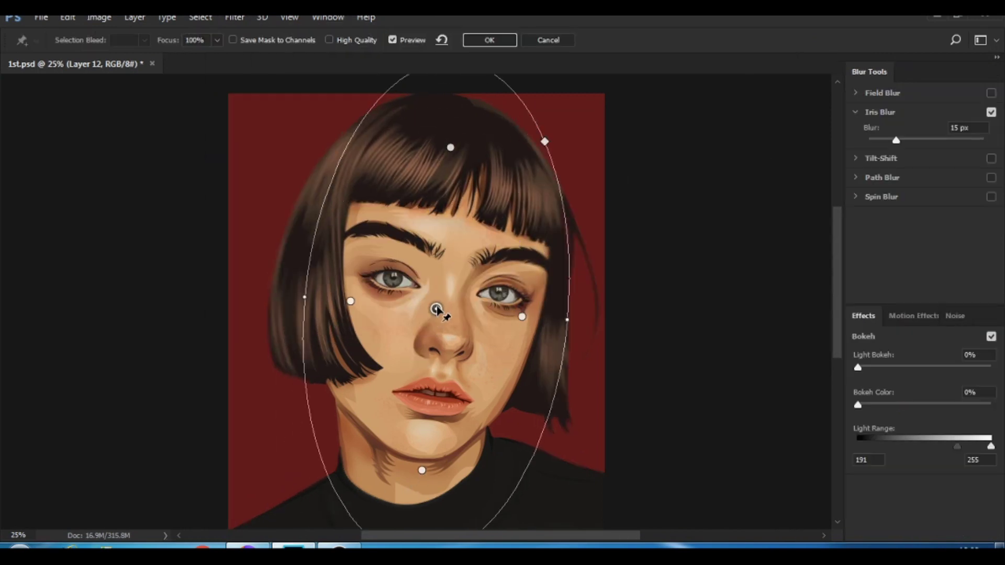
drag(571, 322, 579, 314)
scroll(603, 301, down, 2)
scroll(603, 301, up, 2)
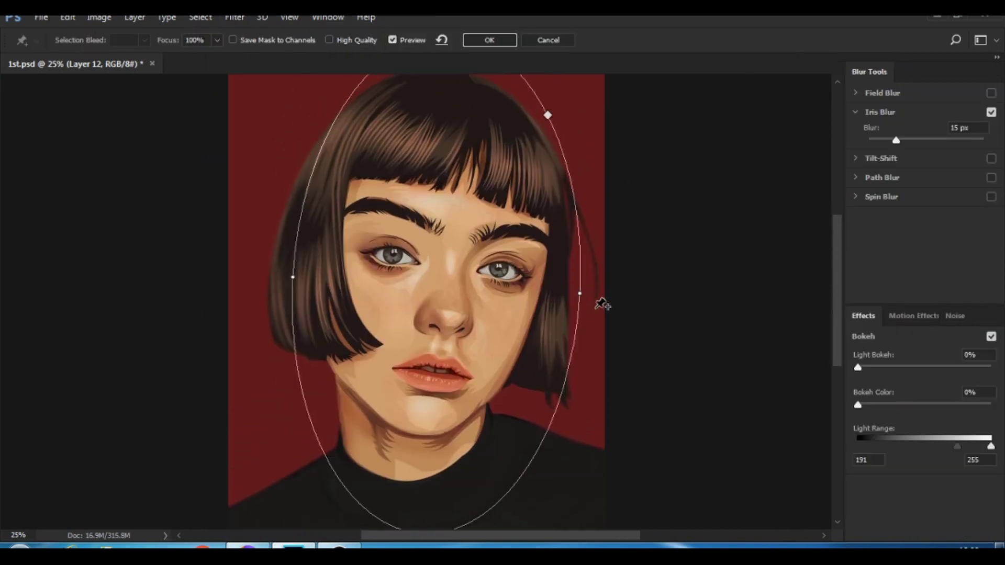
key(Return)
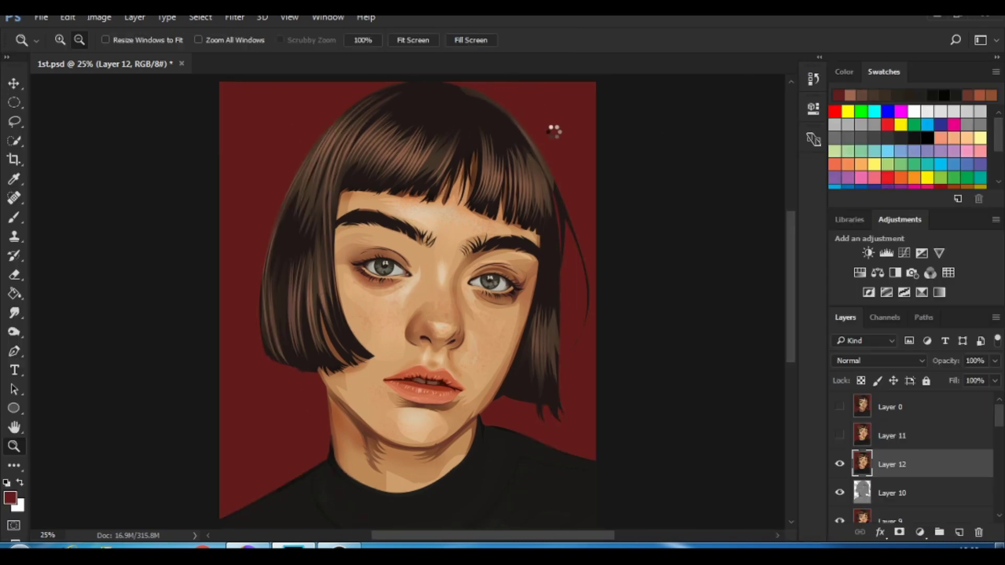